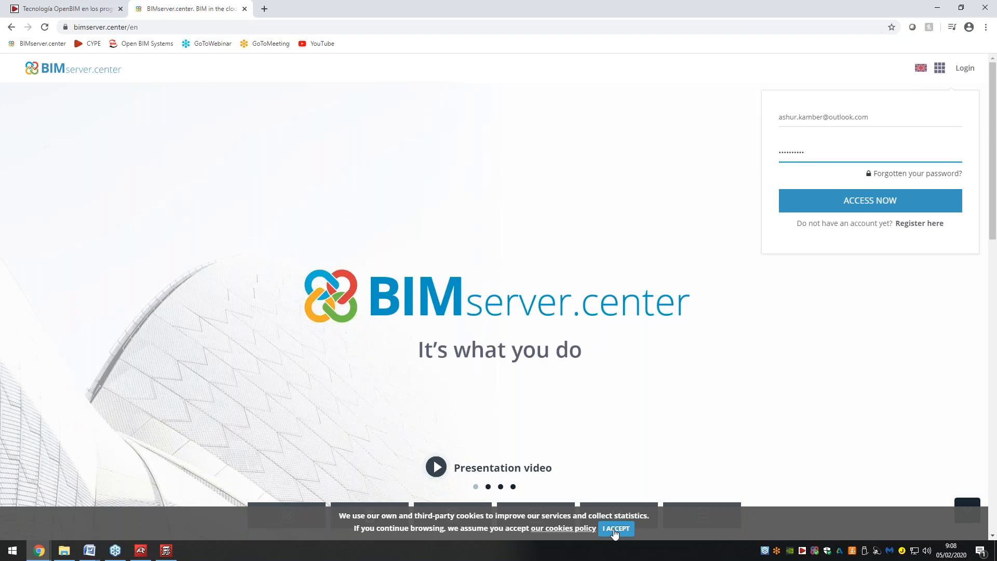
# Accept cookies and sign in to BIMserver.center with the saved e-mail and the account password.
pyautogui.click(615, 529)
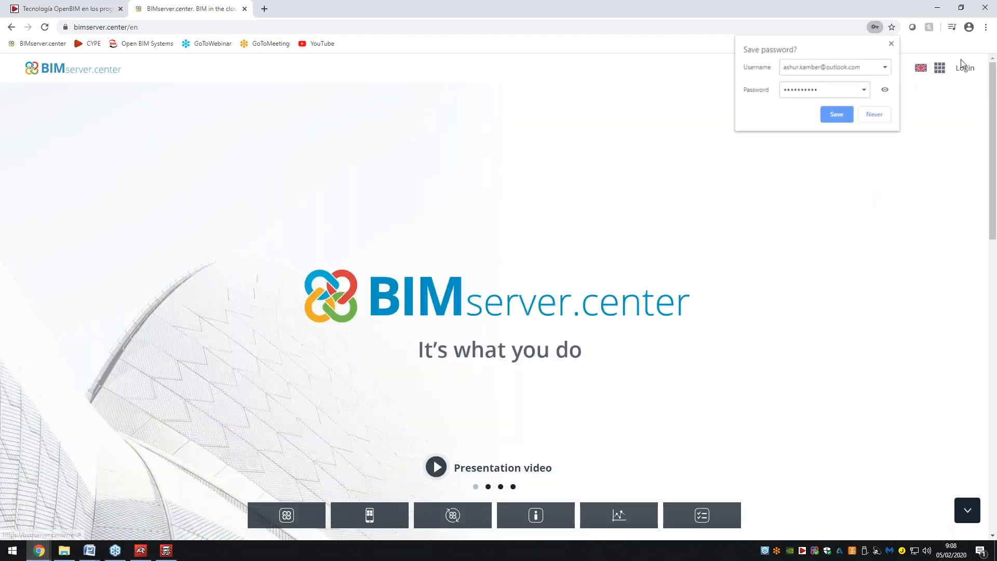
pyautogui.click(963, 66)
pyautogui.click(857, 116)
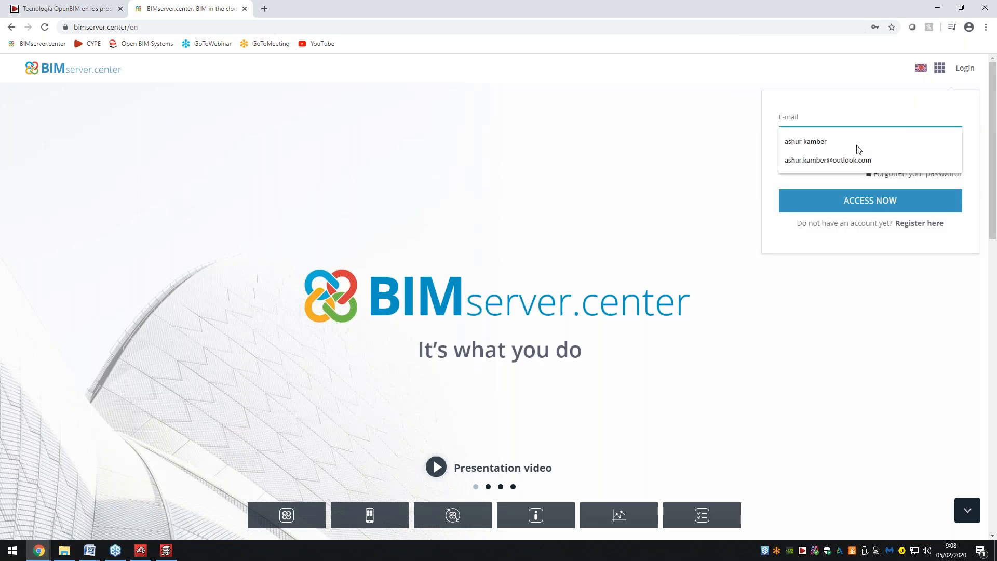
pyautogui.click(852, 160)
pyautogui.click(851, 154)
pyautogui.write('**********')
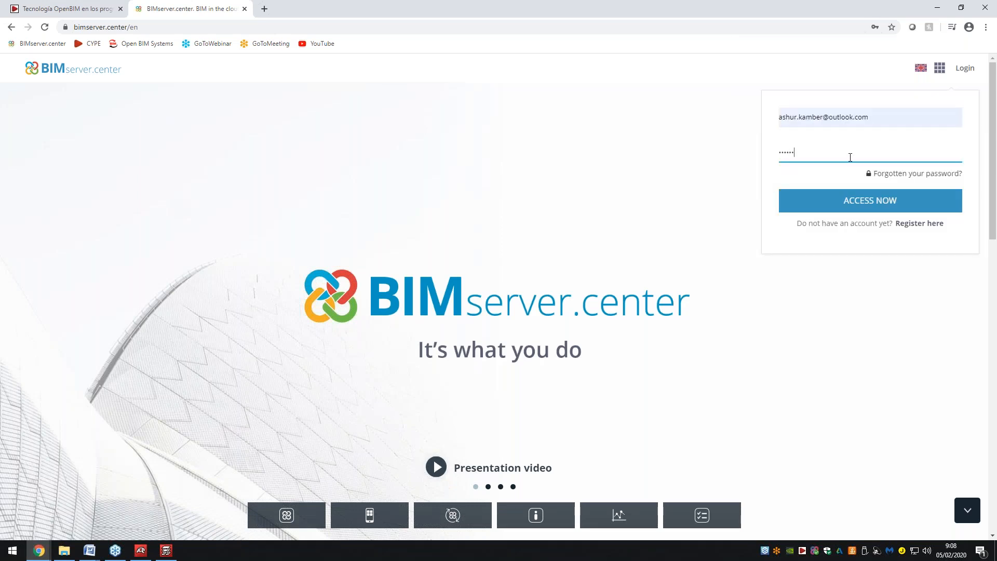
pyautogui.click(916, 209)
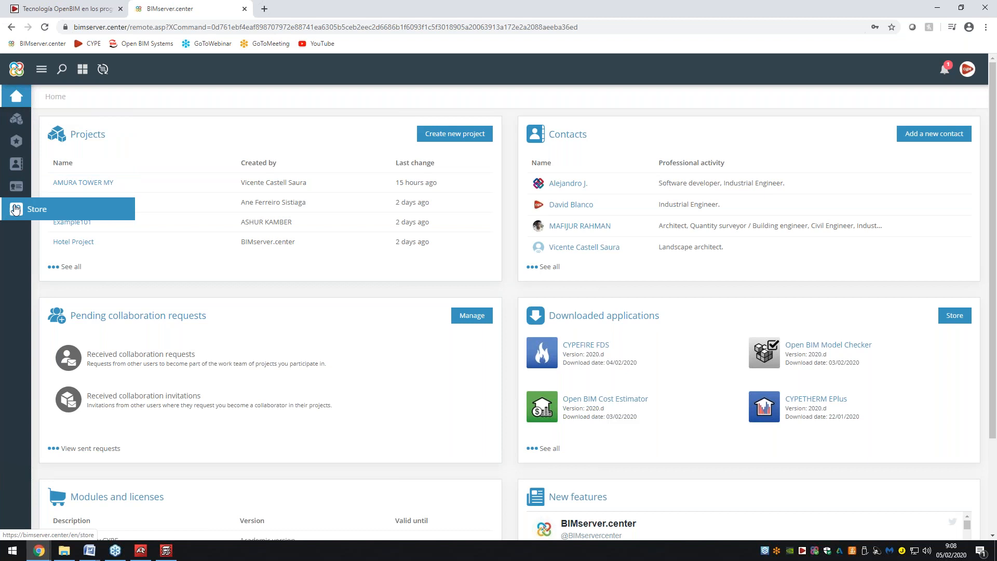
# Show the project list with 20 entries per page.
pyautogui.click(16, 118)
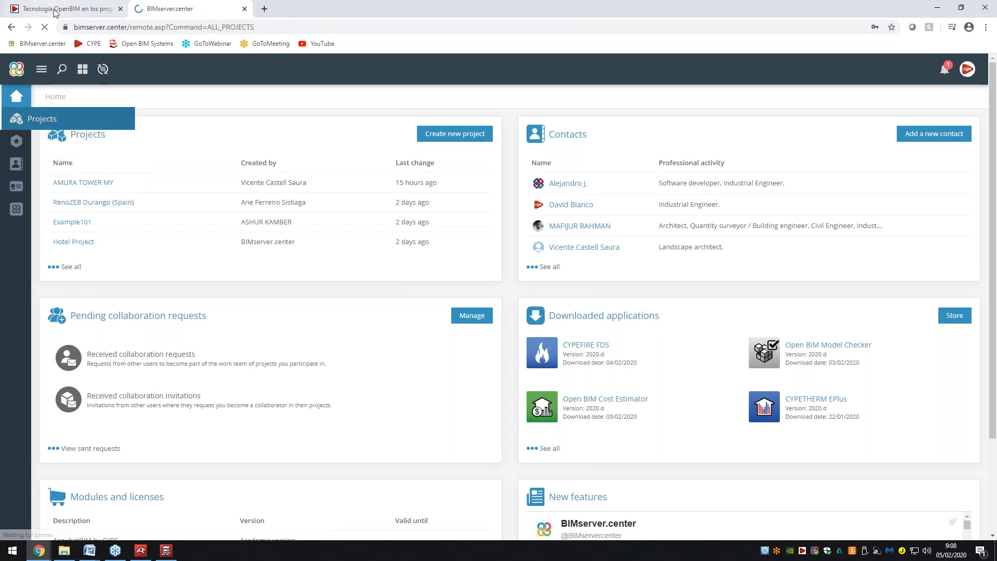
pyautogui.click(54, 10)
pyautogui.click(162, 8)
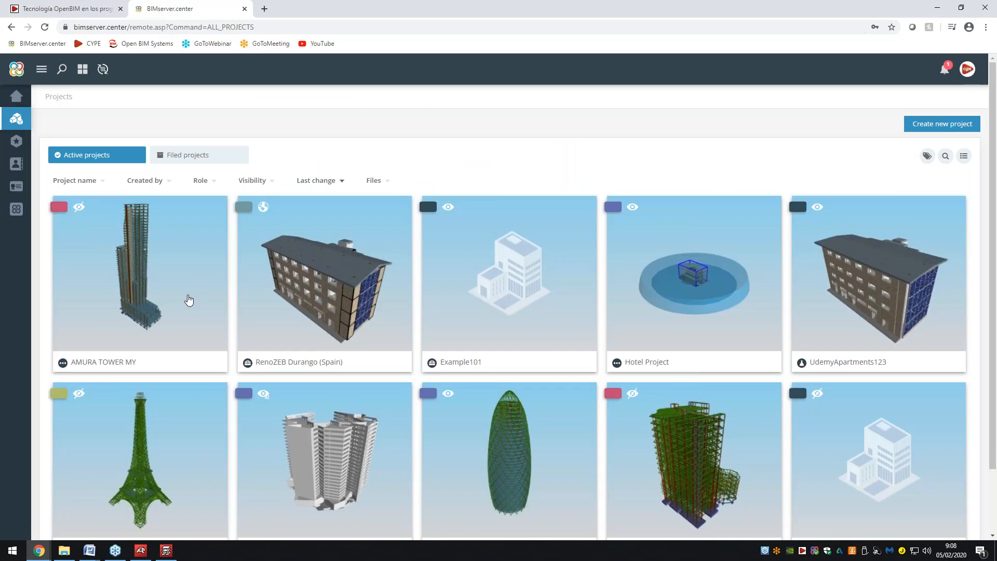
pyautogui.moveTo(321, 291)
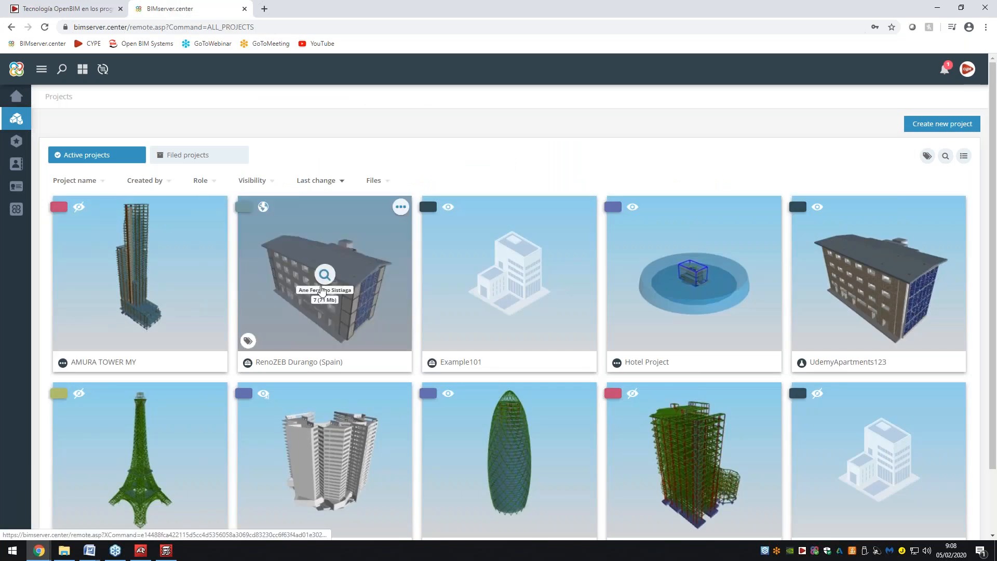
pyautogui.scroll(-2, 322, 290)
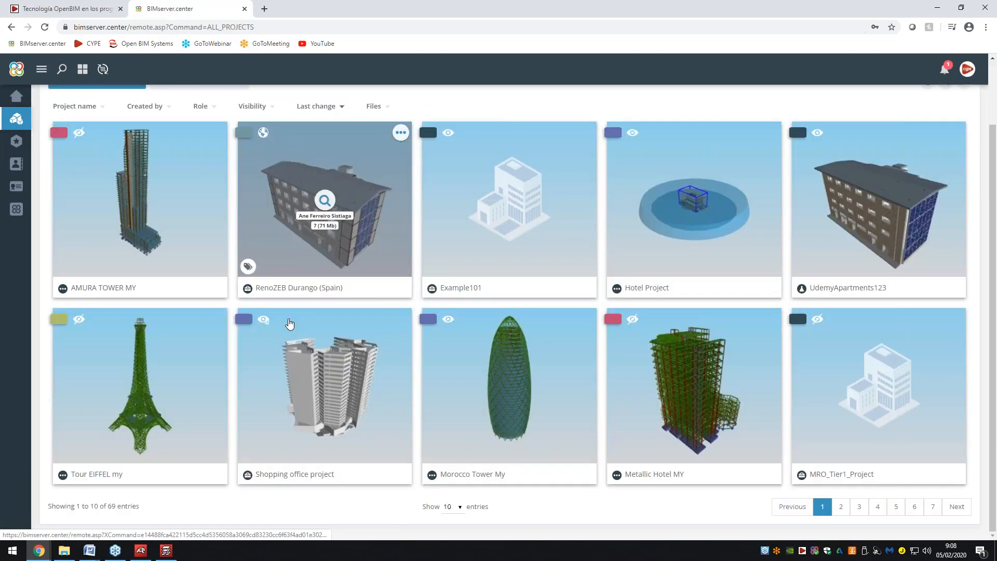
pyautogui.click(454, 507)
pyautogui.click(454, 484)
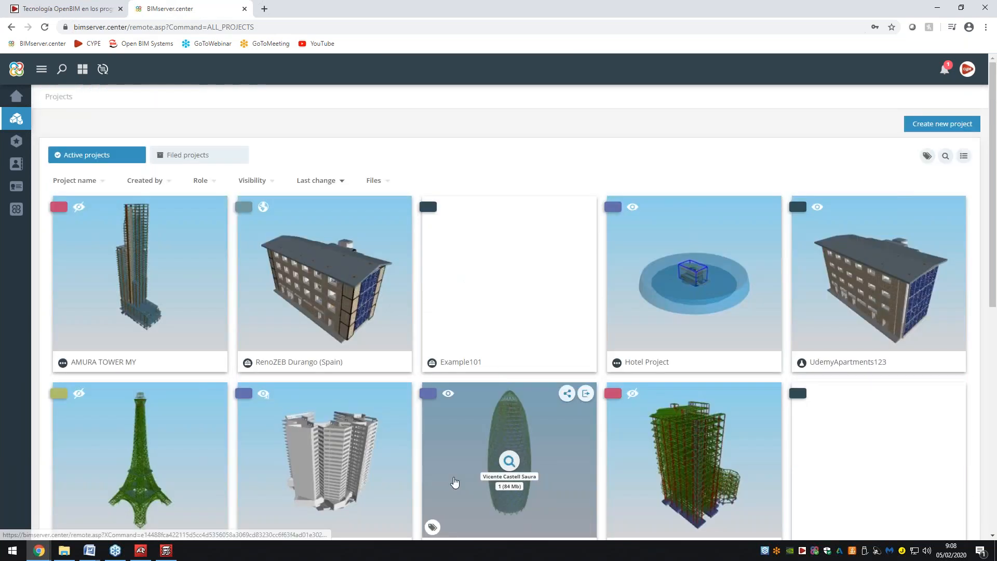
# Open the Crown Hall - Mies van der Rohe.vt project from the list.
pyautogui.scroll(-2, 452, 480)
pyautogui.scroll(-4, 442, 472)
pyautogui.scroll(-3, 443, 471)
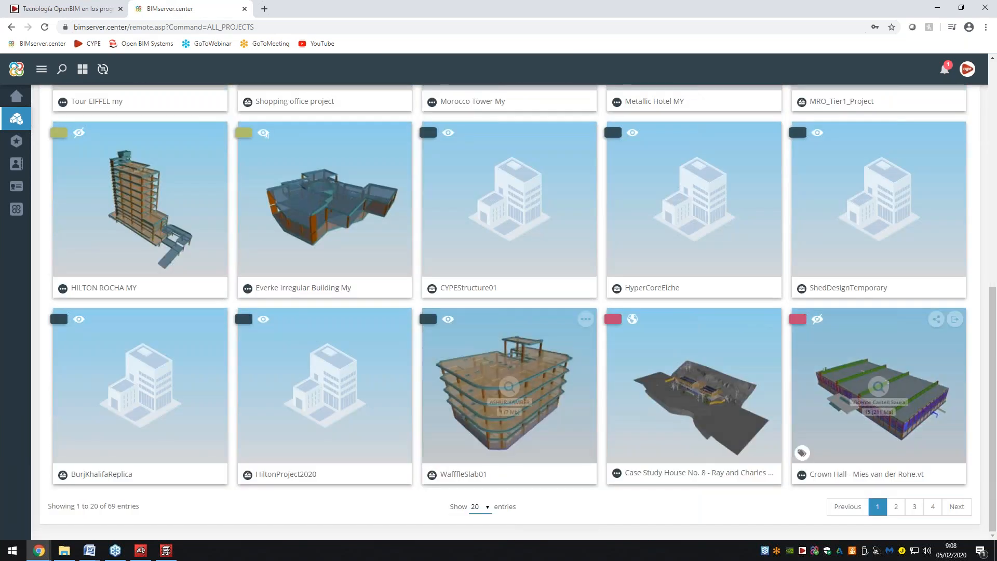
pyautogui.click(879, 406)
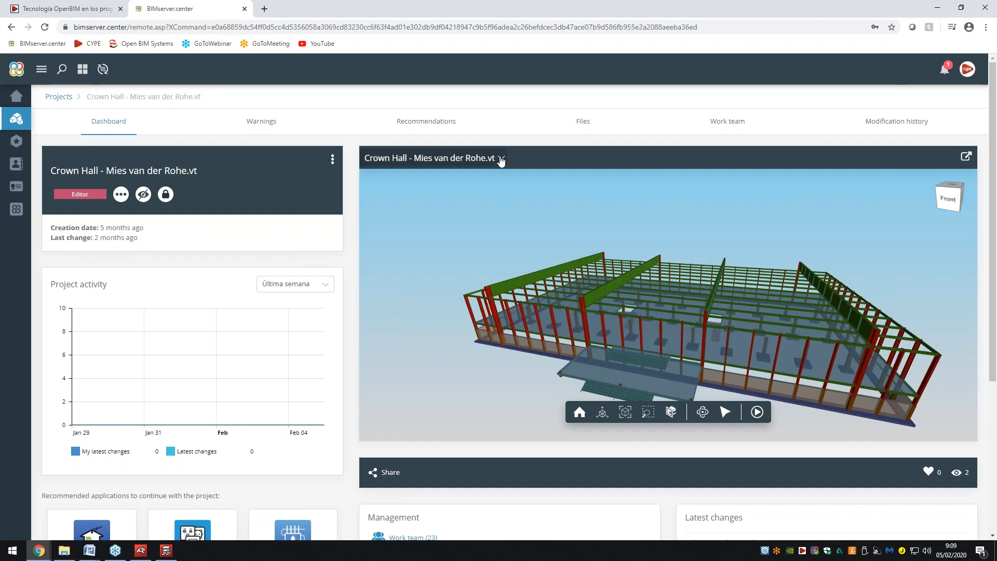
# Glance at the OpenBIM workflow diagram and the model list, then launch the full-page 3D viewer.
pyautogui.click(74, 5)
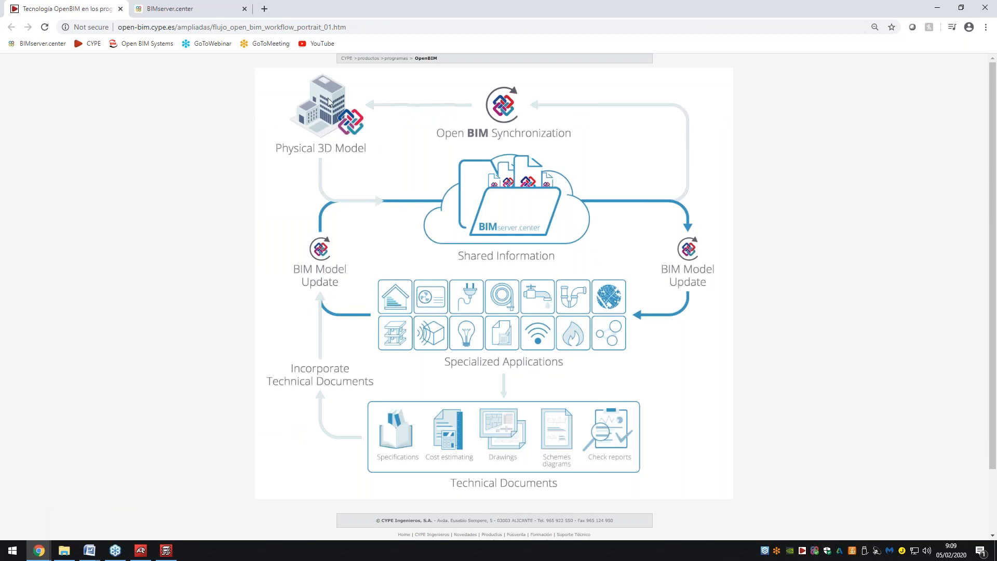
pyautogui.click(179, 4)
pyautogui.click(488, 159)
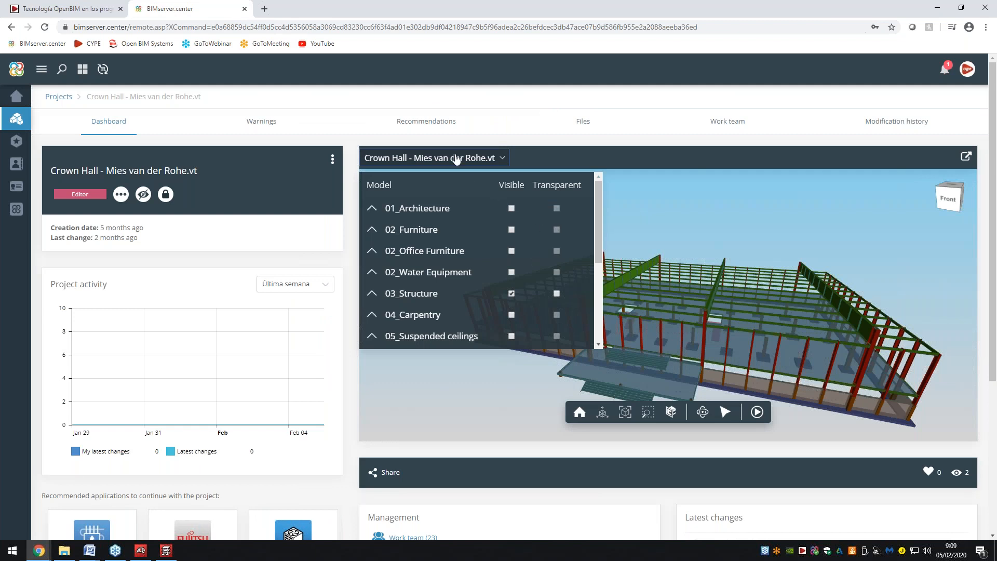
pyautogui.click(503, 158)
pyautogui.click(966, 155)
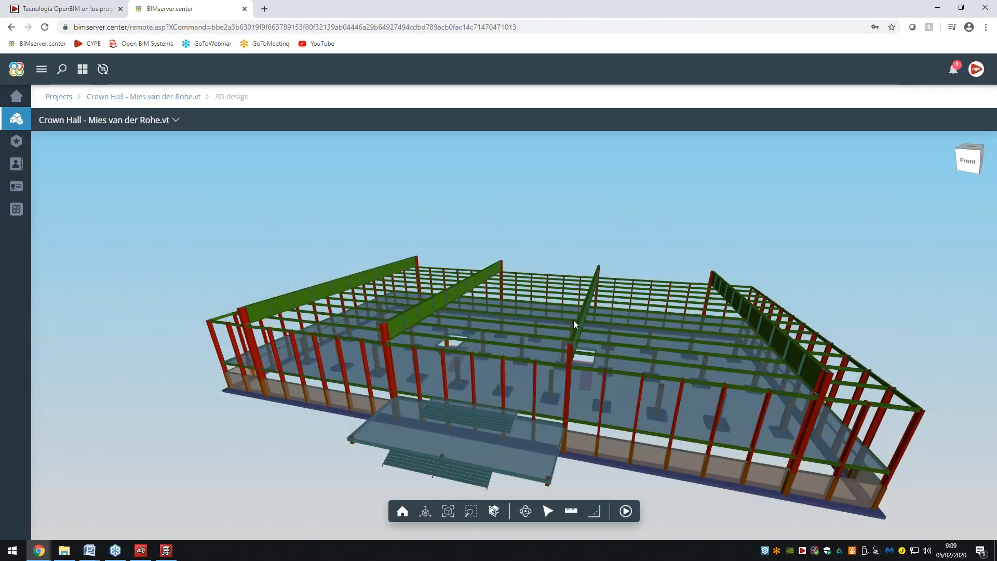
# Show the 01_Architecture model as transparent and orbit to a right-side perspective.
pyautogui.moveTo(573, 320)
pyautogui.mouseDown()
pyautogui.moveTo(659, 315)
pyautogui.moveTo(682, 284)
pyautogui.moveTo(613, 275)
pyautogui.moveTo(565, 325)
pyautogui.mouseUp()
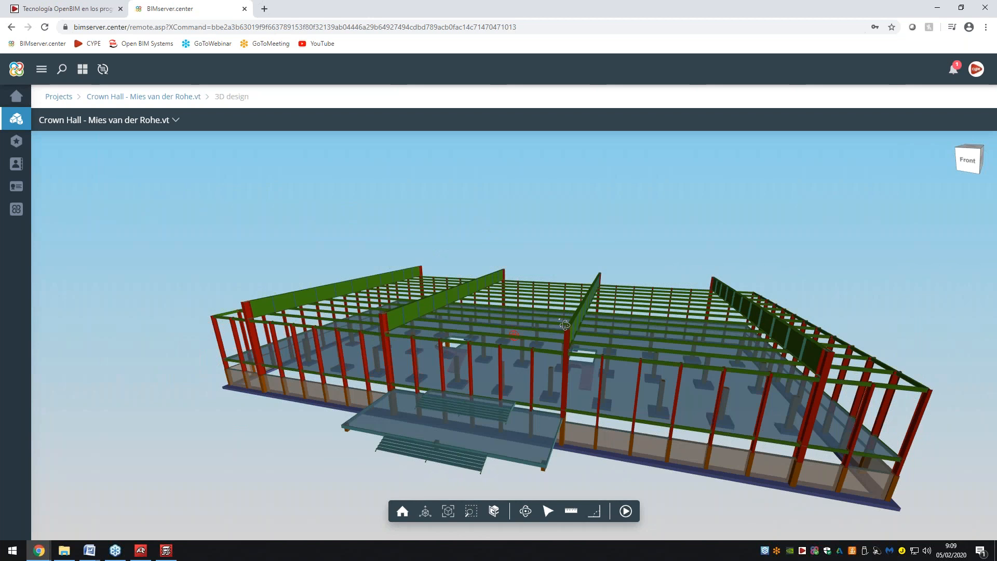
pyautogui.click(177, 120)
pyautogui.click(183, 170)
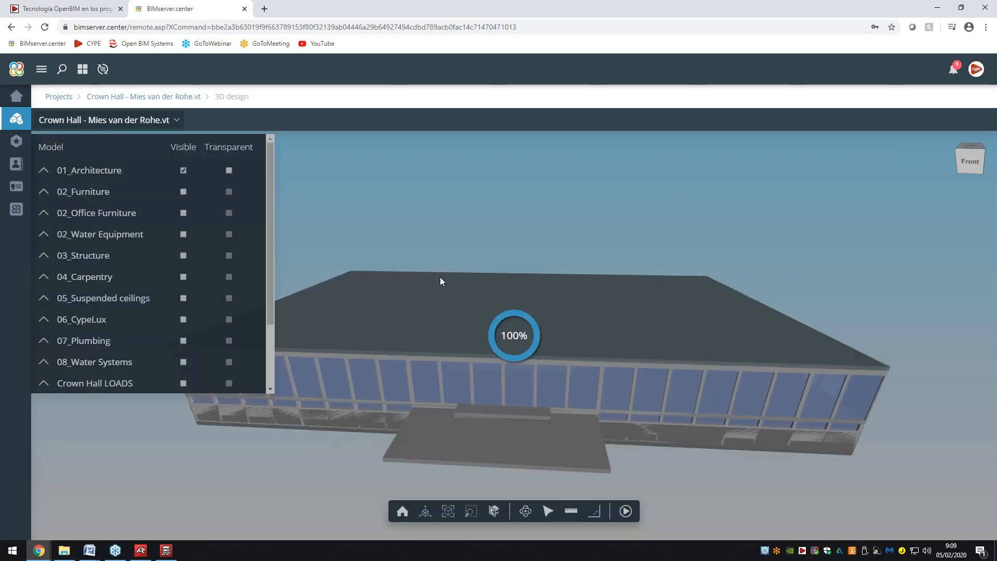
pyautogui.moveTo(440, 276); pyautogui.dragTo(621, 338)
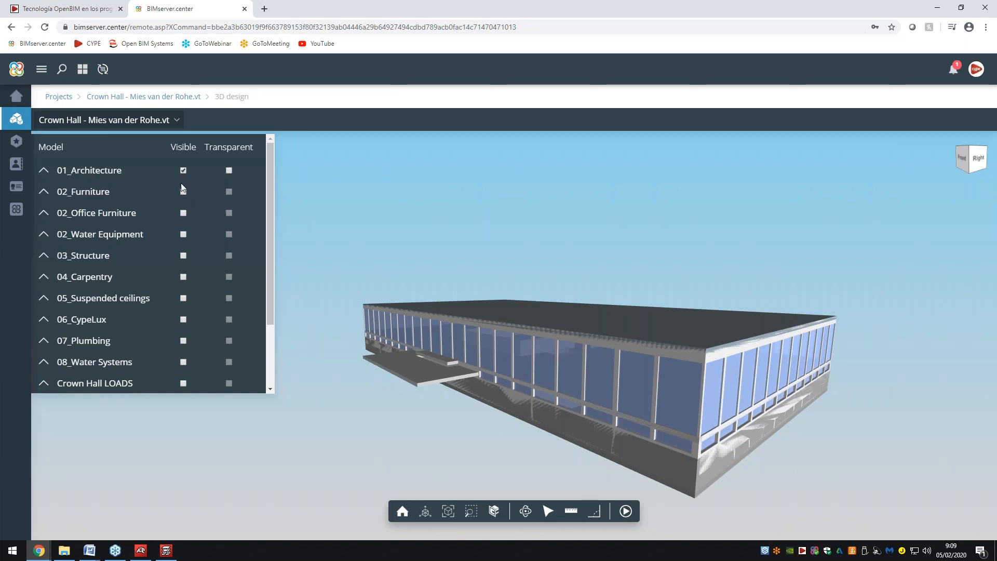
pyautogui.scroll(-2, 177, 206)
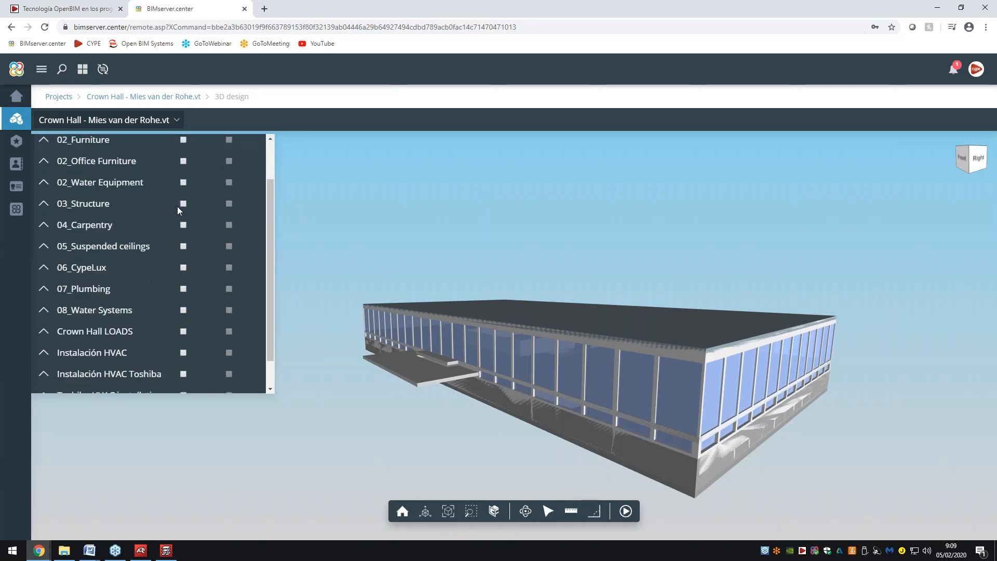
pyautogui.scroll(2, 176, 207)
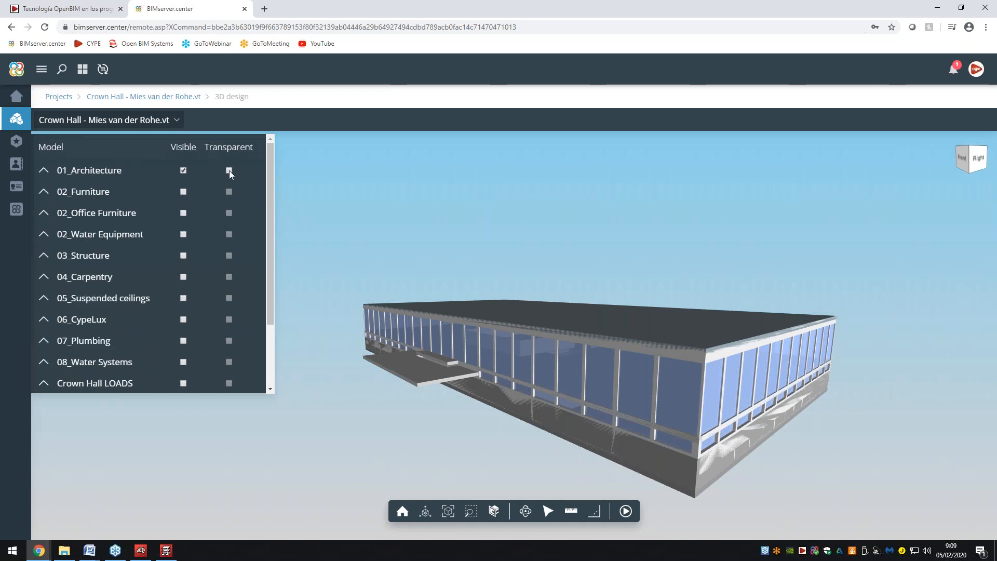
pyautogui.click(230, 171)
# Show the Furniture, Water Equipment, Structure, Carpentry, CypeLux and Plumbing models, then go to the Store.
pyautogui.click(182, 191)
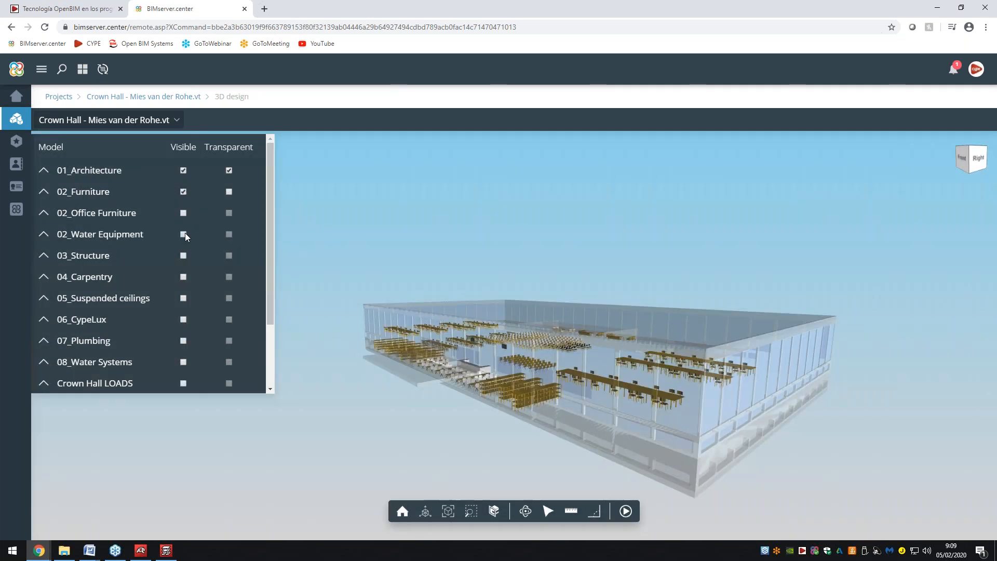
pyautogui.click(185, 233)
pyautogui.click(182, 256)
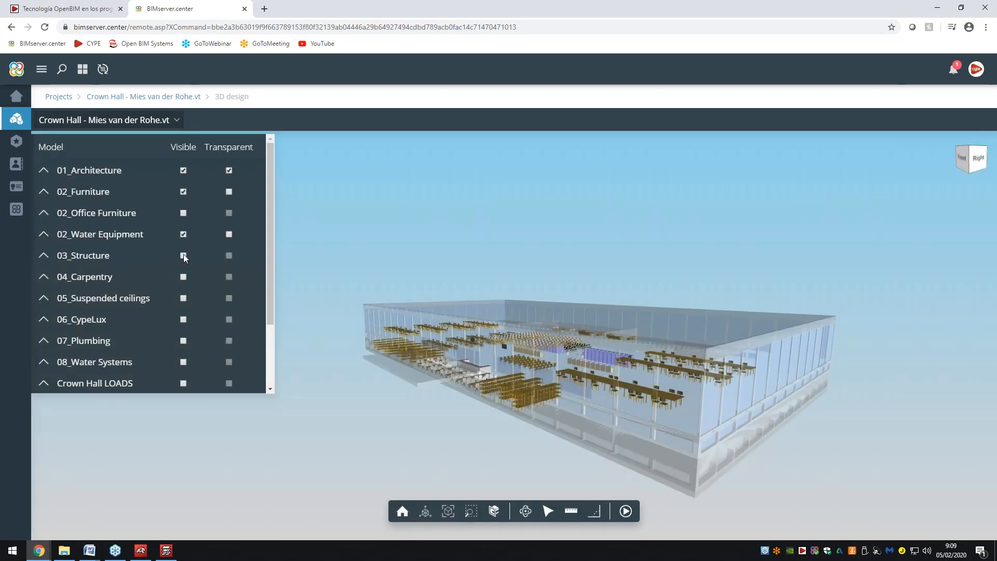
pyautogui.click(182, 275)
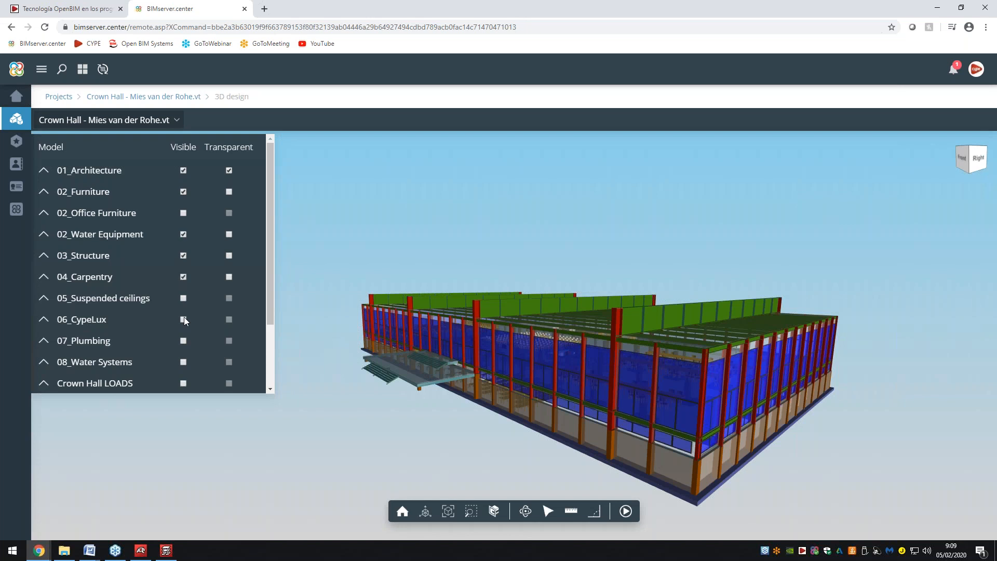
pyautogui.click(183, 319)
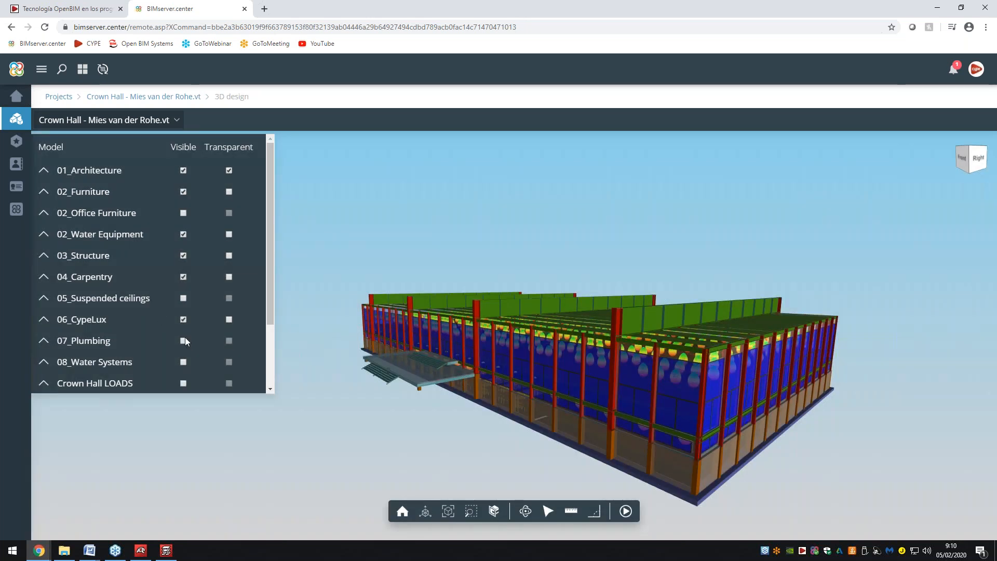
pyautogui.click(183, 341)
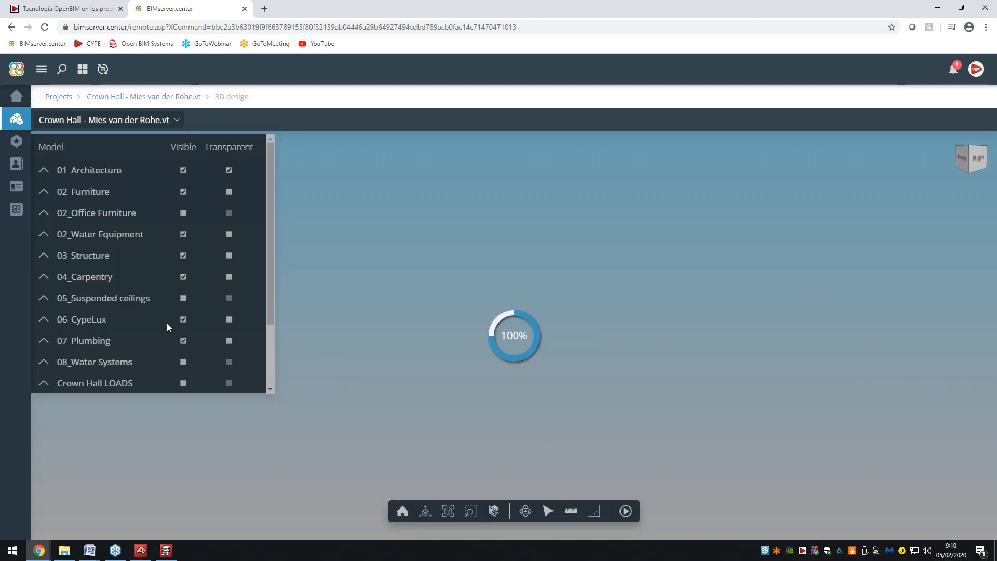
pyautogui.scroll(-1, 167, 325)
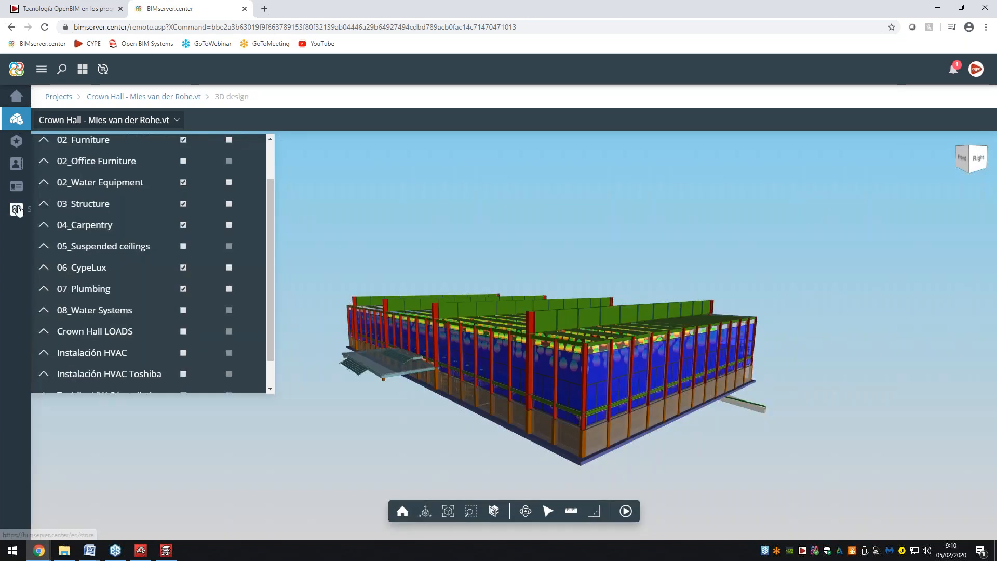
pyautogui.click(16, 209)
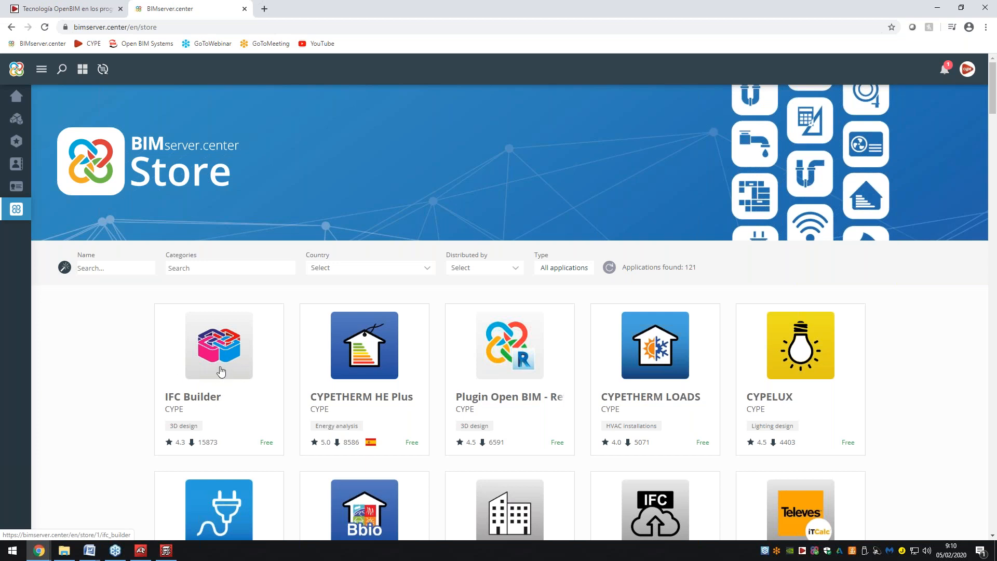
pyautogui.scroll(-1, 220, 369)
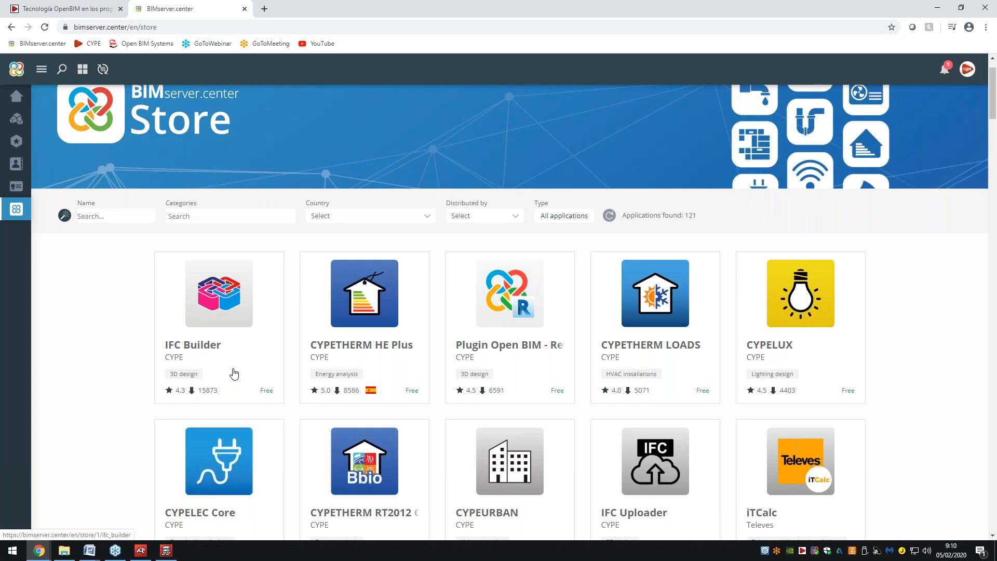
pyautogui.click(231, 218)
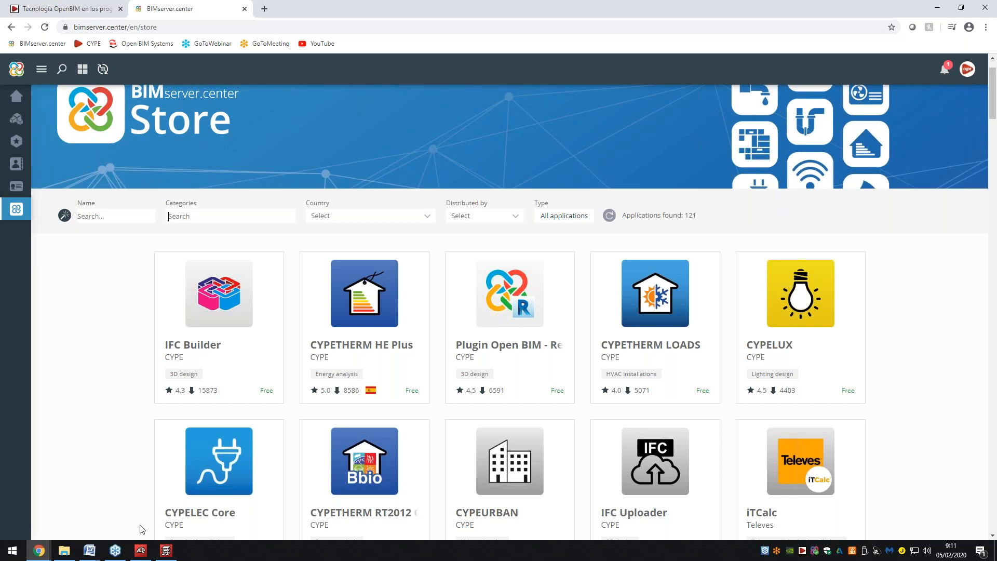
# Check the OpenBIM workflow diagram in Chrome, then return to the CYPECAD start page and choose New.
pyautogui.click(166, 553)
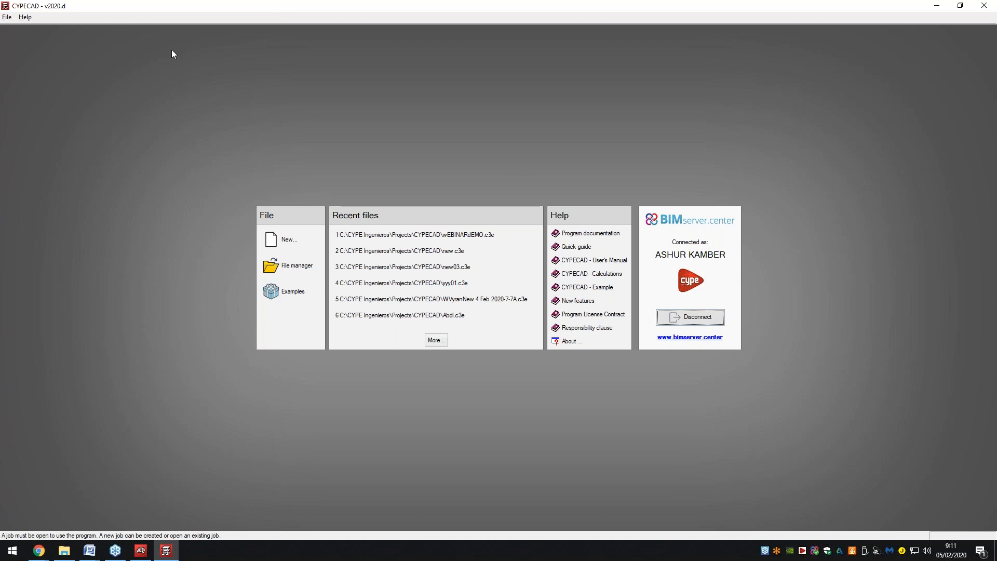
pyautogui.moveTo(38, 552)
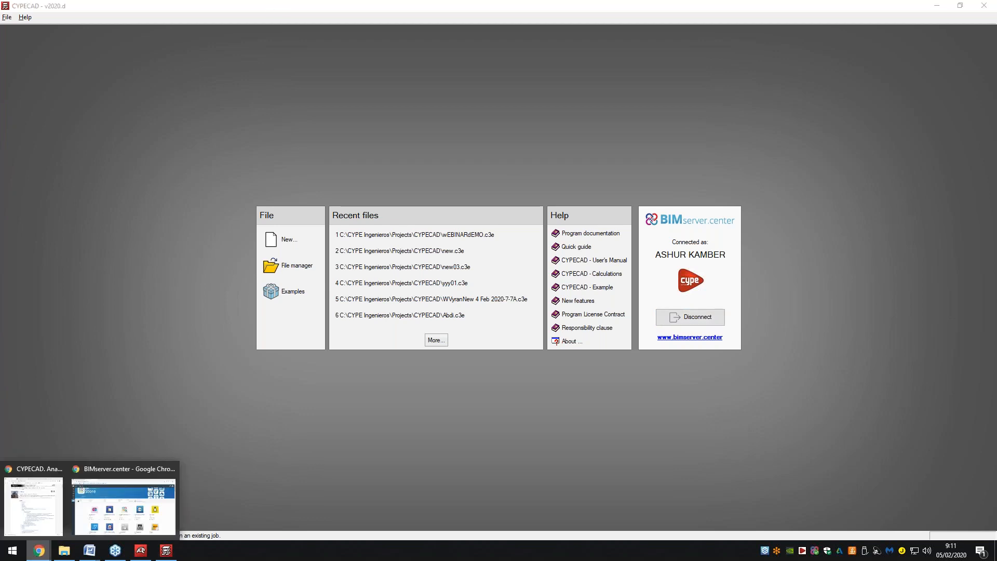
pyautogui.click(82, 508)
pyautogui.click(59, 12)
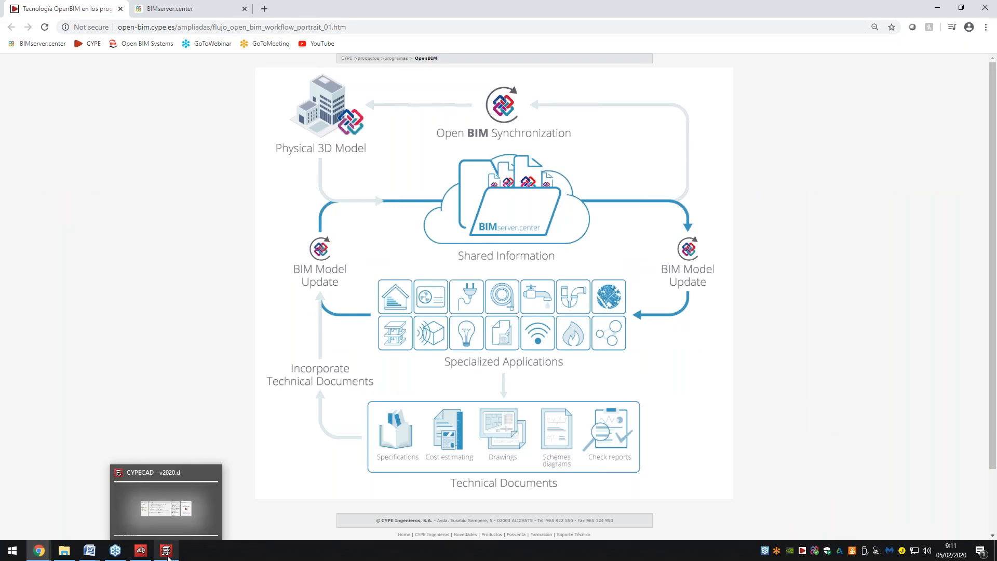
pyautogui.click(169, 558)
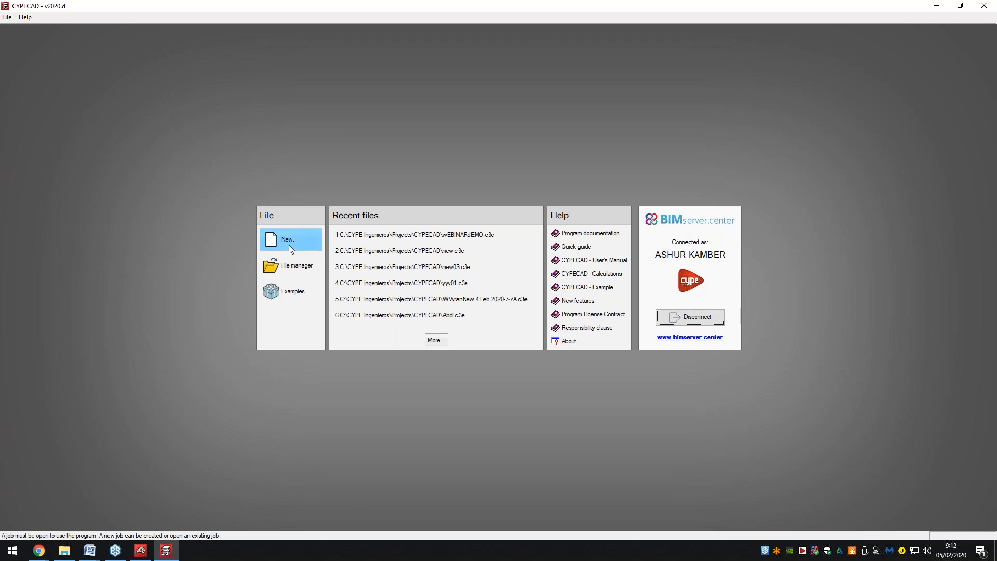
pyautogui.click(289, 245)
# Name the new job ExampleWebinar0402 with the description '0ffice' and confirm it.
pyautogui.press('BackSpace')
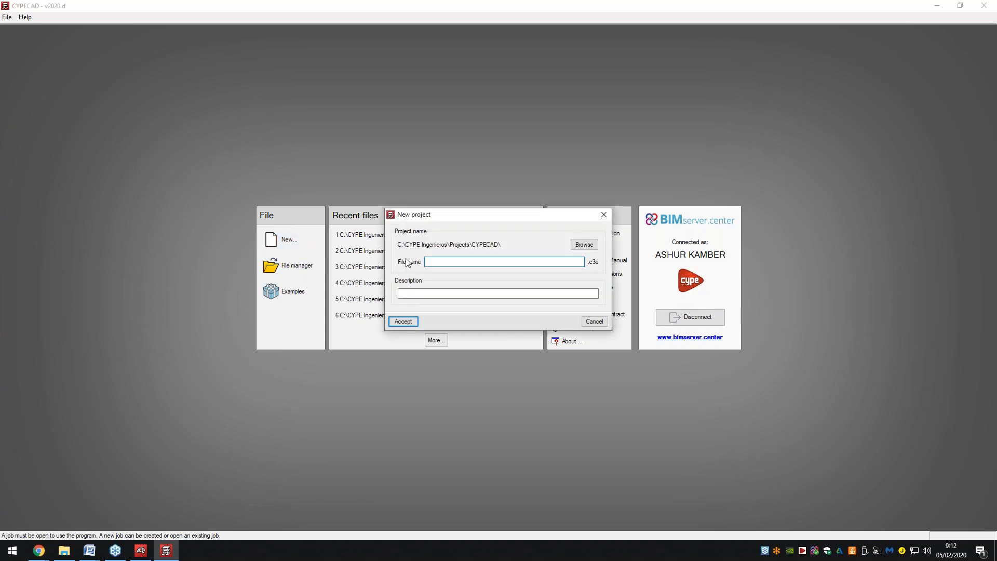
pyautogui.write('ExampleWebi')
pyautogui.write('nar')
pyautogui.write('04')
pyautogui.write('02')
pyautogui.click(412, 292)
pyautogui.write('0ffice')
pyautogui.click(404, 322)
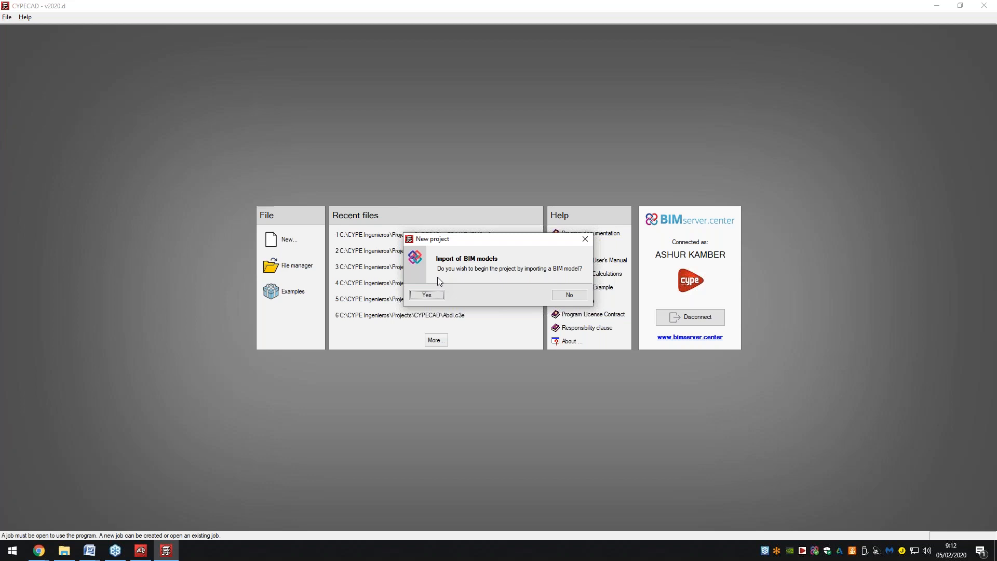
# Answer No to importing a BIM model for the new job.
pyautogui.click(575, 296)
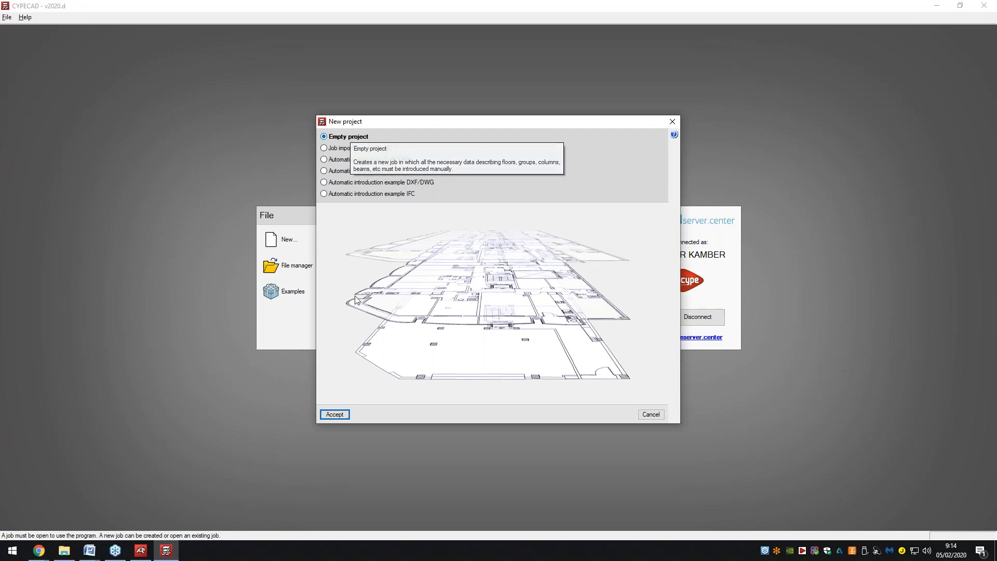
# Accept Empty project as the starting type for the new job.
pyautogui.click(344, 415)
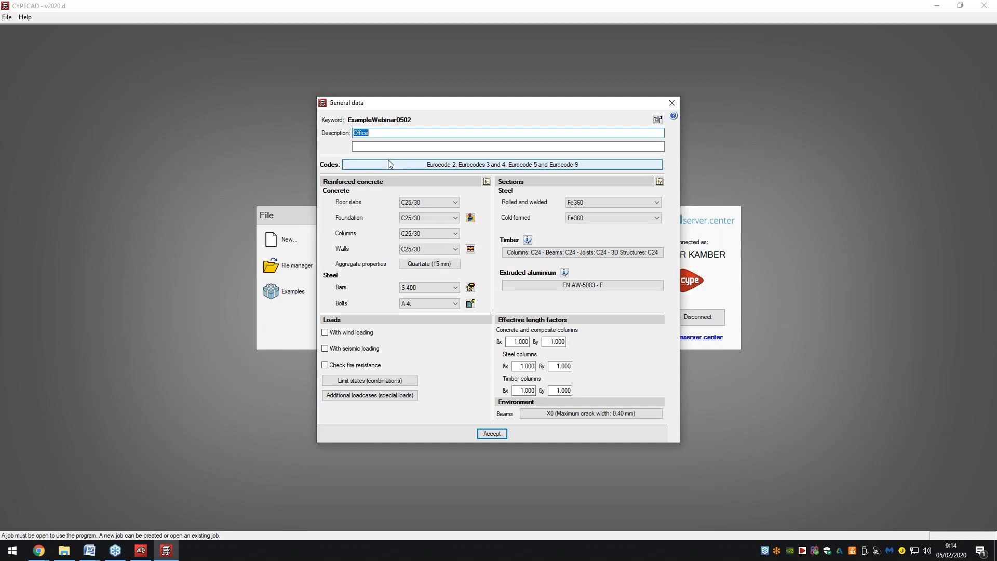
# Keep Eurocode 2 (EU) as the concrete code in the job's design codes.
pyautogui.click(388, 161)
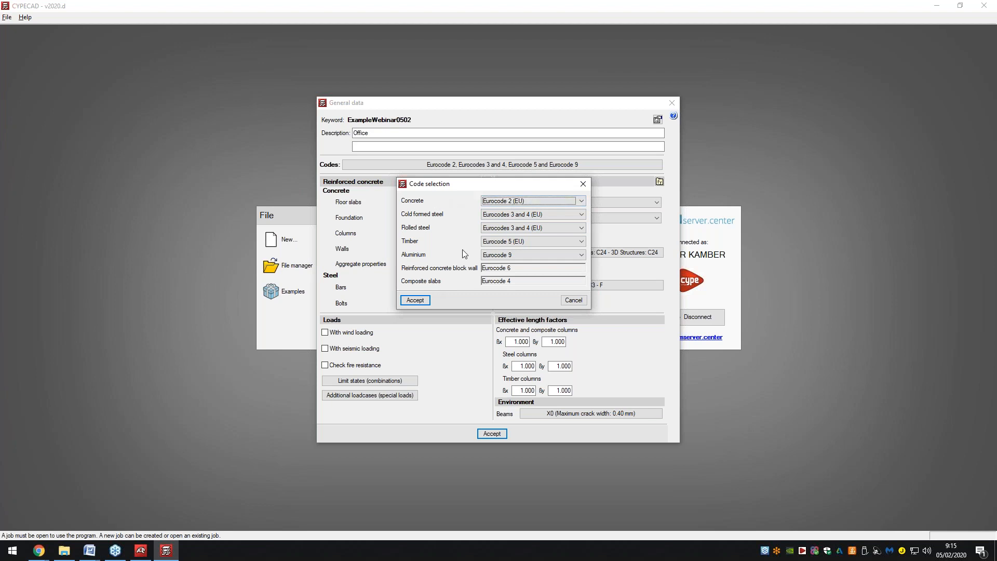
pyautogui.click(522, 198)
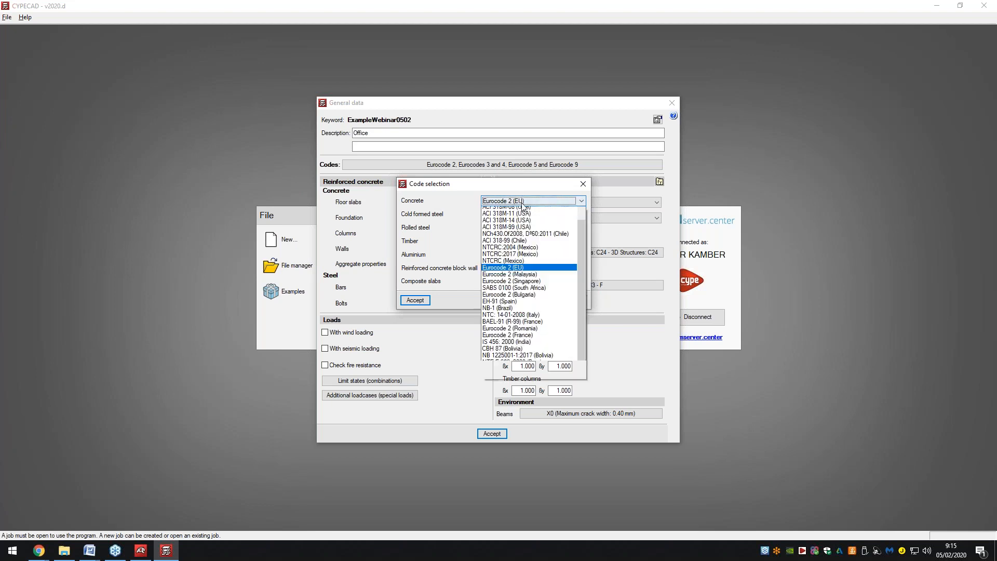
pyautogui.scroll(5, 536, 246)
pyautogui.scroll(-3, 537, 245)
pyautogui.click(526, 201)
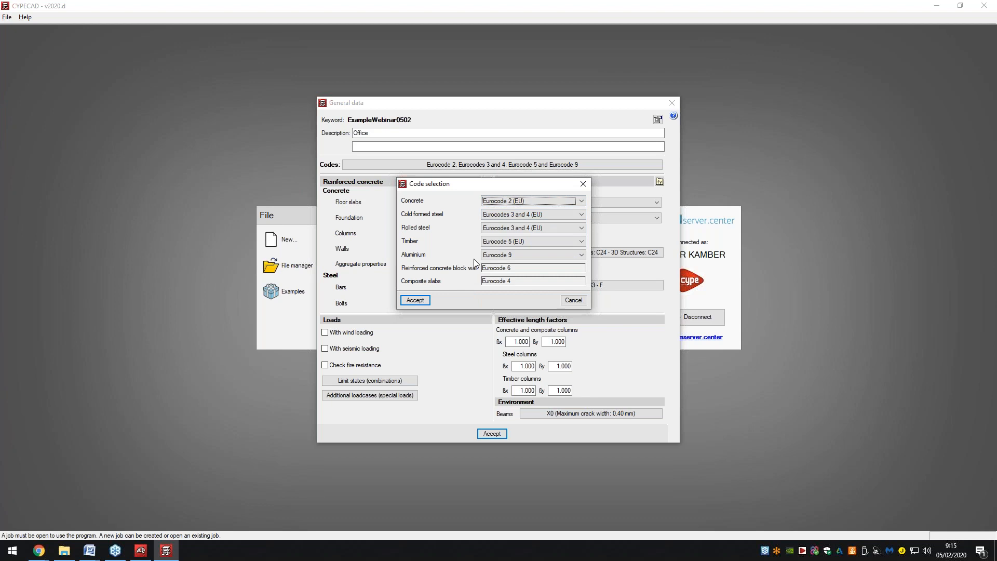
pyautogui.click(429, 303)
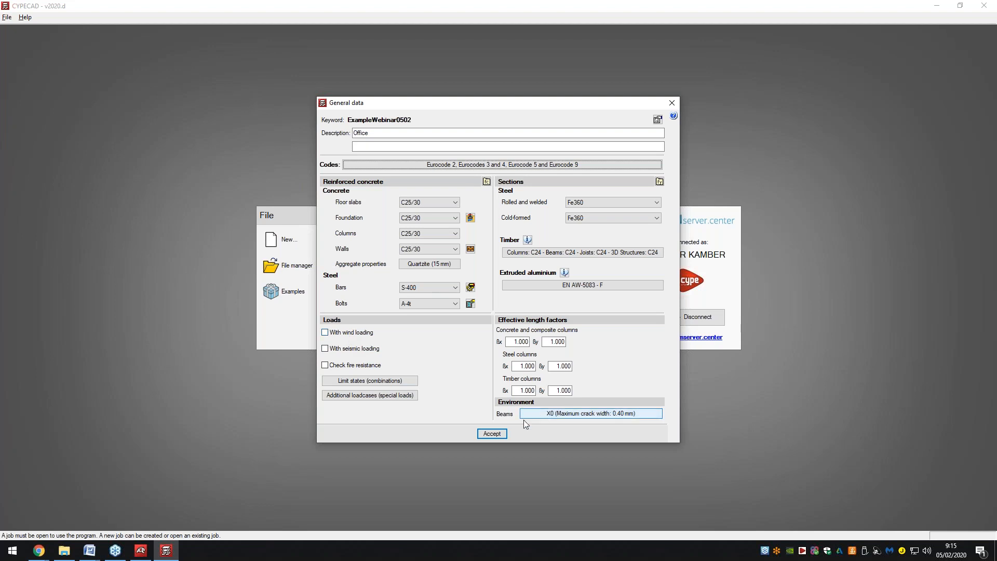
# Accept the general data, acknowledge the P-delta note and confirm the limit states settings.
pyautogui.click(493, 434)
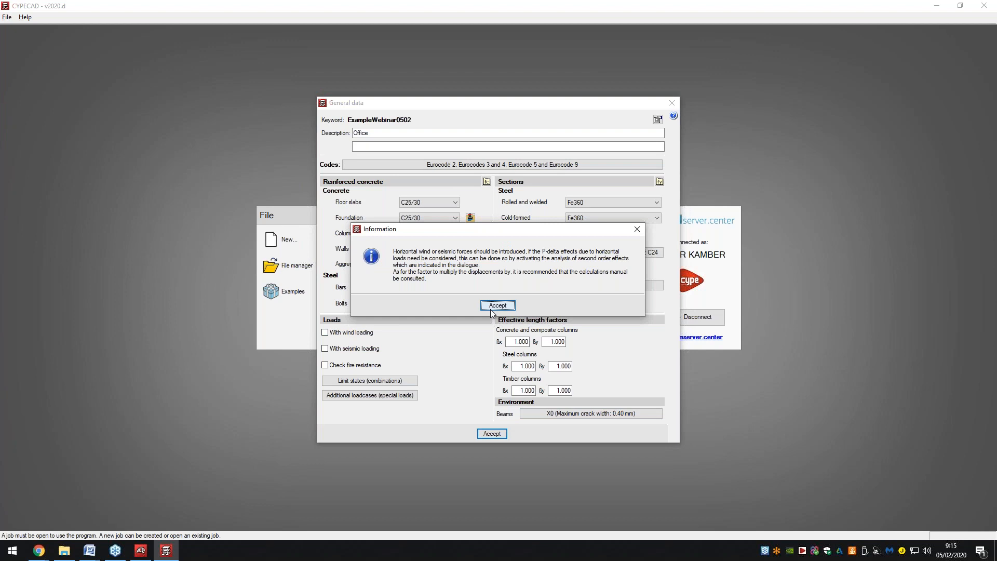
pyautogui.click(498, 306)
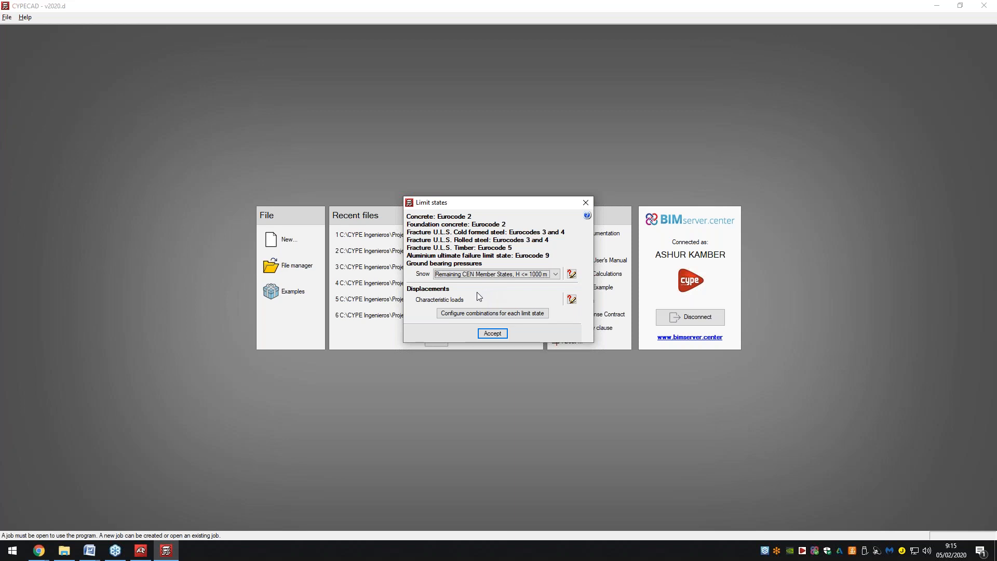
pyautogui.click(491, 331)
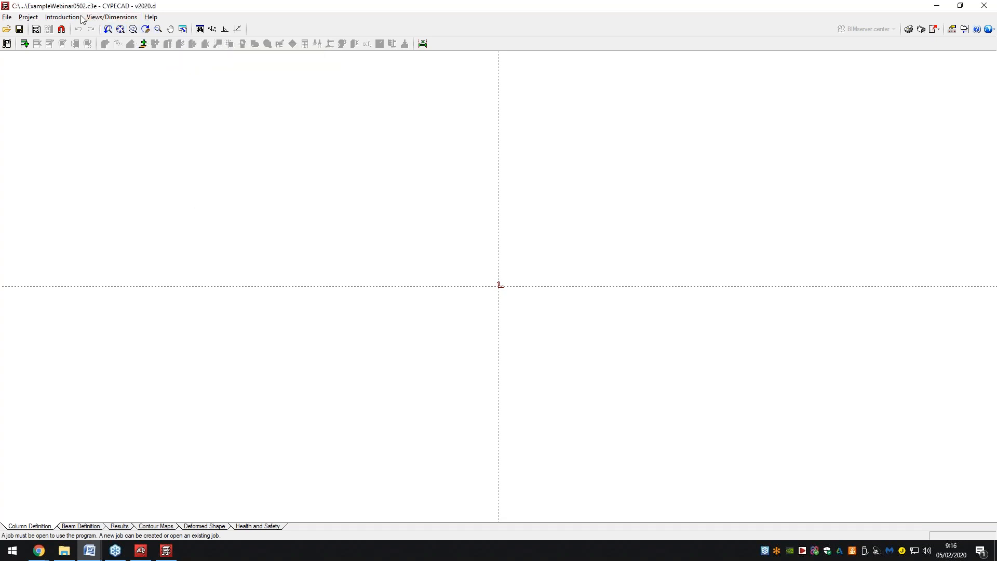
# Start New floors from Introduction > Floors/Groups and accept the floor type prompt.
pyautogui.click(62, 17)
pyautogui.click(86, 30)
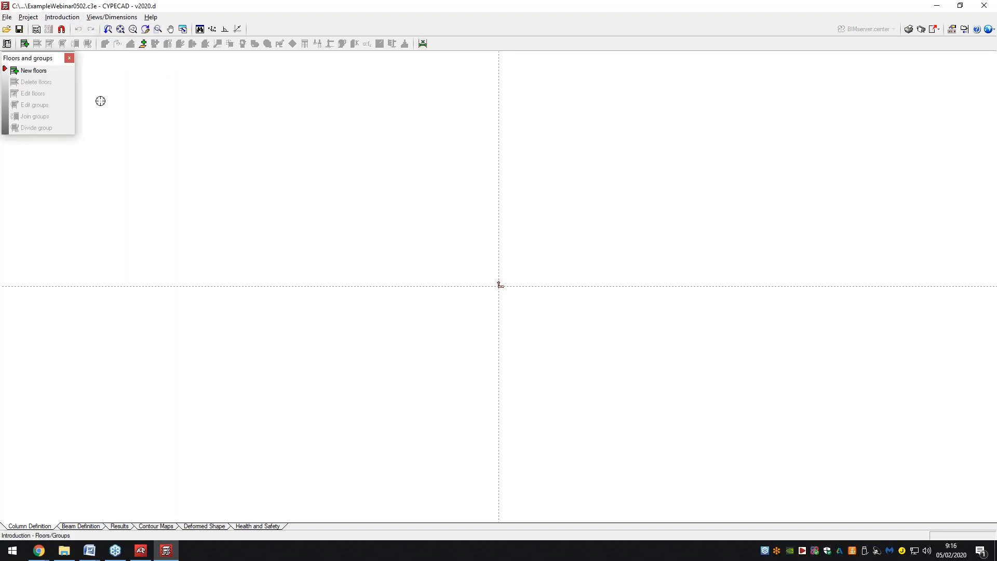
pyautogui.click(47, 75)
pyautogui.click(444, 299)
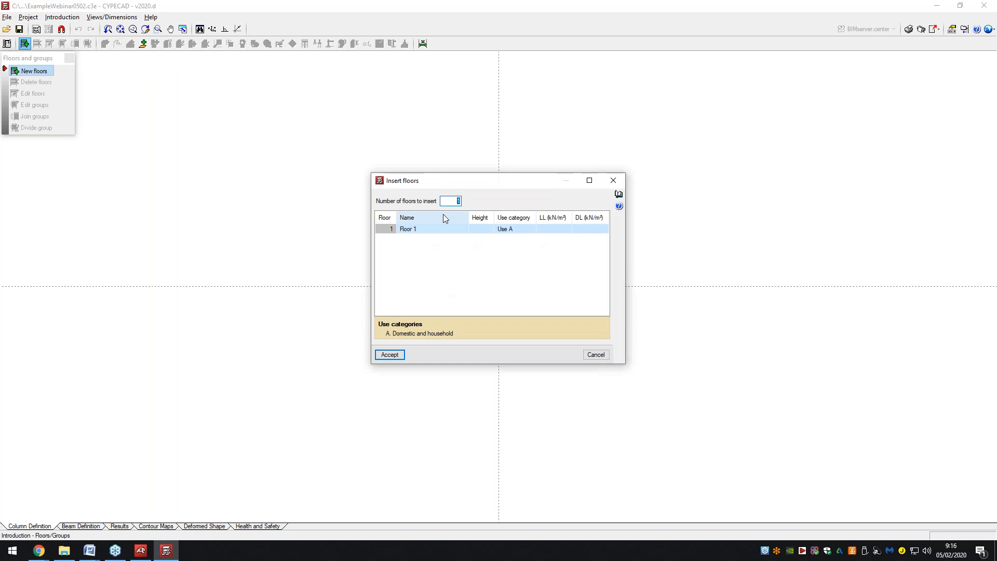
# Insert 2 floors, each 3 m high with live and dead loads of 3 kN/m².
pyautogui.write('2')
pyautogui.click(481, 228)
pyautogui.write('3')
pyautogui.click(487, 238)
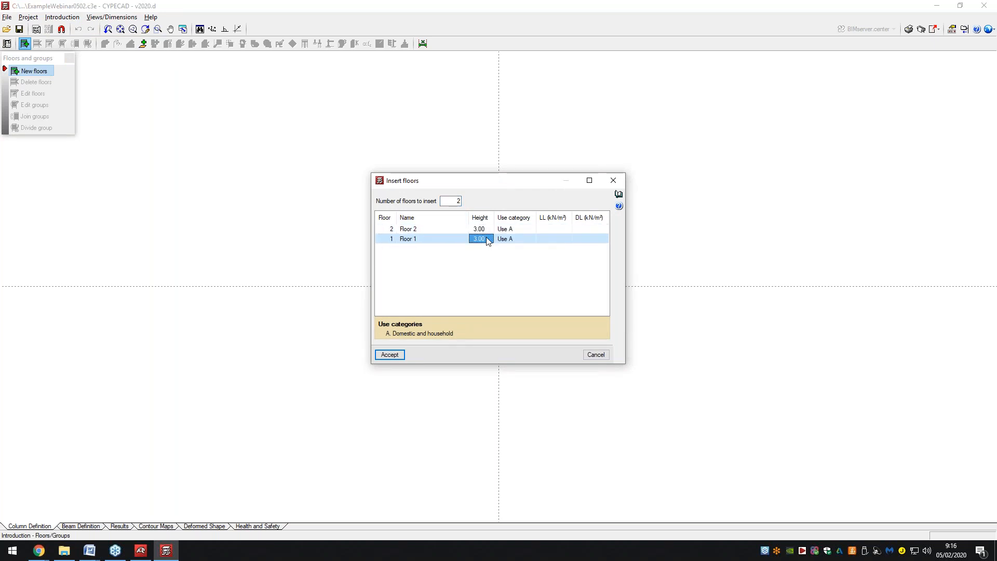
pyautogui.click(549, 229)
pyautogui.write('3')
pyautogui.press('Return')
pyautogui.click(584, 231)
pyautogui.write('3')
pyautogui.click(582, 240)
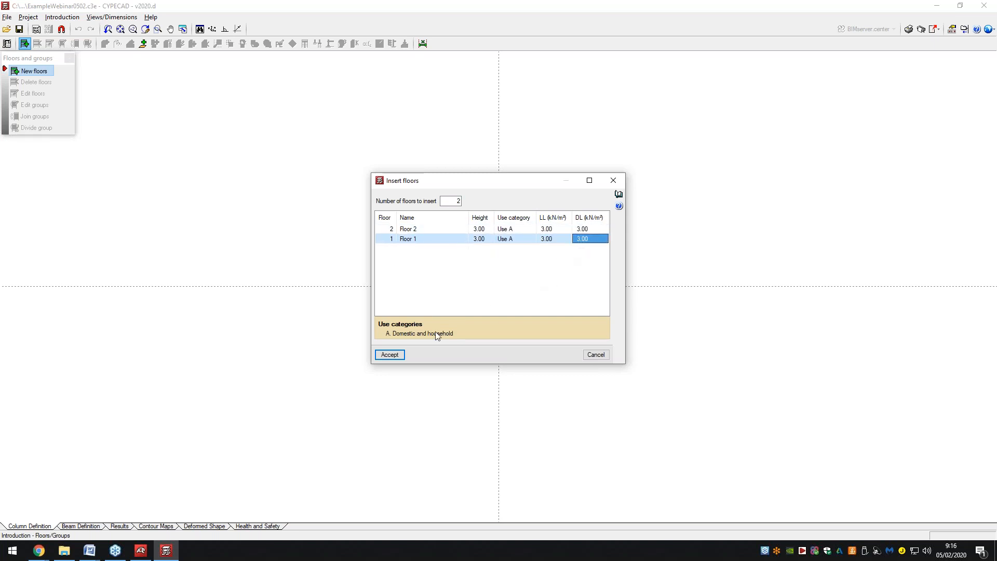
pyautogui.click(391, 356)
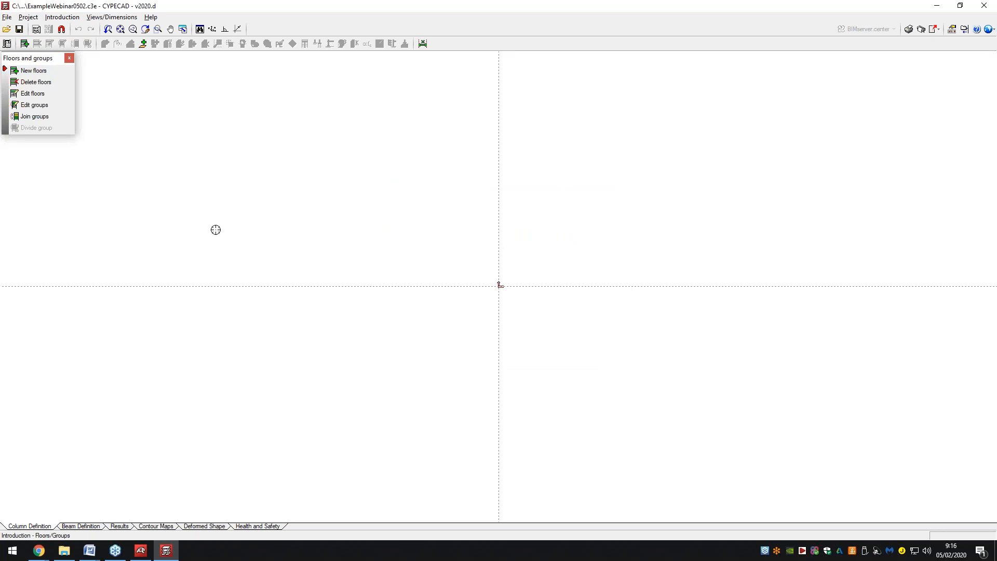
# Close the Floors and groups panel and open the Template views manager maximized.
pyautogui.click(70, 58)
pyautogui.click(75, 18)
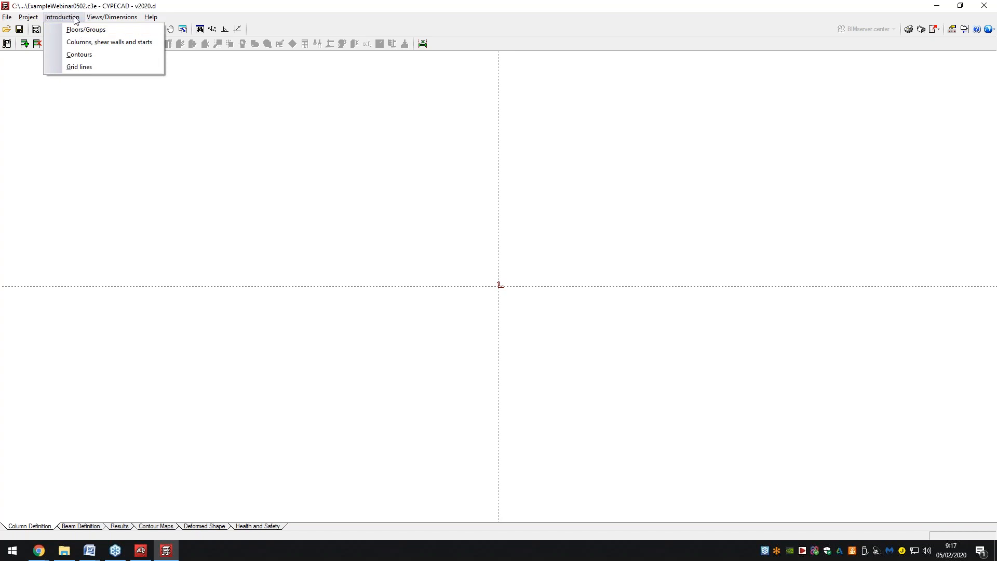
pyautogui.click(76, 18)
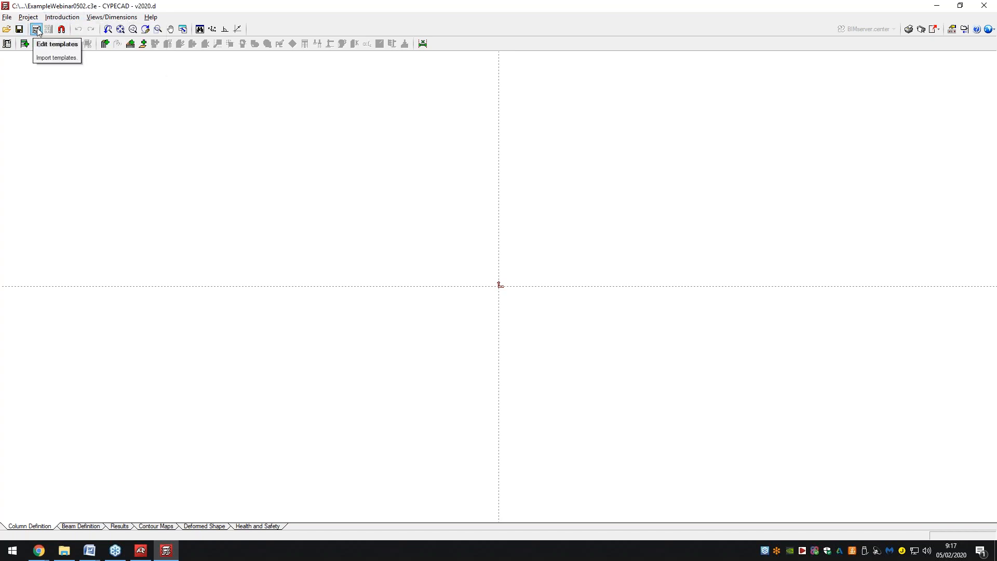
pyautogui.click(38, 30)
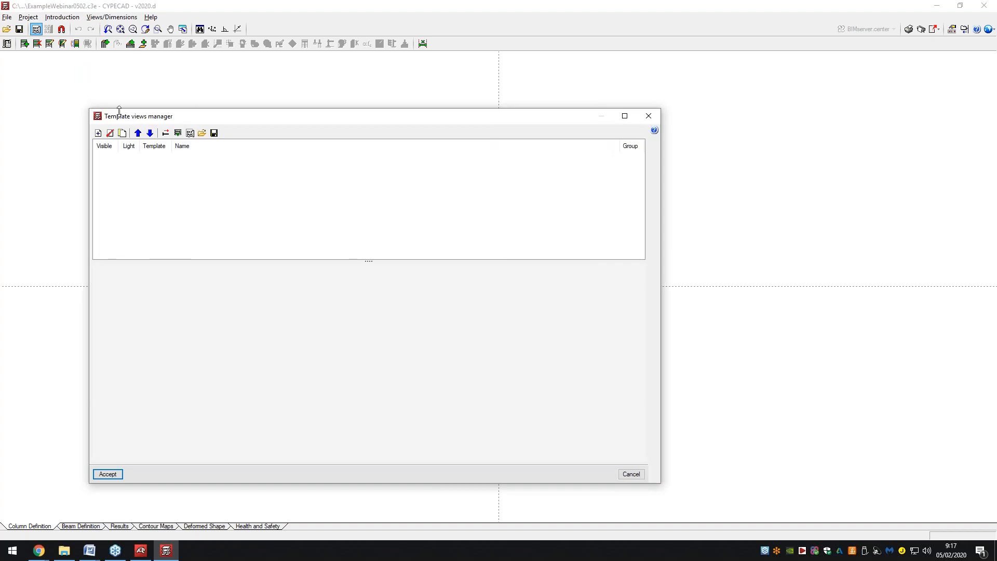
pyautogui.doubleClick(123, 117)
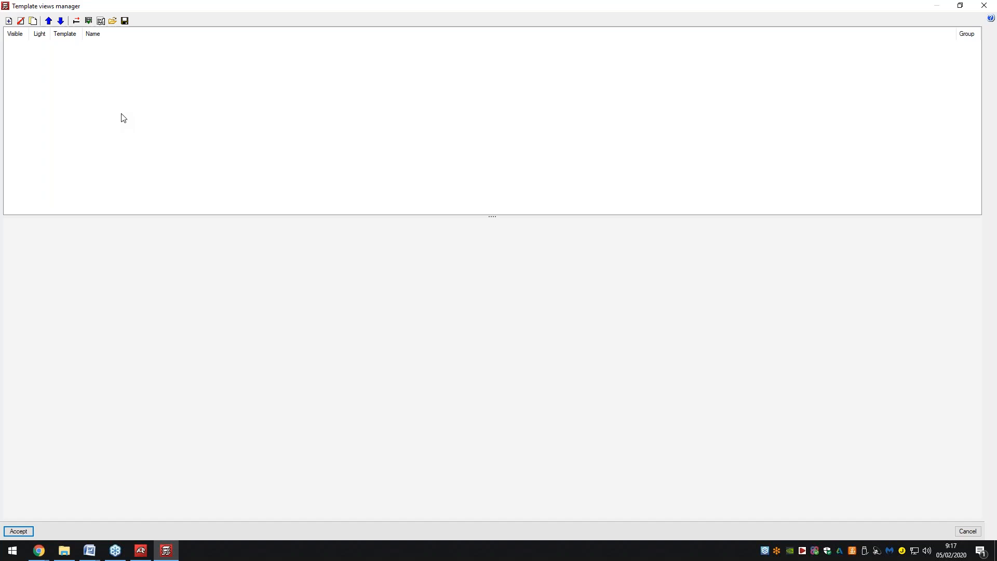
# Load Offices unifamiliar.dwg as a template drawing.
pyautogui.click(8, 21)
pyautogui.click(129, 59)
pyautogui.click(304, 166)
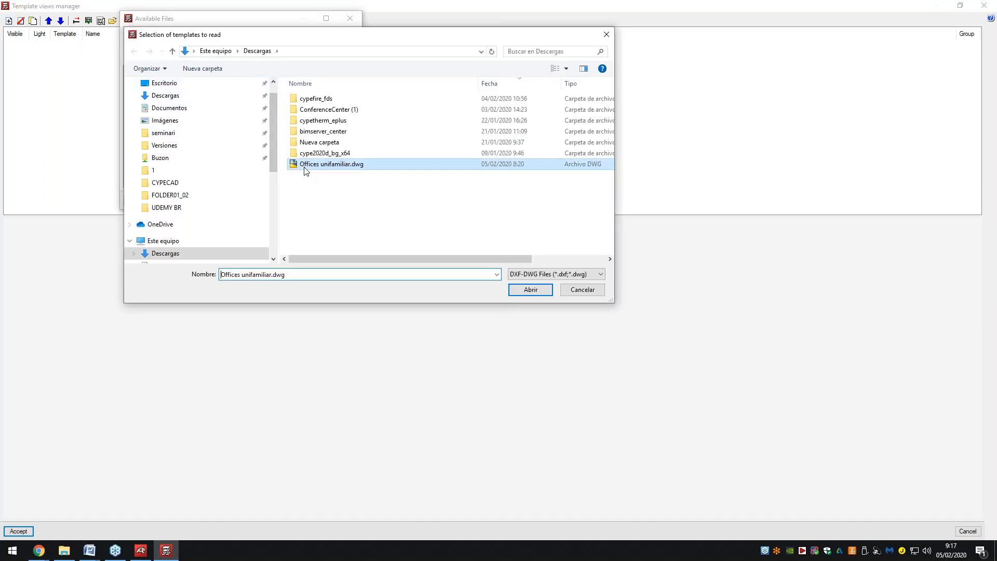
pyautogui.click(520, 289)
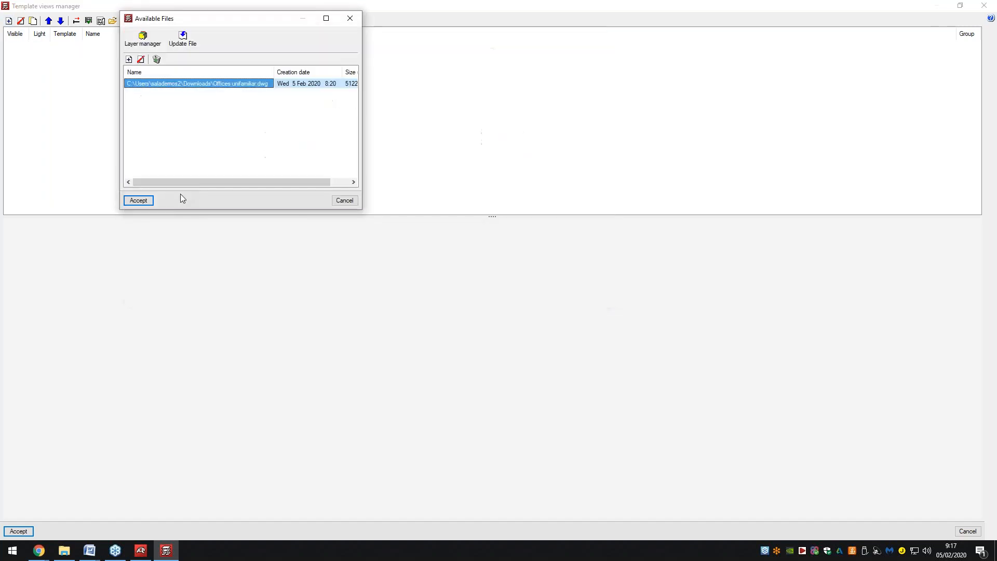
pyautogui.click(153, 200)
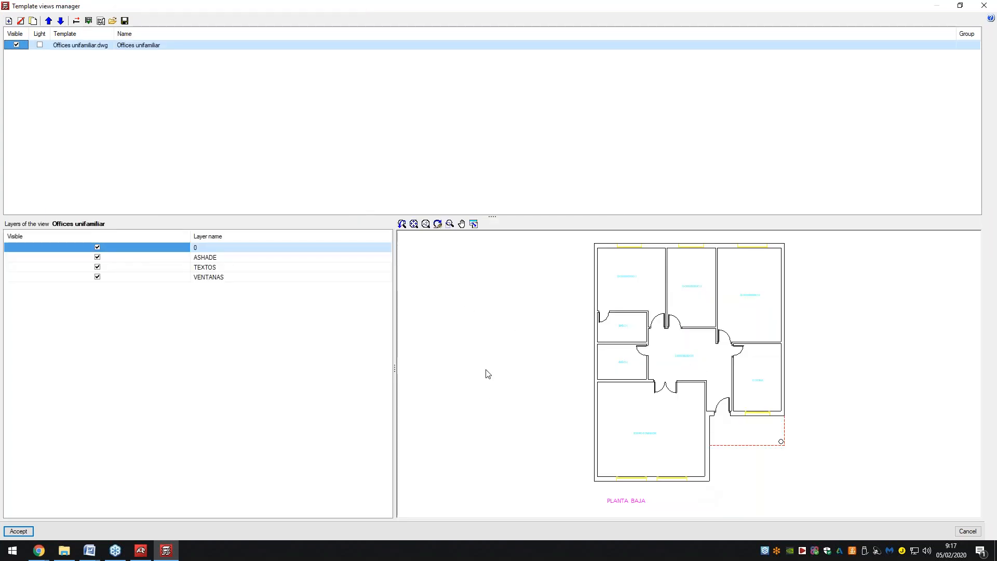
# Crop the template's visible area to the building outline, excluding the PLANTA BAJA label.
pyautogui.click(77, 22)
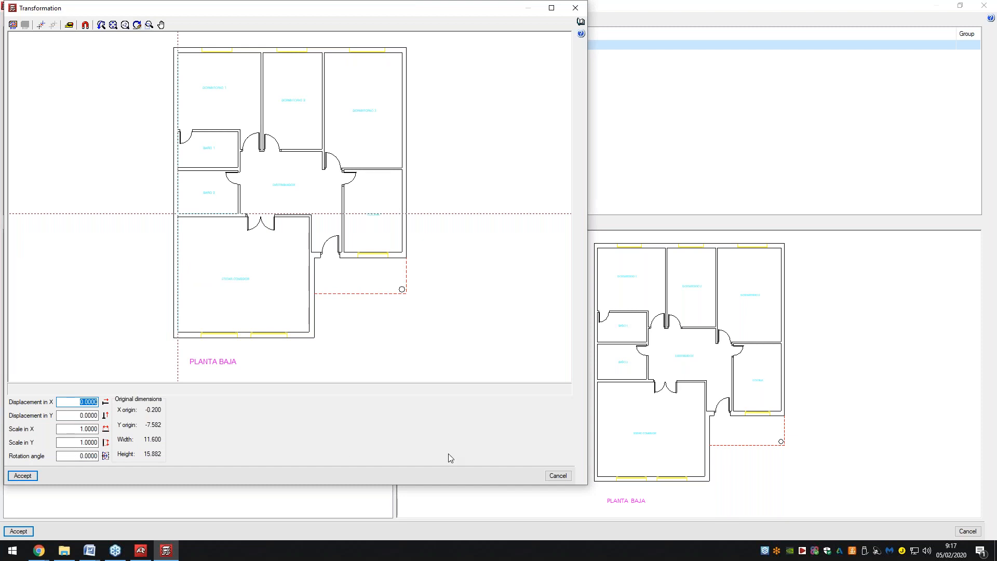
pyautogui.click(13, 25)
pyautogui.moveTo(173, 47); pyautogui.dragTo(413, 346)
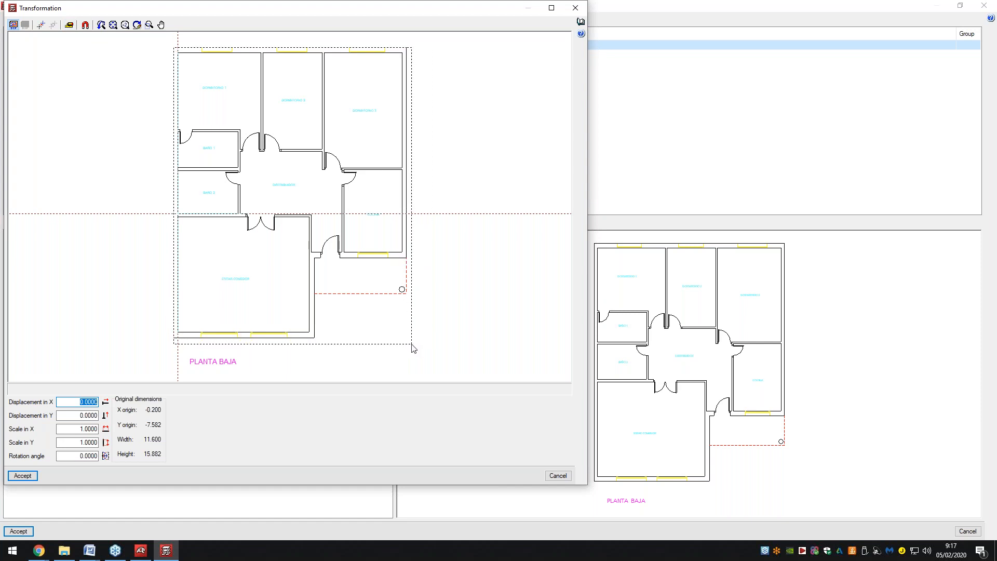
pyautogui.click(23, 476)
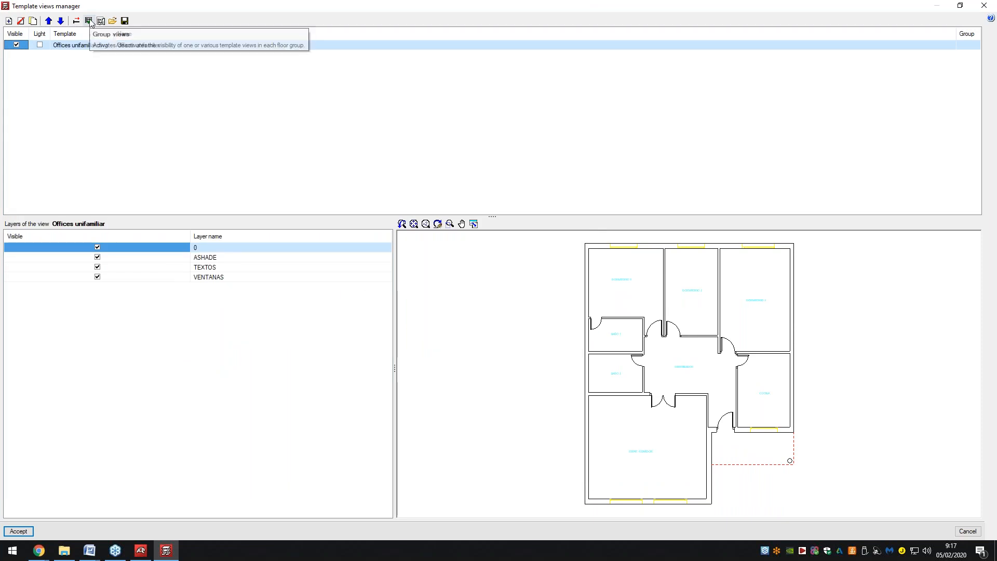
# Show the template in the Column Definition, Foundations, Floor 1 and Floor 2 groups.
pyautogui.click(88, 21)
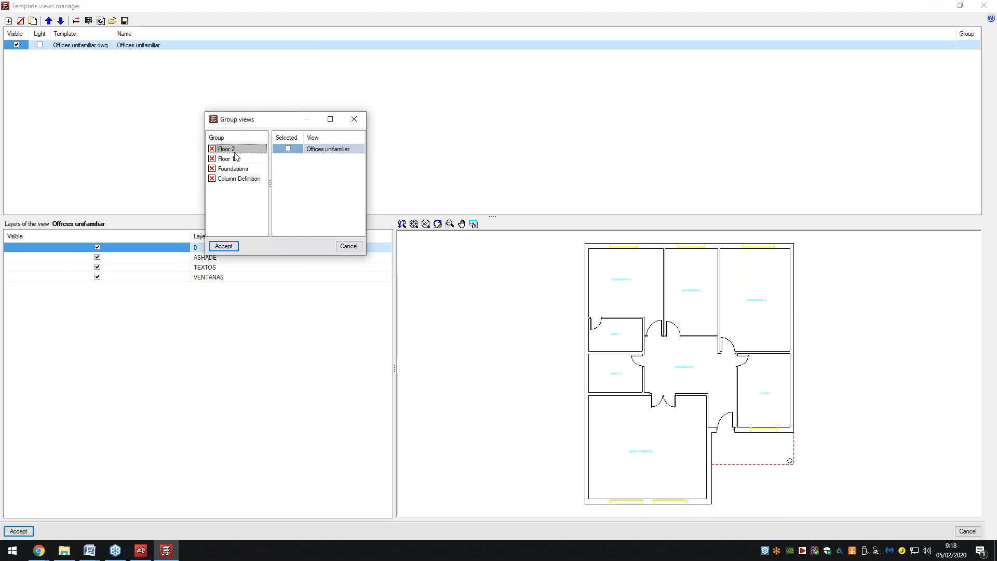
pyautogui.click(237, 178)
pyautogui.click(287, 150)
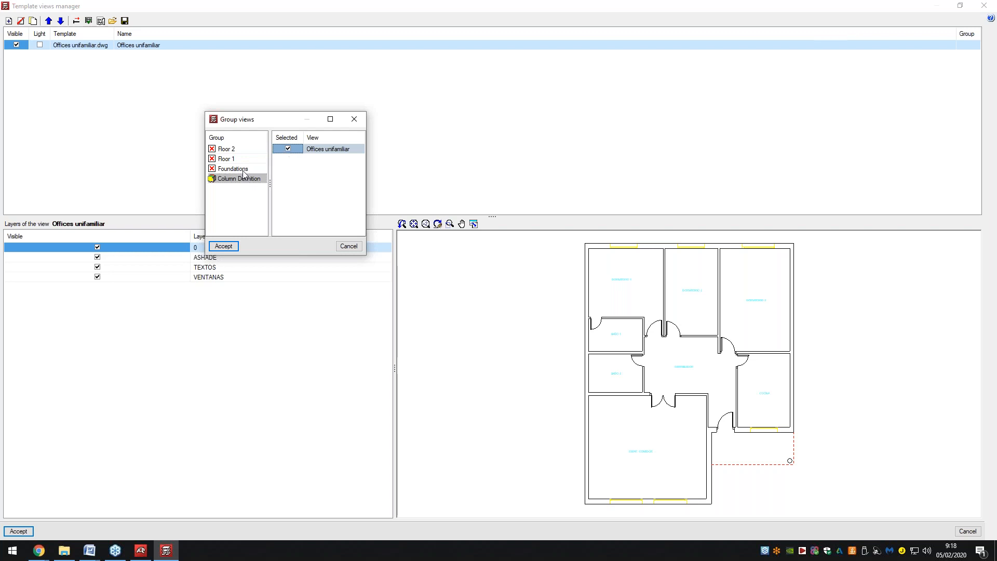
pyautogui.click(258, 168)
pyautogui.click(247, 159)
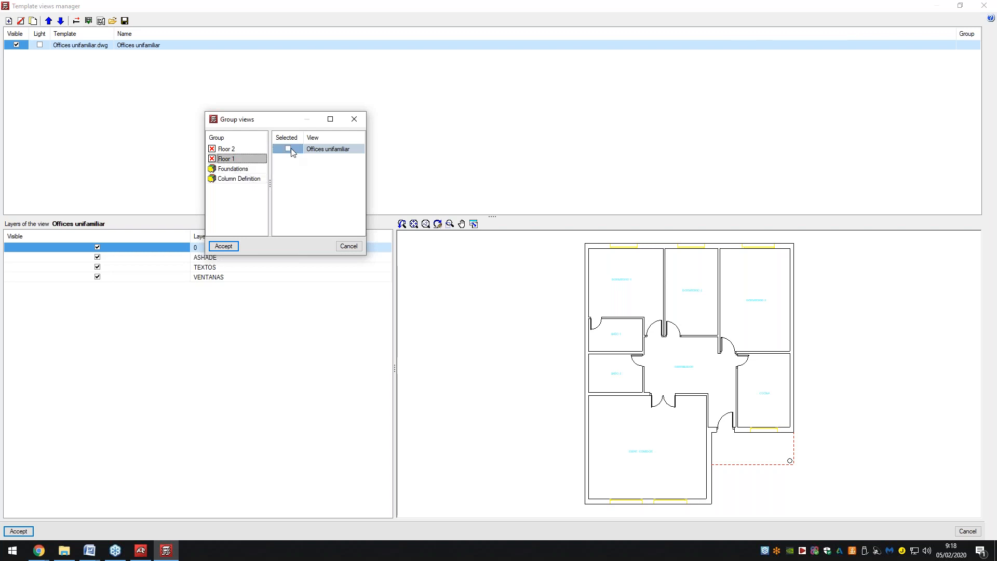
pyautogui.click(244, 149)
pyautogui.click(224, 246)
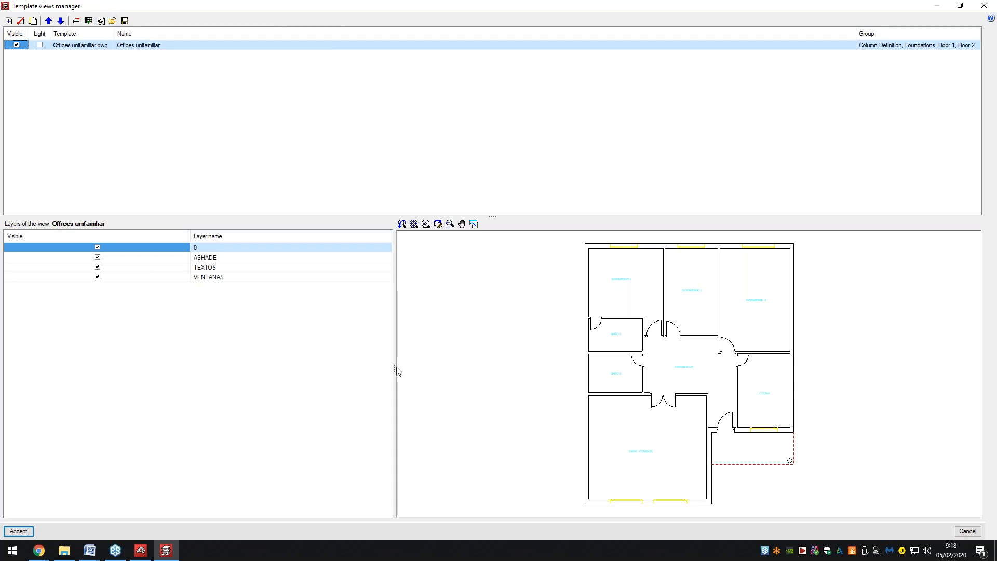
pyautogui.click(19, 532)
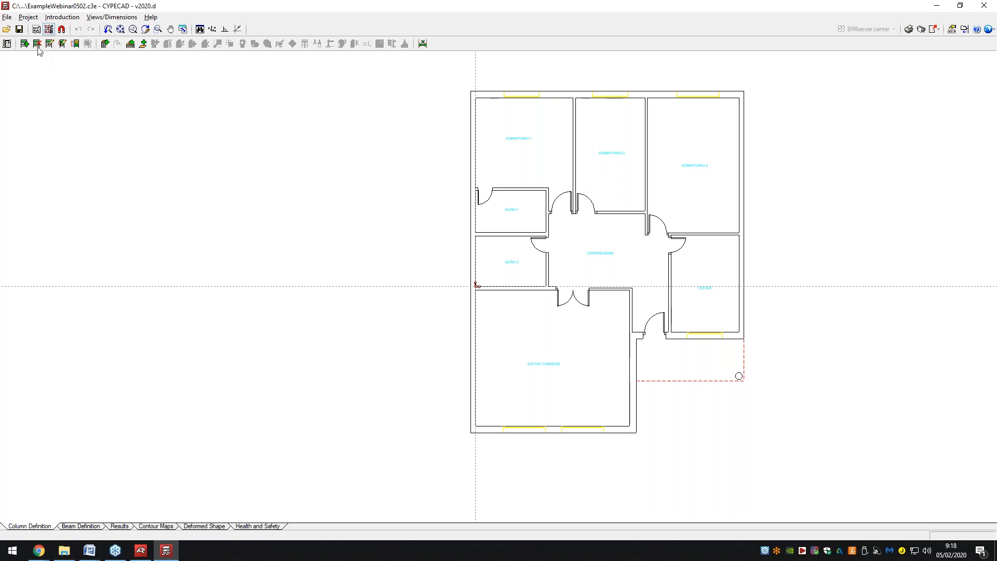
# Create column P1 from Foundations to Floor 2 with a rectangular 30 x 45 cm section.
pyautogui.click(104, 45)
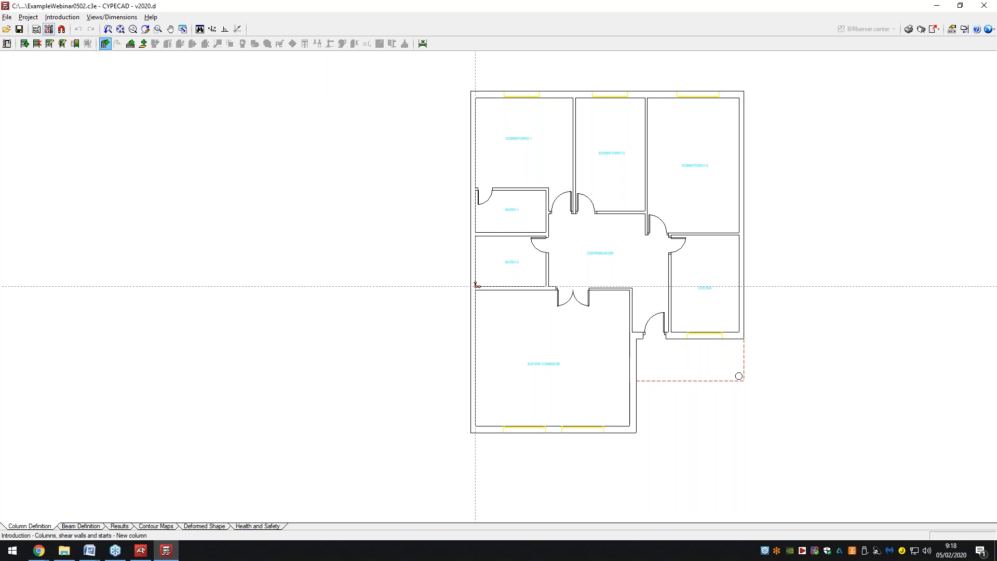
pyautogui.moveTo(331, 155); pyautogui.dragTo(326, 115)
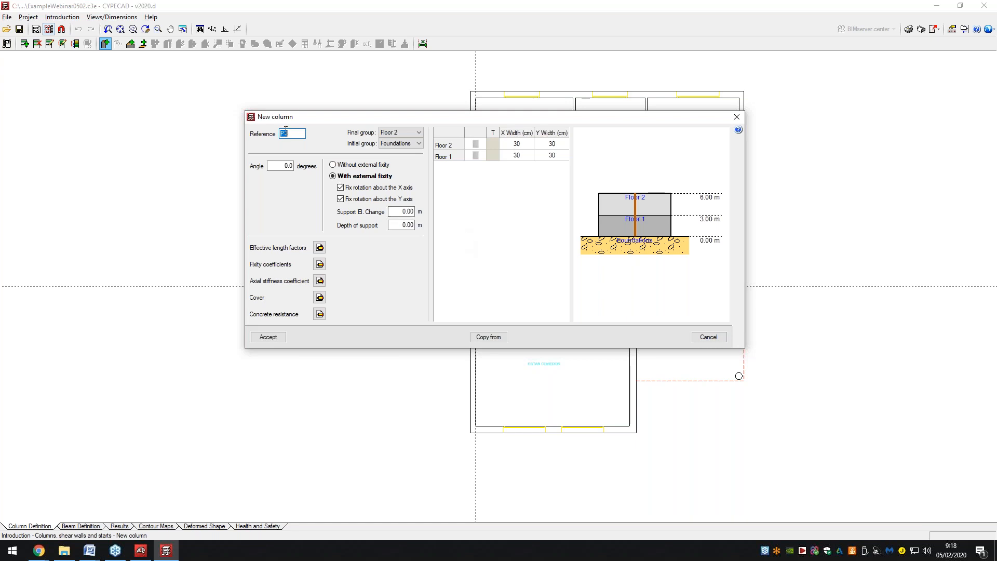
pyautogui.click(404, 148)
pyautogui.doubleClick(477, 146)
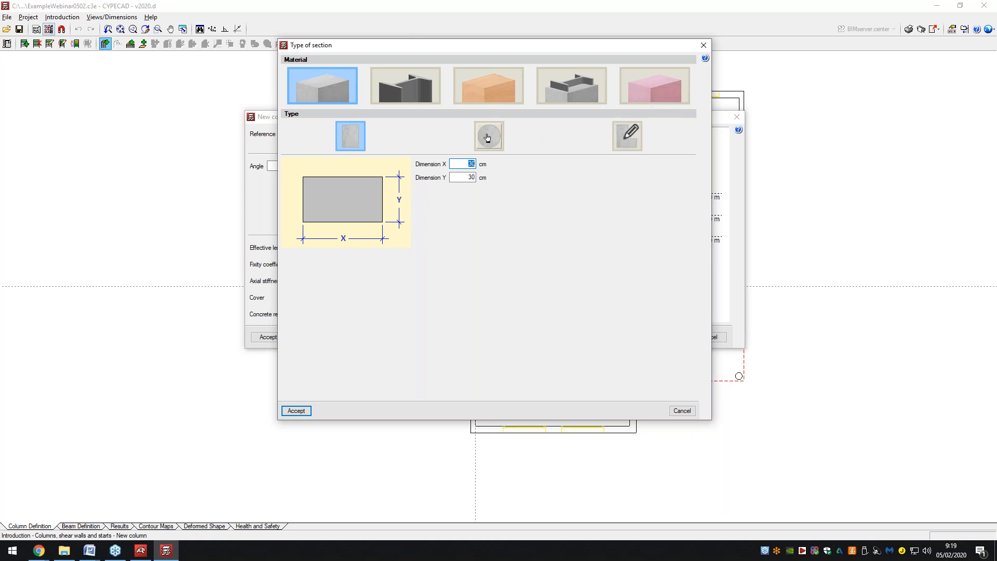
pyautogui.click(627, 138)
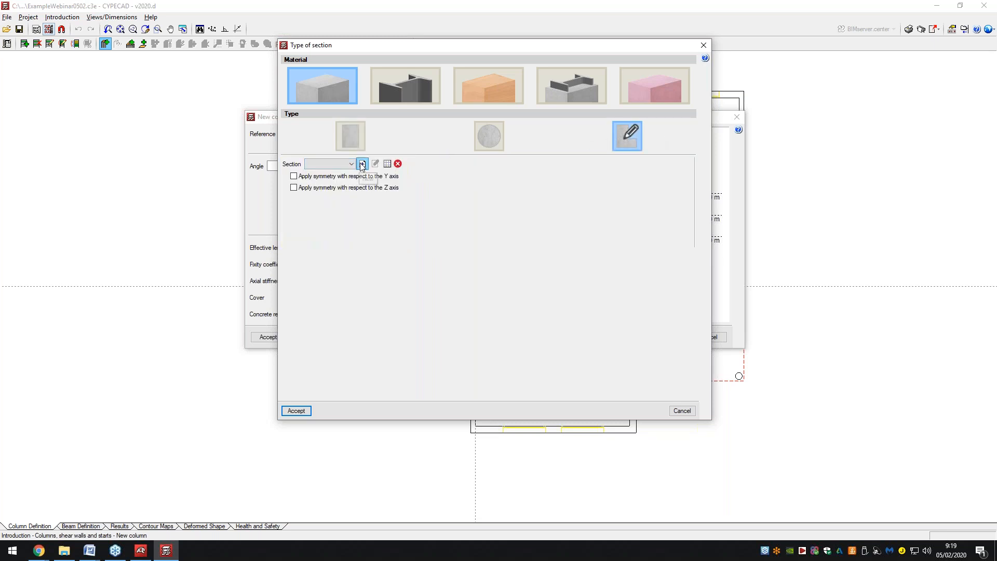
pyautogui.click(356, 140)
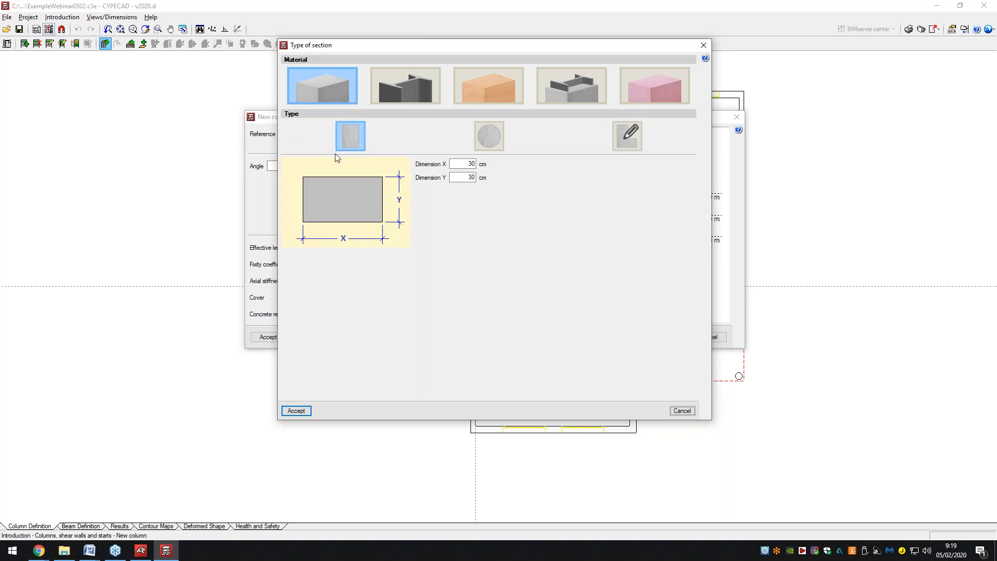
pyautogui.click(469, 163)
pyautogui.click(469, 177)
pyautogui.write('45')
pyautogui.click(296, 411)
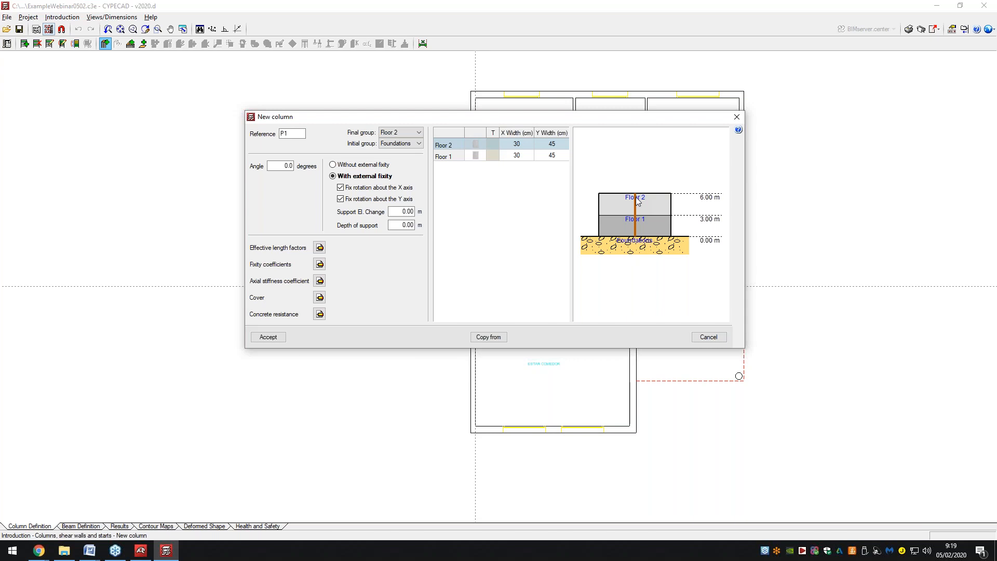
pyautogui.click(269, 337)
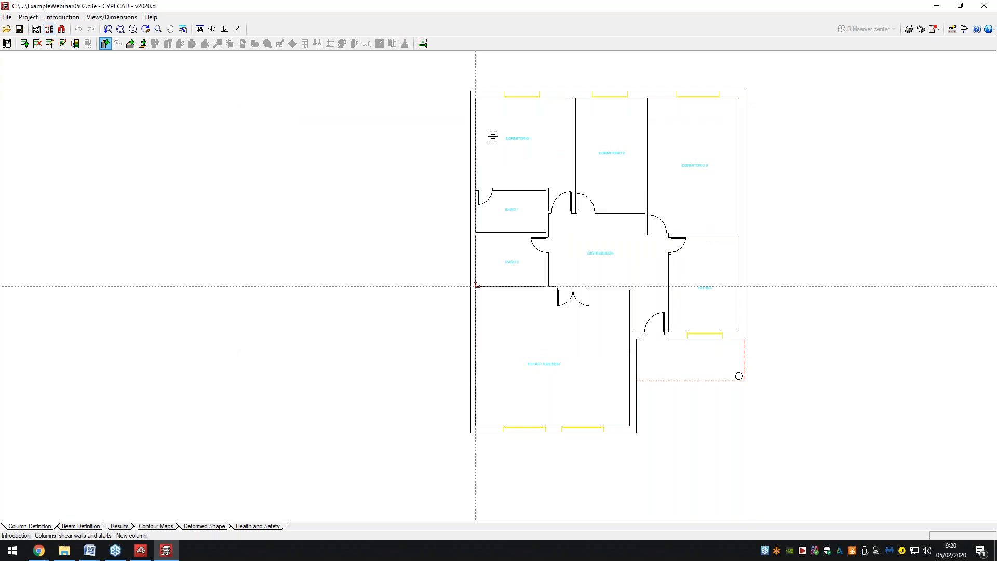
# Enable snaps and tracking with Point, Insertion, Center, Perpendicular, Parallel, no Nearest; place P1 top-left.
pyautogui.click(62, 30)
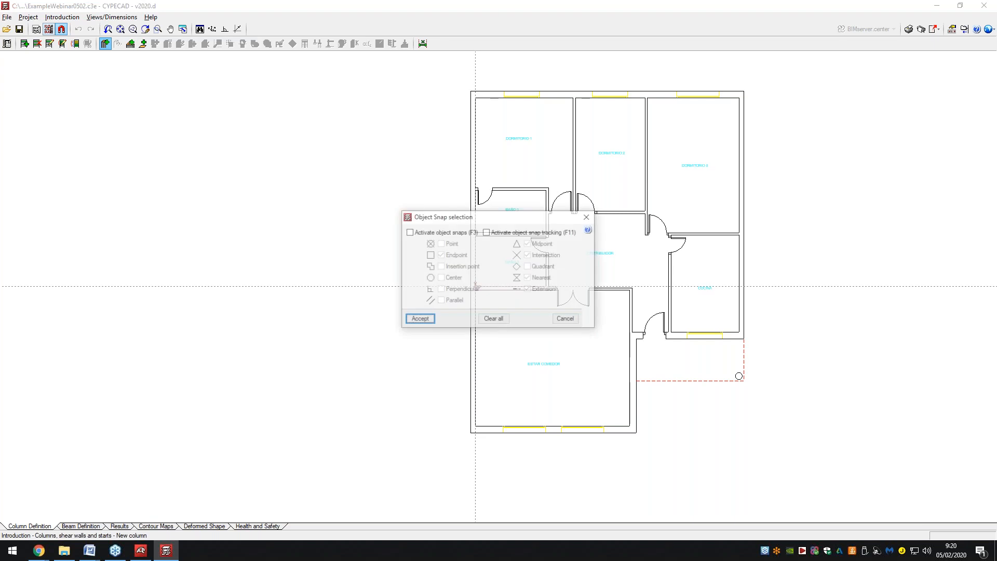
pyautogui.moveTo(443, 222); pyautogui.dragTo(290, 170)
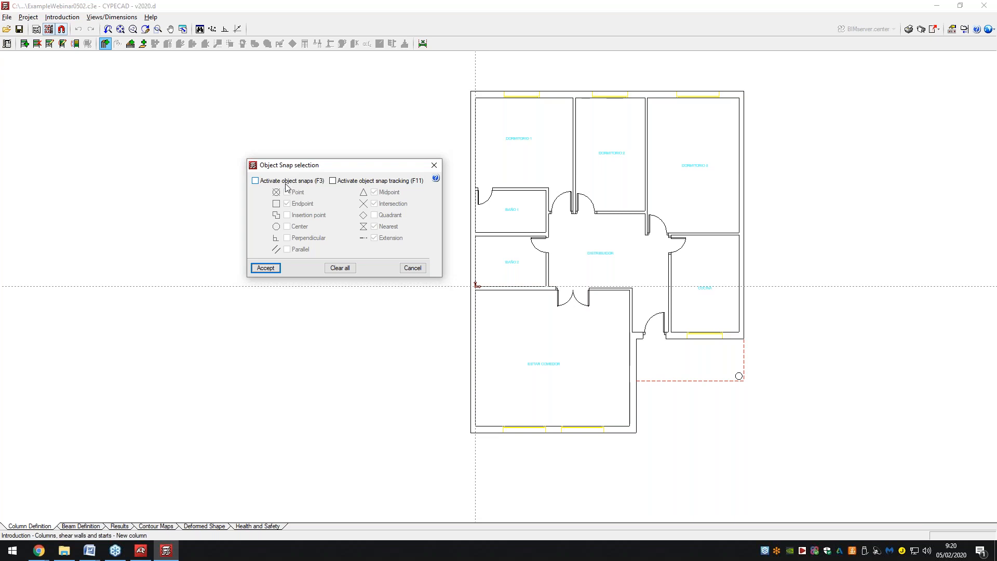
pyautogui.click(287, 181)
pyautogui.click(332, 180)
pyautogui.click(287, 192)
pyautogui.click(287, 214)
pyautogui.click(287, 226)
pyautogui.click(286, 237)
pyautogui.click(287, 249)
pyautogui.click(374, 226)
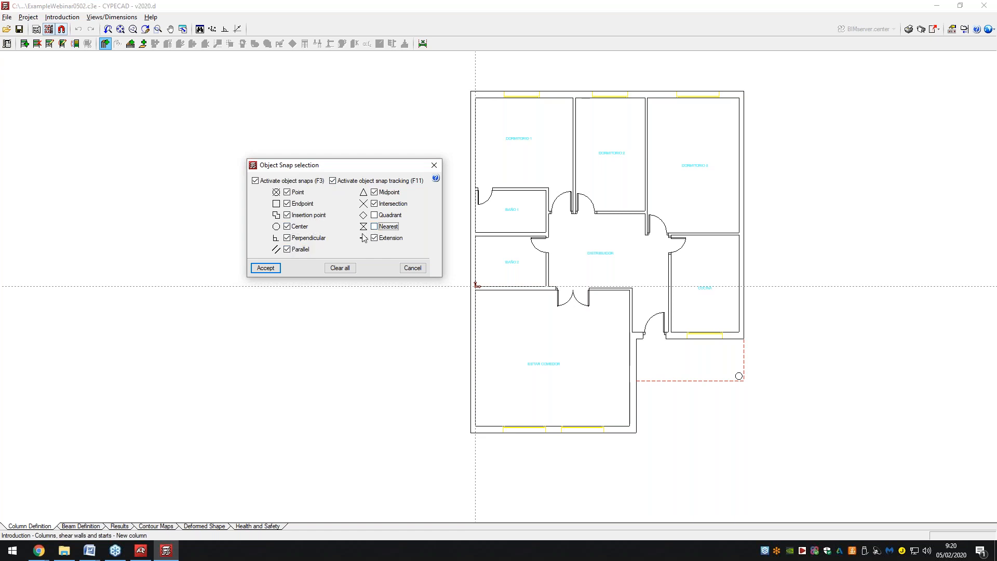
pyautogui.click(266, 268)
pyautogui.click(471, 91)
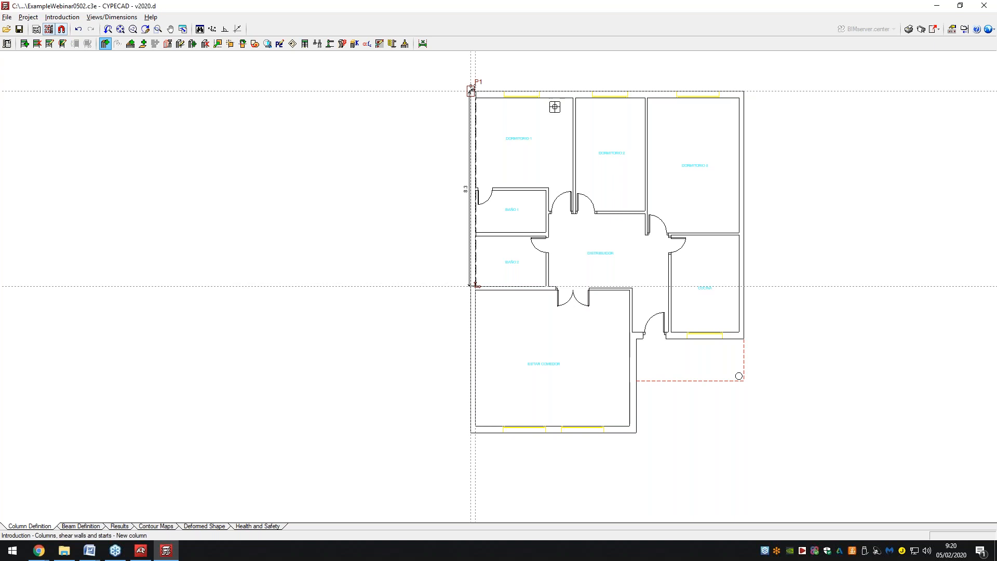
# Place columns P2 to P7 along the top wall and at the outer wall corners.
pyautogui.click(607, 91)
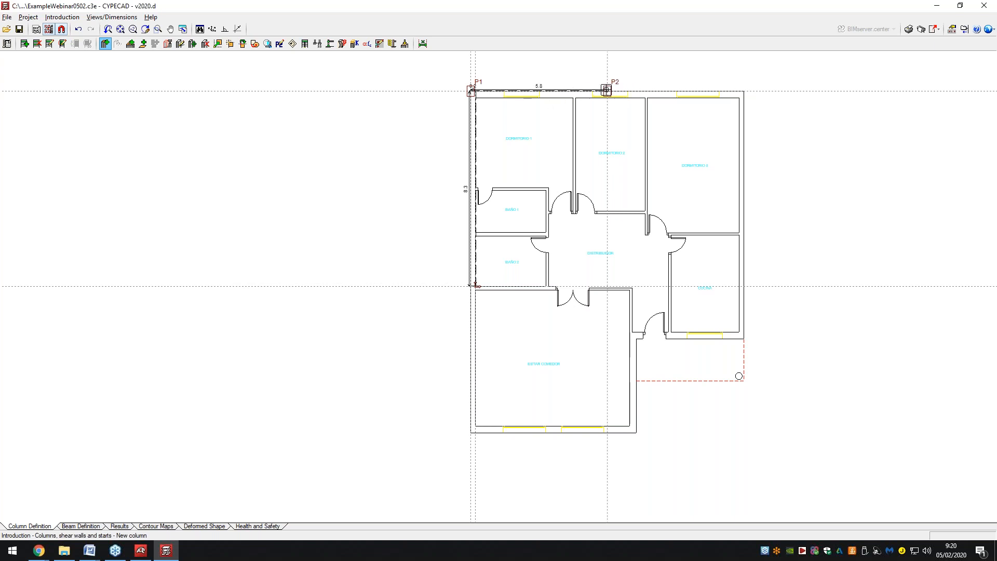
pyautogui.click(741, 90)
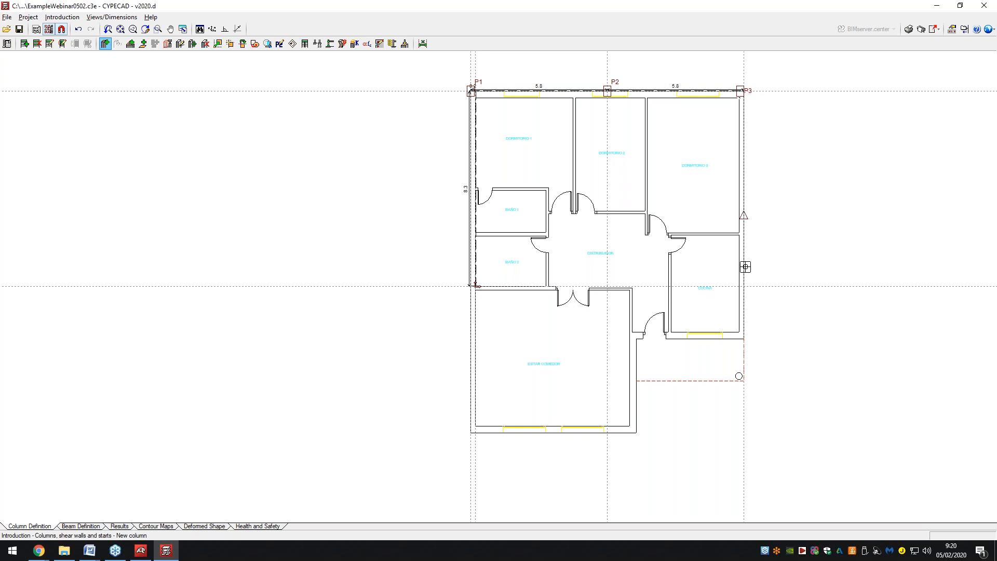
pyautogui.scroll(3, 741, 337)
pyautogui.scroll(1, 741, 335)
pyautogui.click(741, 335)
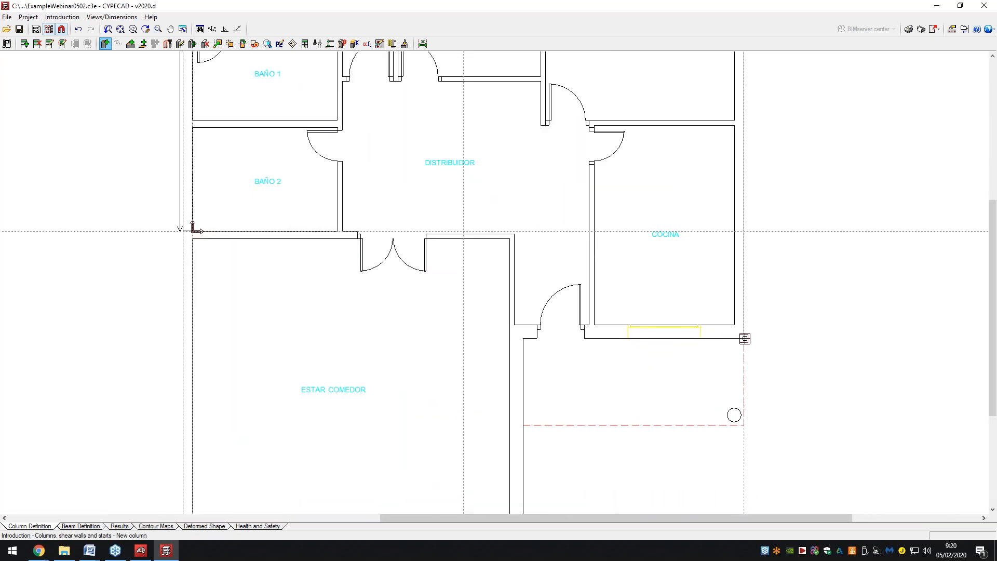
pyautogui.click(523, 337)
pyautogui.scroll(-1, 565, 296)
pyautogui.scroll(-1, 575, 303)
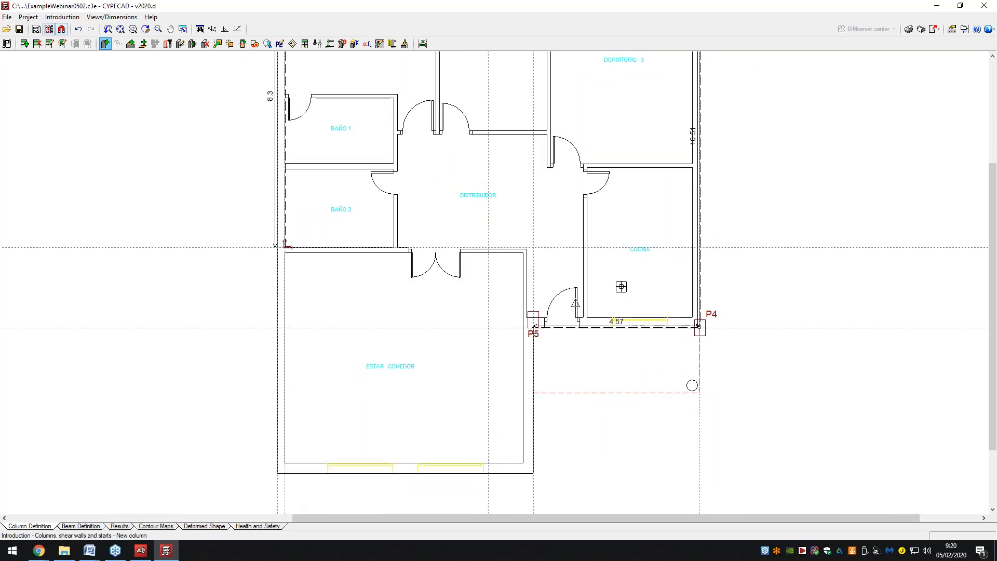
pyautogui.scroll(-1, 628, 273)
pyautogui.scroll(-1, 624, 289)
pyautogui.scroll(2, 566, 405)
pyautogui.click(563, 411)
pyautogui.scroll(-2, 645, 406)
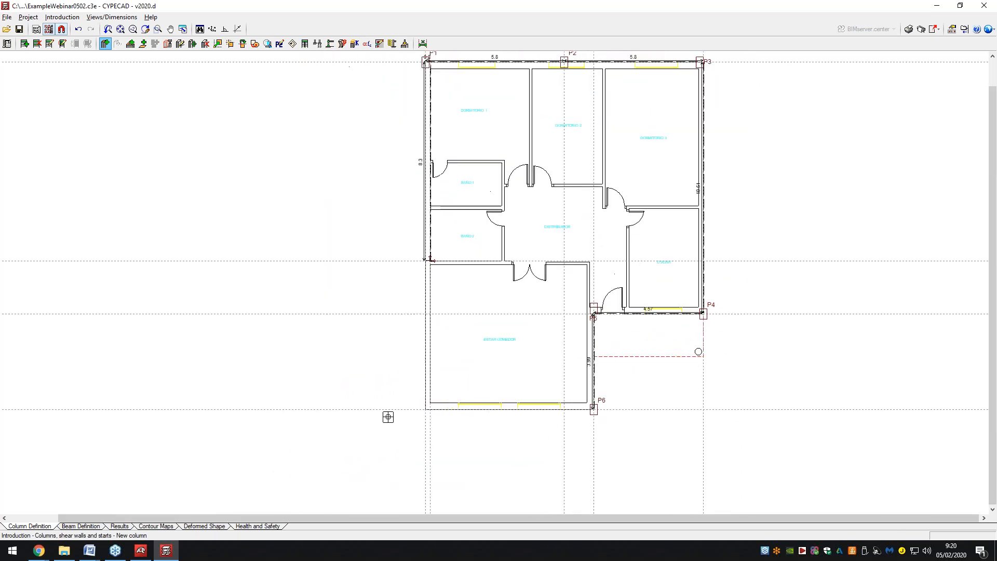
pyautogui.scroll(1, 401, 415)
pyautogui.click(432, 408)
pyautogui.scroll(-1, 492, 425)
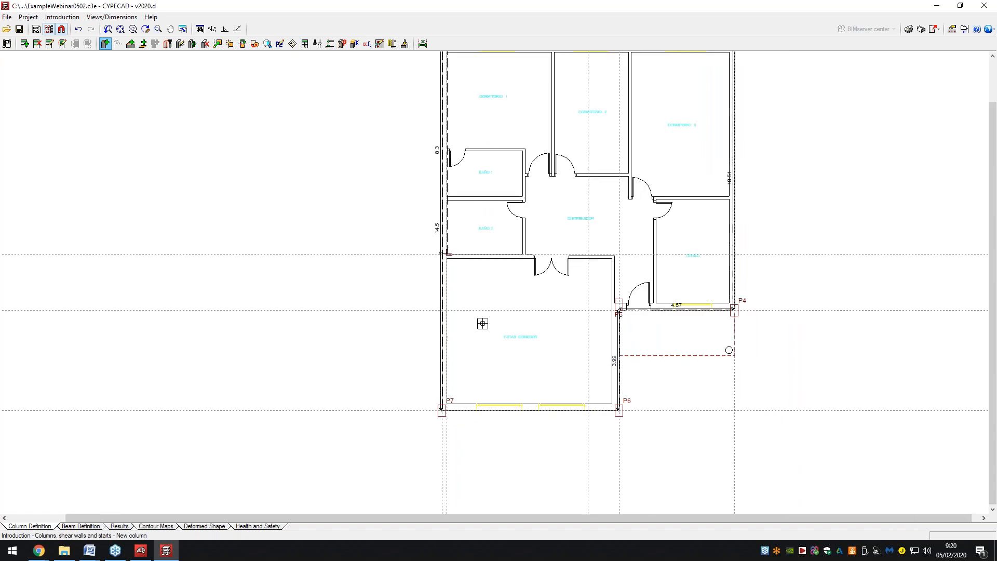
pyautogui.scroll(-1, 519, 317)
pyautogui.scroll(3, 444, 268)
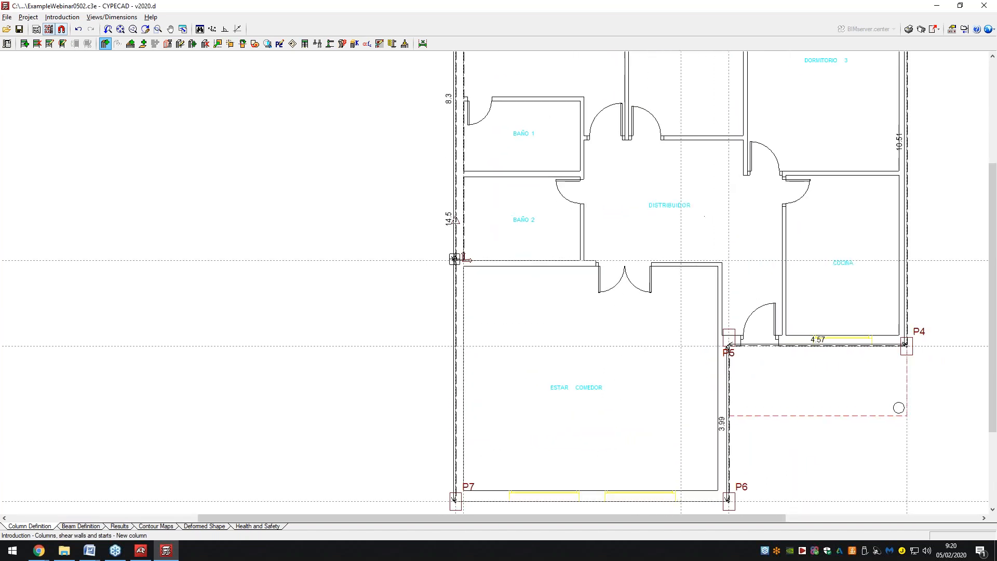
pyautogui.scroll(3, 456, 258)
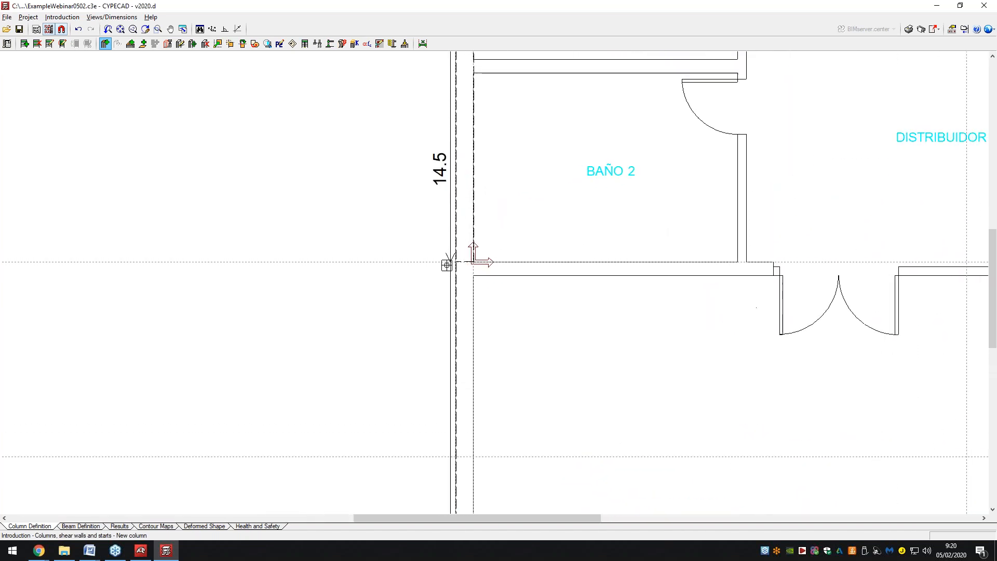
pyautogui.scroll(-4, 450, 258)
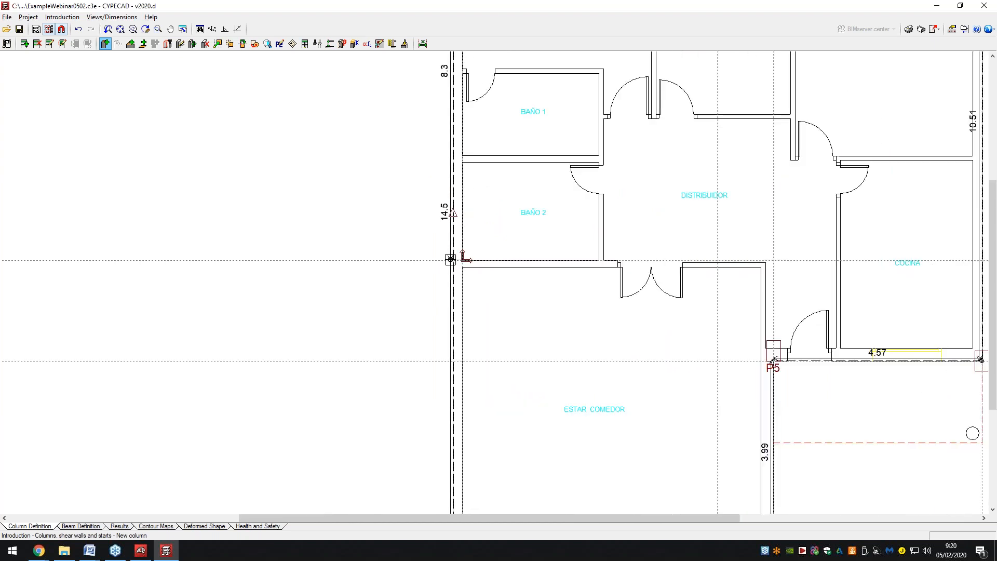
# Turn off Intersection, Midpoint and Extension snaps, then place P8 on the left wall by BAÑO 2.
pyautogui.click(62, 29)
pyautogui.click(528, 255)
pyautogui.click(528, 244)
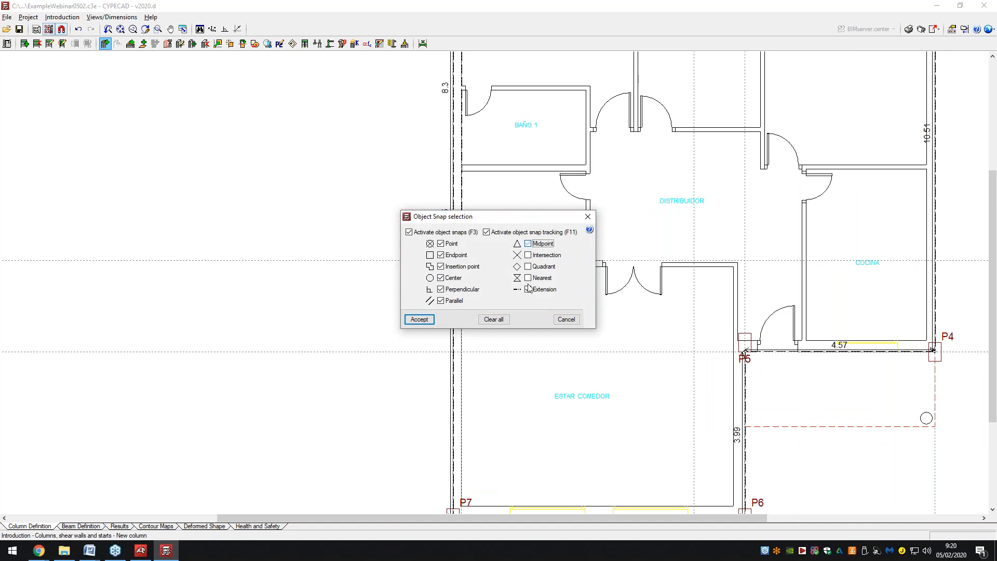
pyautogui.click(528, 289)
pyautogui.click(420, 319)
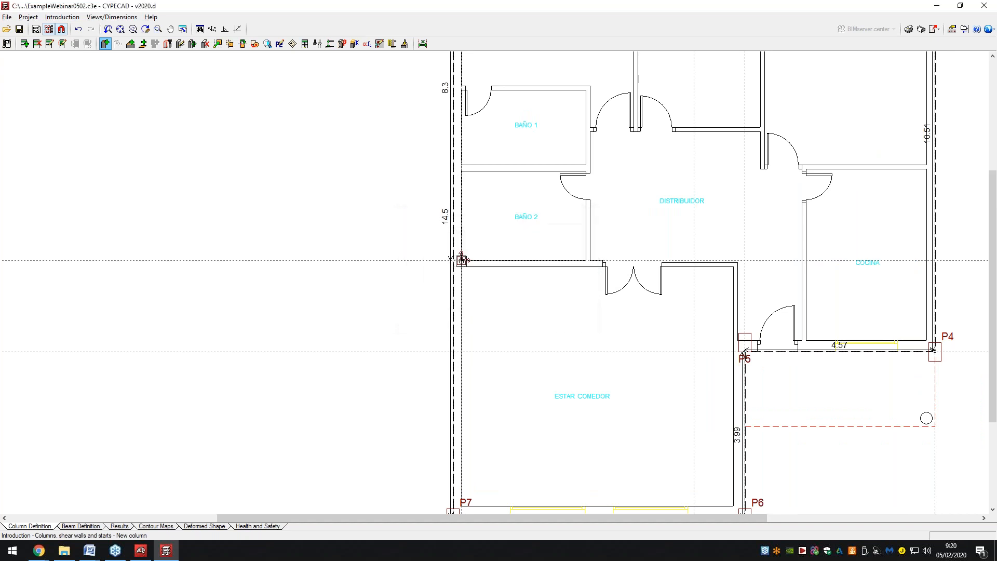
pyautogui.click(461, 260)
pyautogui.scroll(-5, 568, 285)
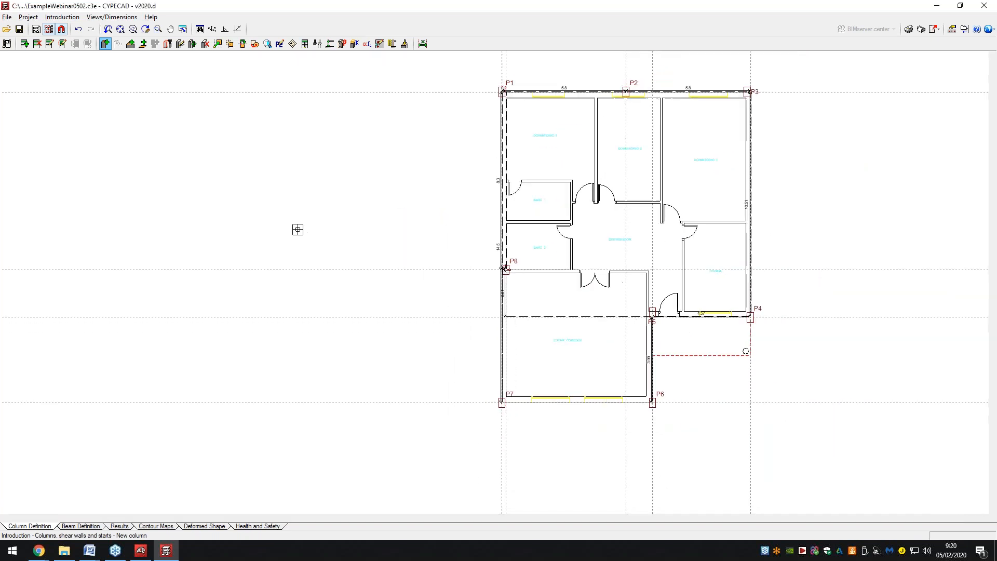
pyautogui.scroll(1, 647, 243)
pyautogui.scroll(-4, 354, 247)
pyautogui.scroll(4, 633, 247)
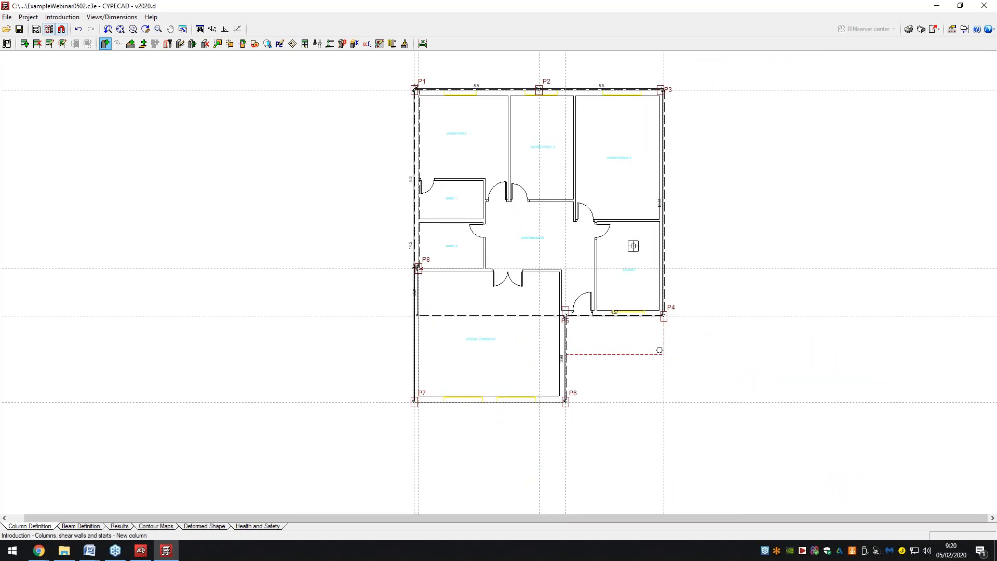
pyautogui.rightClick(334, 196)
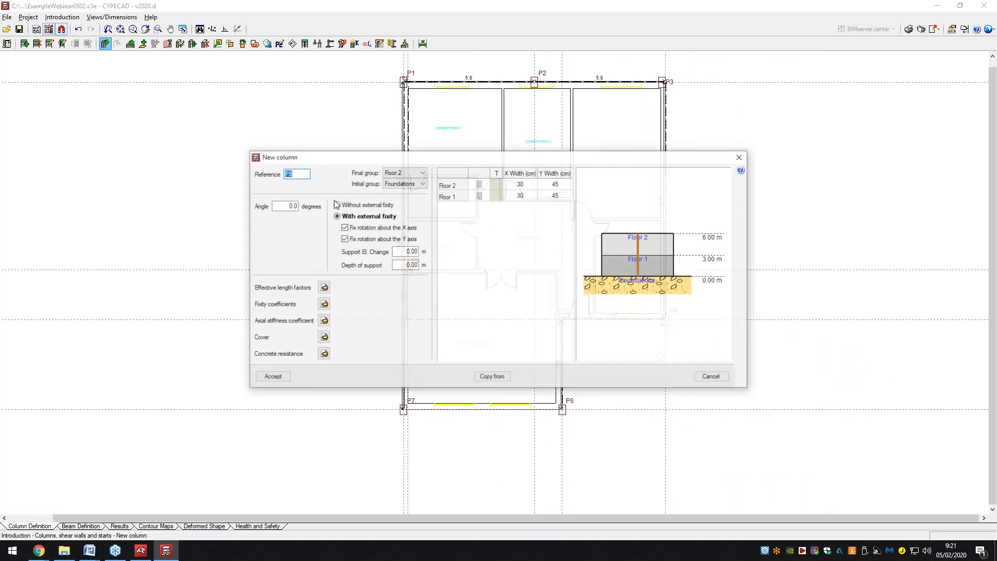
pyautogui.click(727, 380)
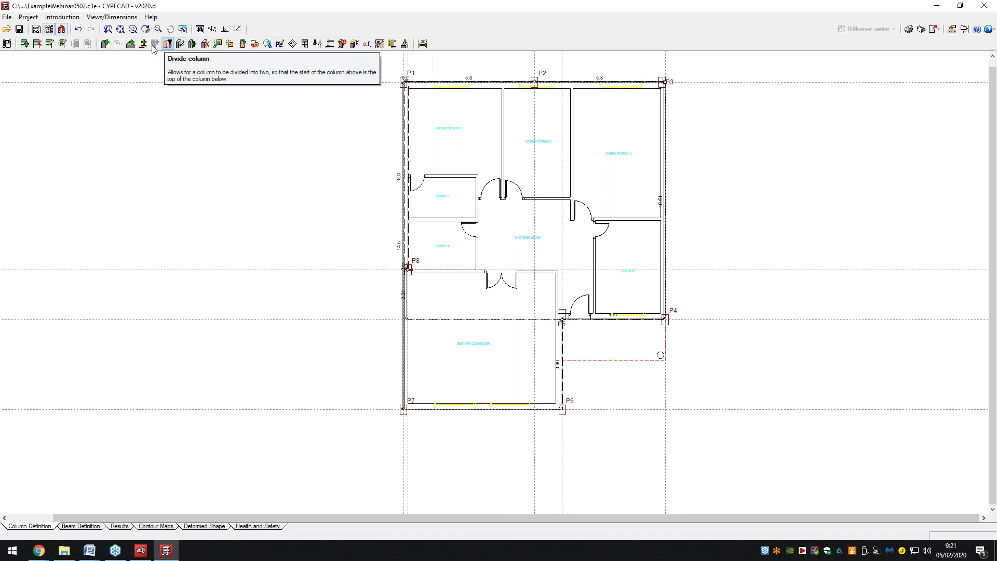
pyautogui.click(73, 18)
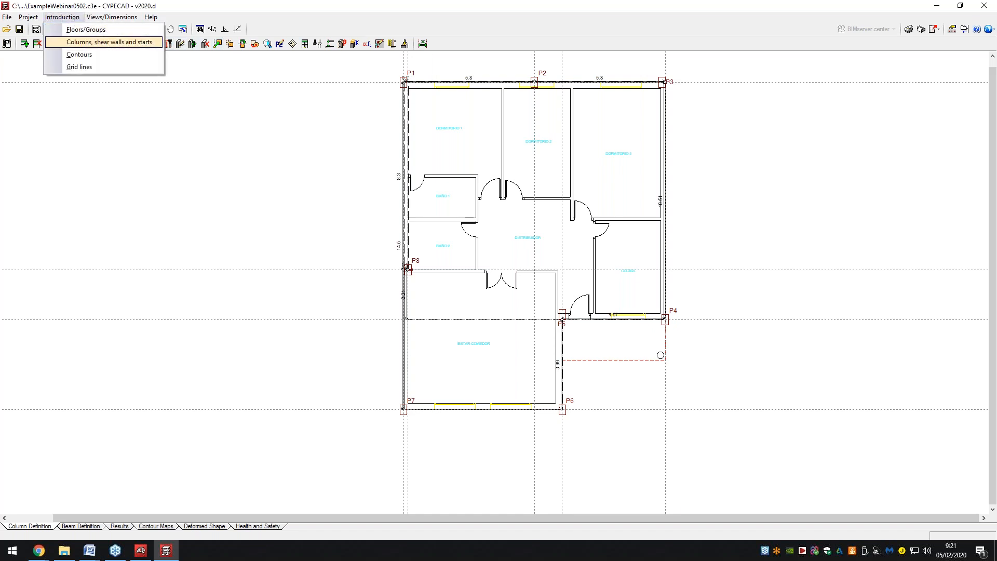
# Start the column Adjust command with no extra displacement.
pyautogui.click(83, 41)
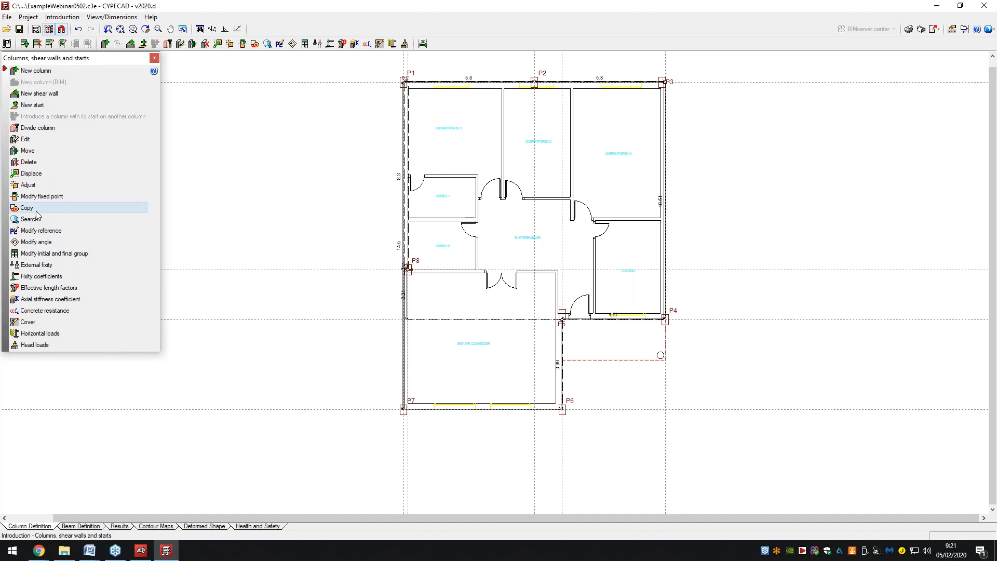
pyautogui.click(29, 186)
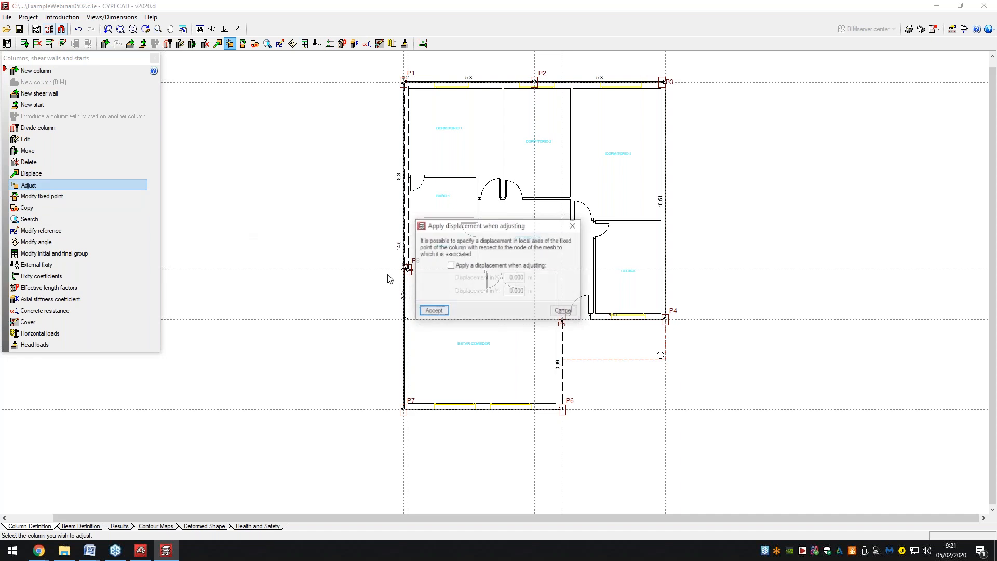
pyautogui.click(434, 310)
# Fit column P1 flush inside its corner of the floor plan.
pyautogui.scroll(3, 576, 421)
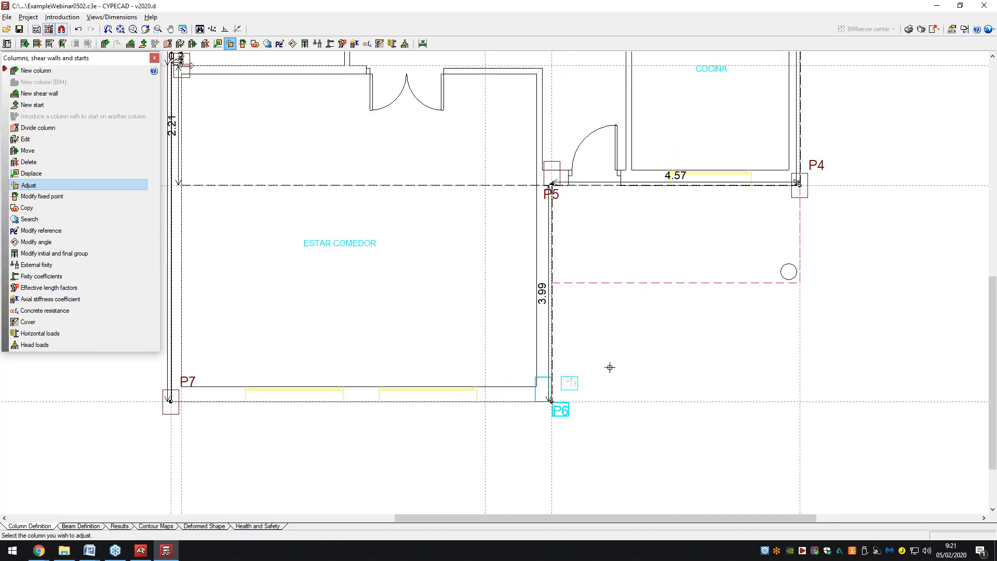
pyautogui.scroll(-1, 841, 273)
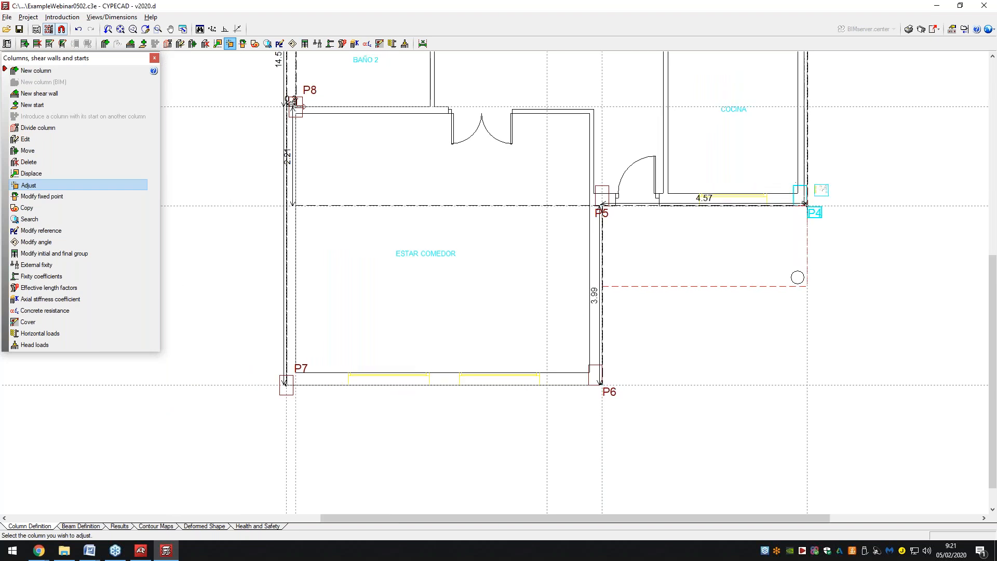
pyautogui.scroll(-1, 797, 291)
pyautogui.scroll(-2, 782, 327)
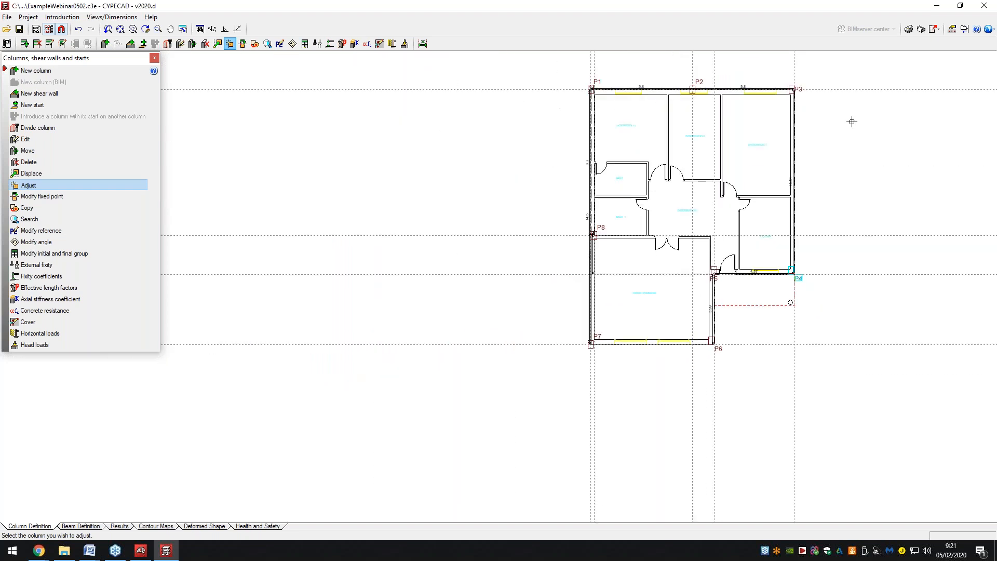
pyautogui.scroll(2, 852, 121)
pyautogui.scroll(1, 886, 126)
pyautogui.scroll(-2, 779, 126)
pyautogui.scroll(1, 675, 125)
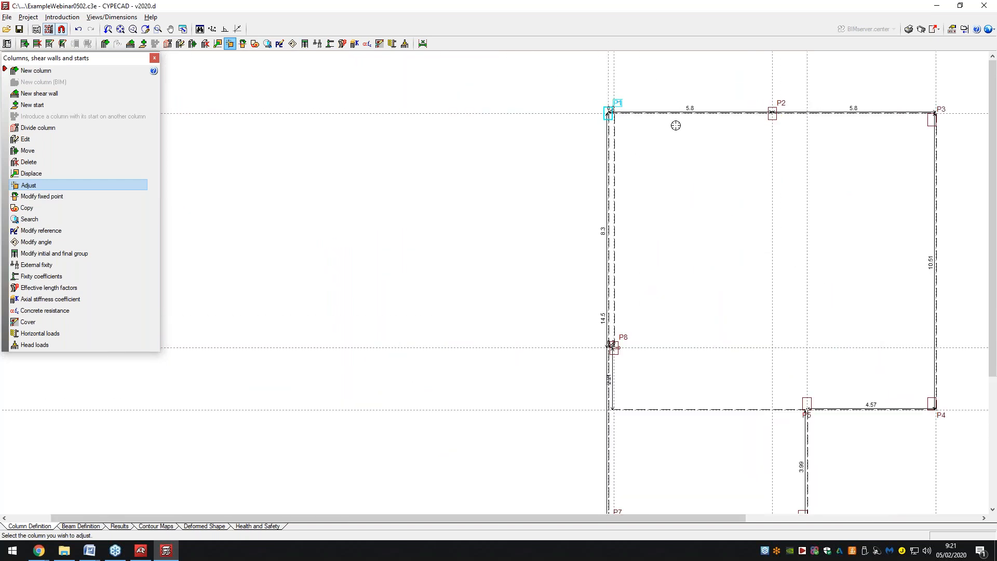
pyautogui.scroll(1, 670, 126)
pyautogui.scroll(1, 607, 122)
pyautogui.click(606, 123)
pyautogui.scroll(-1, 602, 122)
pyautogui.scroll(-2, 550, 234)
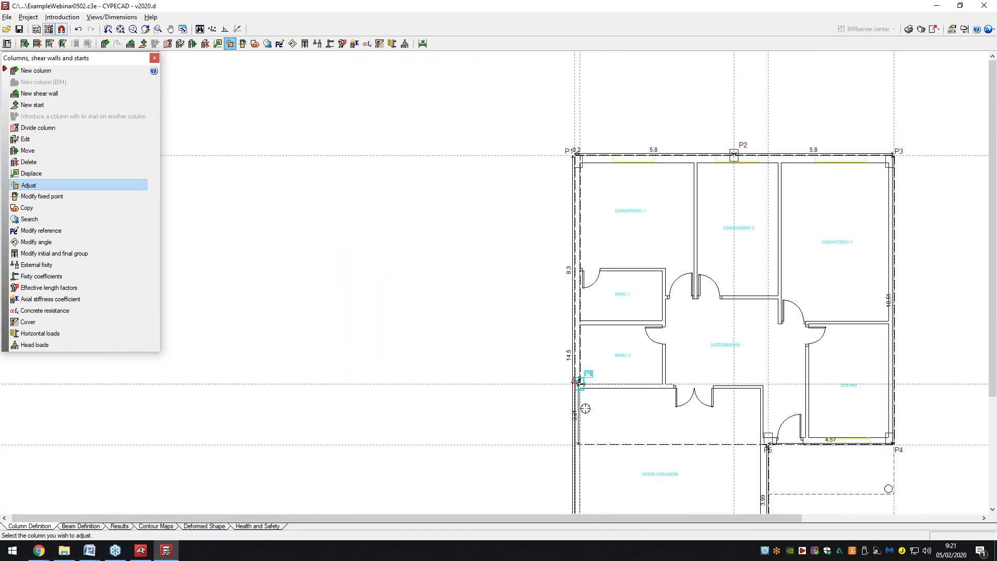
pyautogui.scroll(3, 578, 382)
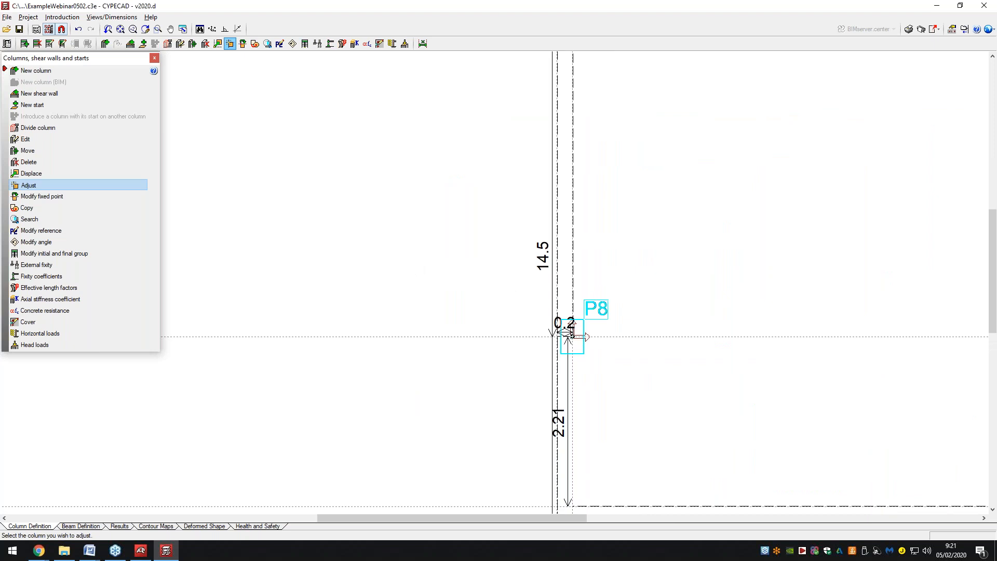
pyautogui.scroll(-3, 571, 330)
pyautogui.scroll(-1, 610, 300)
pyautogui.scroll(2, 532, 408)
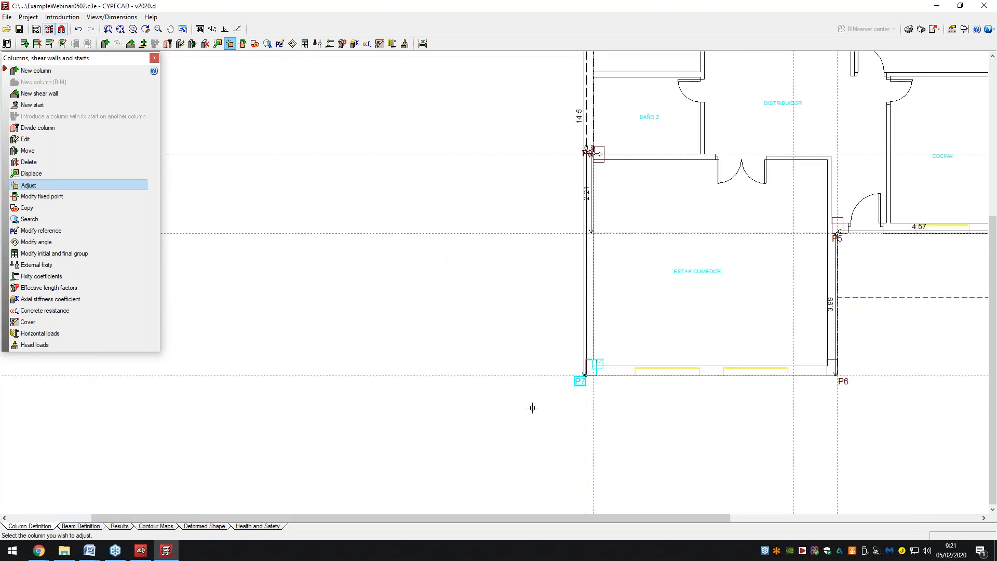
pyautogui.scroll(-2, 533, 407)
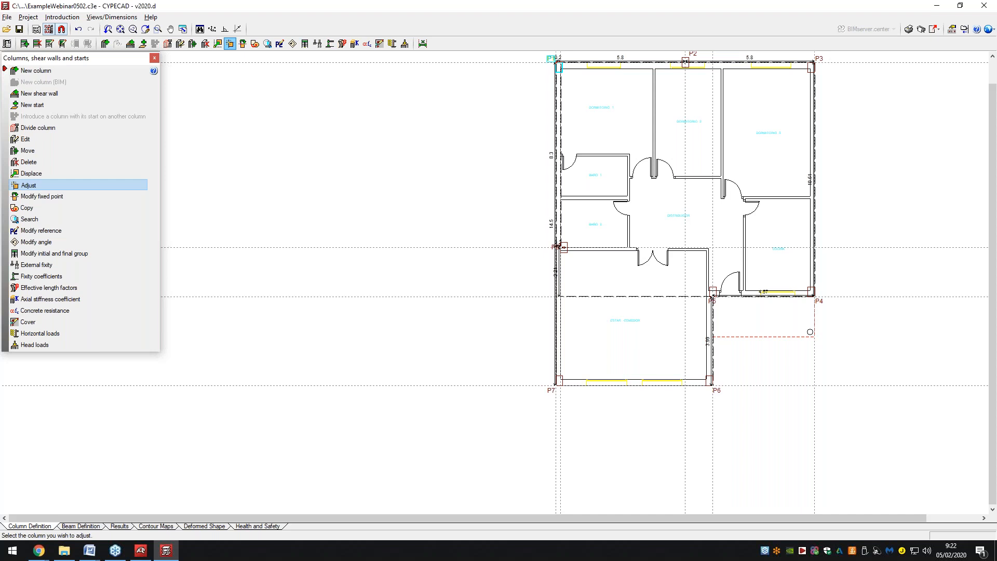
# Open column P7 in Edit column, close it unchanged, and close the Columns panel.
pyautogui.click(50, 139)
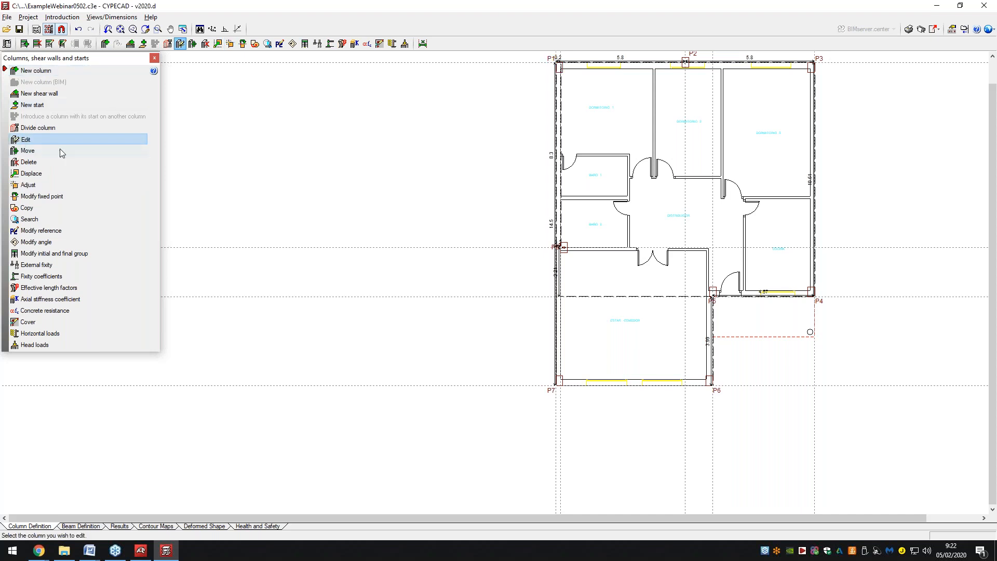
pyautogui.click(562, 381)
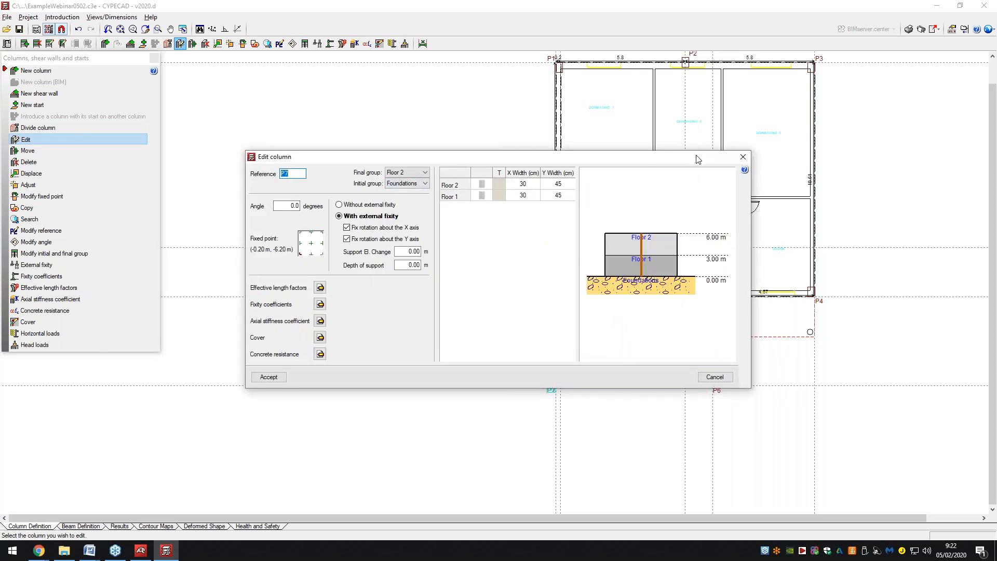
pyautogui.click(742, 157)
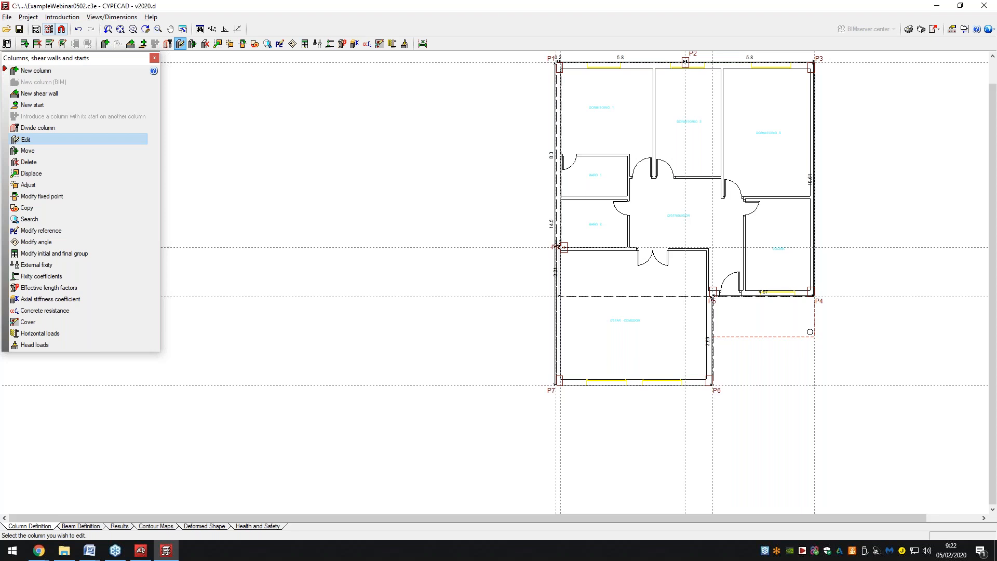
pyautogui.click(154, 57)
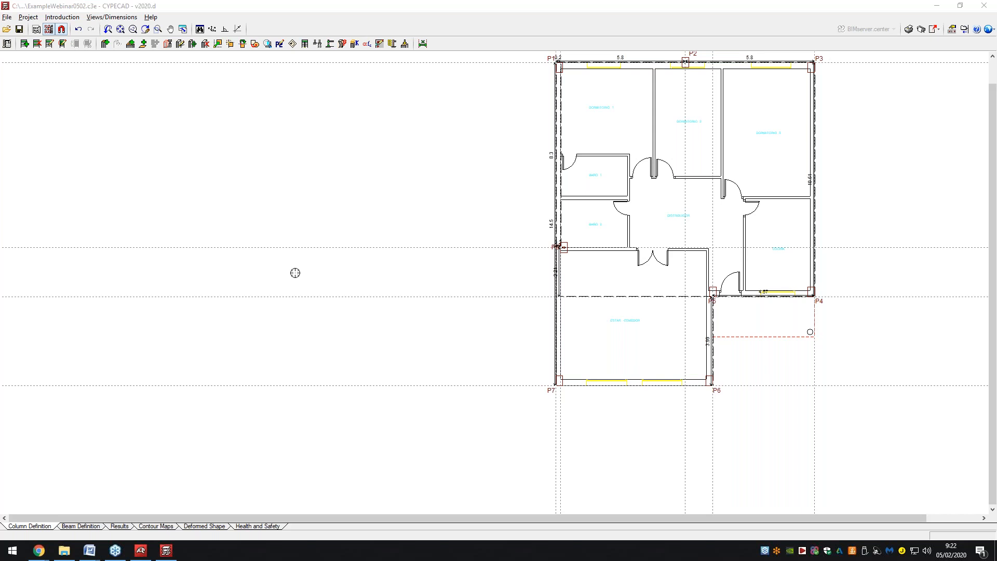
# Switch to the Beam Definition stage with Floor 1's plan and columns P1–P8 displayed.
pyautogui.scroll(-1, 329, 291)
pyautogui.scroll(-4, 329, 291)
pyautogui.scroll(7, 722, 179)
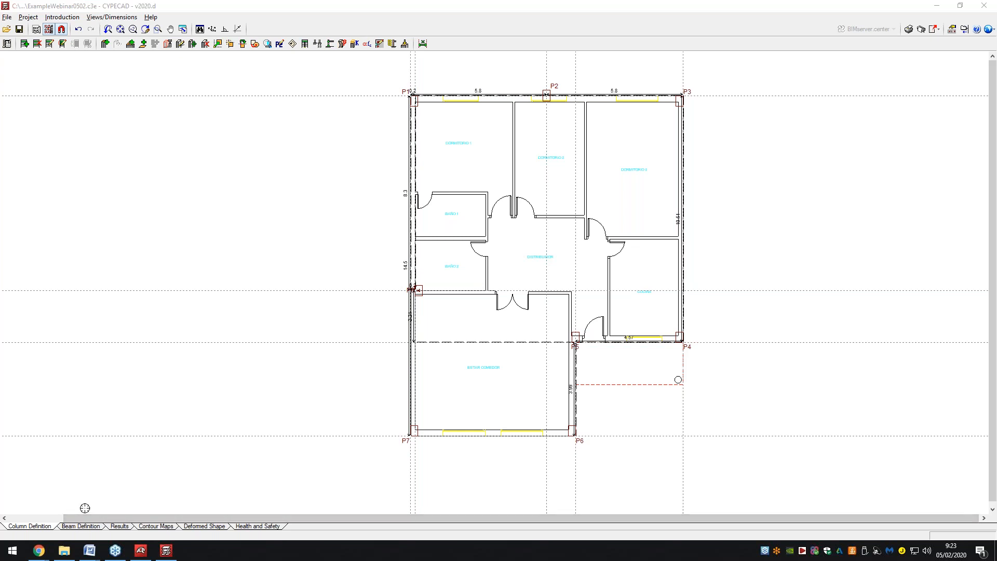
pyautogui.click(62, 17)
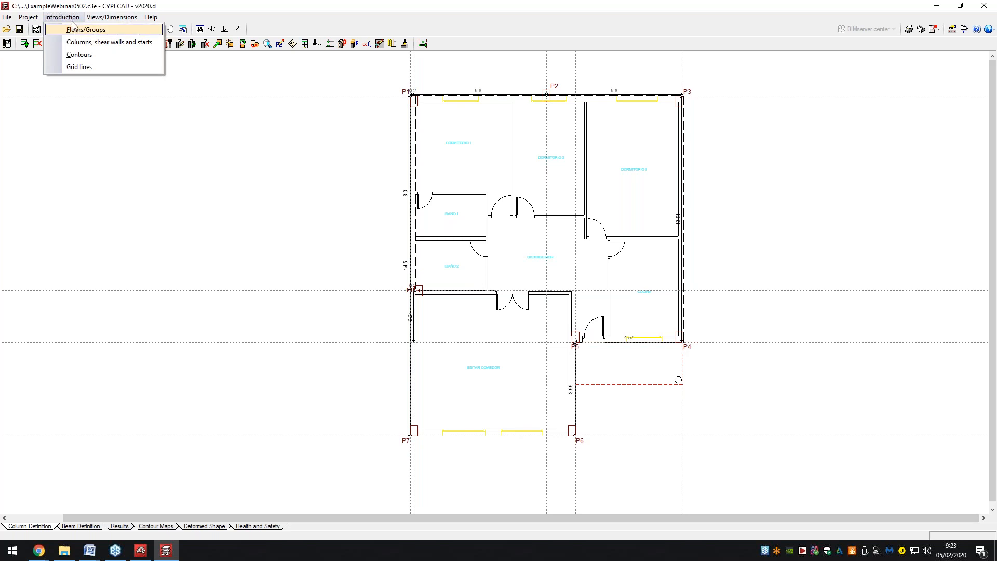
pyautogui.click(70, 19)
pyautogui.click(81, 527)
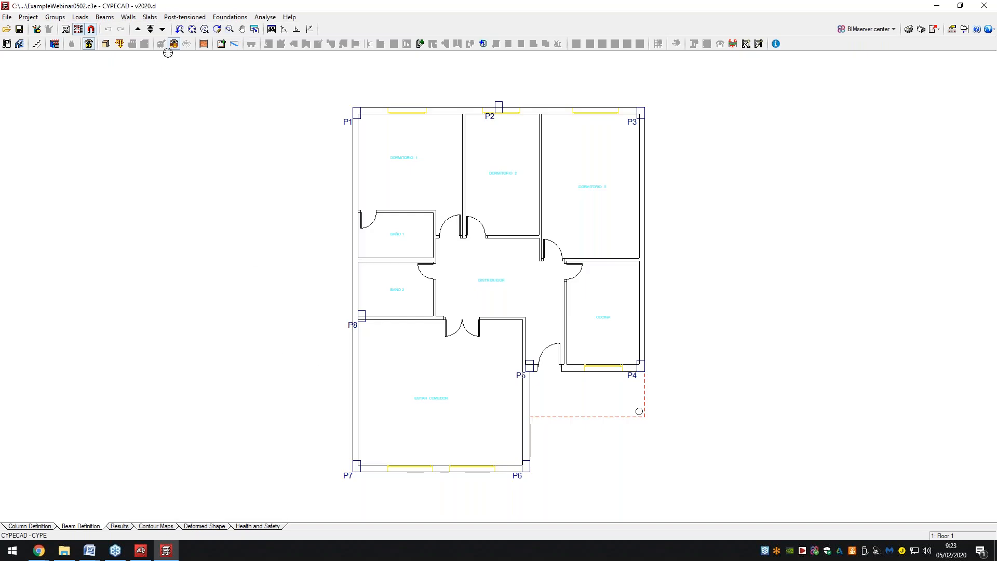
# On the Foundations level, auto-generate footings and beams with the default 10 m vision distance and 20° angle.
pyautogui.click(174, 43)
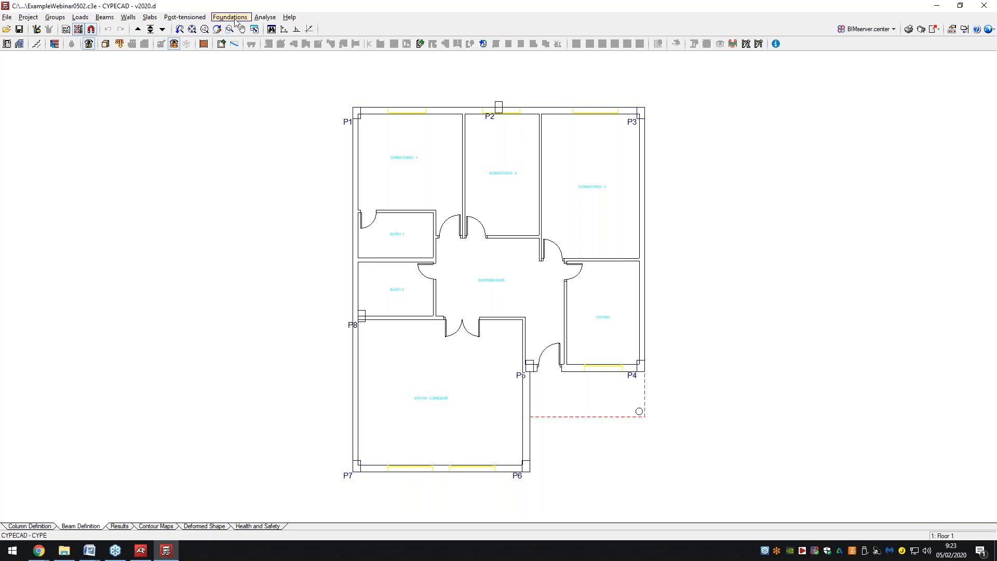
pyautogui.click(162, 29)
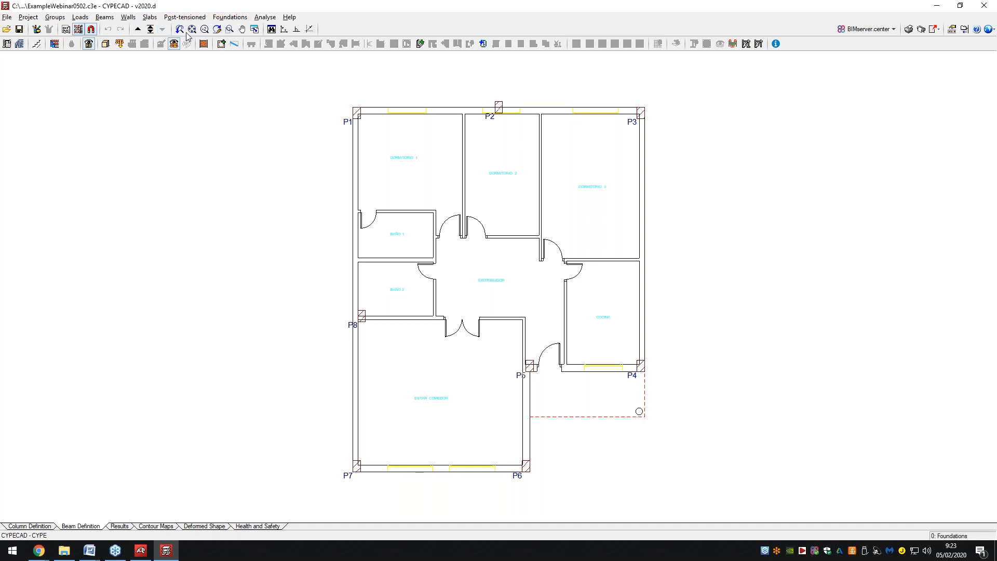
pyautogui.click(232, 17)
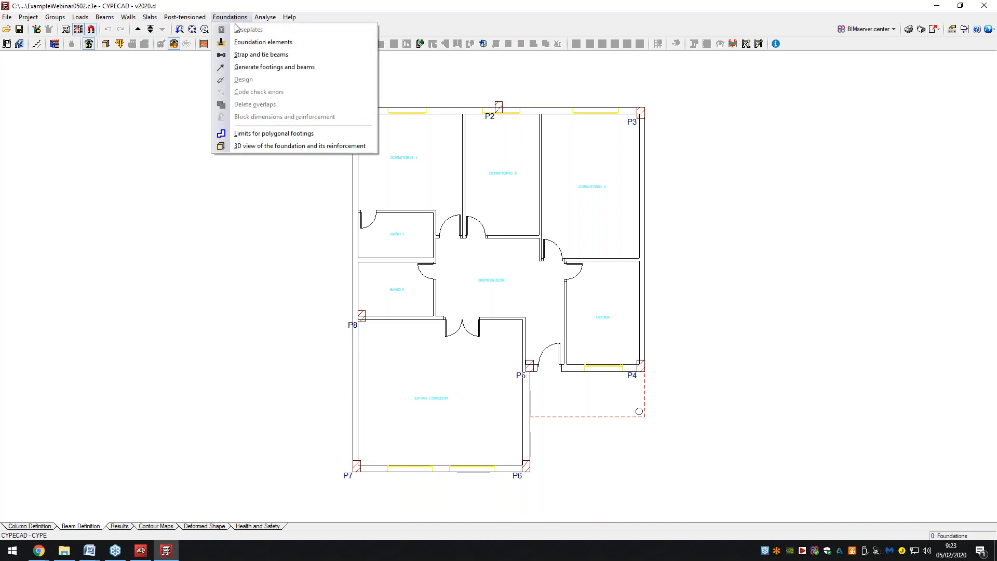
pyautogui.click(269, 67)
pyautogui.moveTo(525, 225); pyautogui.dragTo(270, 171)
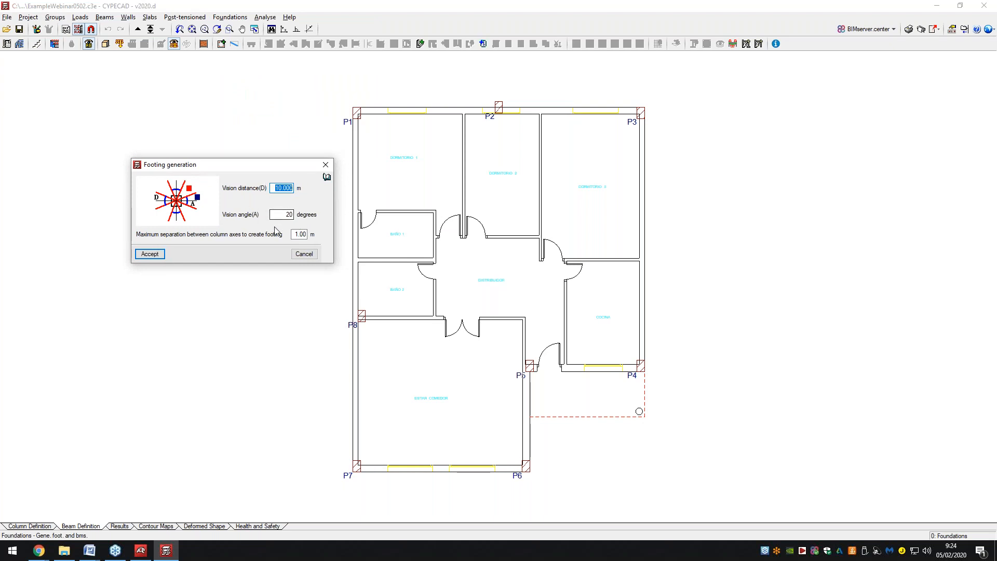
pyautogui.click(158, 256)
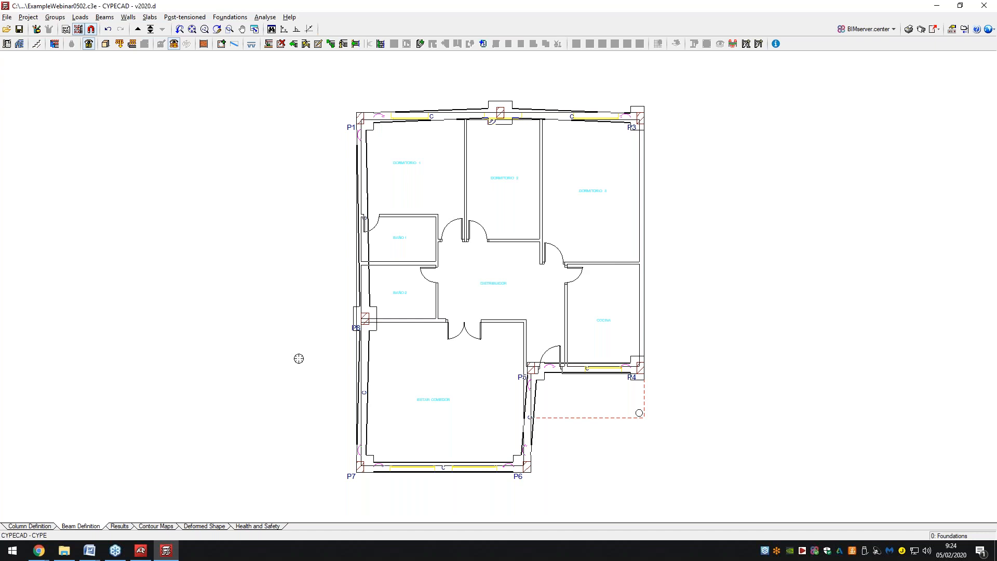
# Delete all connecting beams across the foundation plan with a window selection.
pyautogui.click(230, 17)
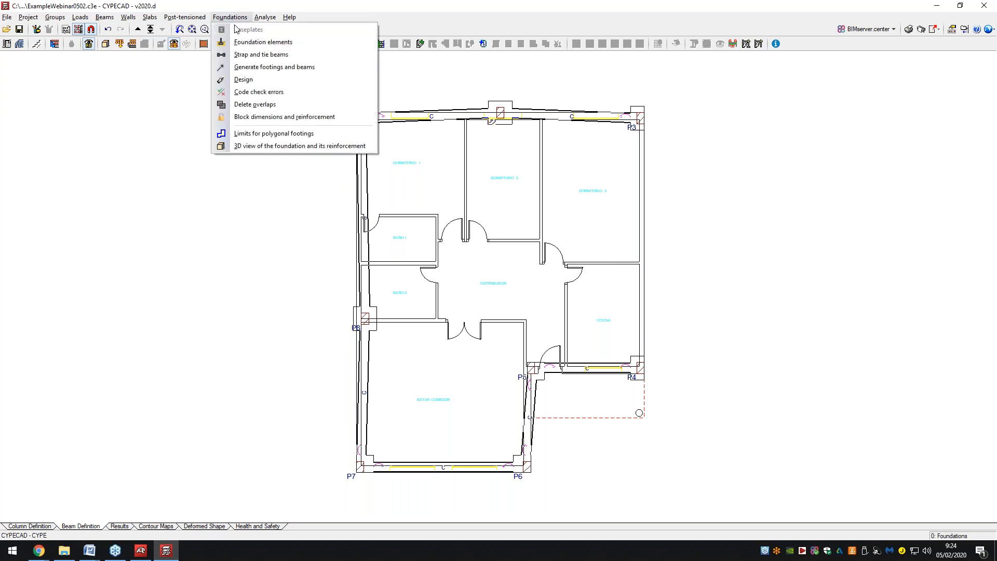
pyautogui.click(104, 17)
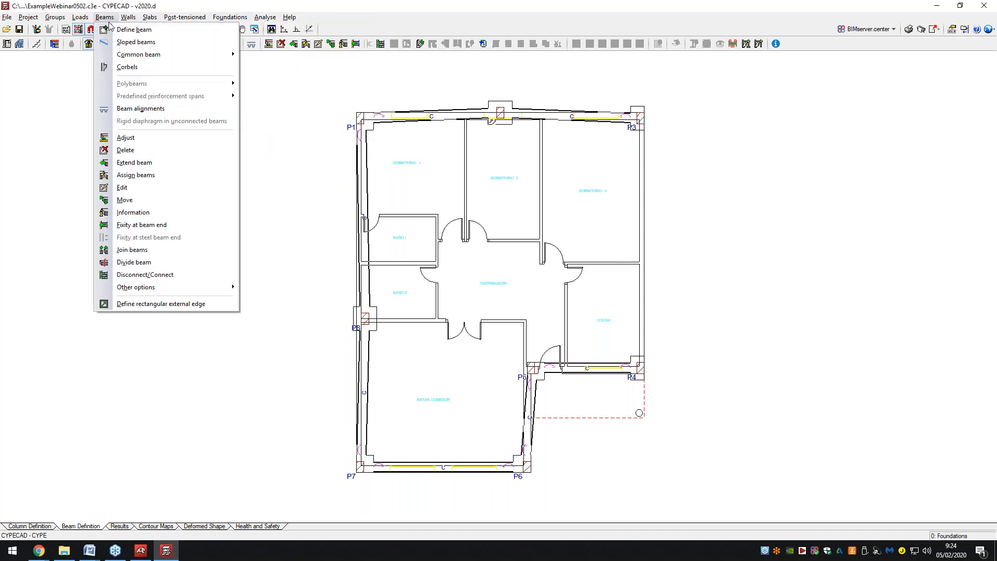
pyautogui.click(125, 150)
pyautogui.moveTo(293, 68); pyautogui.dragTo(711, 508)
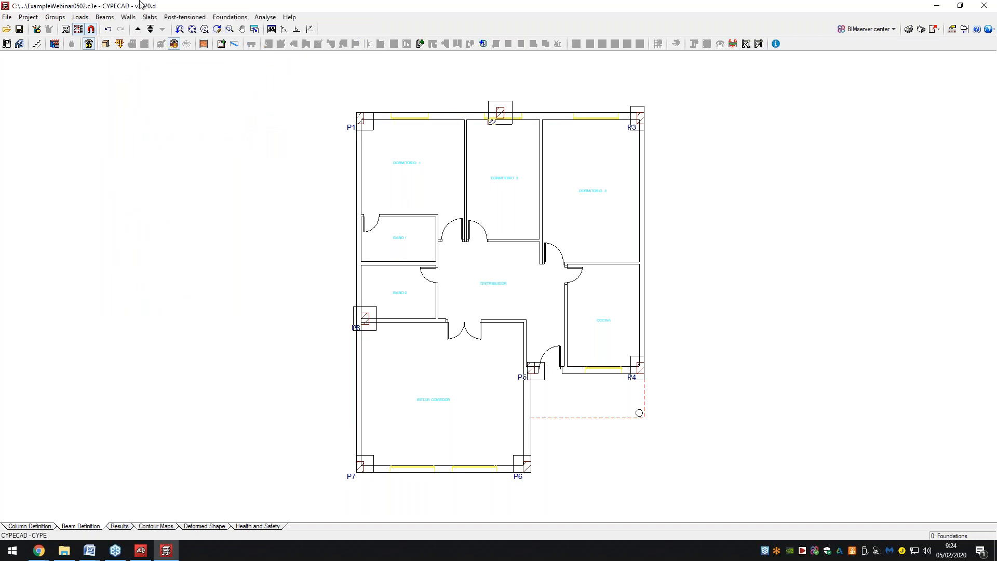
# Regenerate the footings with the vision distance set to 1 m, leaving isolated footings.
pyautogui.click(128, 18)
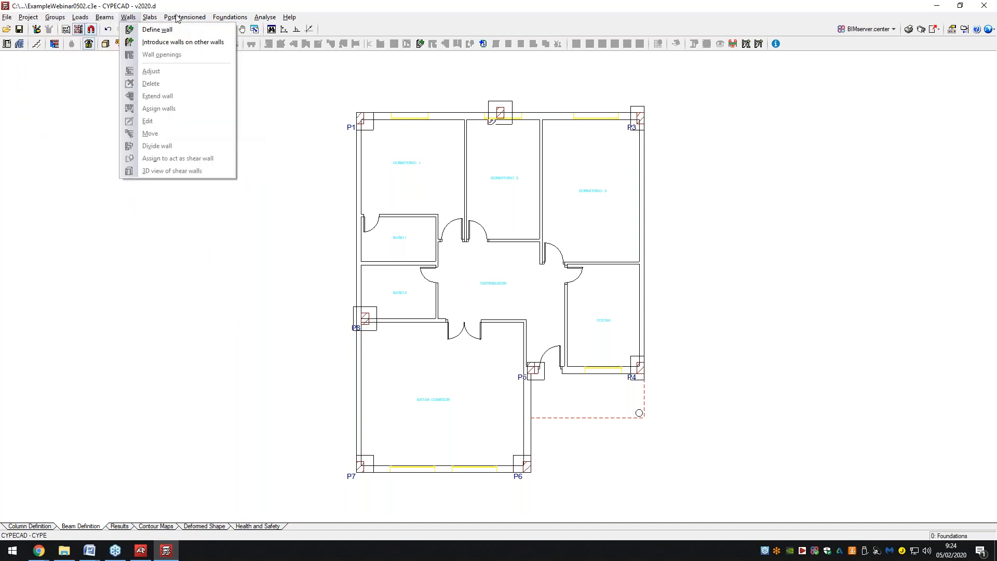
pyautogui.moveTo(228, 17)
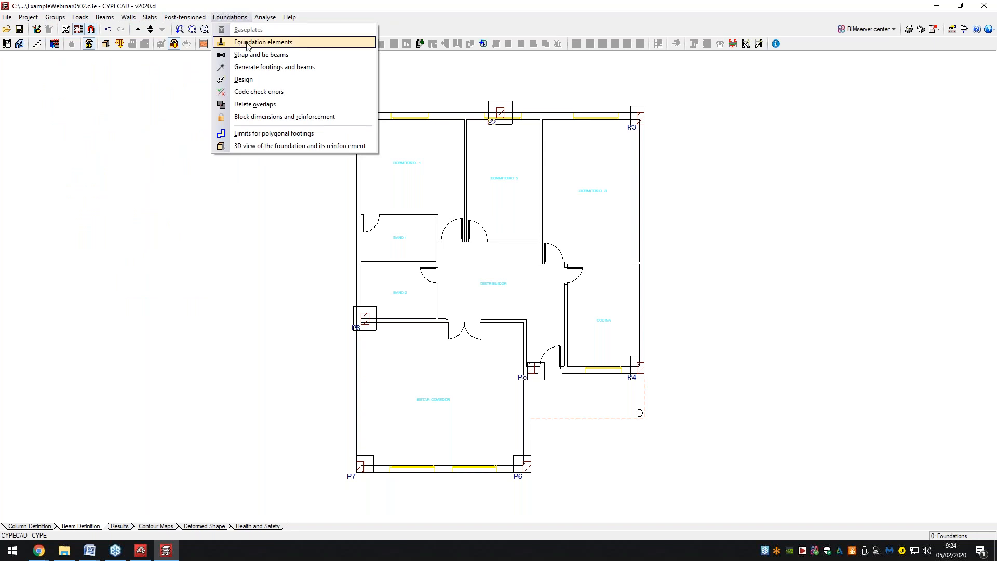
pyautogui.click(258, 68)
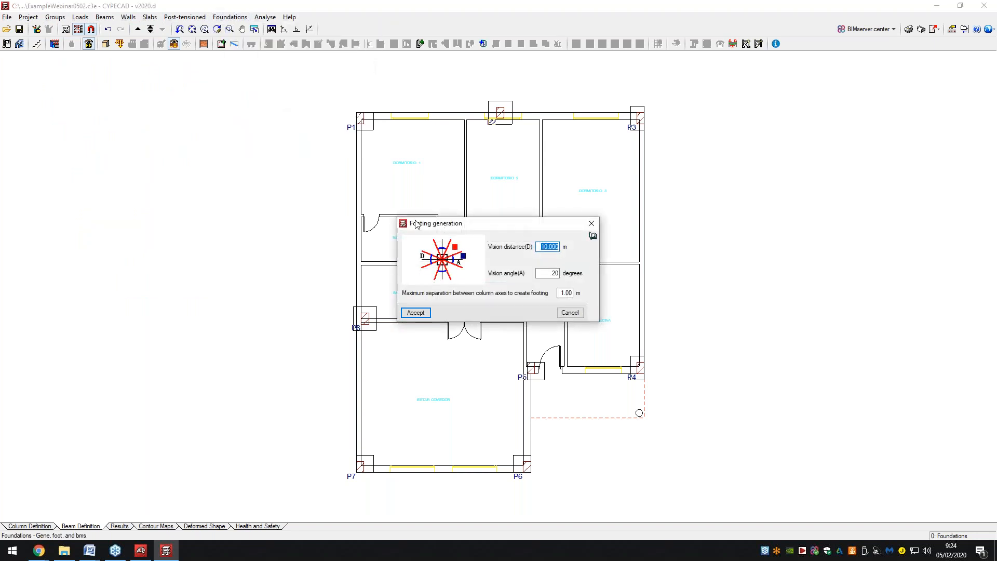
pyautogui.moveTo(516, 221); pyautogui.dragTo(257, 215)
pyautogui.write('1')
pyautogui.click(160, 305)
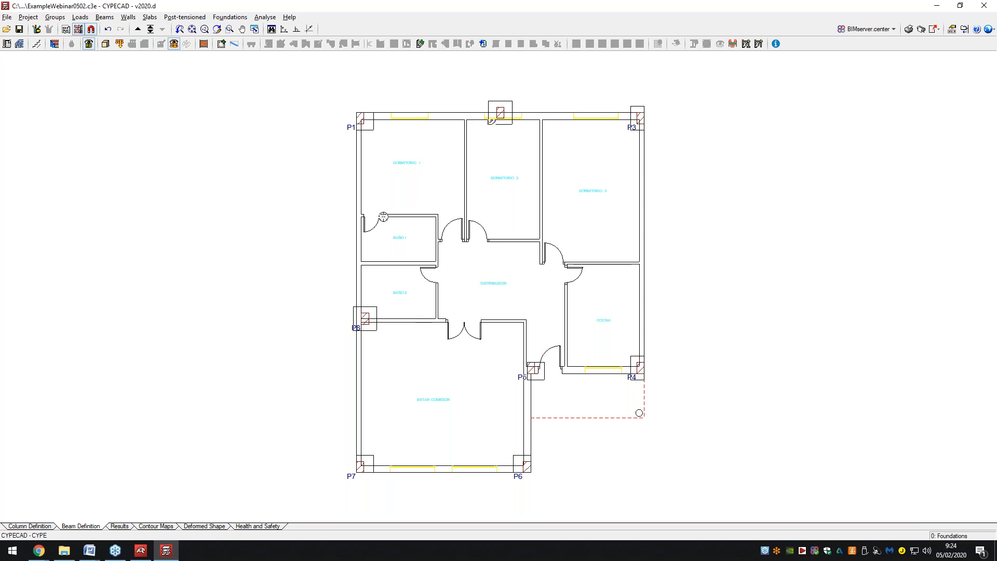
pyautogui.click(233, 17)
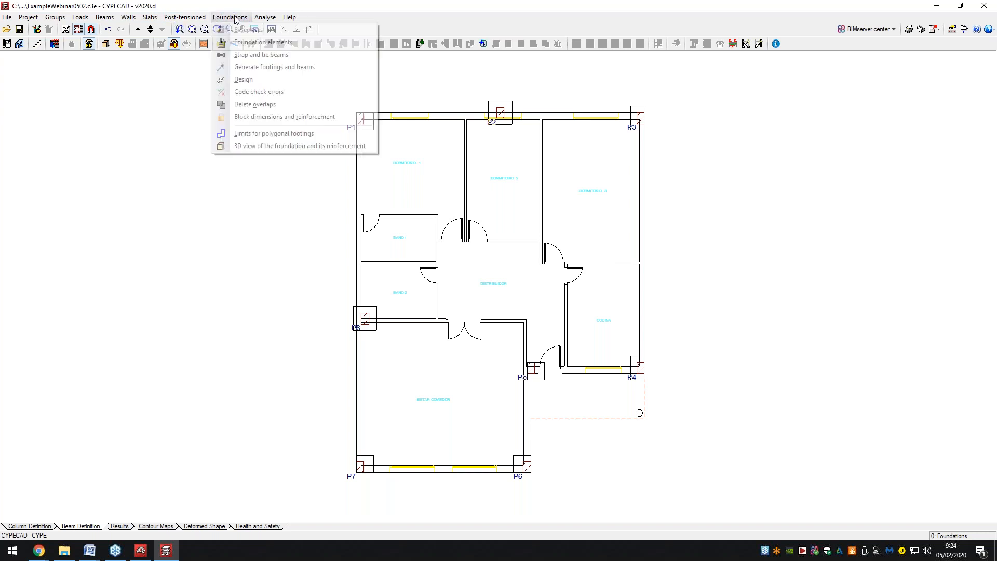
pyautogui.click(250, 80)
pyautogui.click(378, 297)
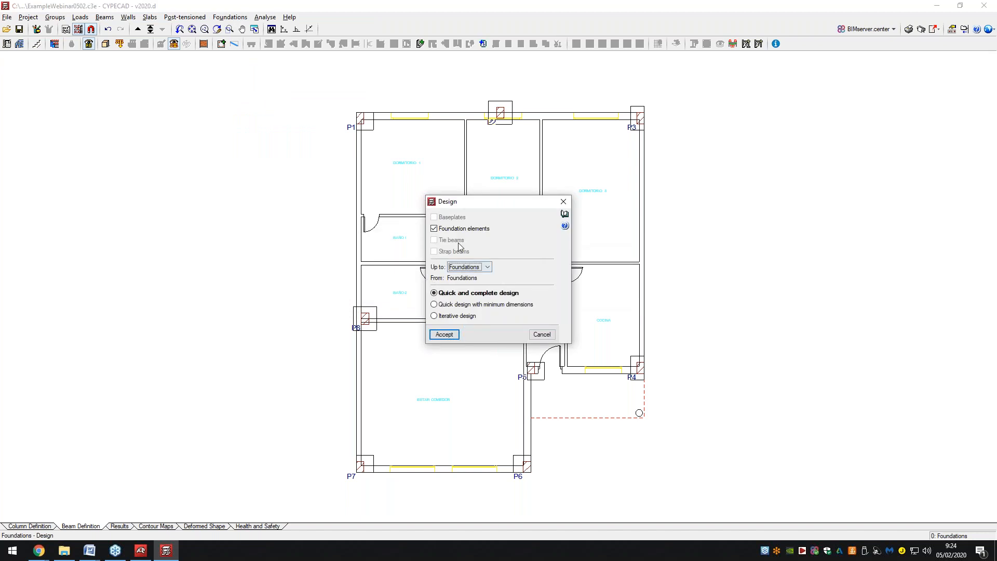
pyautogui.click(444, 334)
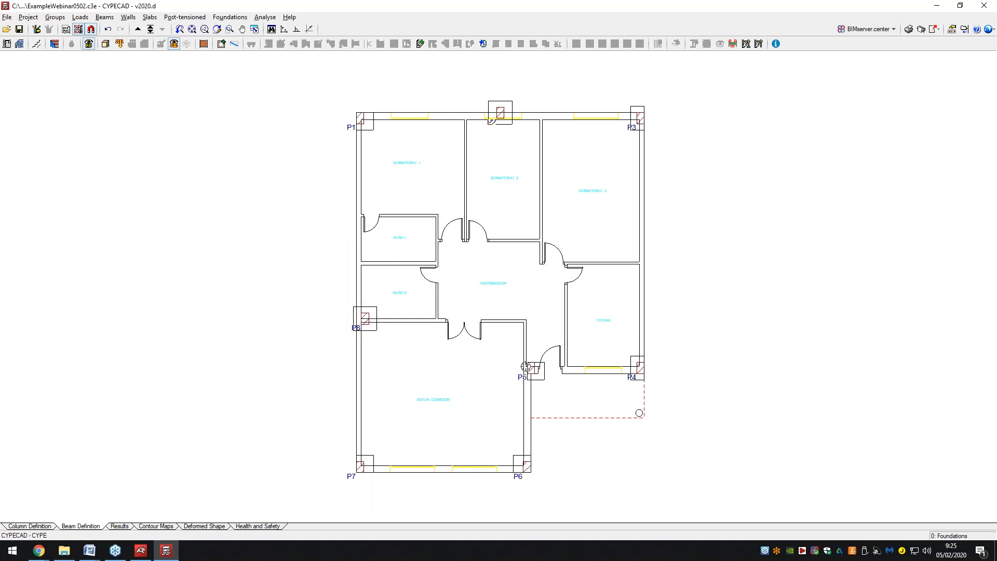
pyautogui.click(226, 17)
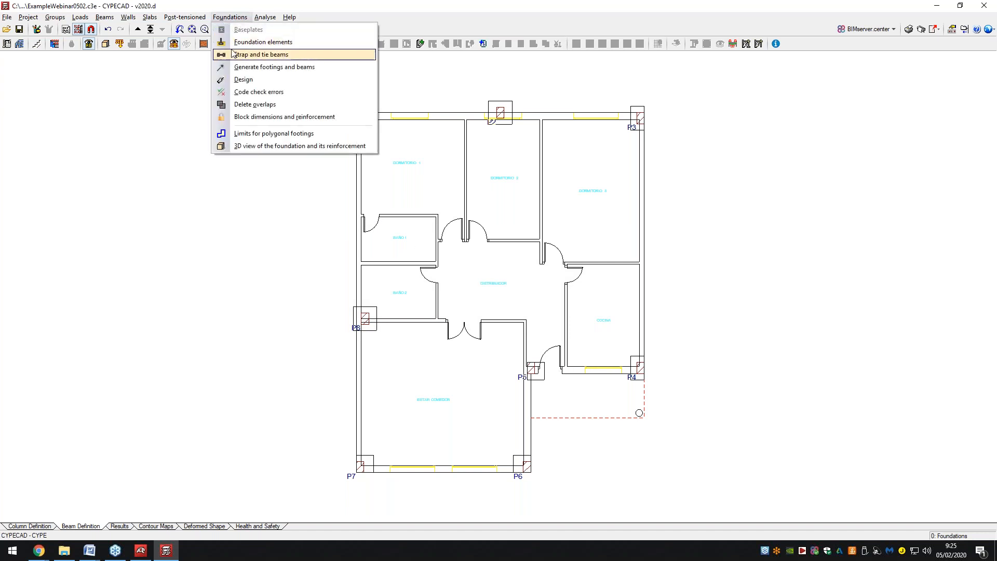
pyautogui.click(249, 93)
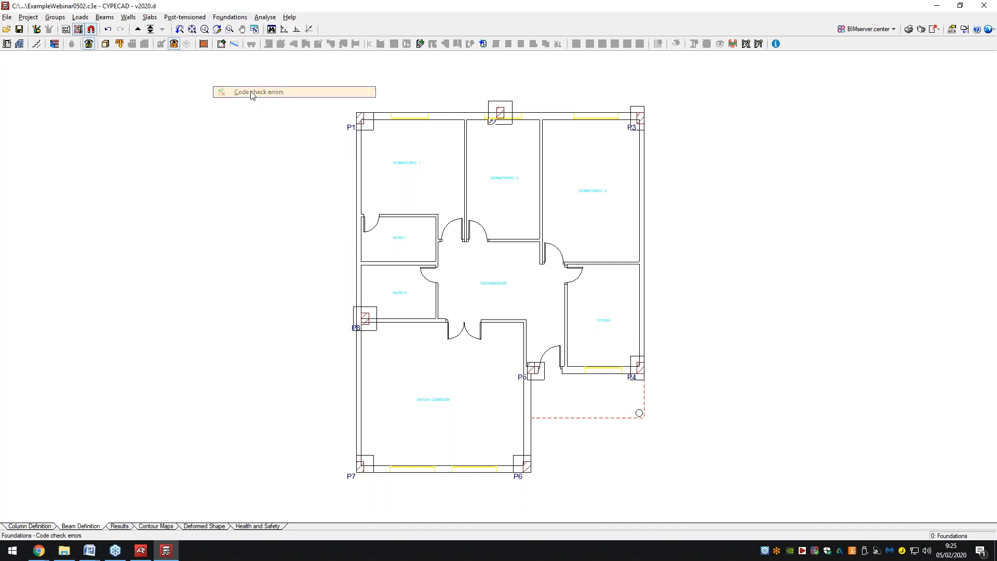
pyautogui.click(505, 306)
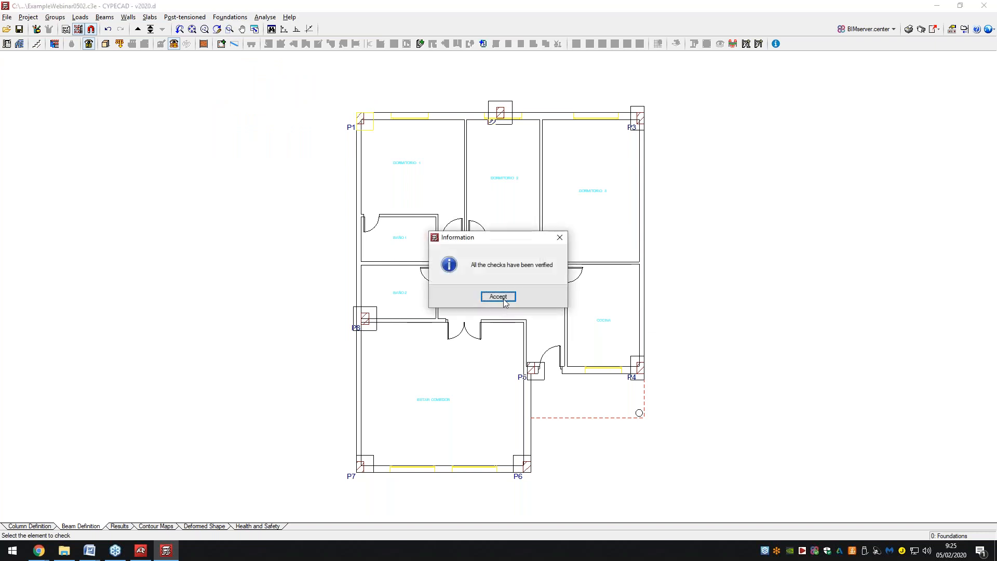
pyautogui.click(499, 296)
pyautogui.click(408, 292)
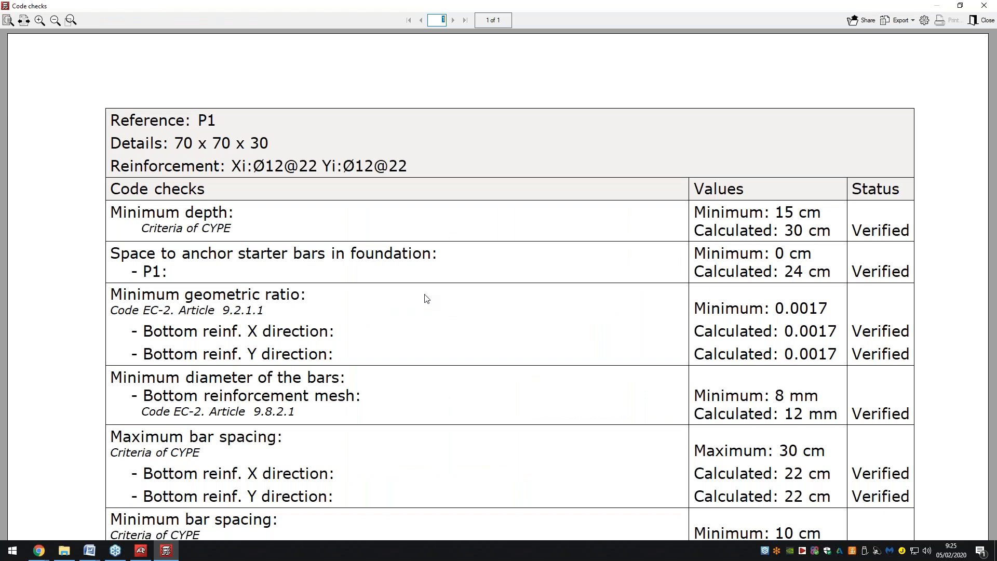
pyautogui.scroll(-2, 489, 203)
pyautogui.scroll(-1, 487, 202)
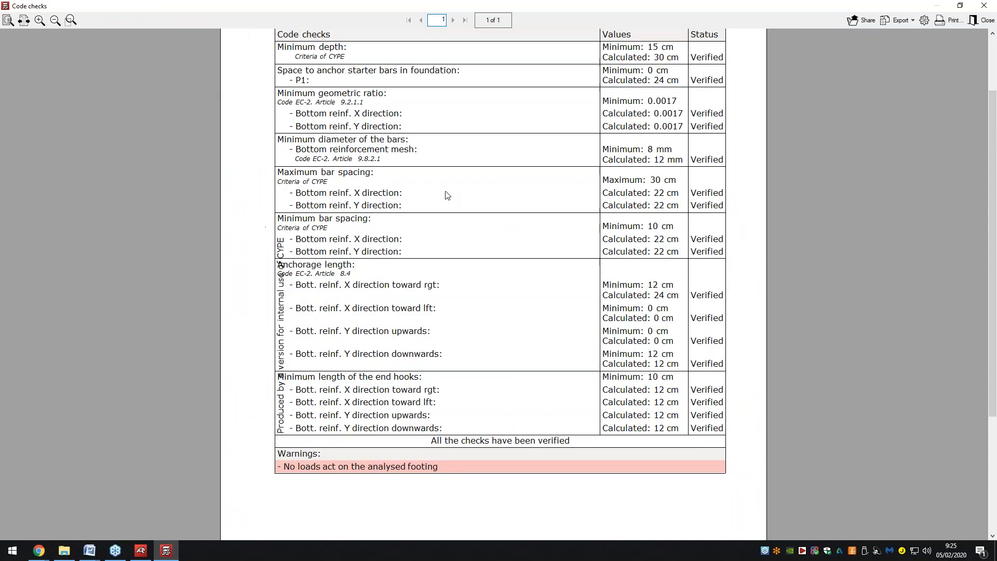
pyautogui.scroll(2, 462, 267)
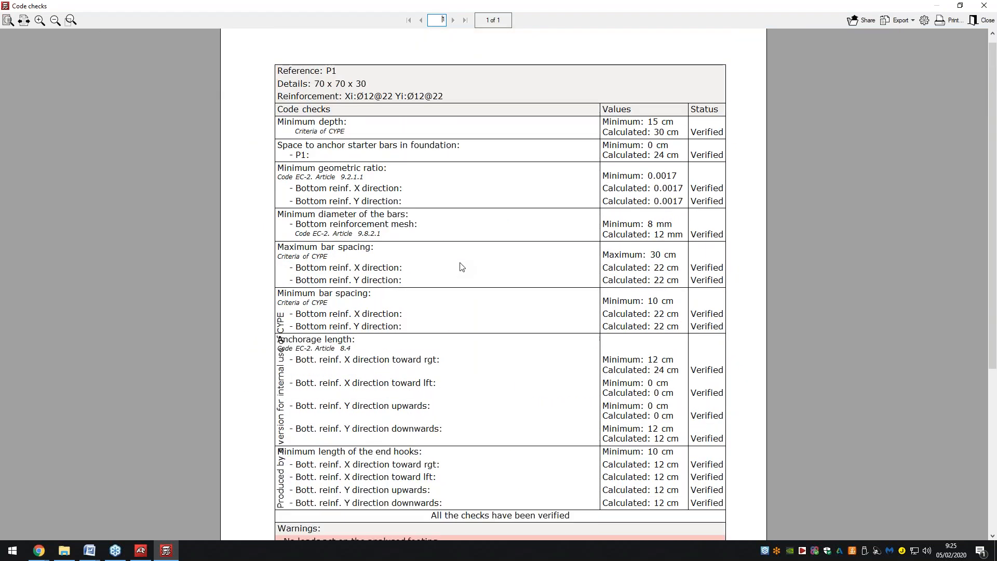
pyautogui.scroll(-1, 462, 267)
pyautogui.click(993, 6)
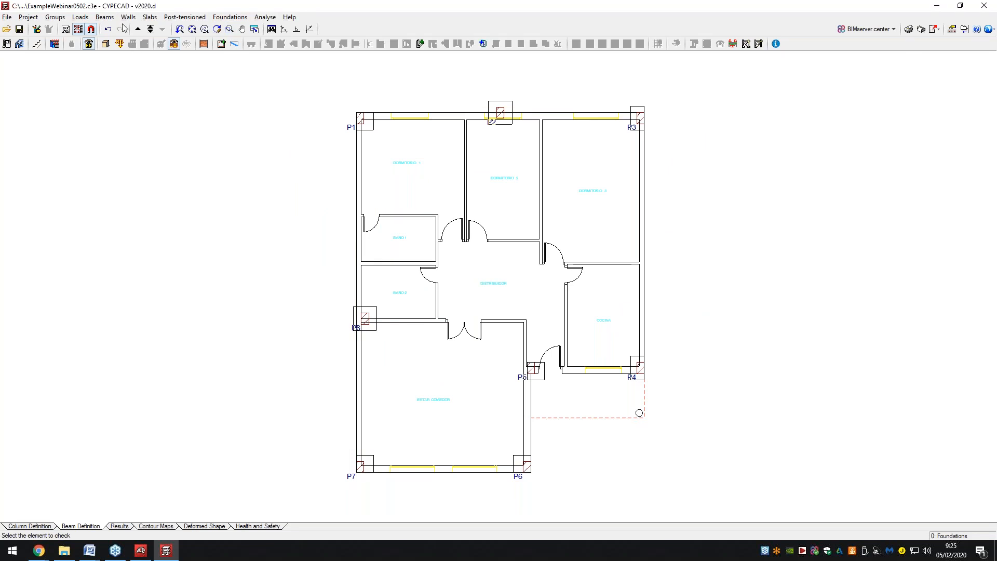
# Define the new beam as a 15x25 cm dropped beam with depth 25.
pyautogui.click(105, 17)
pyautogui.press('Escape')
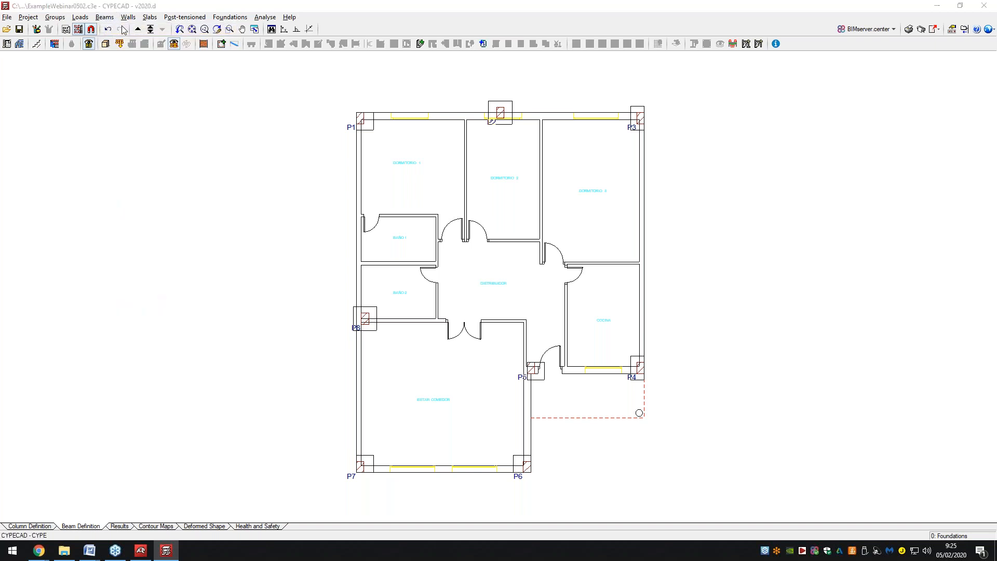
pyautogui.click(221, 44)
pyautogui.moveTo(367, 152); pyautogui.dragTo(130, 144)
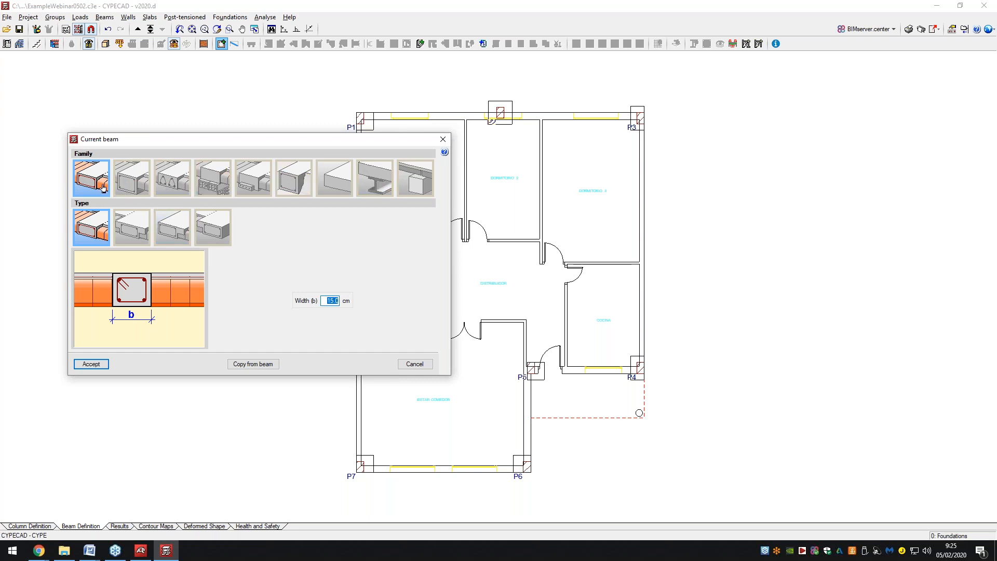
pyautogui.click(131, 182)
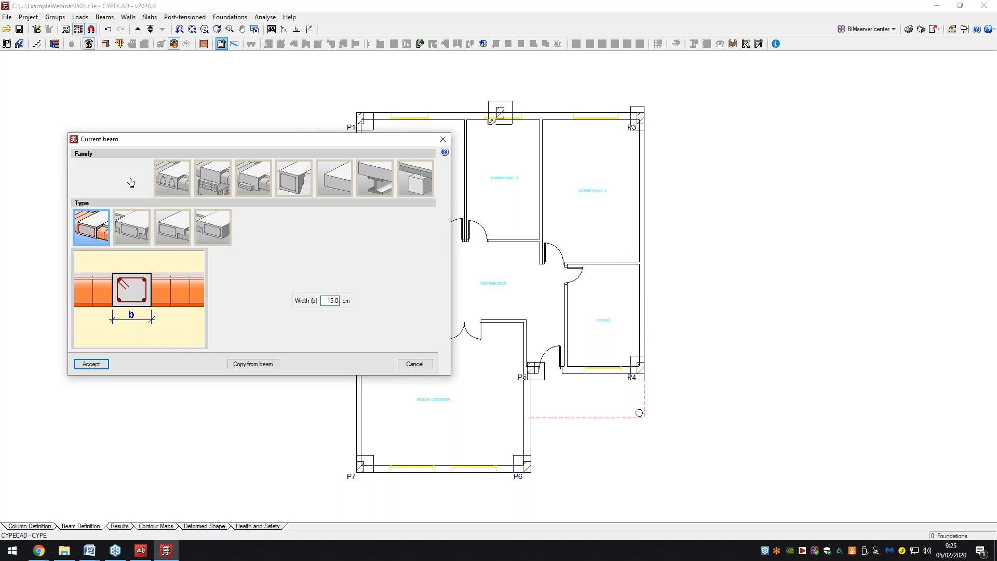
pyautogui.doubleClick(331, 301)
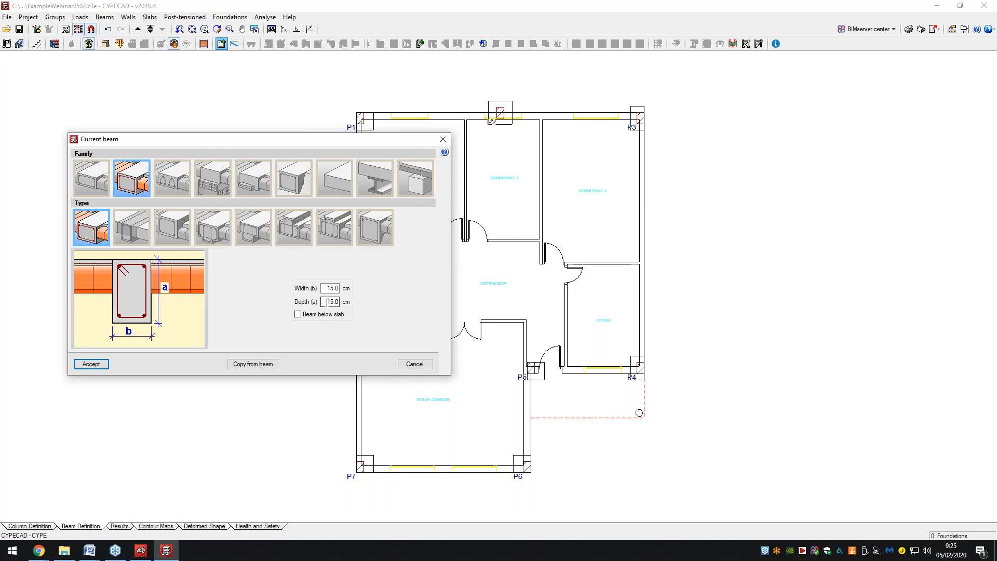
pyautogui.click(101, 365)
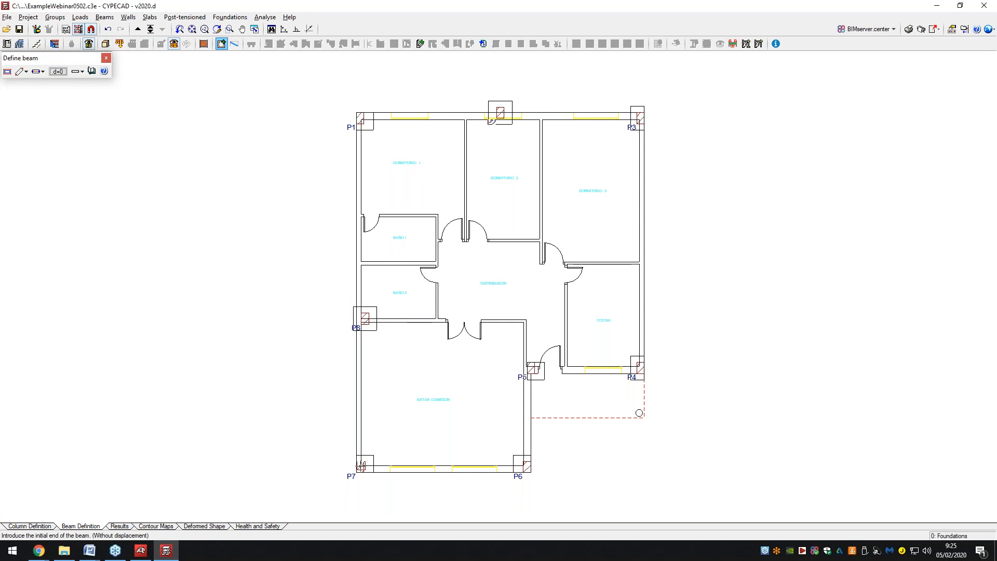
# Draw the dropped beam from column P7 to column P8, then switch to Column Definition.
pyautogui.click(91, 29)
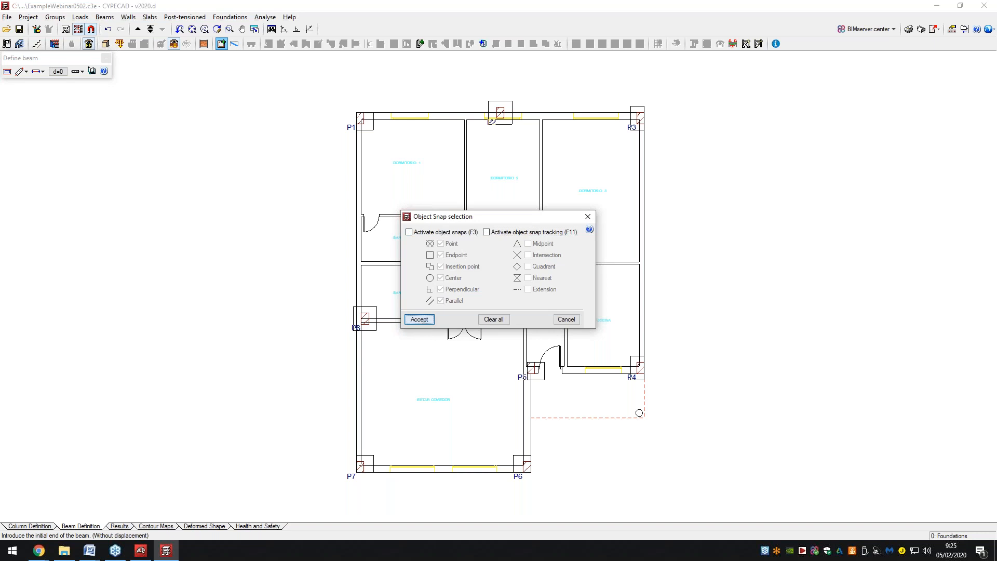
pyautogui.click(420, 318)
pyautogui.click(359, 466)
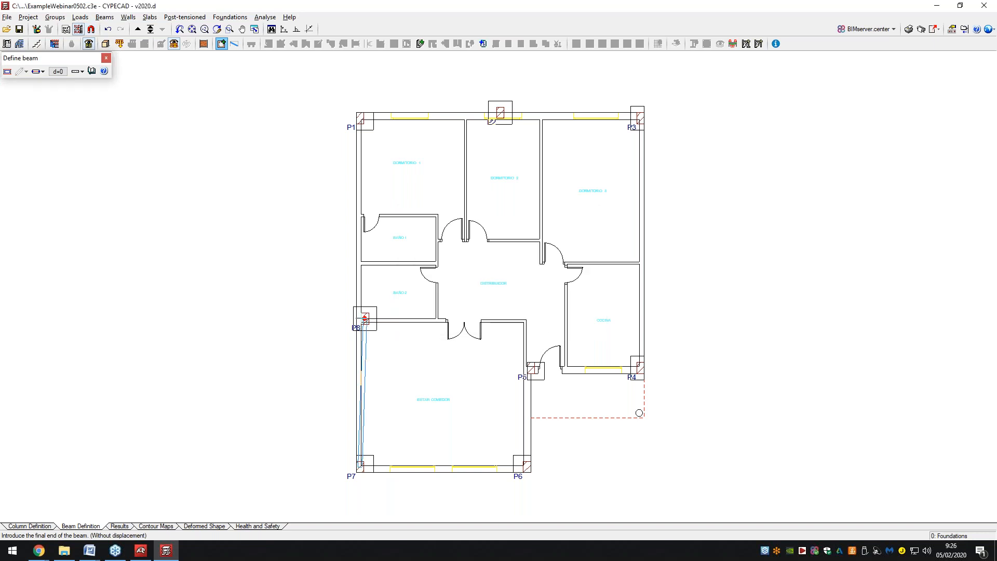
pyautogui.click(365, 317)
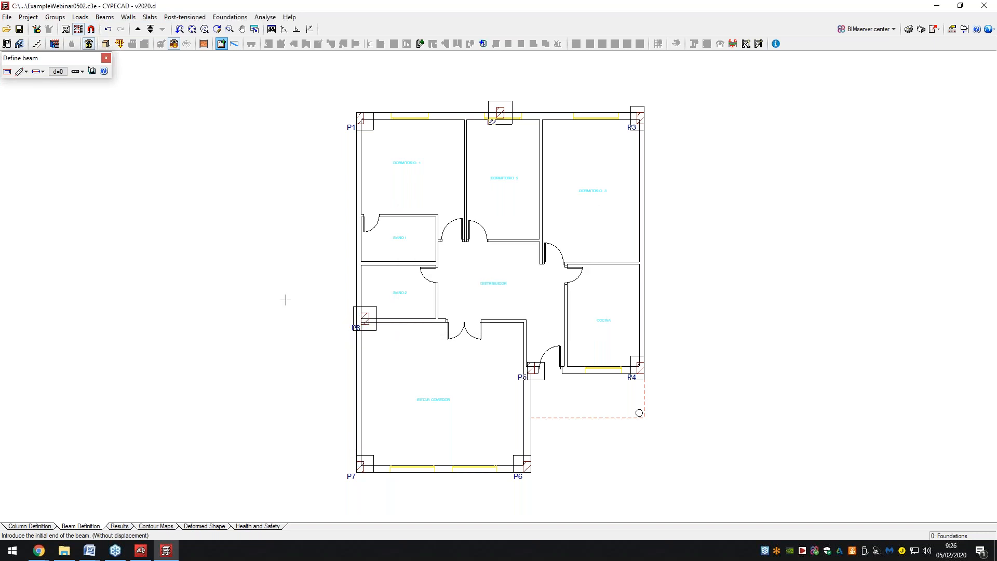
pyautogui.click(221, 18)
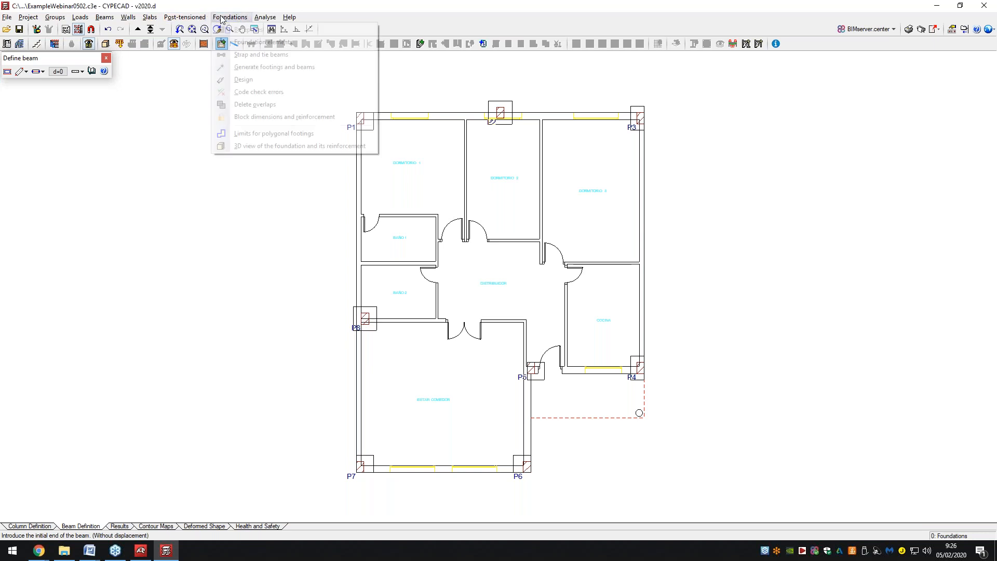
pyautogui.click(222, 19)
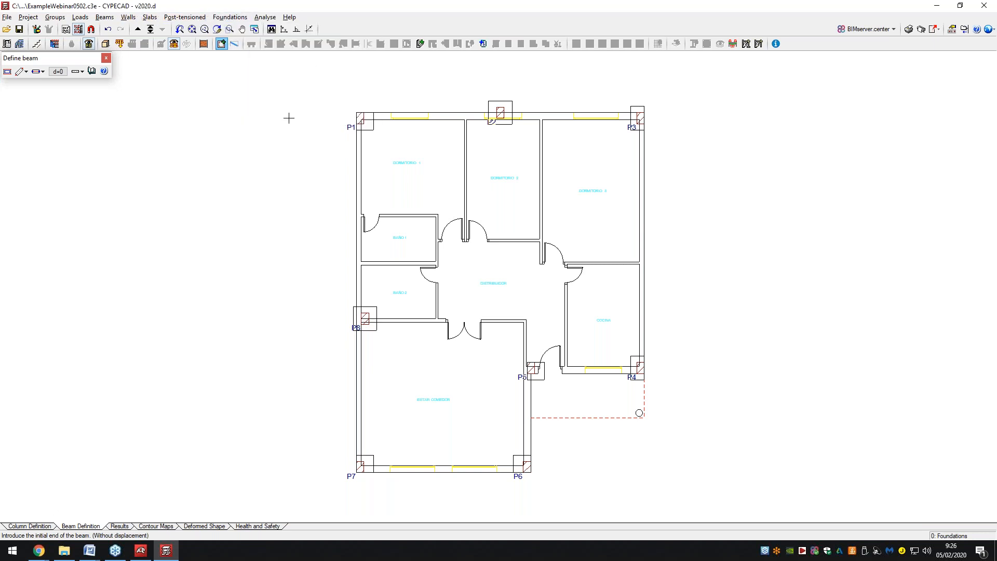
pyautogui.click(42, 527)
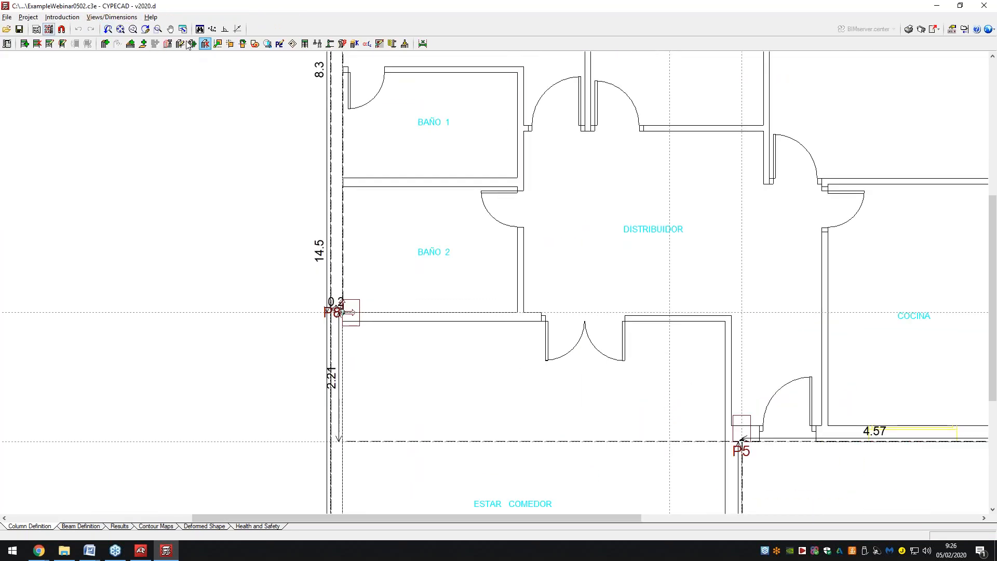
# Use the Adjust tool to make column P1 sit flush inside its wall corner.
pyautogui.click(79, 18)
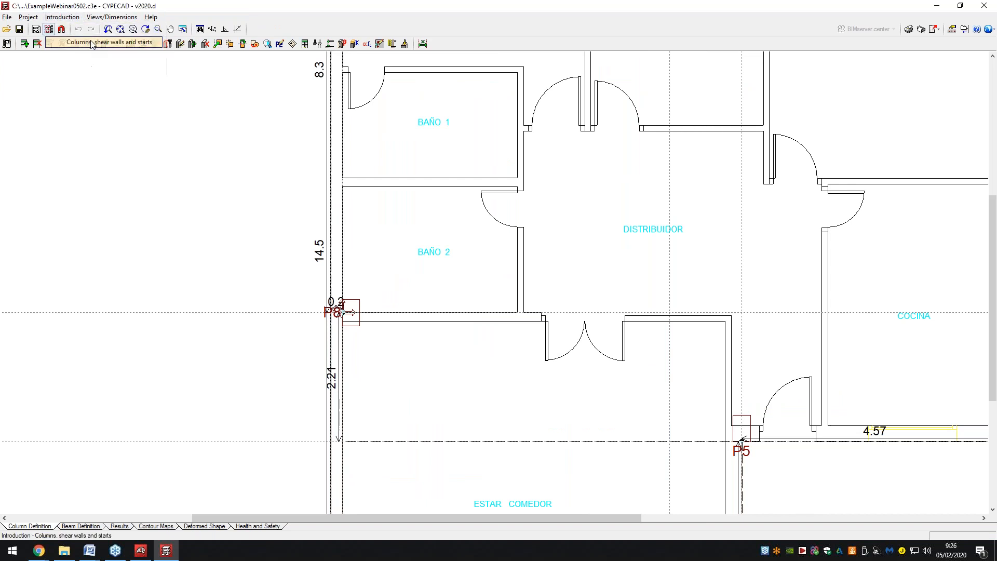
pyautogui.click(91, 42)
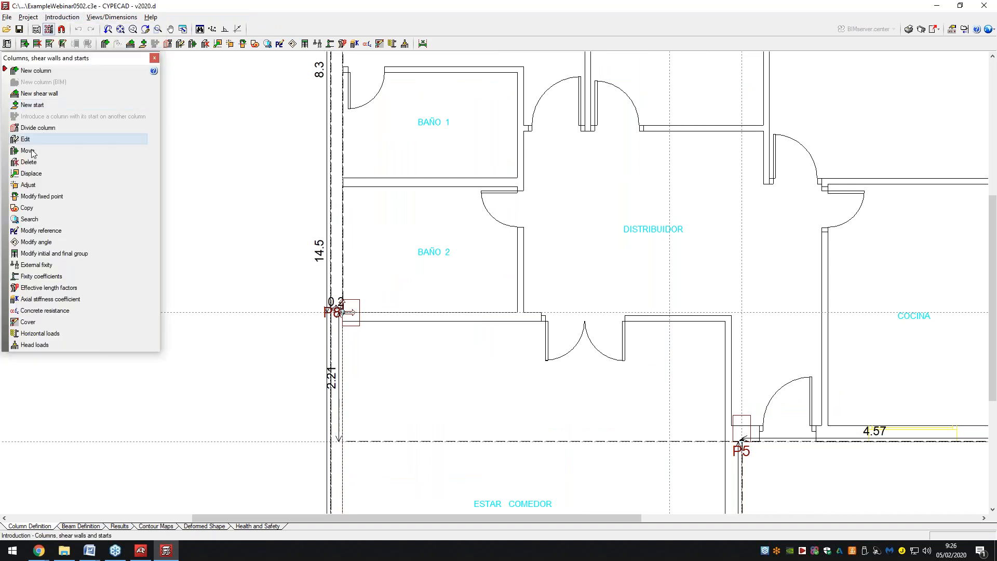
pyautogui.click(39, 186)
pyautogui.press('Return')
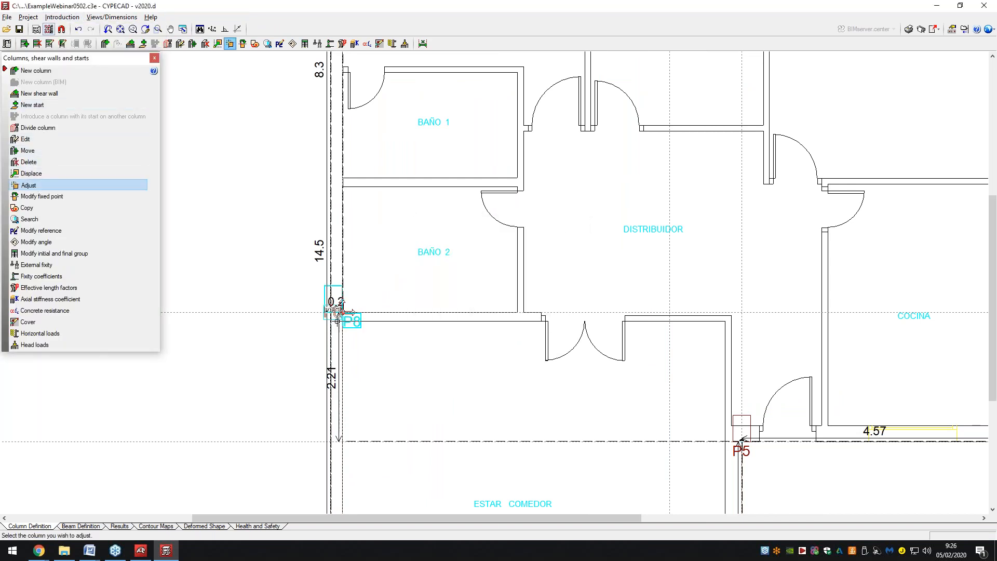
pyautogui.scroll(-3, 343, 311)
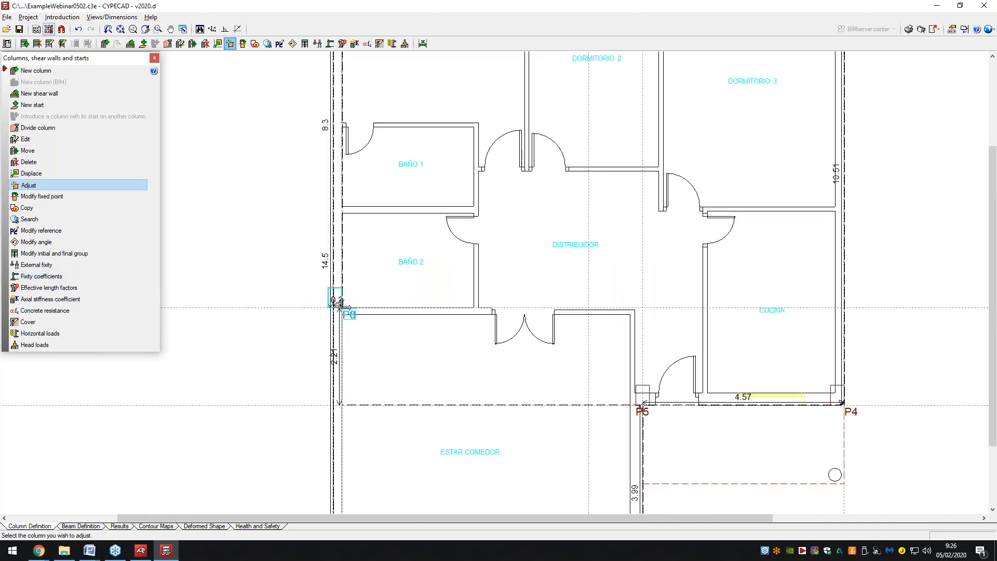
pyautogui.scroll(-3, 346, 307)
pyautogui.scroll(3, 346, 307)
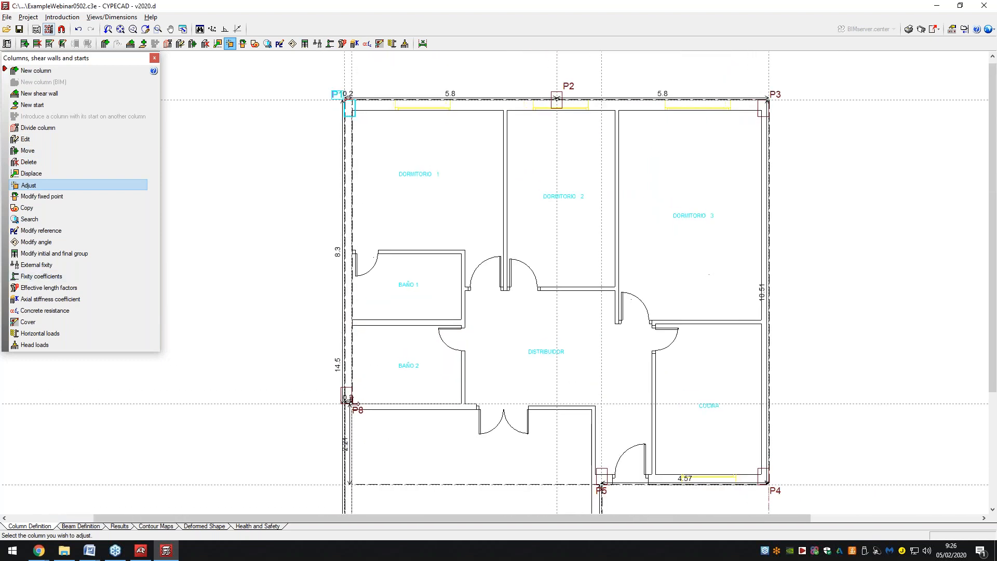
pyautogui.scroll(3, 338, 98)
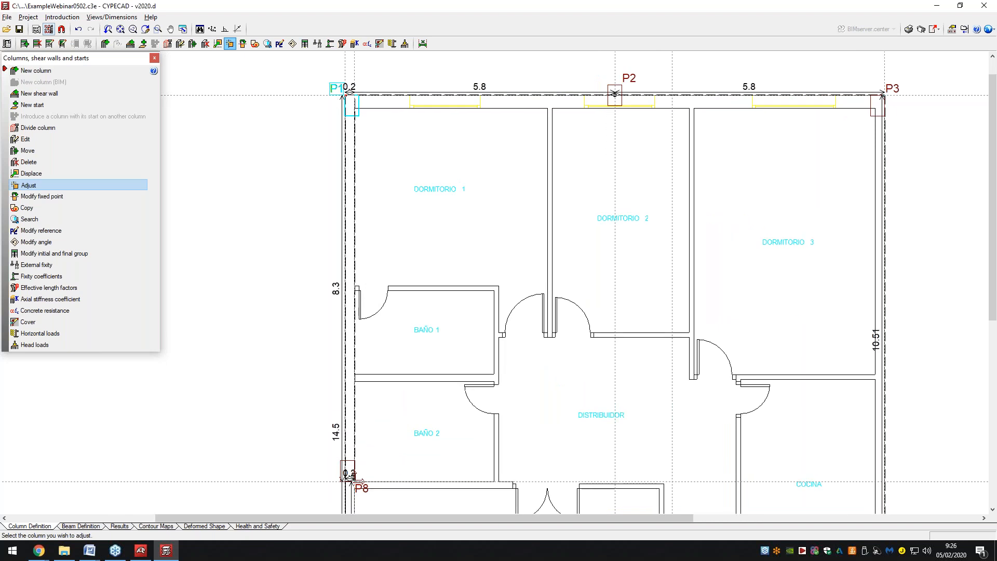
pyautogui.click(352, 107)
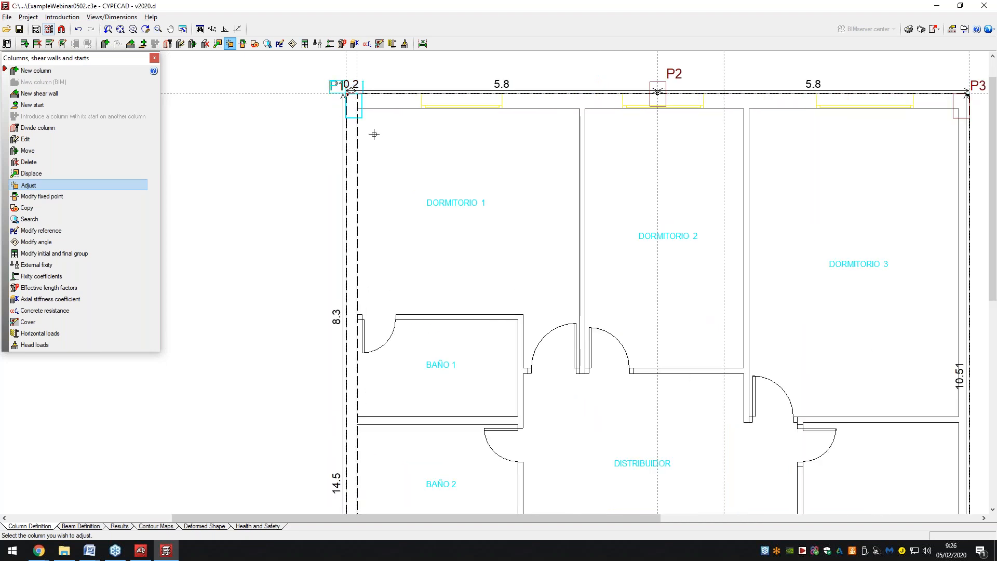
# Bring columns P6 and P7 into view and return to Beam Definition.
pyautogui.scroll(-2, 274, 139)
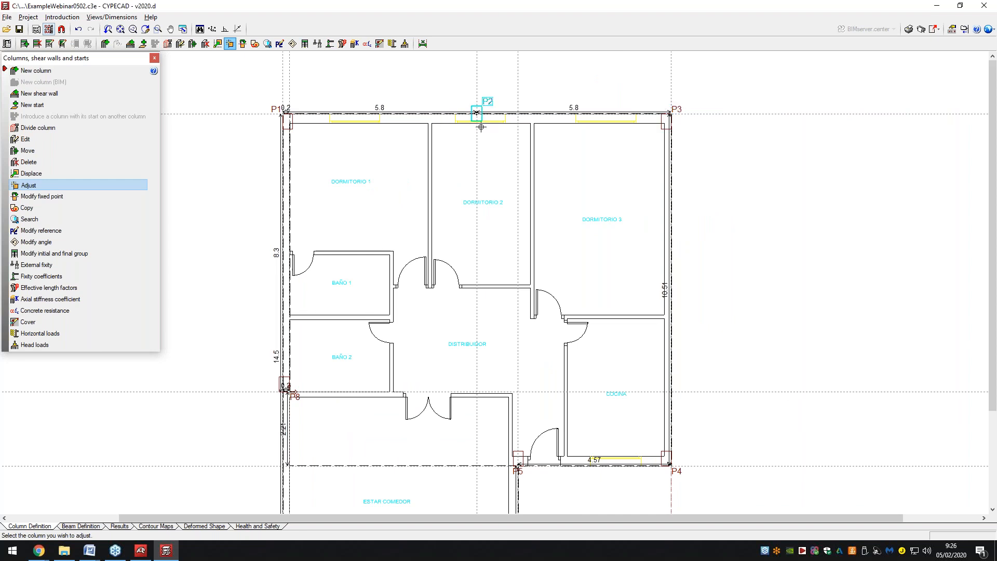
pyautogui.scroll(-2, 675, 304)
pyautogui.moveTo(680, 309); pyautogui.dragTo(681, 290, button='middle')
pyautogui.scroll(-3, 680, 289)
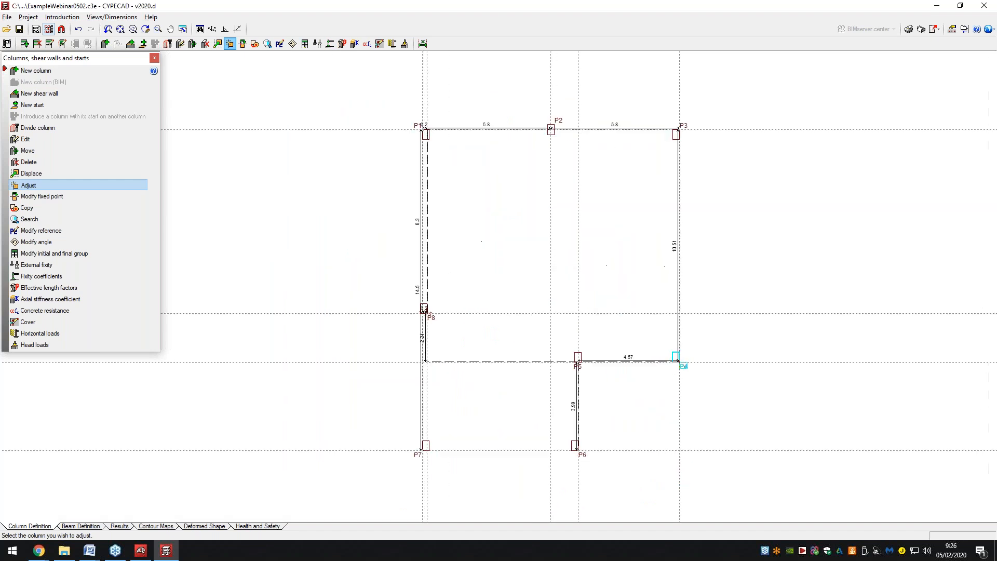
pyautogui.click(78, 526)
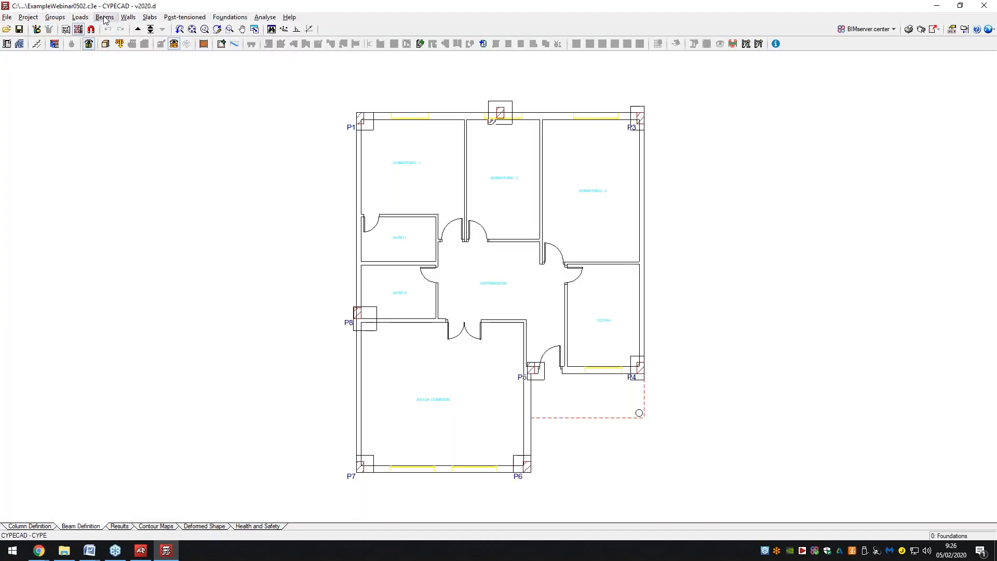
# Enter 15x25 beams from P7 to P8, P8 to P1, P1 to P2 and P2 to P3.
pyautogui.click(104, 18)
pyautogui.click(112, 29)
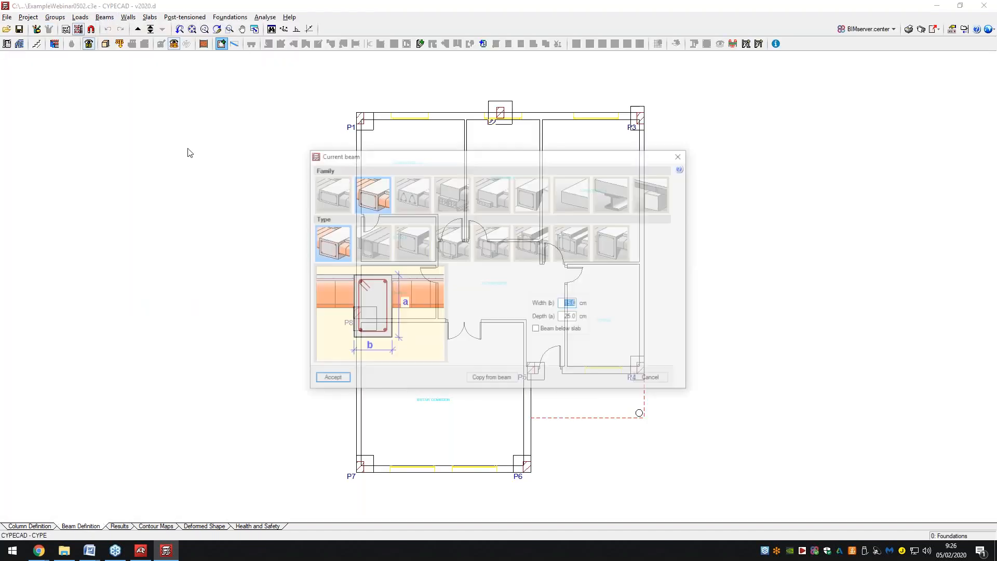
pyautogui.click(335, 381)
pyautogui.click(359, 467)
pyautogui.click(359, 328)
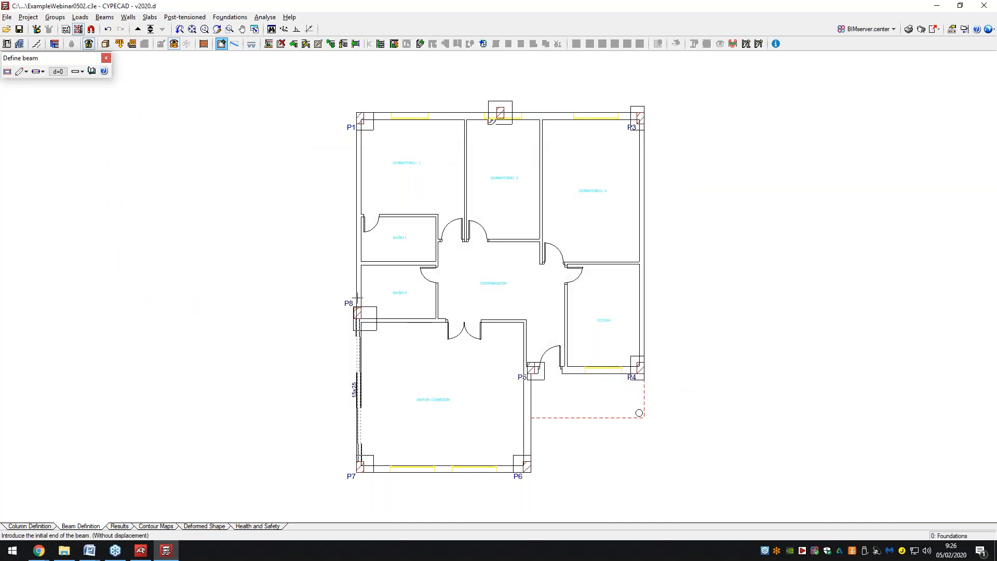
pyautogui.click(357, 312)
pyautogui.click(360, 118)
pyautogui.click(359, 118)
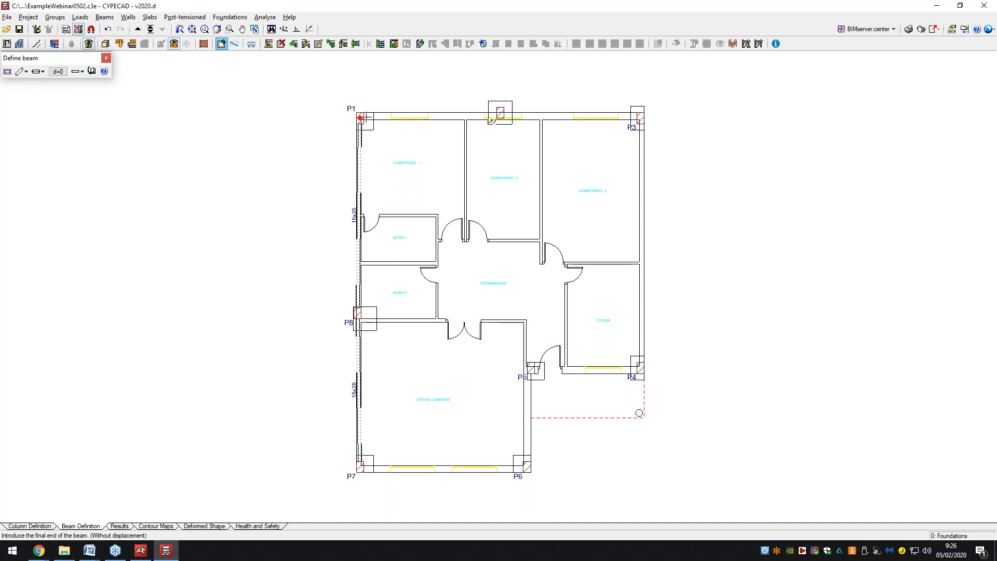
pyautogui.click(501, 112)
pyautogui.click(501, 112)
pyautogui.click(640, 117)
# Continue 15x25 beams P3 to P4, P4 to P5, P5 to P6, P6 to P7, then switch to Column Definition.
pyautogui.click(640, 117)
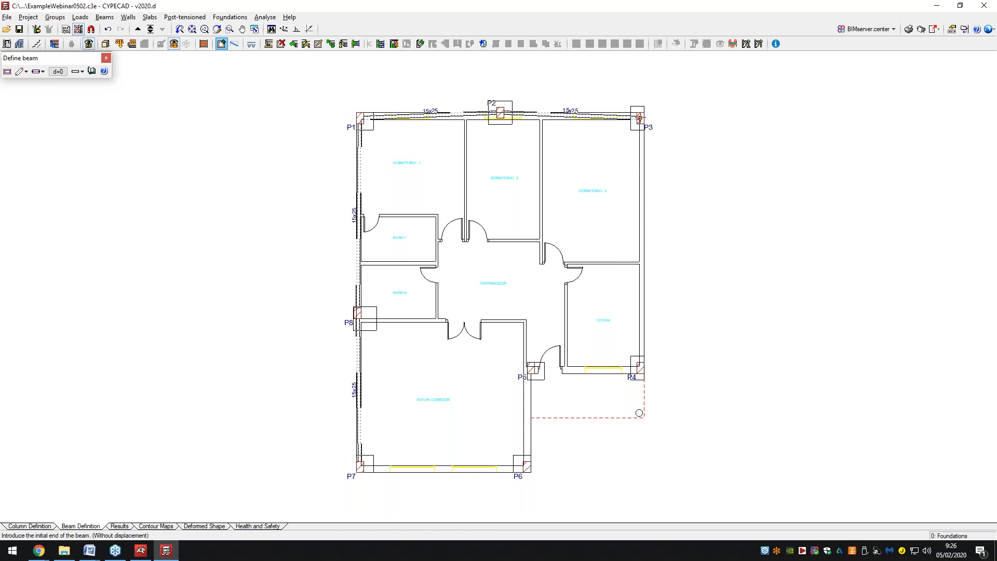
pyautogui.click(640, 367)
pyautogui.click(640, 368)
pyautogui.click(532, 370)
pyautogui.click(533, 370)
pyautogui.click(528, 466)
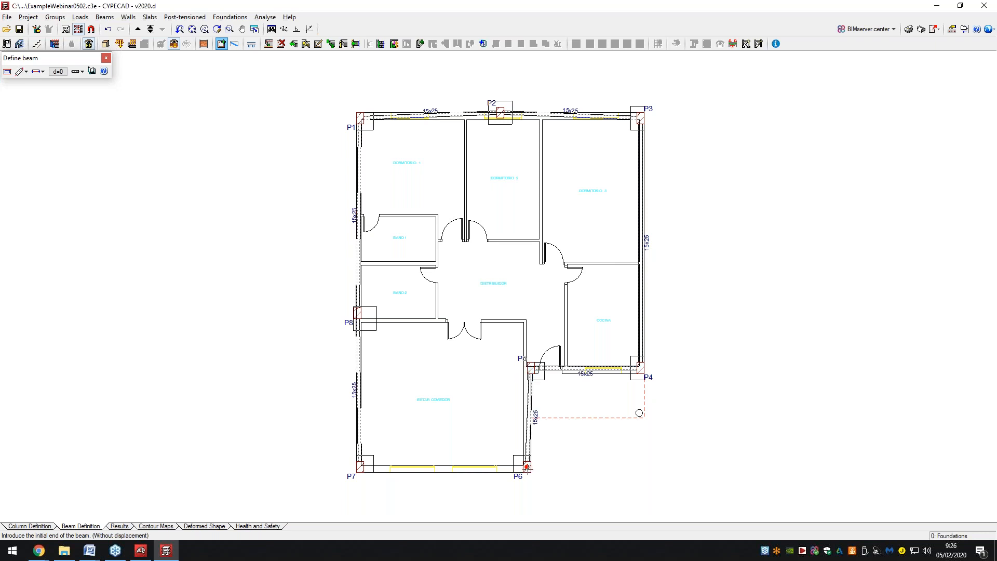
pyautogui.click(527, 466)
pyautogui.click(360, 467)
pyautogui.press('Escape')
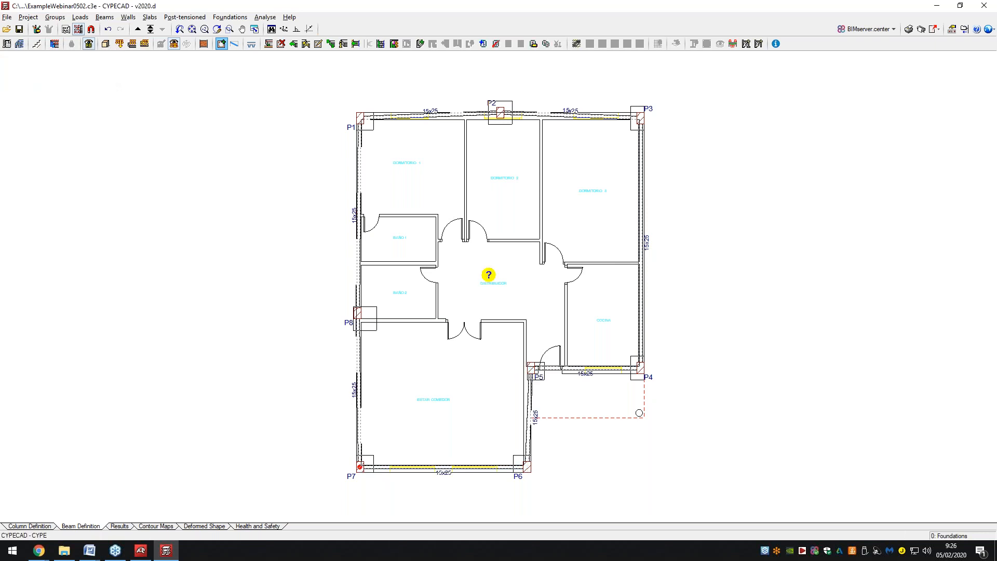
pyautogui.click(658, 381)
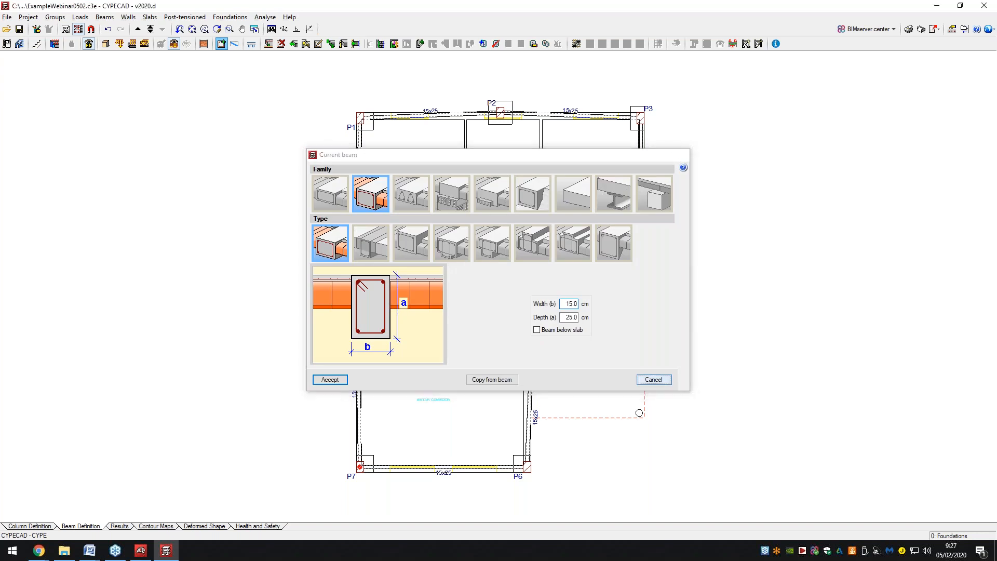
pyautogui.click(38, 527)
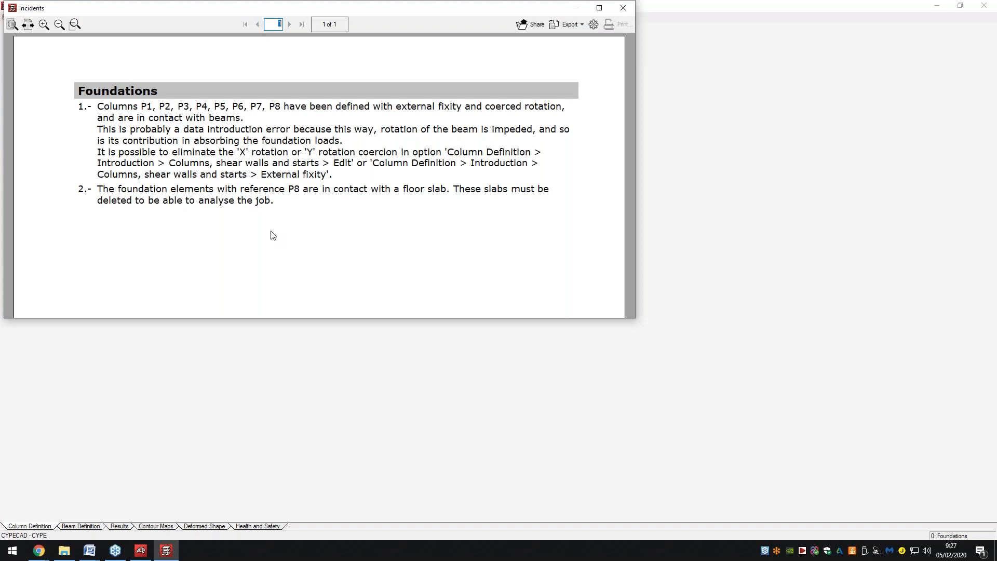
# Add column P9 at the interior wall corner and return to Beam Definition, recreating intersections.
pyautogui.click(624, 7)
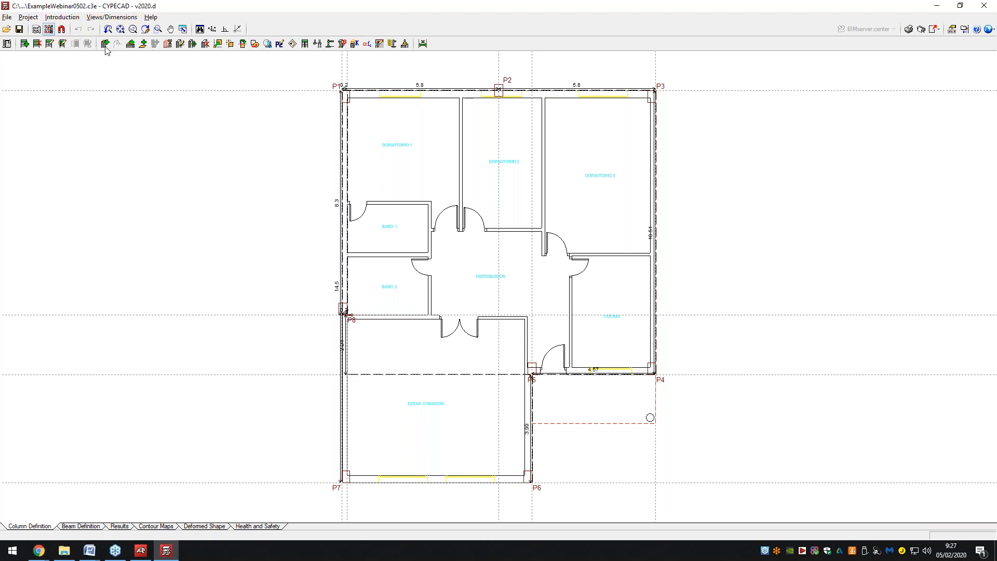
pyautogui.click(105, 44)
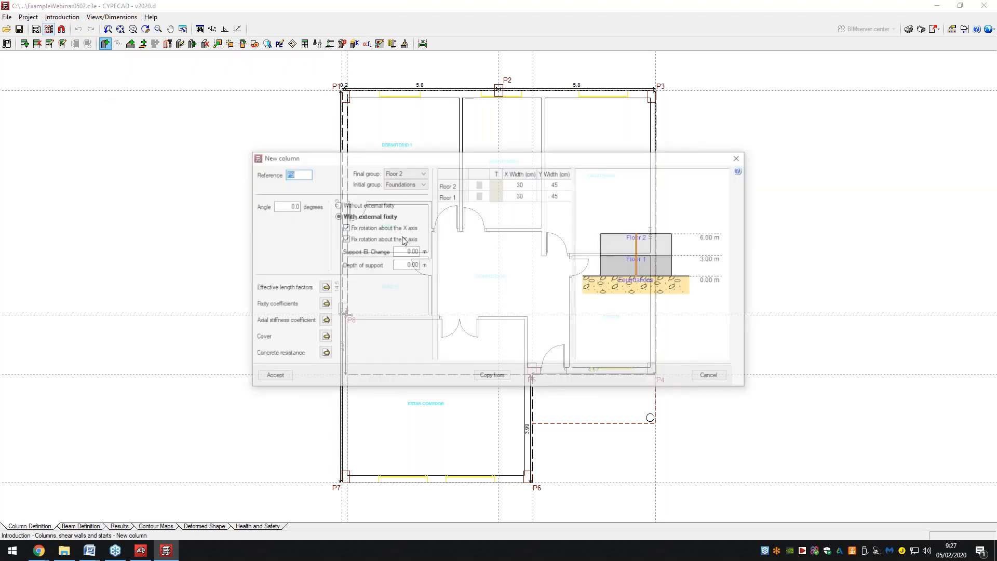
pyautogui.click(272, 377)
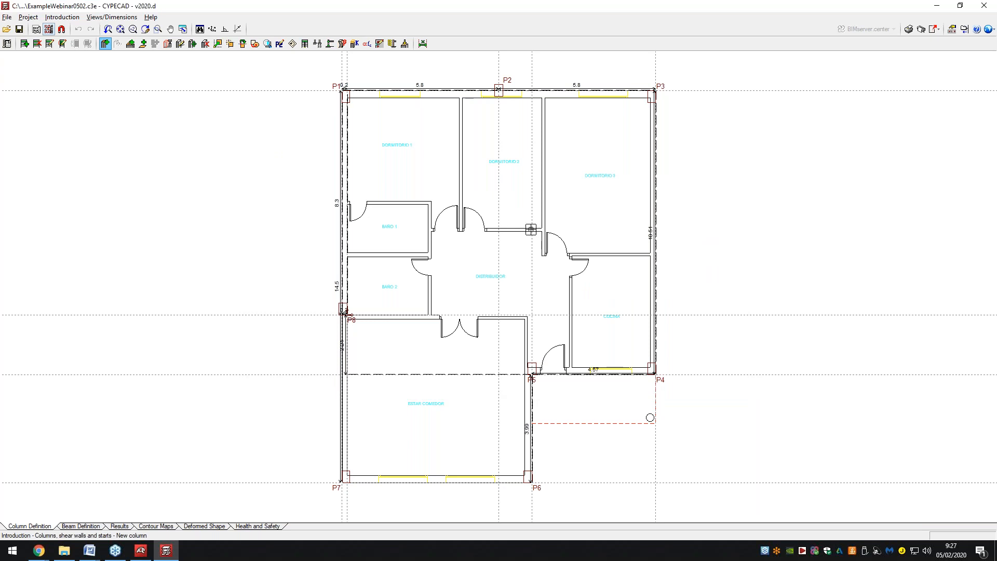
pyautogui.click(532, 230)
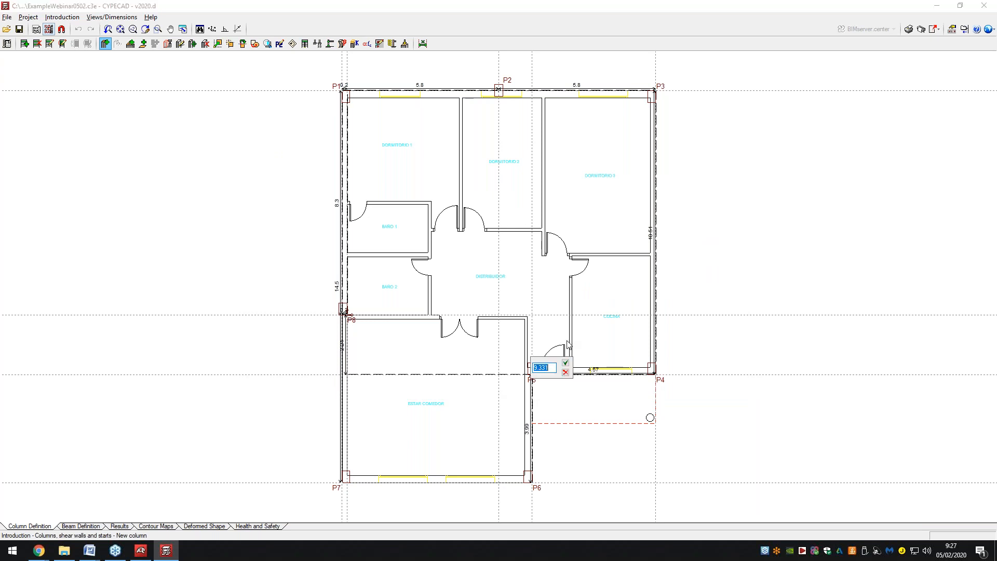
pyautogui.click(566, 363)
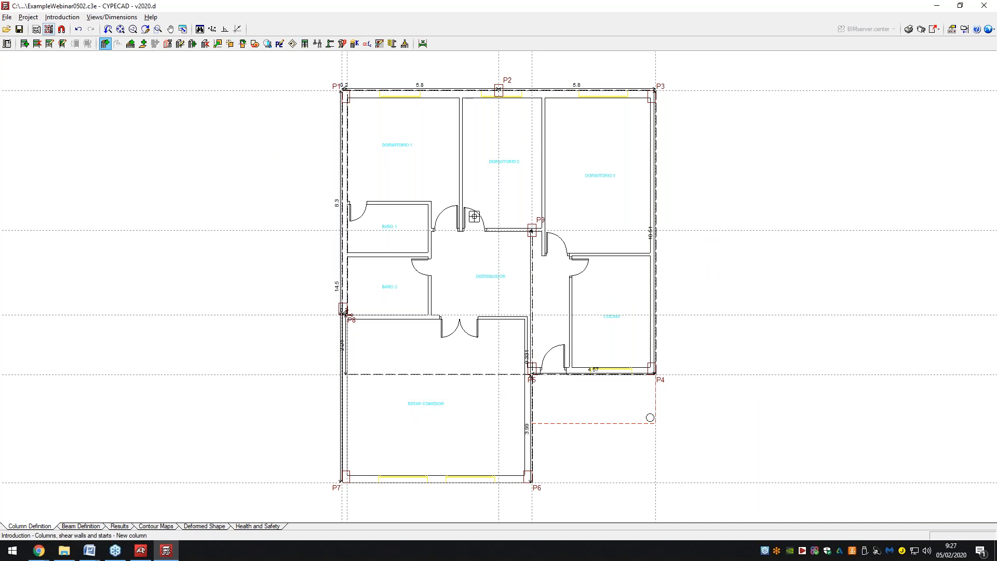
pyautogui.rightClick(686, 187)
pyautogui.click(280, 379)
pyautogui.click(71, 528)
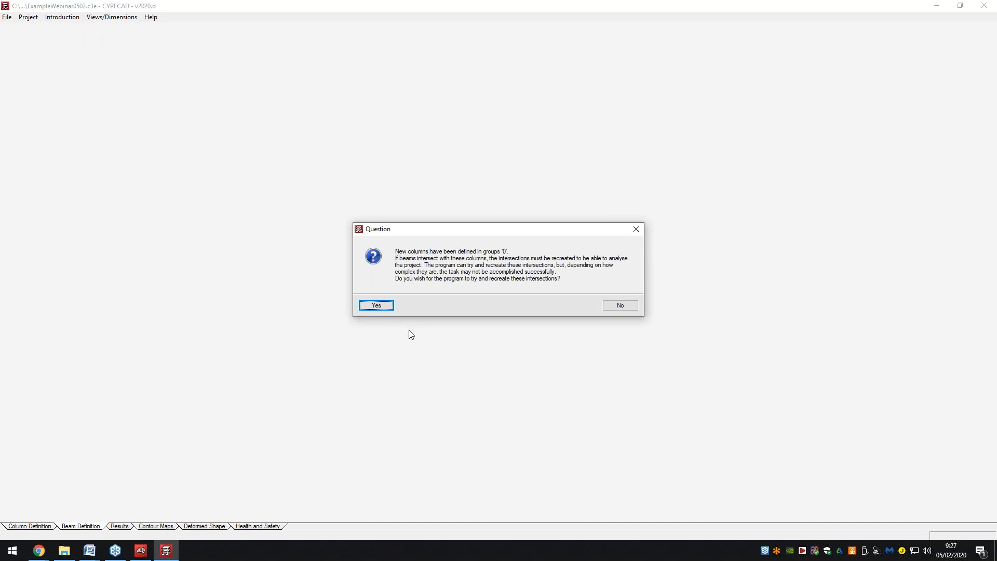
pyautogui.click(377, 306)
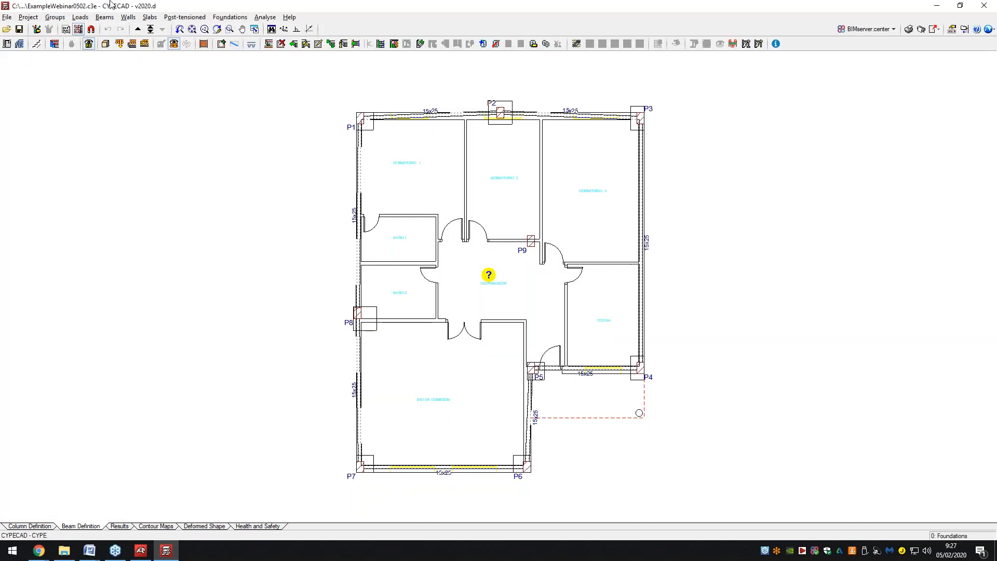
# Enter 15x25 beams from P5 to P9 and from P9 to P2, then return to Column Definition.
pyautogui.click(103, 18)
pyautogui.click(128, 29)
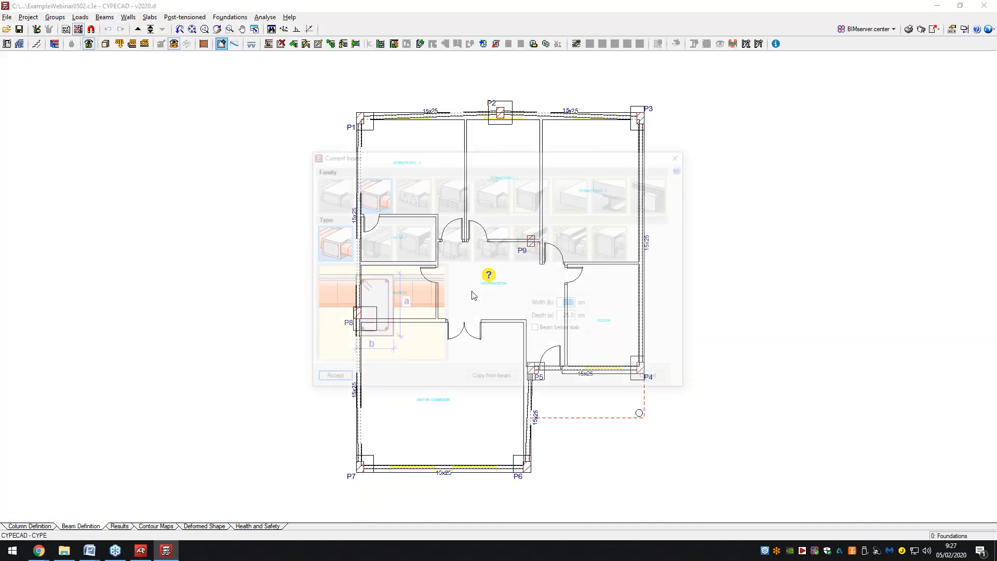
pyautogui.click(332, 378)
pyautogui.click(530, 371)
pyautogui.click(531, 240)
pyautogui.click(500, 112)
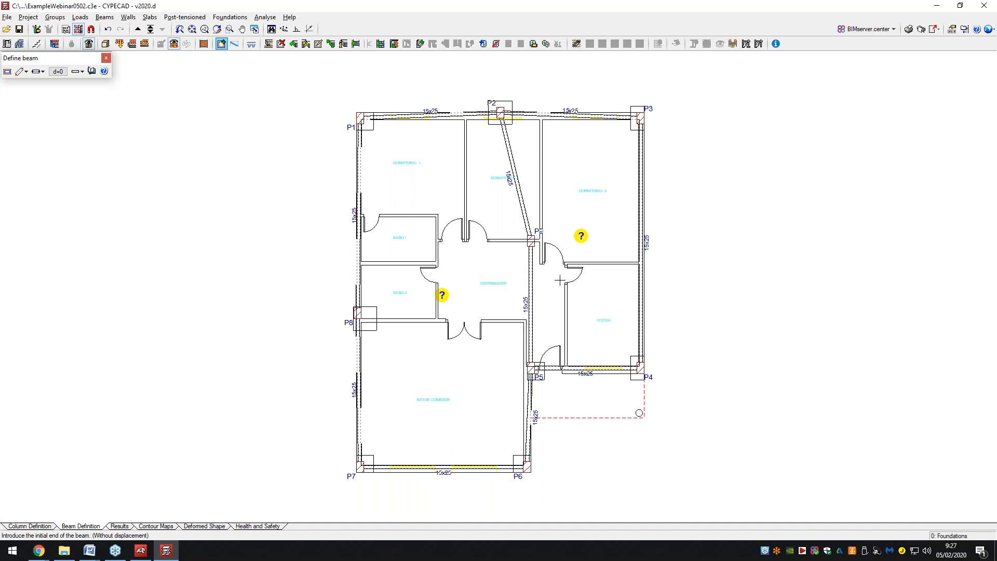
pyautogui.rightClick(491, 268)
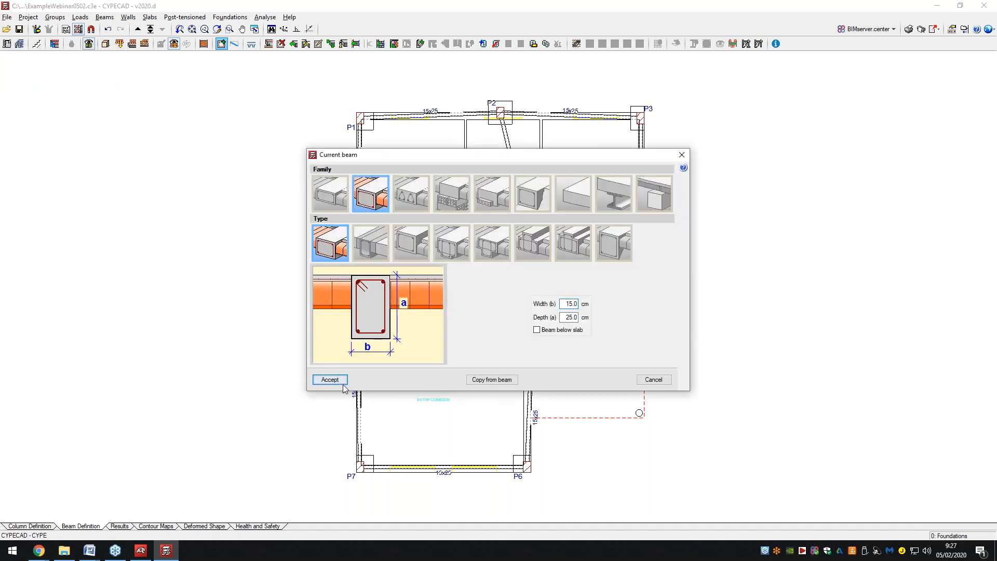
pyautogui.click(331, 377)
pyautogui.click(51, 527)
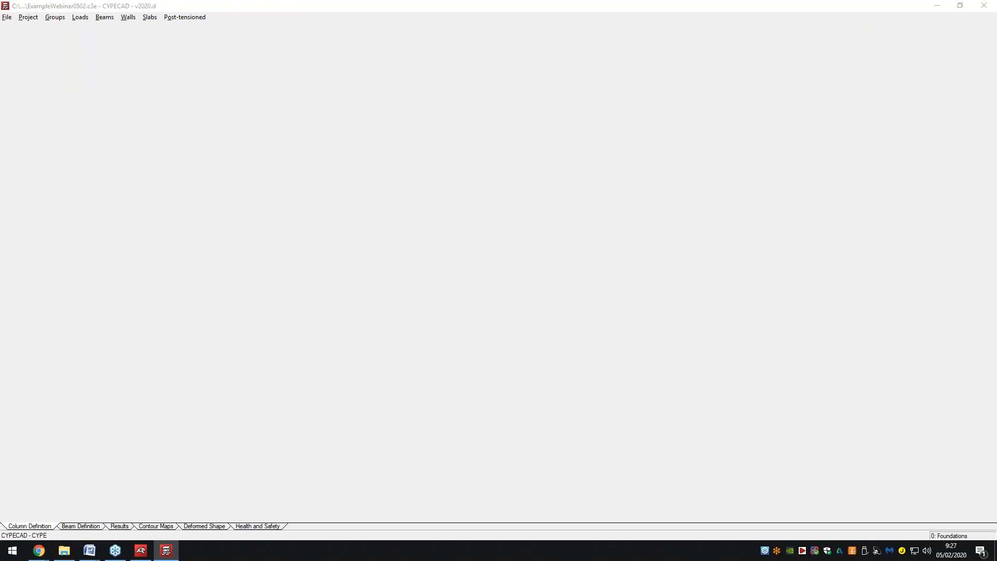
pyautogui.click(626, 7)
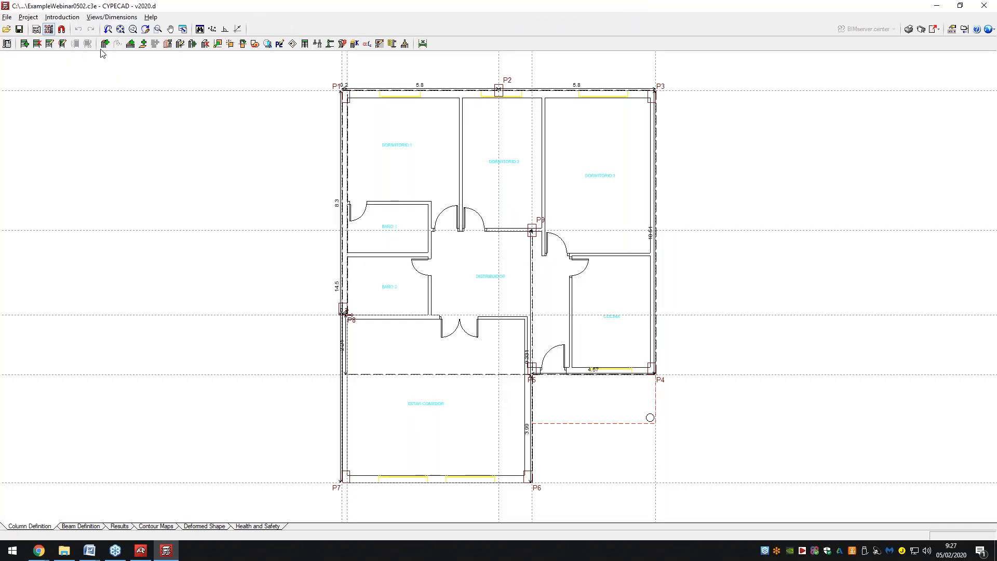
# Place column P10 on the right outer wall between P3 and P4, then go back to Beam Definition.
pyautogui.click(105, 45)
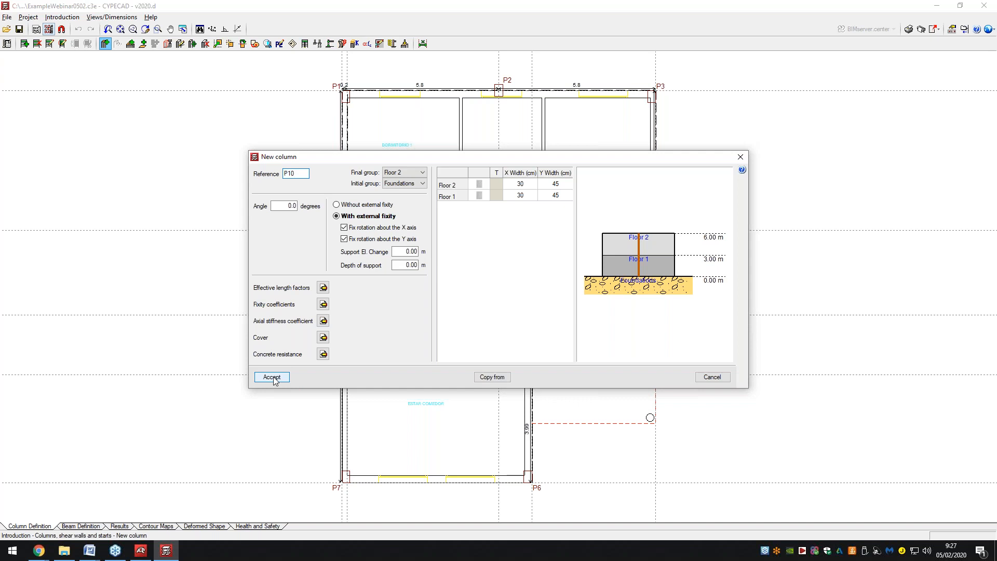
pyautogui.click(274, 379)
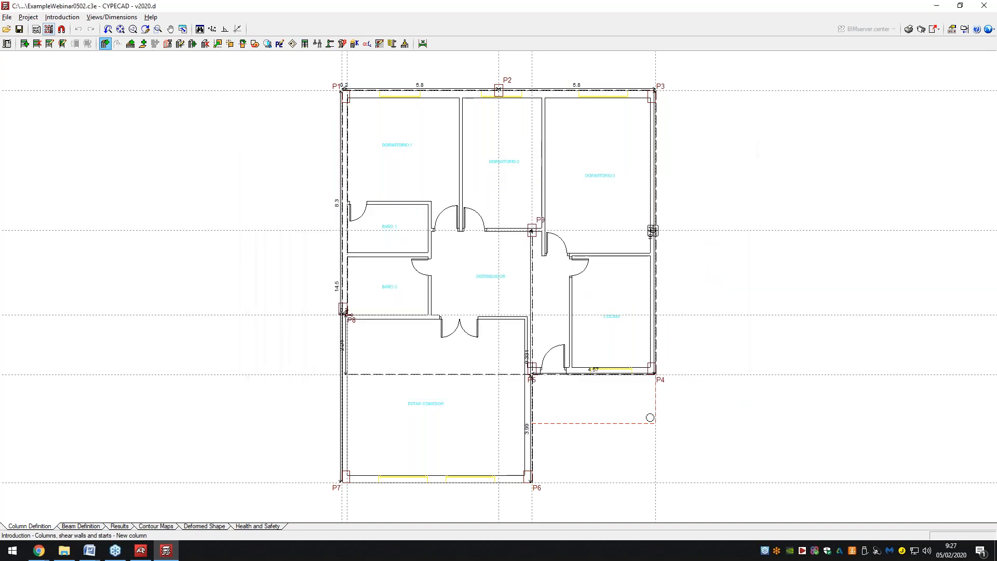
pyautogui.click(653, 230)
pyautogui.rightClick(475, 340)
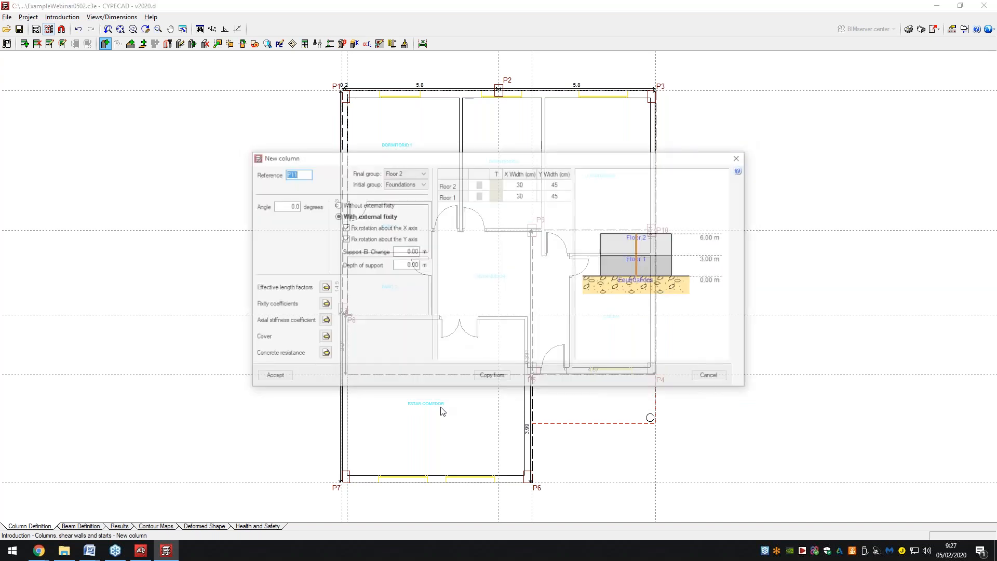
pyautogui.click(273, 377)
pyautogui.click(79, 526)
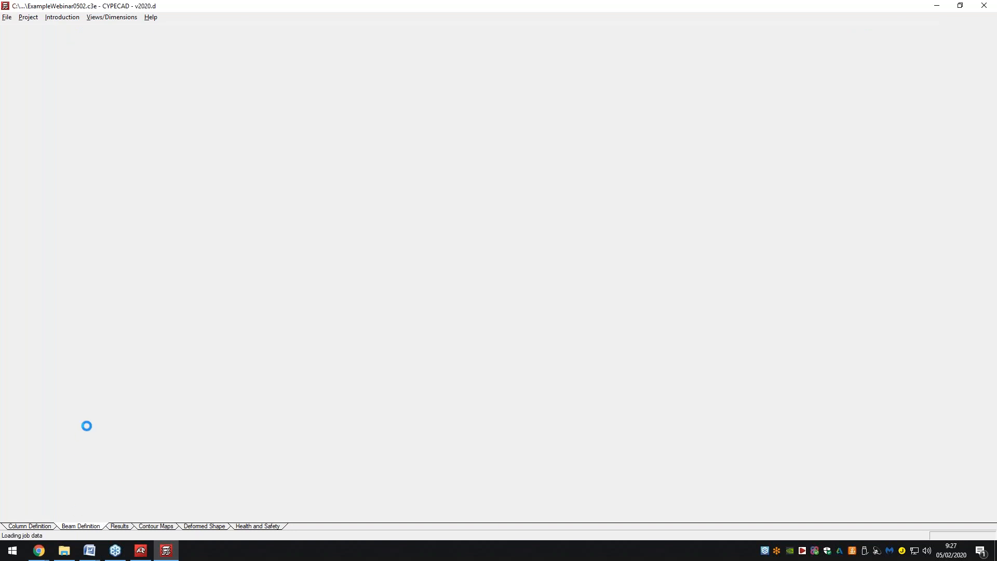
pyautogui.click(378, 306)
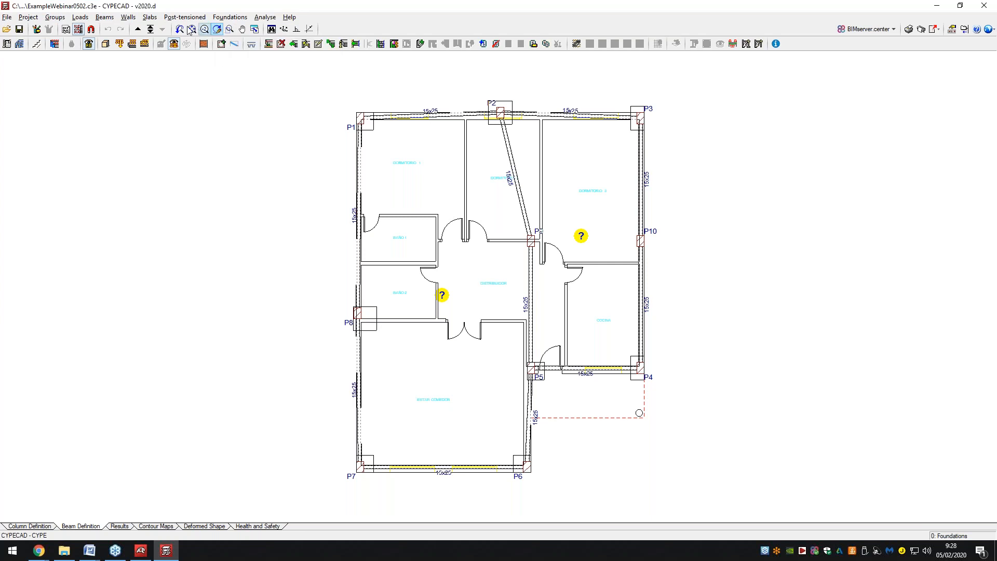
# Enter a 15x25 beam from column P9 to column P10 and zoom in on it.
pyautogui.click(129, 17)
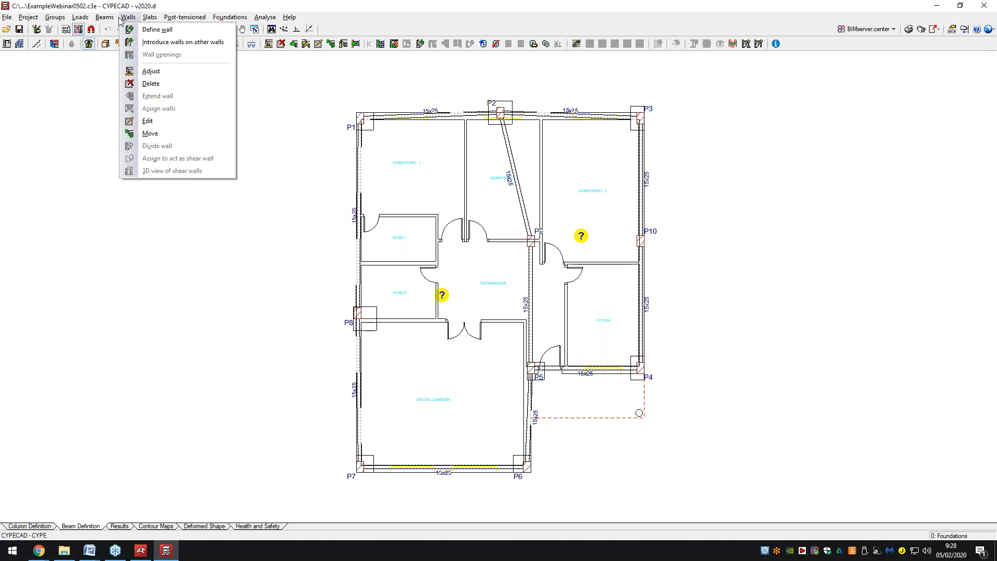
pyautogui.click(119, 19)
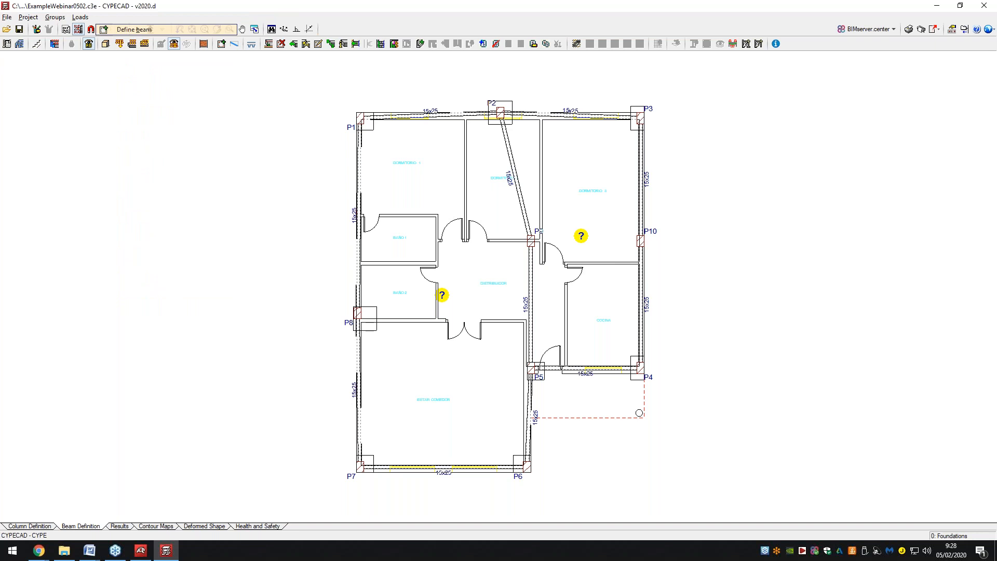
pyautogui.click(531, 241)
pyautogui.click(641, 241)
pyautogui.rightClick(679, 219)
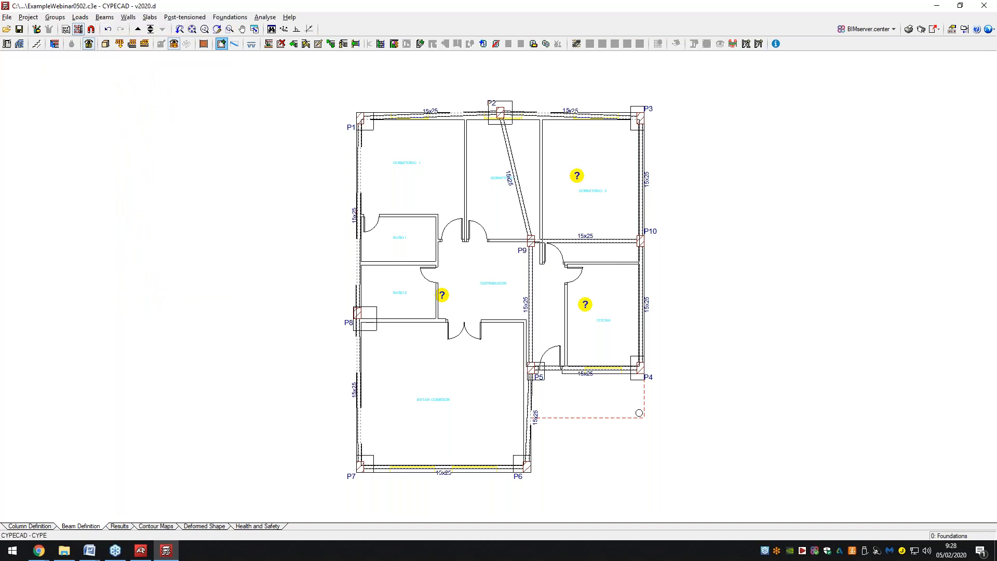
pyautogui.rightClick(684, 205)
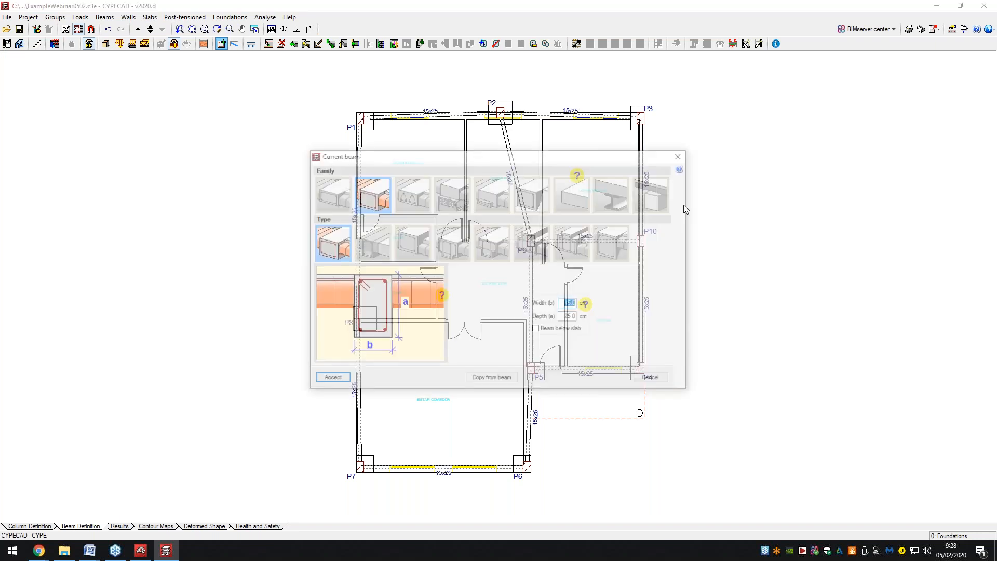
pyautogui.press('Return')
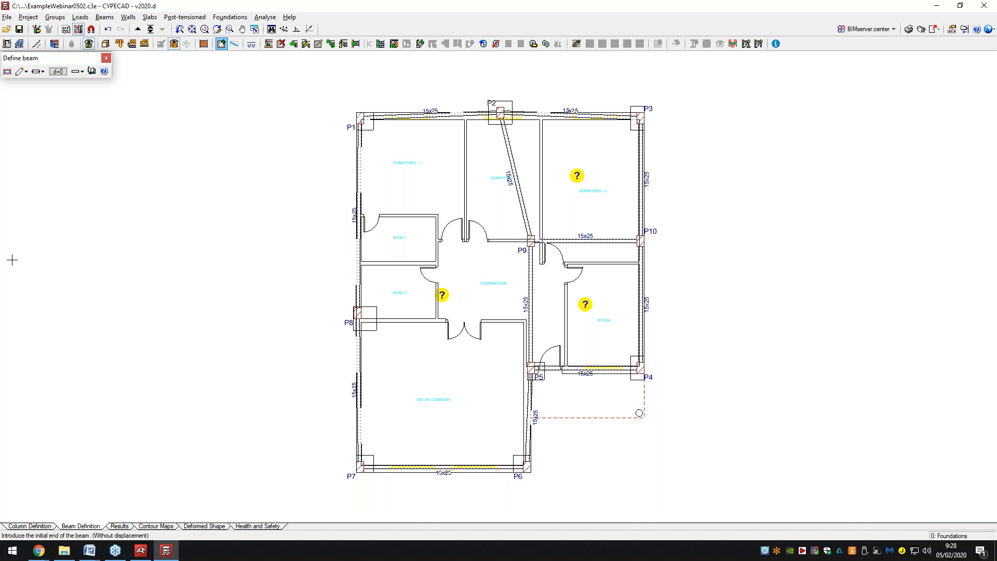
pyautogui.scroll(4, 426, 145)
pyautogui.scroll(-5, 441, 132)
pyautogui.scroll(4, 453, 87)
pyautogui.scroll(2, 447, 96)
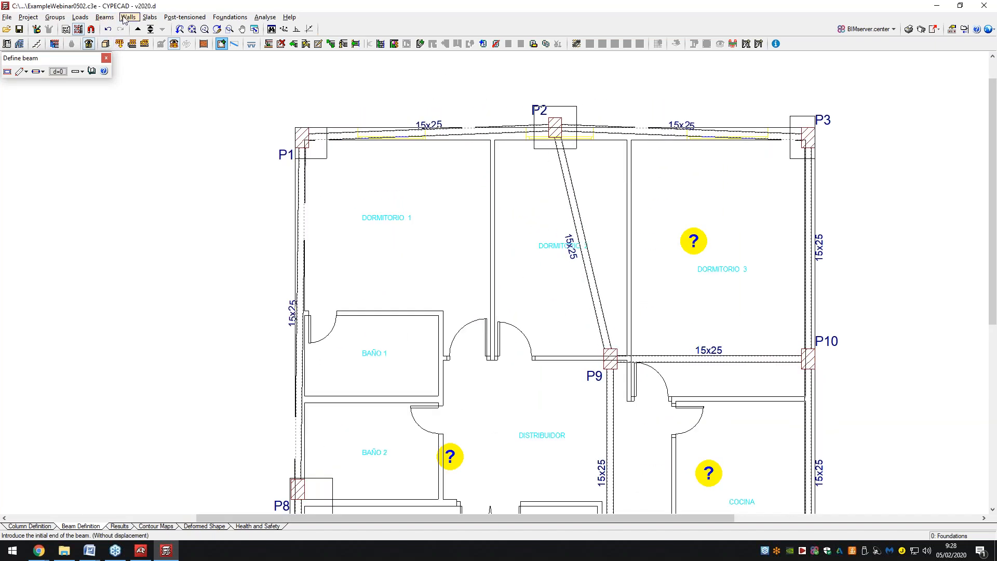
pyautogui.click(127, 17)
pyautogui.click(140, 73)
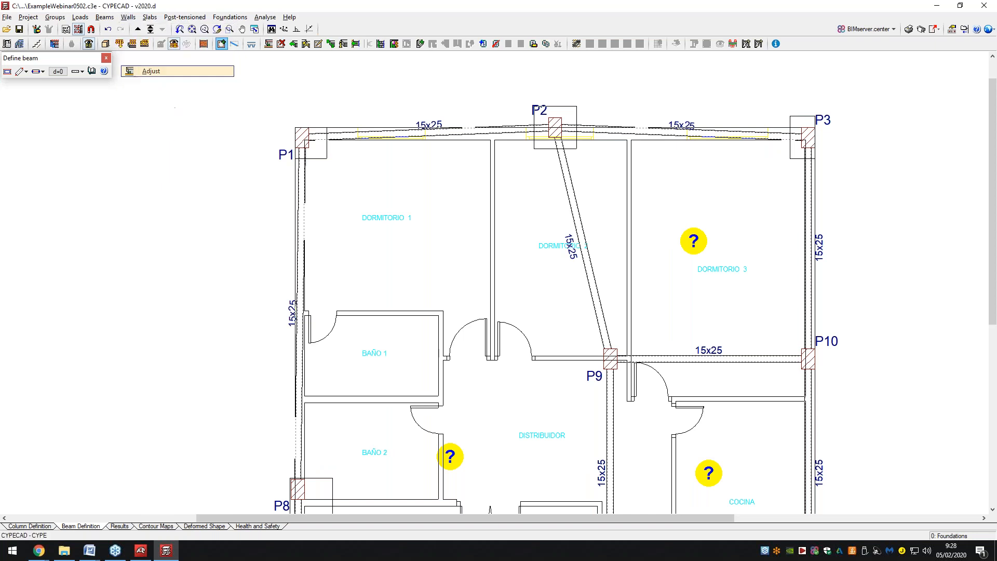
# Align beams P1–P2 and P2–P3 to their column faces, then zoom around to check the other beams.
pyautogui.click(428, 137)
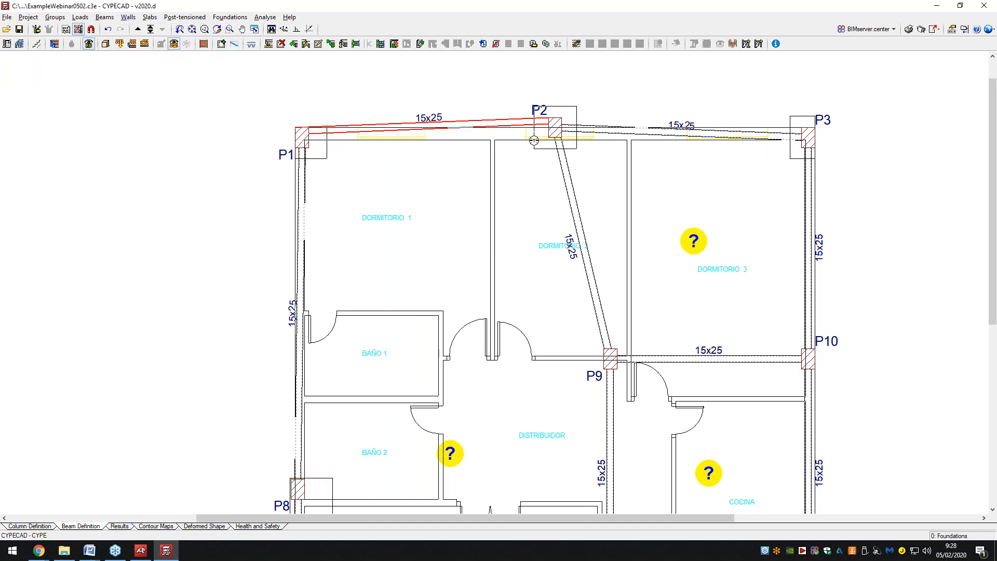
pyautogui.click(703, 136)
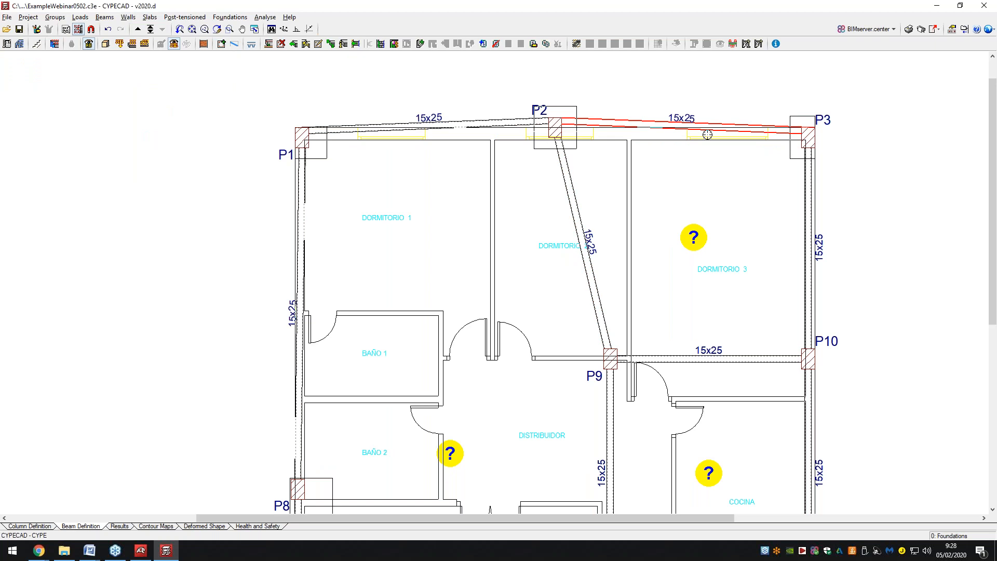
pyautogui.scroll(-2, 778, 248)
pyautogui.scroll(3, 777, 249)
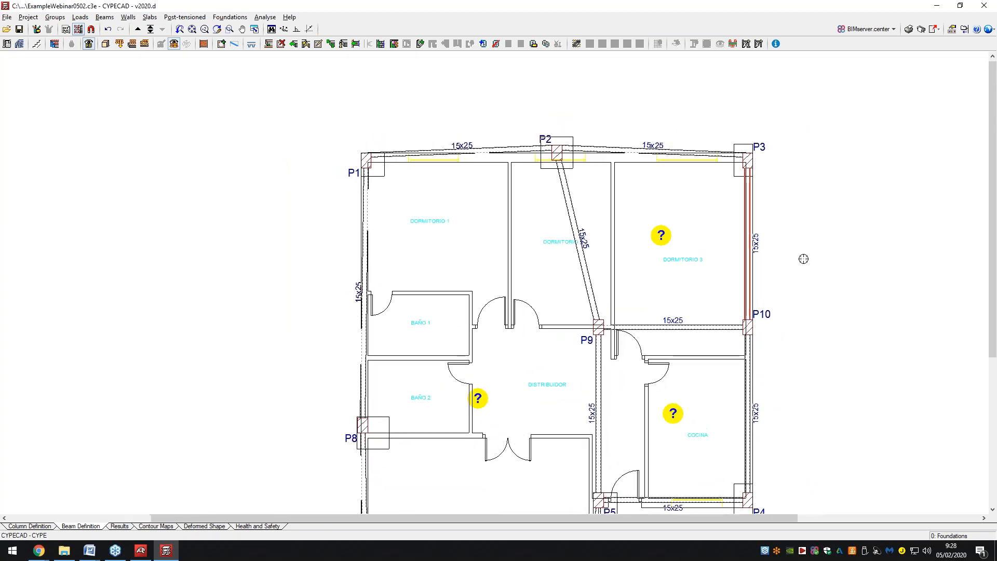
pyautogui.scroll(2, 644, 192)
pyautogui.scroll(-1, 619, 187)
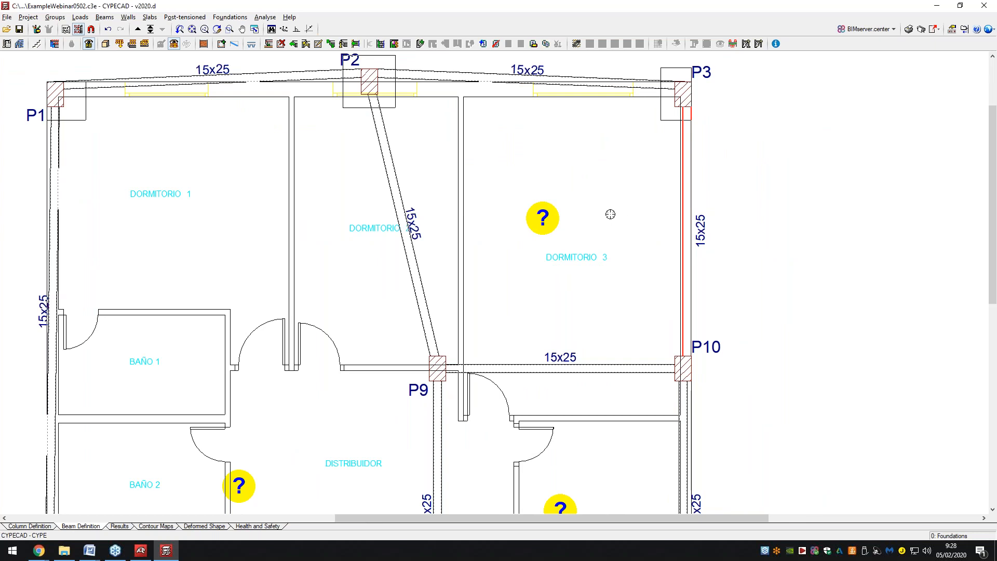
pyautogui.scroll(-3, 634, 189)
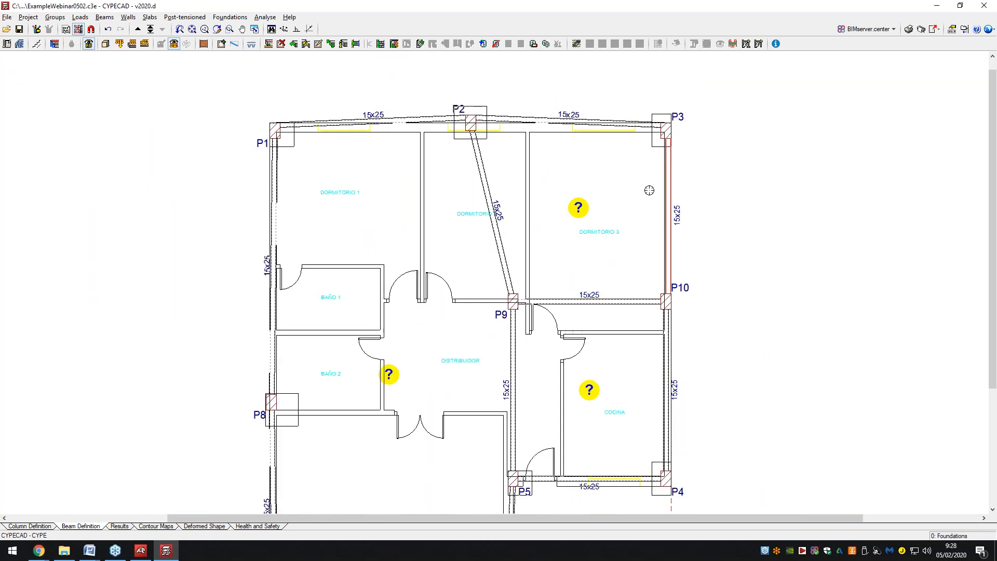
pyautogui.scroll(1, 681, 189)
pyautogui.scroll(2, 678, 191)
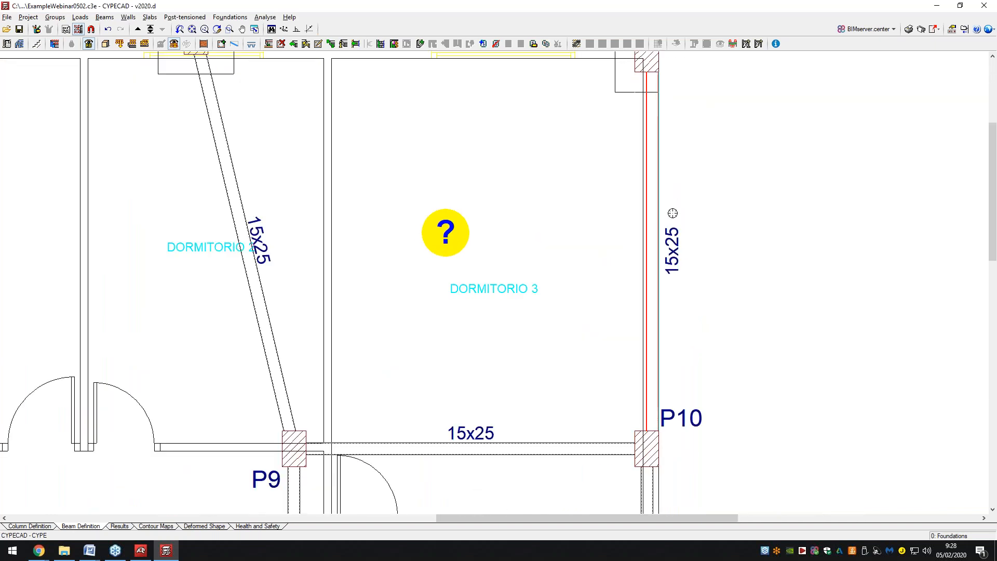
pyautogui.scroll(-1, 667, 138)
pyautogui.scroll(-4, 667, 135)
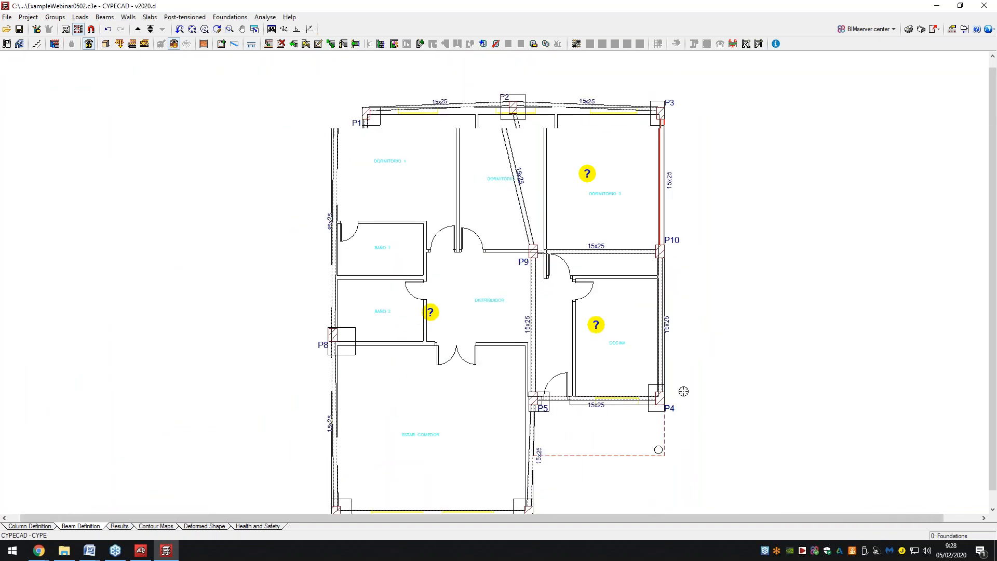
pyautogui.scroll(1, 606, 395)
pyautogui.scroll(3, 605, 395)
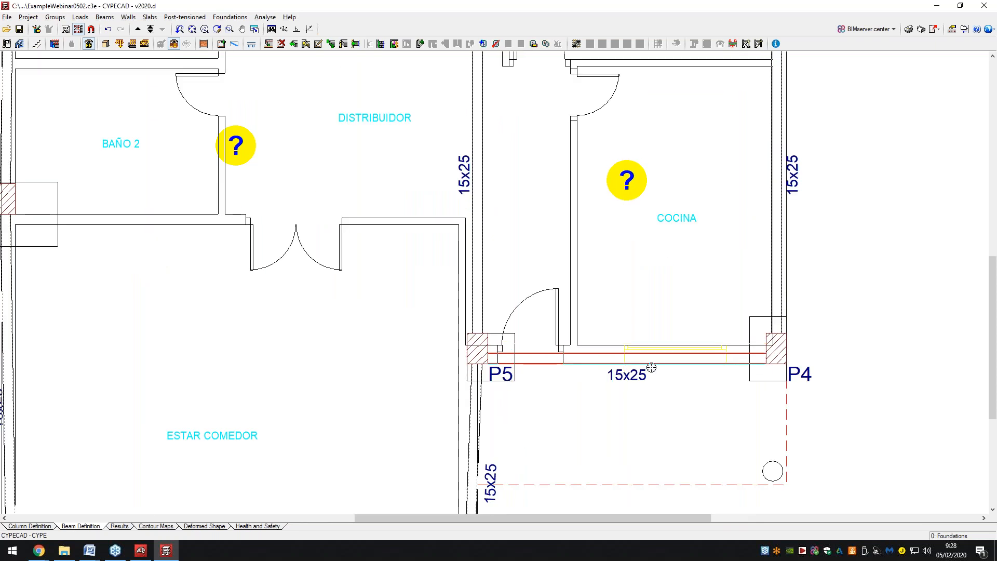
pyautogui.scroll(-2, 635, 280)
pyautogui.scroll(-3, 635, 280)
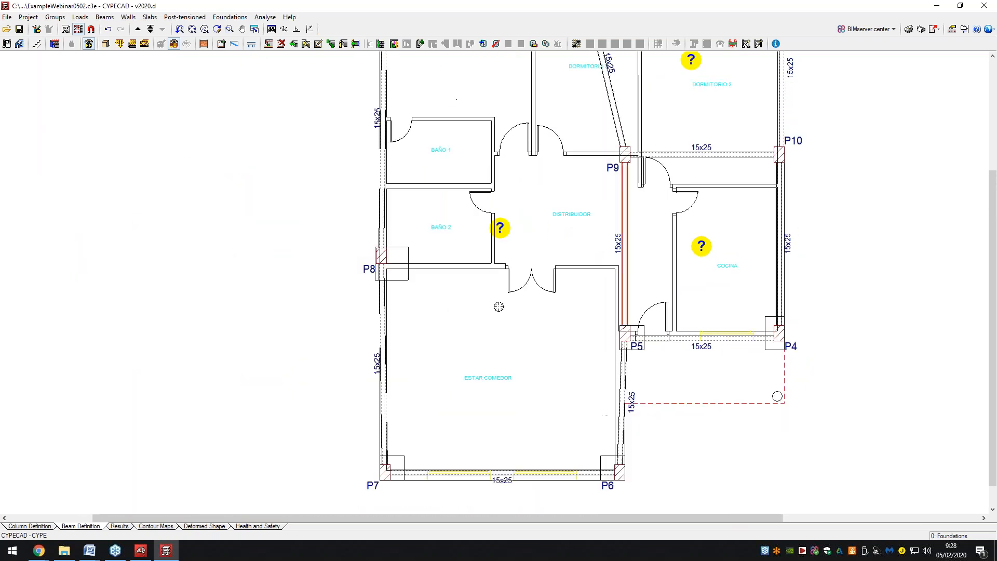
pyautogui.scroll(2, 581, 374)
pyautogui.scroll(-2, 431, 393)
pyautogui.scroll(2, 457, 389)
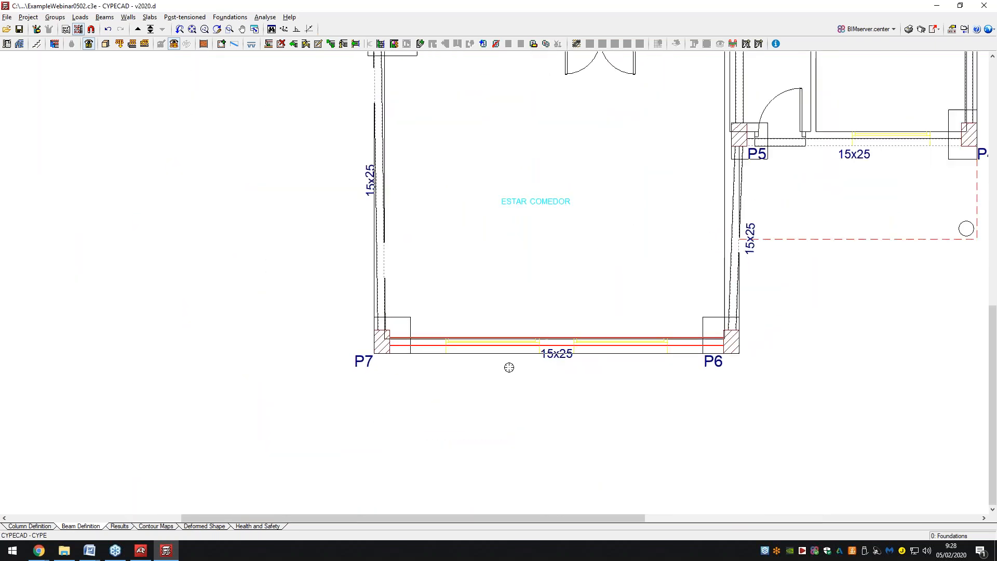
pyautogui.scroll(-2, 514, 372)
pyautogui.scroll(1, 419, 239)
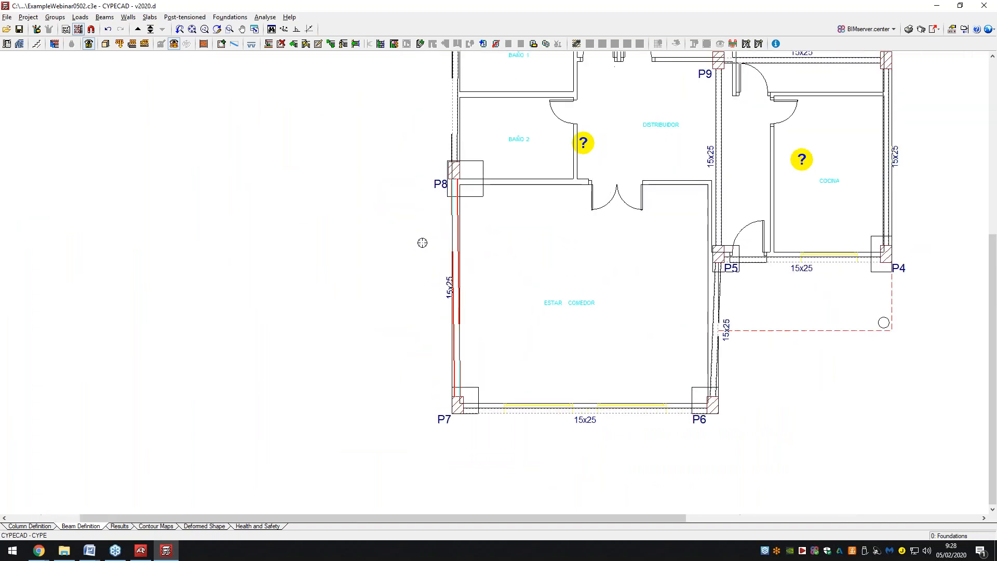
pyautogui.scroll(-3, 428, 270)
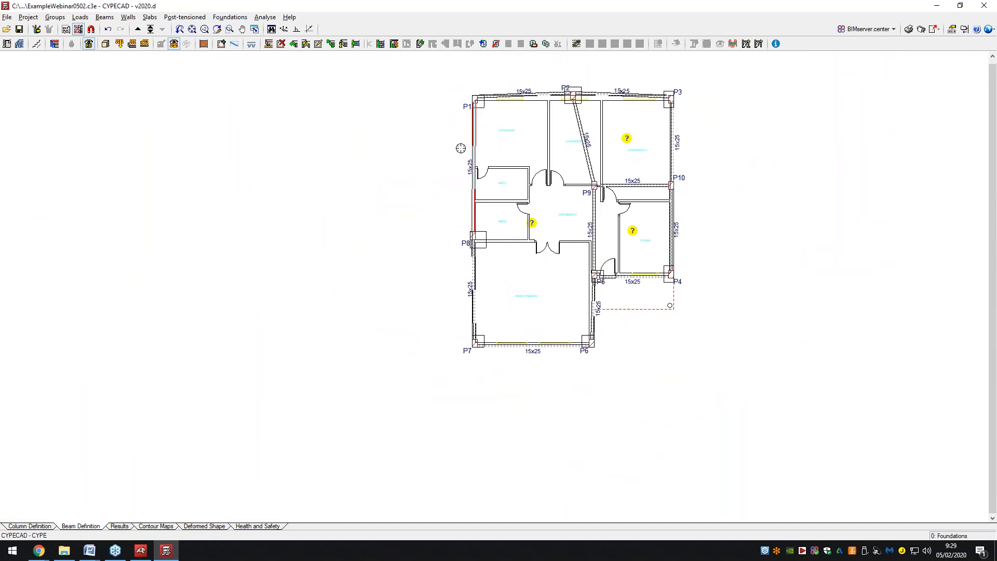
pyautogui.scroll(3, 708, 151)
pyautogui.click(105, 44)
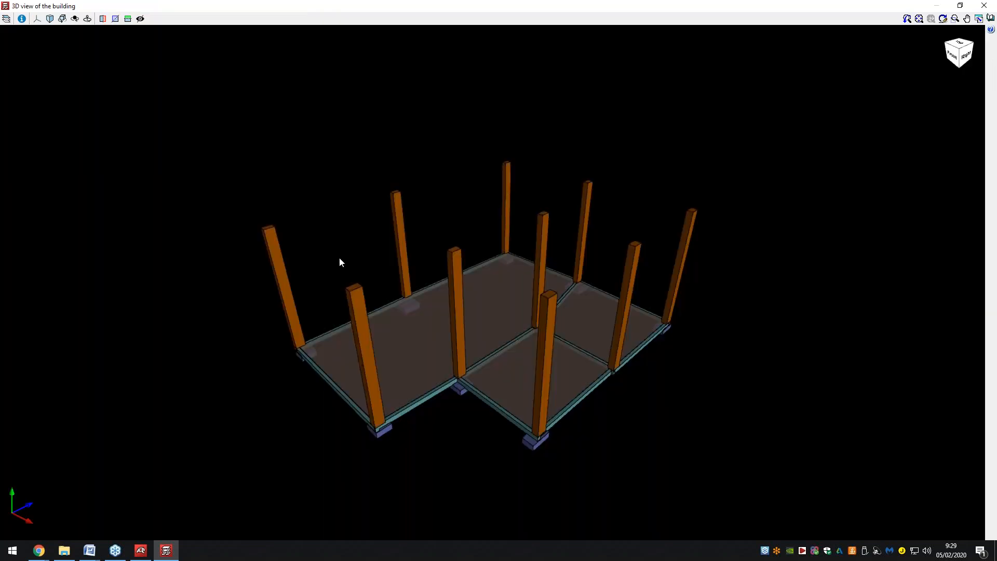
pyautogui.moveTo(437, 254)
pyautogui.mouseDown(button='middle')
pyautogui.moveTo(463, 234)
pyautogui.moveTo(392, 287)
pyautogui.moveTo(374, 267)
pyautogui.moveTo(391, 248)
pyautogui.moveTo(430, 265)
pyautogui.moveTo(452, 302)
pyautogui.moveTo(432, 271)
pyautogui.mouseUp(button='middle')
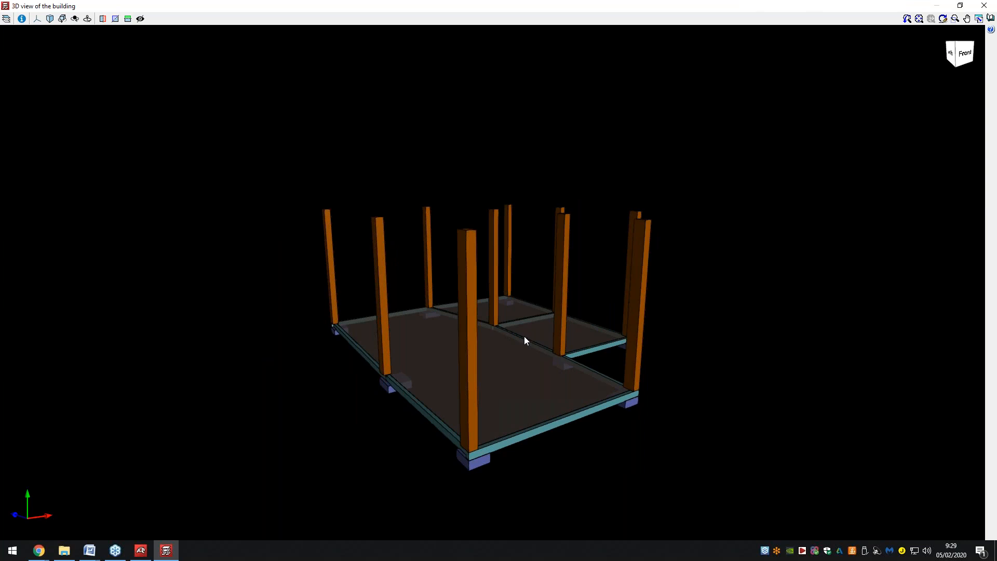
pyautogui.moveTo(524, 340); pyautogui.dragTo(398, 332, button='middle')
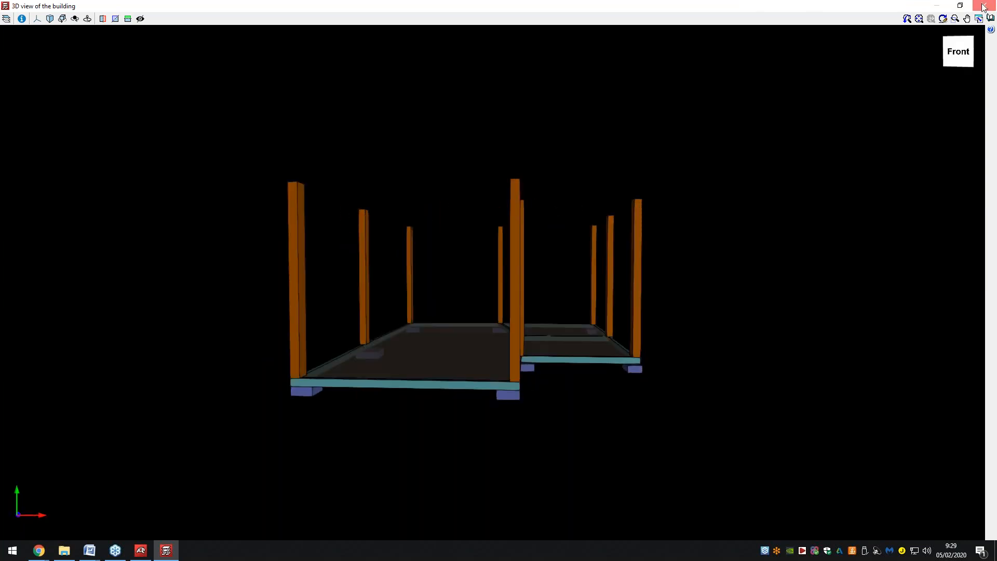
pyautogui.click(985, 6)
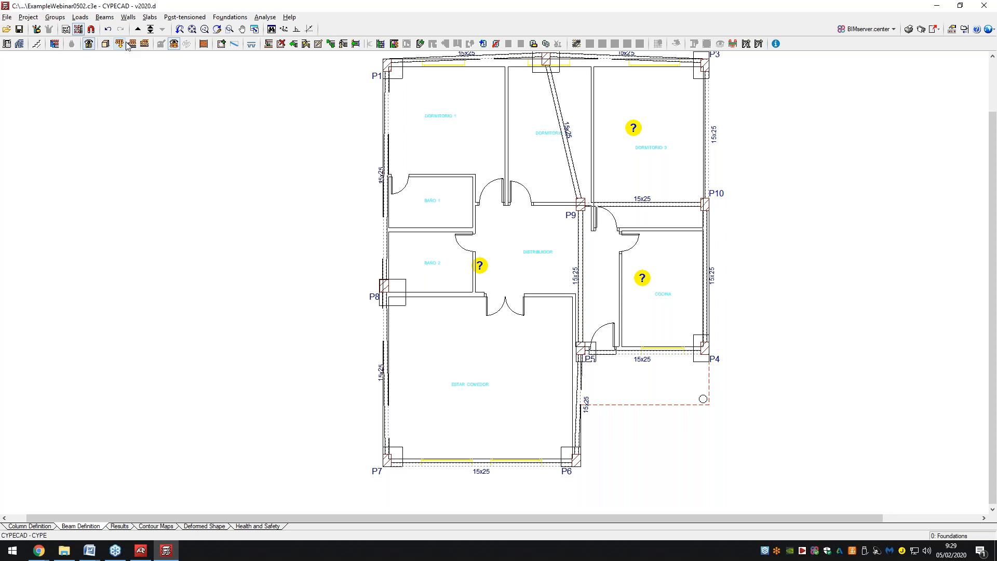
# Step up to Floor 1 and start Beams > Enter beam to bring up the Define beam toolbar.
pyautogui.click(139, 30)
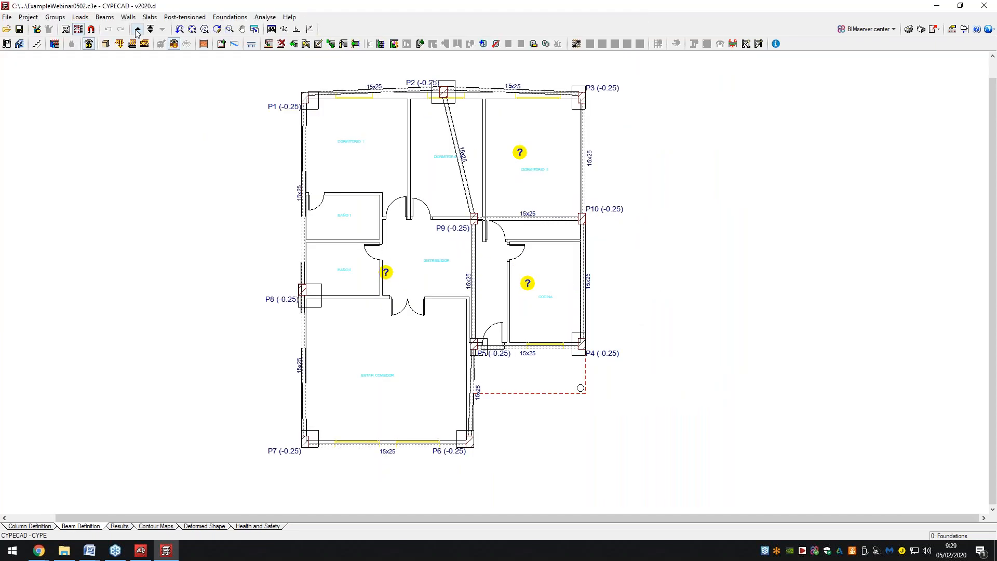
pyautogui.click(104, 17)
pyautogui.click(128, 30)
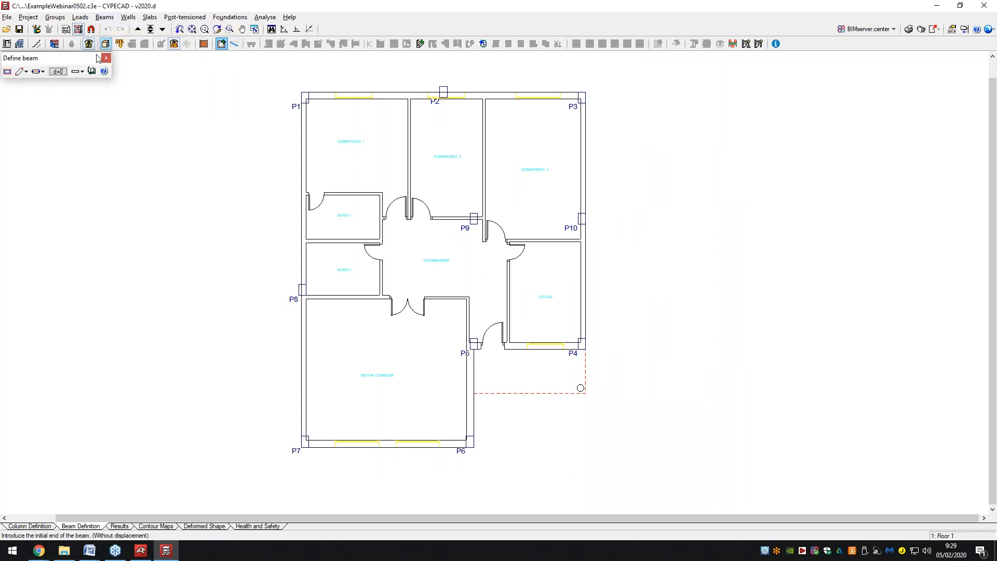
# Set a 15x25 beam section and draw beams linking columns P1, P2, P3, P10, P9, P5 and P4.
pyautogui.click(8, 72)
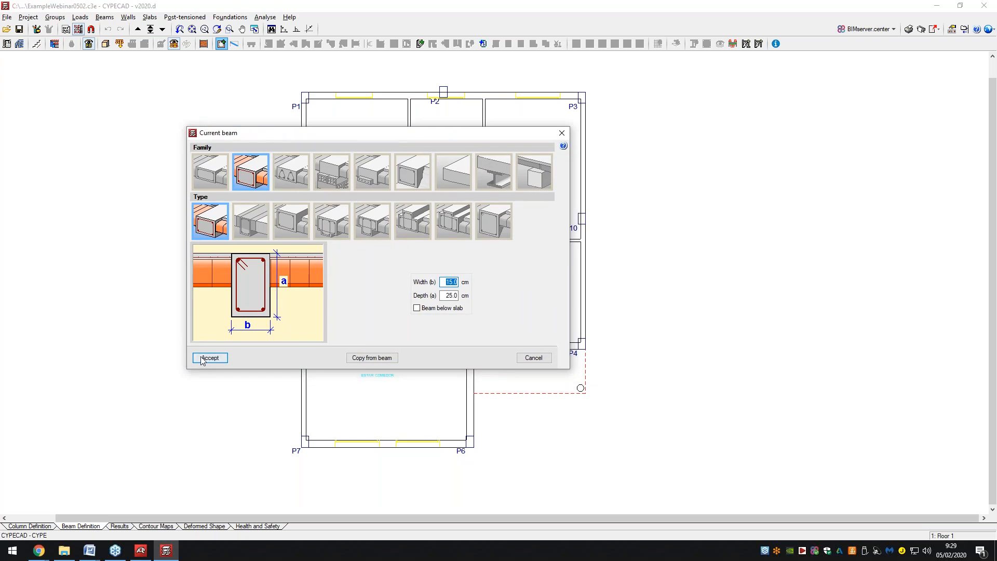
pyautogui.click(210, 358)
pyautogui.click(305, 97)
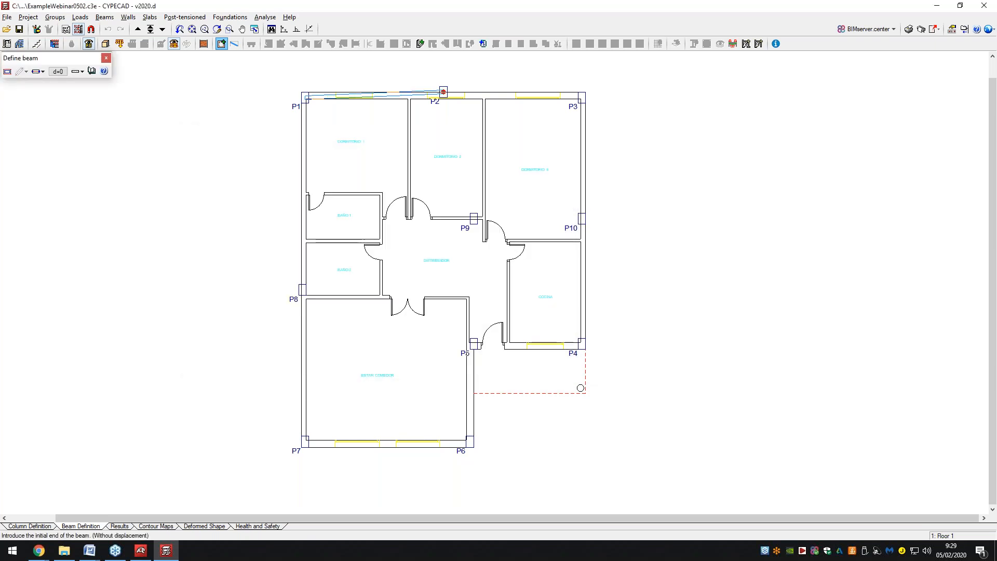
pyautogui.click(581, 97)
pyautogui.click(581, 218)
pyautogui.click(582, 218)
pyautogui.click(474, 219)
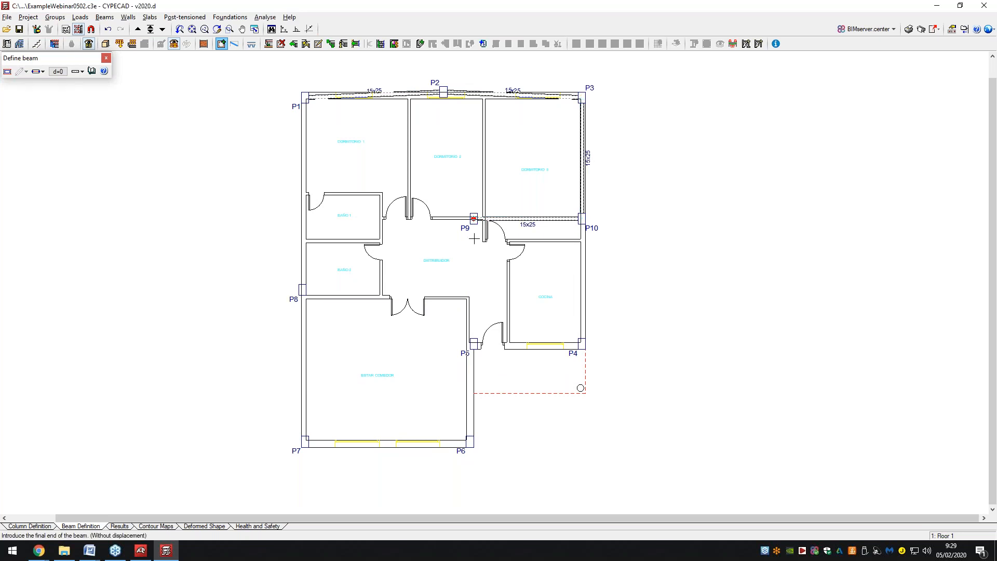
pyautogui.click(473, 343)
pyautogui.click(581, 344)
pyautogui.click(582, 219)
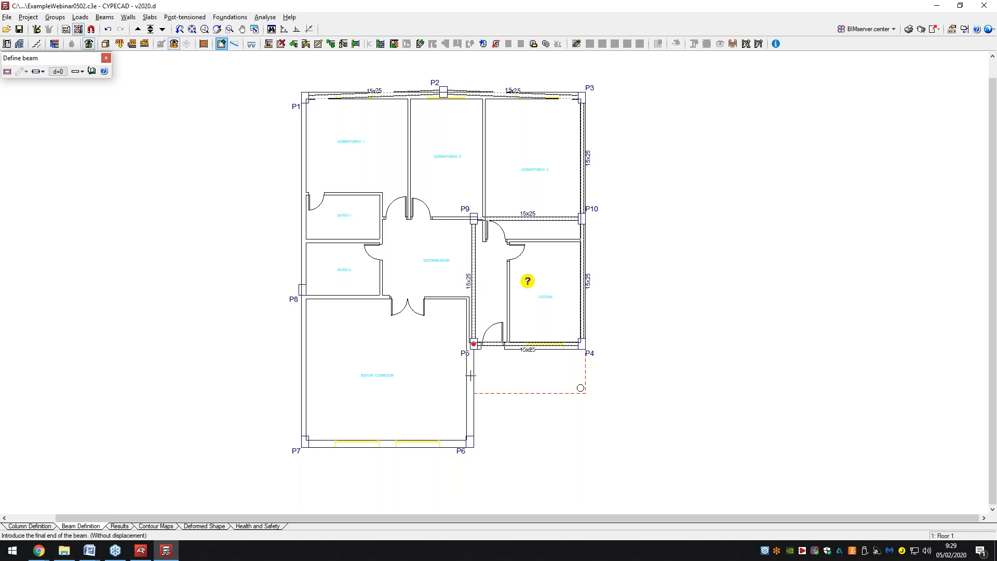
# Add beams P5–P6, P7–P6, P7–P8 and P8–P1, then finish the chain and confirm the section.
pyautogui.click(470, 442)
pyautogui.click(310, 442)
pyautogui.click(470, 443)
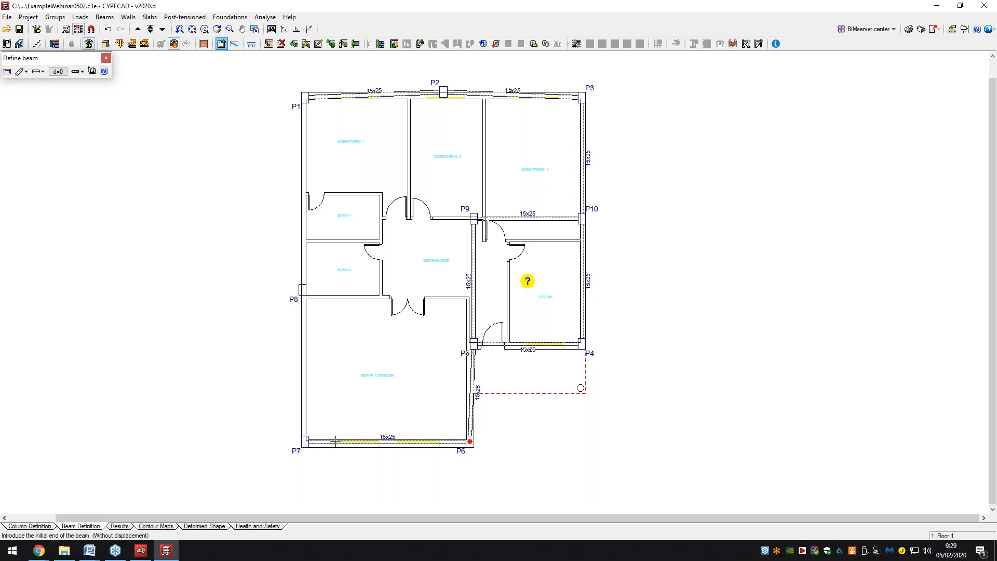
pyautogui.click(306, 442)
pyautogui.click(301, 290)
pyautogui.click(302, 289)
pyautogui.click(305, 97)
pyautogui.rightClick(305, 97)
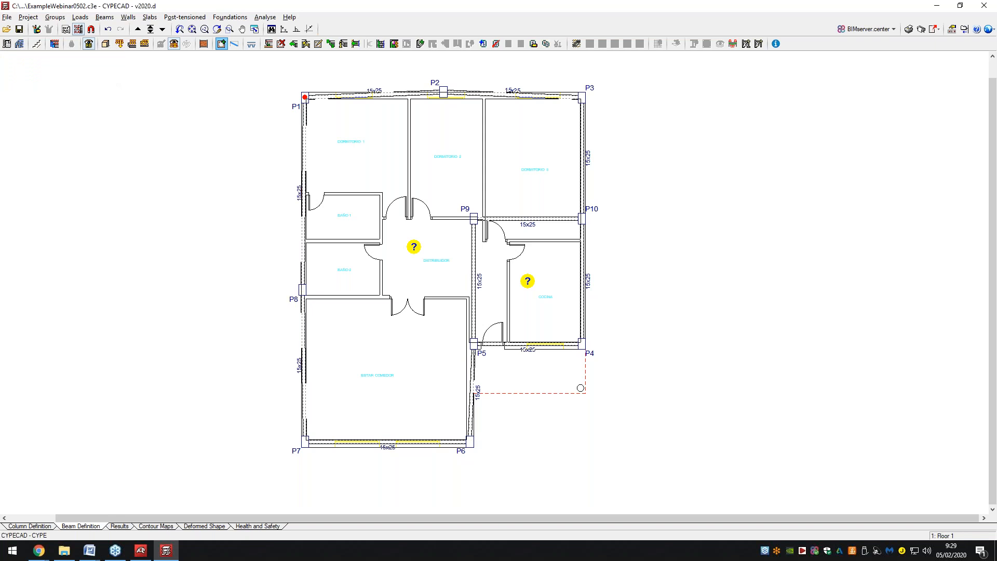
pyautogui.click(336, 378)
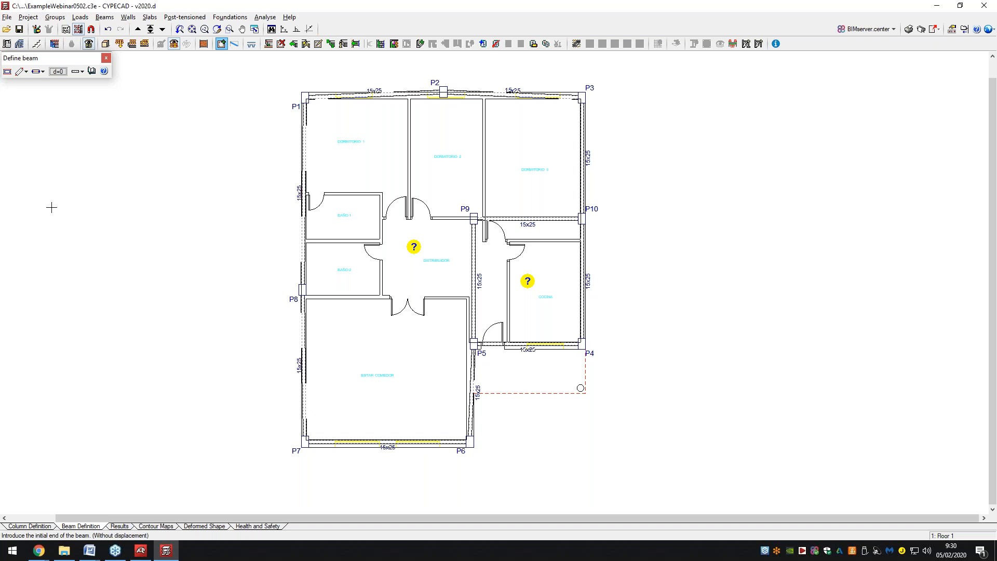
# Compare the new beams against the Foundations floor, then return to Floor 1.
pyautogui.click(163, 29)
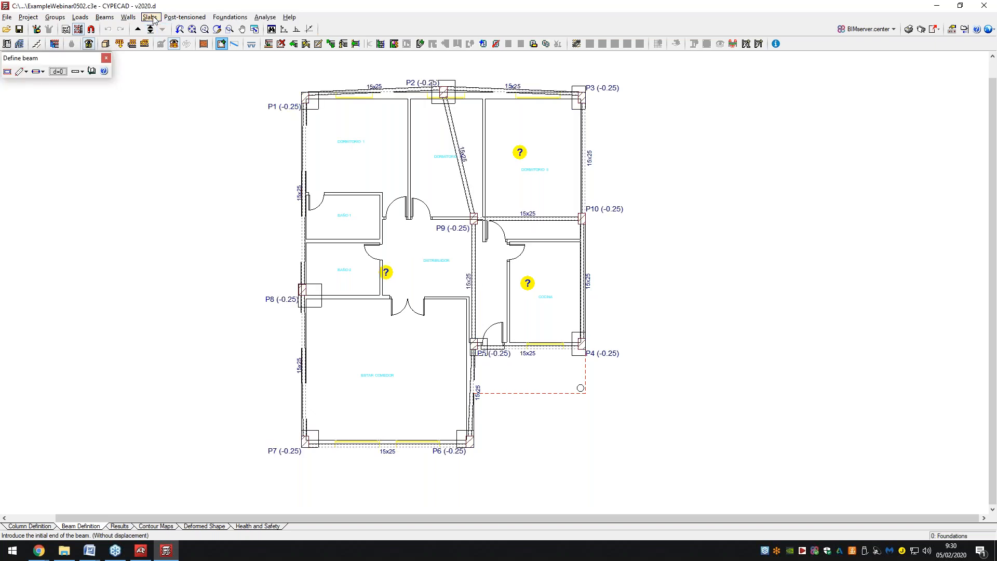
pyautogui.click(138, 29)
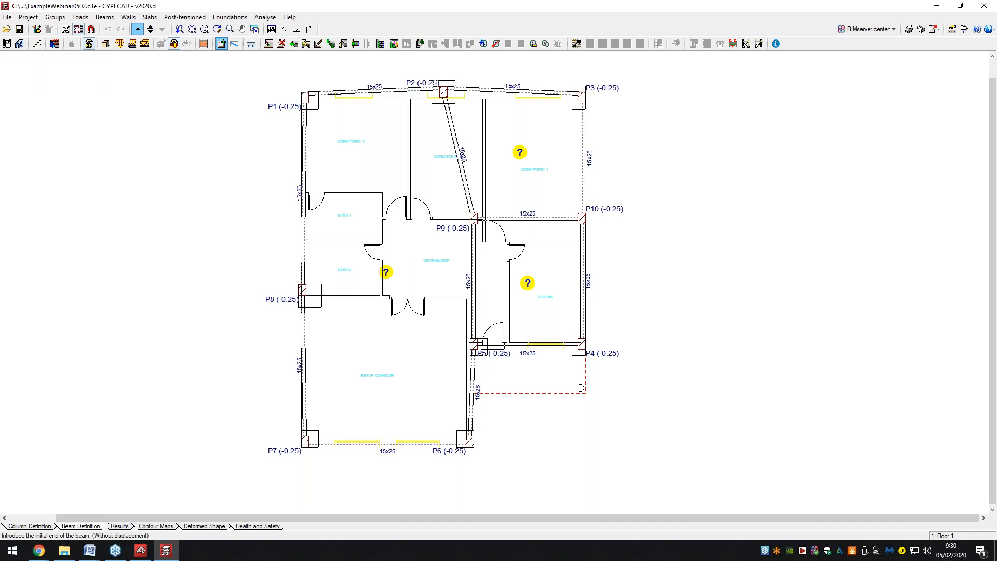
pyautogui.click(152, 18)
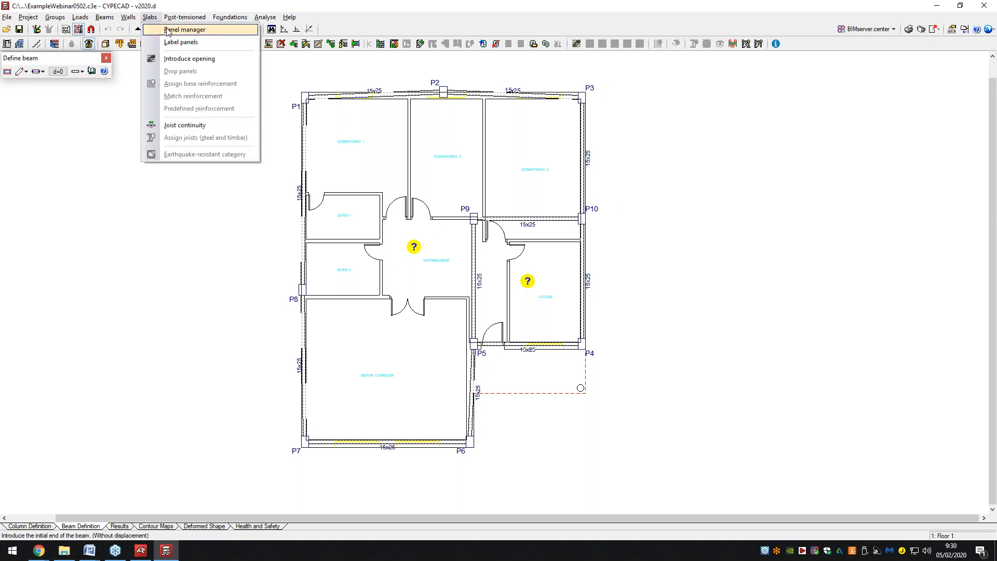
# Set the Floor 1 flat slab panel depth to 20.0 cm in the Panel manager.
pyautogui.click(167, 30)
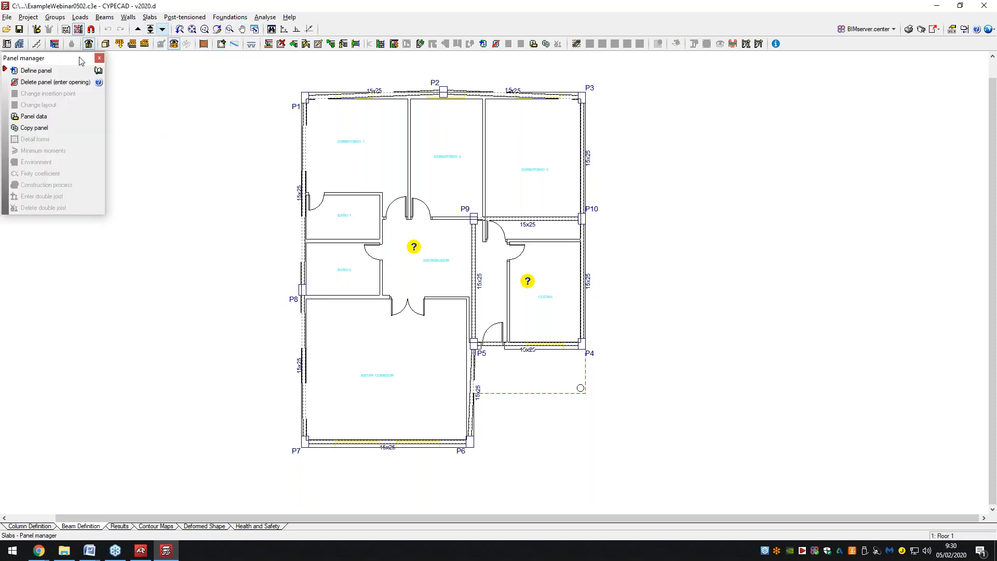
pyautogui.click(56, 72)
pyautogui.moveTo(407, 156); pyautogui.dragTo(178, 156)
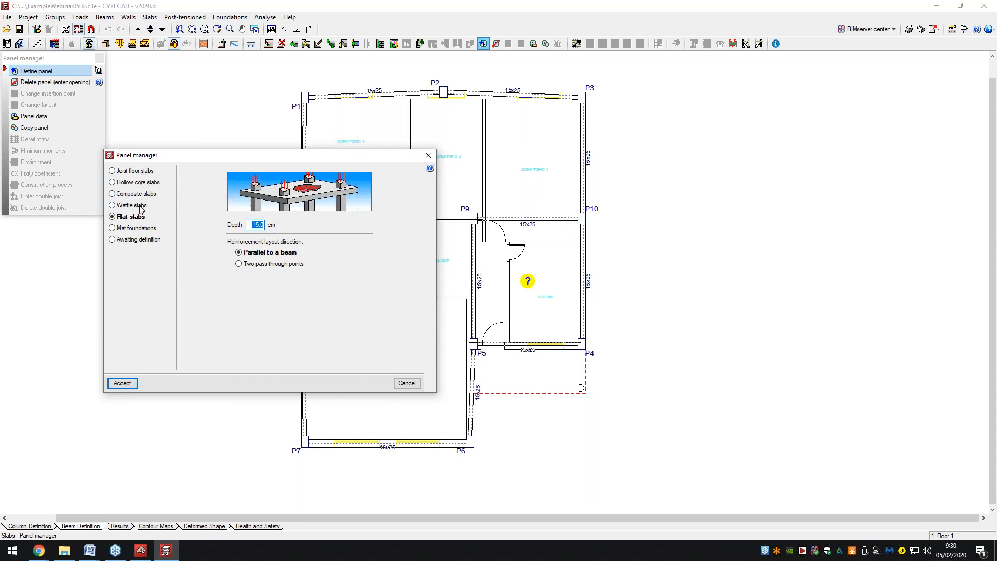
pyautogui.write('20.0')
pyautogui.click(122, 383)
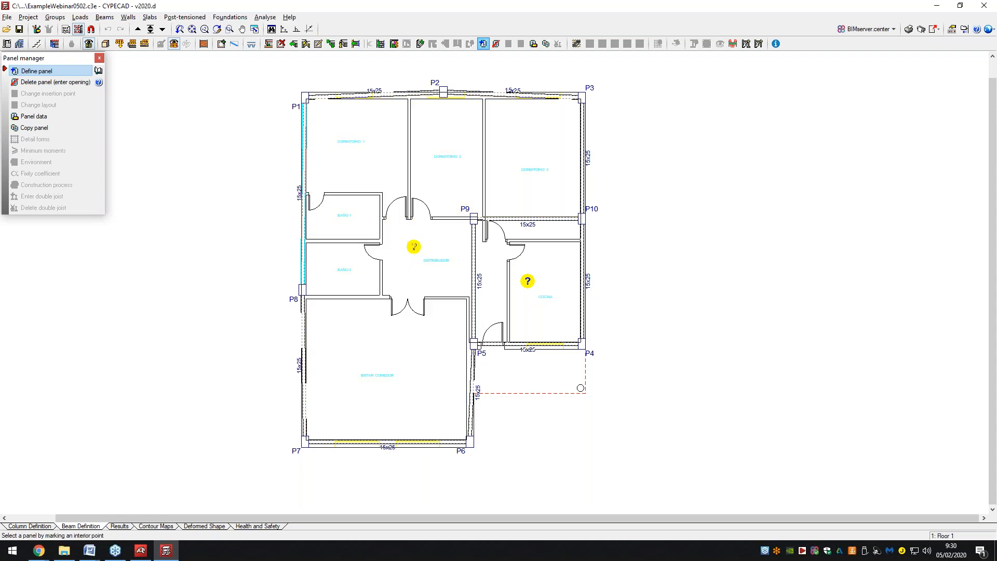
# Copy the main flat slab's properties onto the kitchen panel.
pyautogui.click(527, 281)
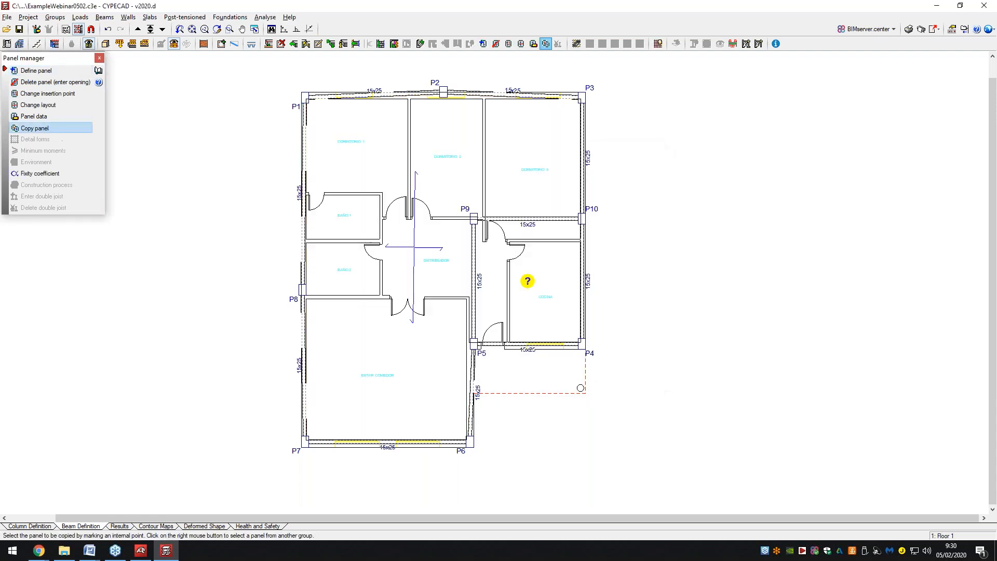
pyautogui.click(458, 292)
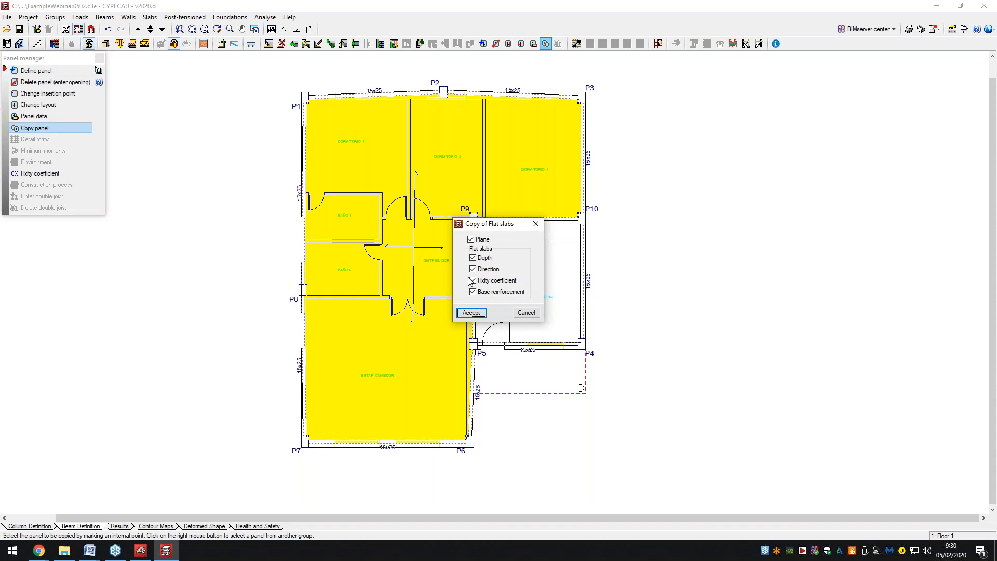
pyautogui.click(471, 312)
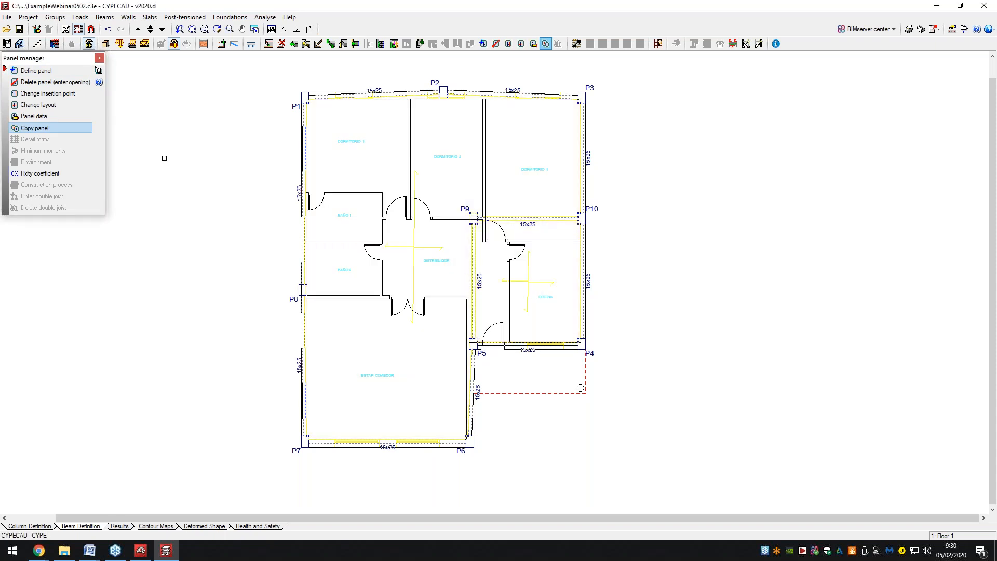
# Move up to Floor 2 and start defining beams between columns.
pyautogui.click(138, 30)
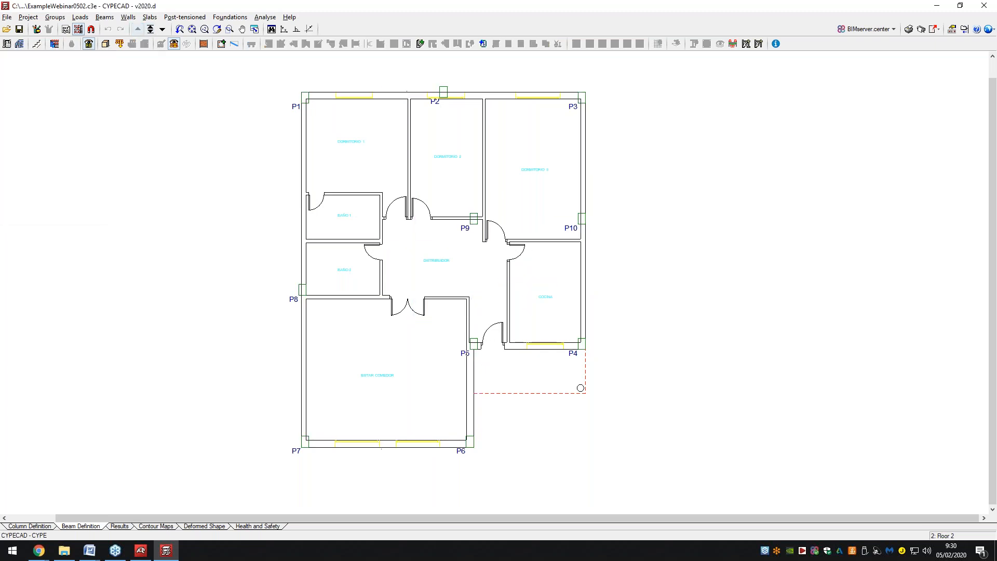
pyautogui.click(104, 17)
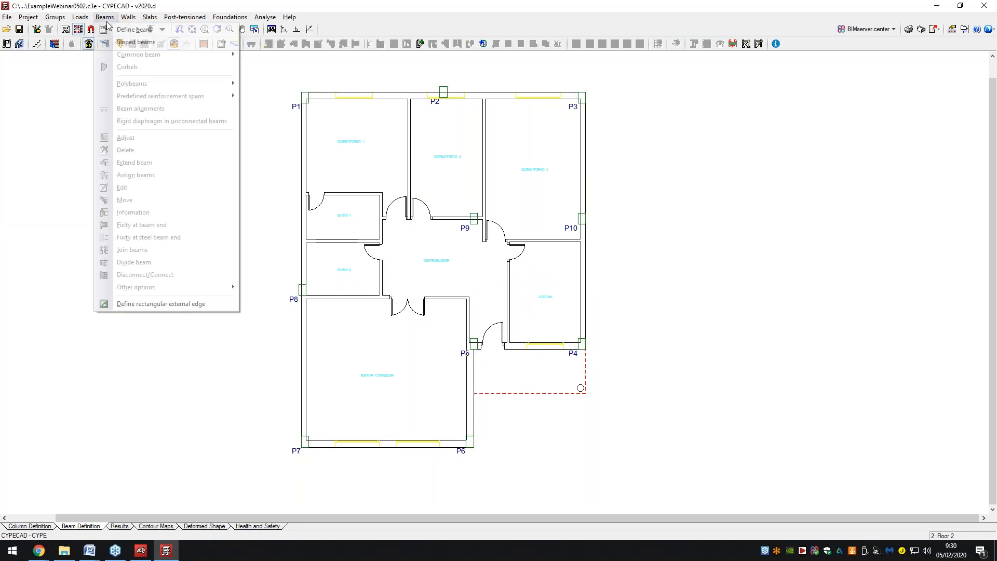
pyautogui.click(119, 30)
# Draw 15x25 beams P1–P2–P3–P10–P4–P5, plus P9–P5 and P9–P10 around the kitchen.
pyautogui.click(295, 97)
pyautogui.click(444, 92)
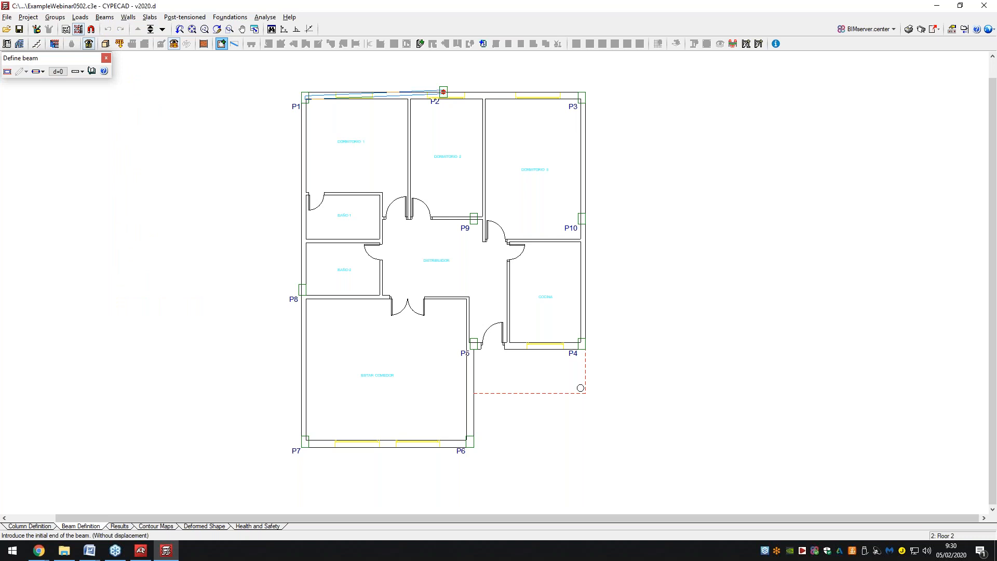
pyautogui.click(582, 97)
pyautogui.click(443, 92)
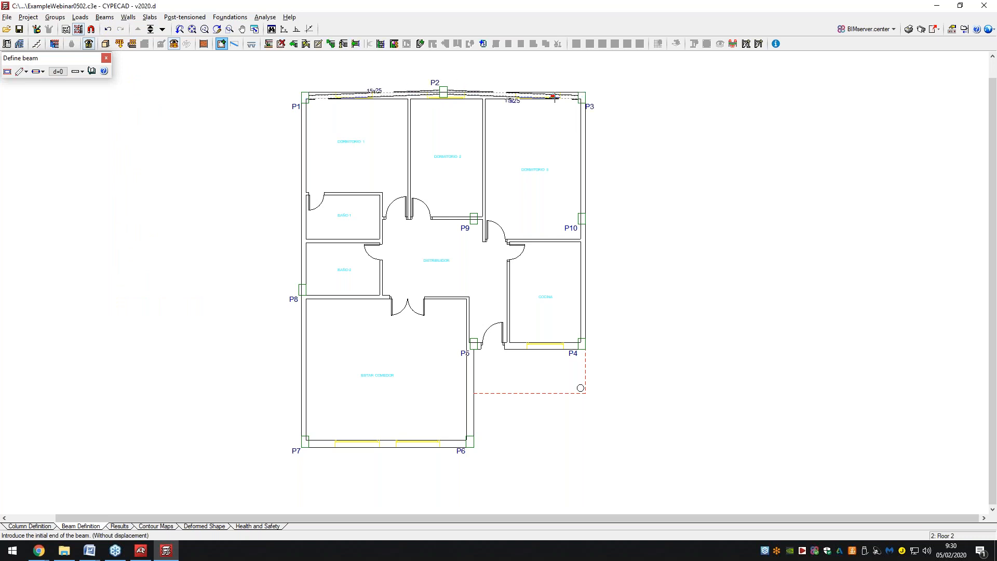
pyautogui.click(581, 97)
pyautogui.click(581, 218)
pyautogui.click(582, 218)
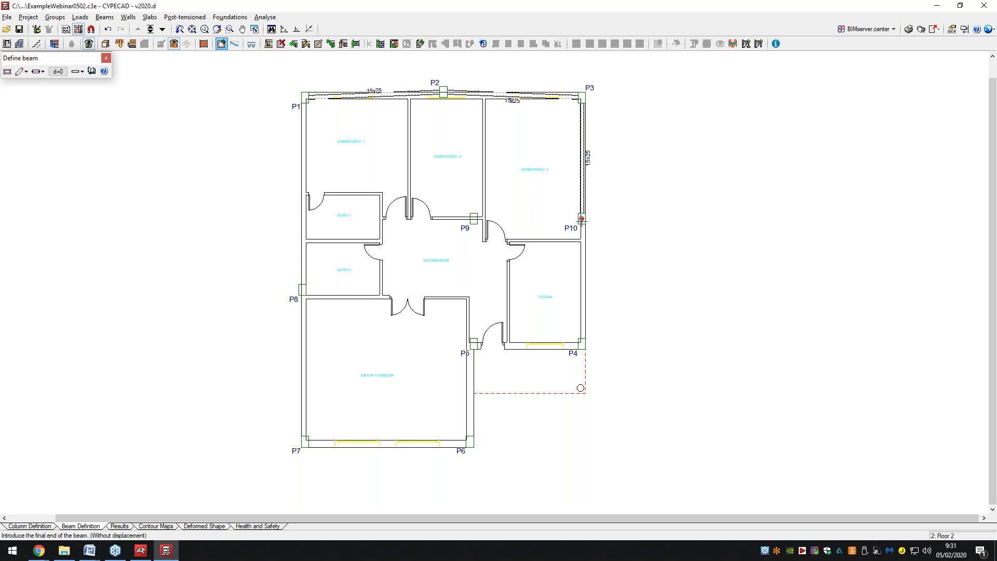
pyautogui.click(582, 343)
pyautogui.click(582, 344)
pyautogui.click(474, 343)
pyautogui.click(473, 218)
pyautogui.click(474, 344)
pyautogui.click(474, 218)
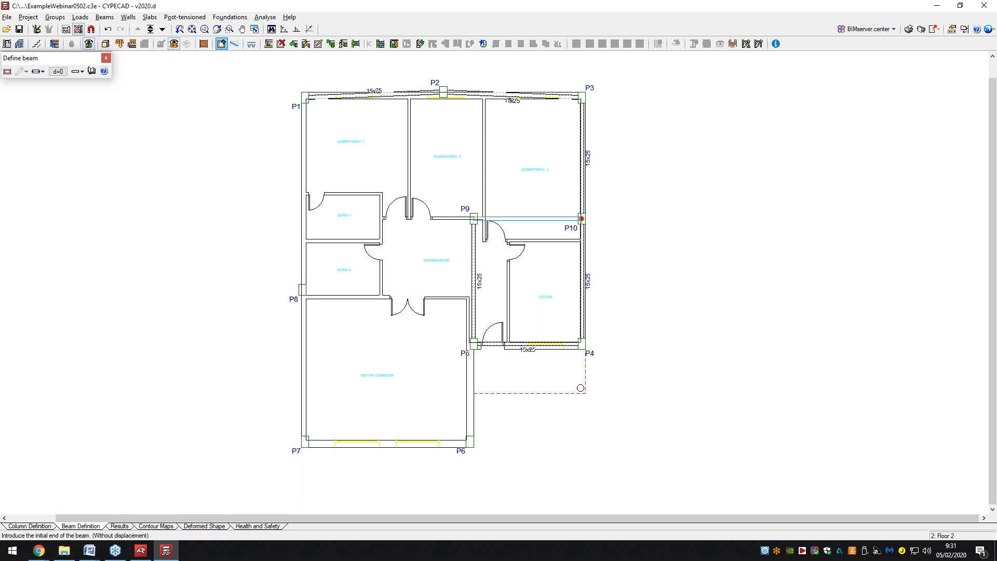
pyautogui.click(582, 218)
# Add beams P5–P6–P7–P8–P1 to close the perimeter, then finish and confirm the beam type.
pyautogui.click(474, 344)
pyautogui.click(470, 442)
pyautogui.click(470, 441)
pyautogui.click(305, 441)
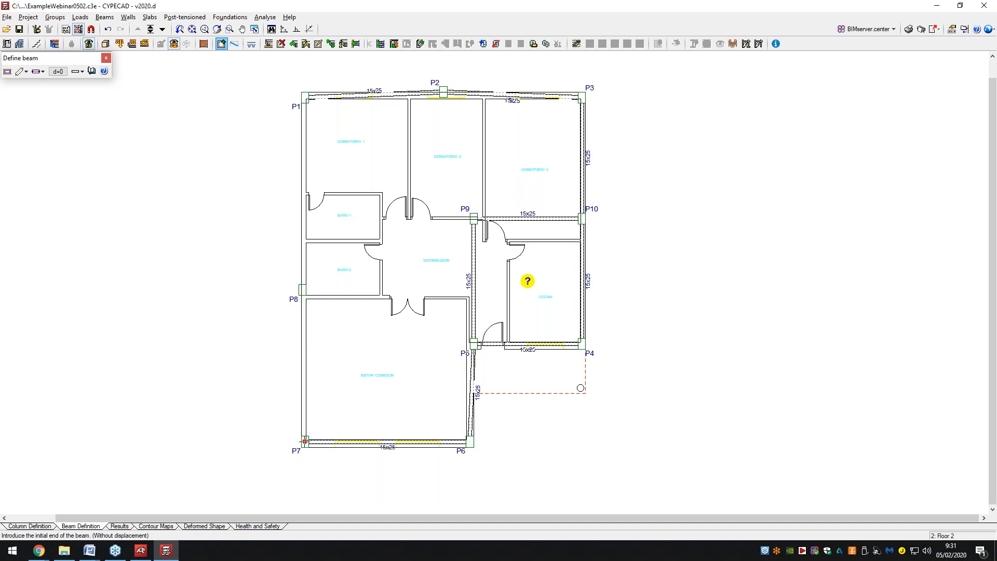
pyautogui.click(305, 442)
pyautogui.click(302, 289)
pyautogui.click(302, 289)
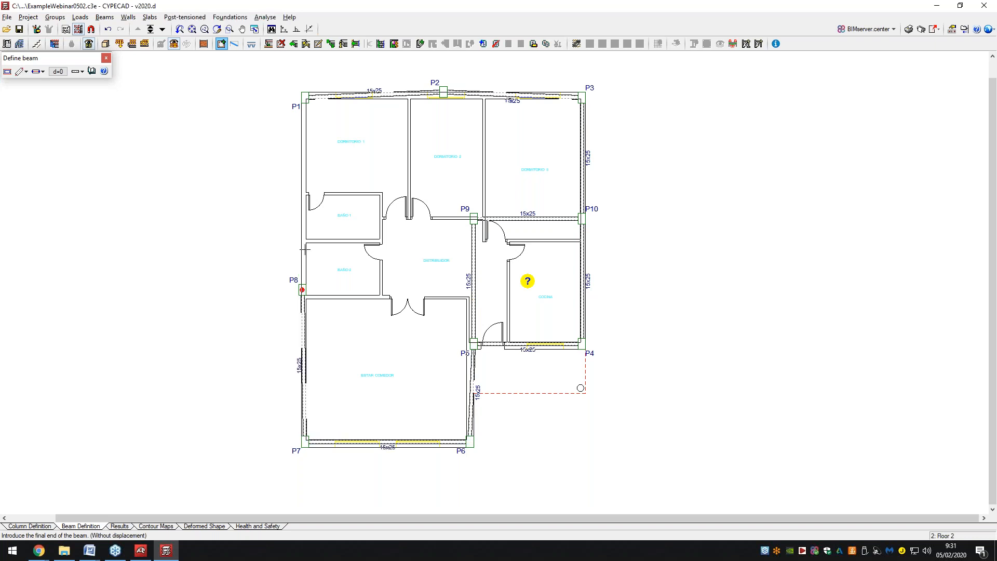
pyautogui.click(305, 96)
pyautogui.rightClick(305, 97)
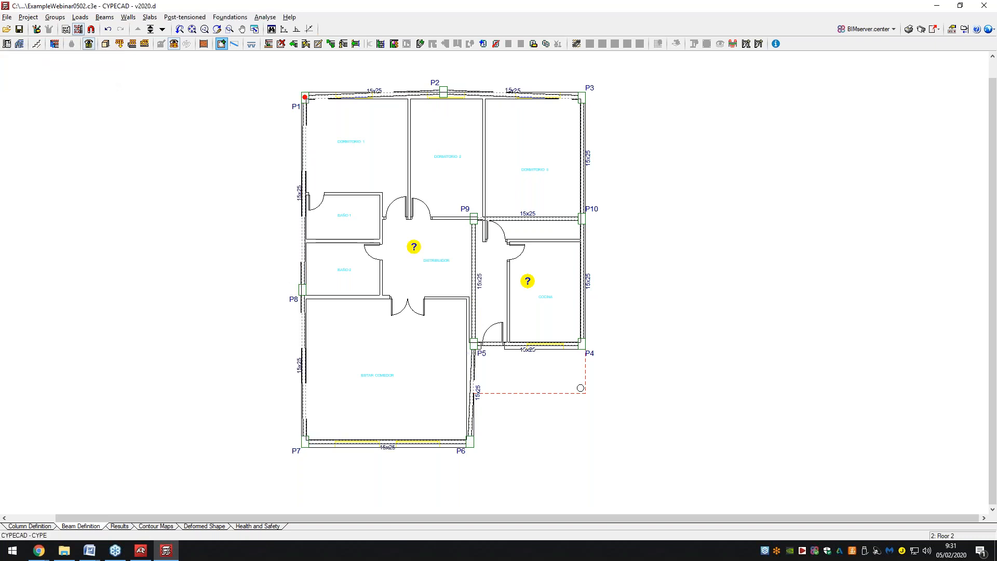
pyautogui.click(337, 381)
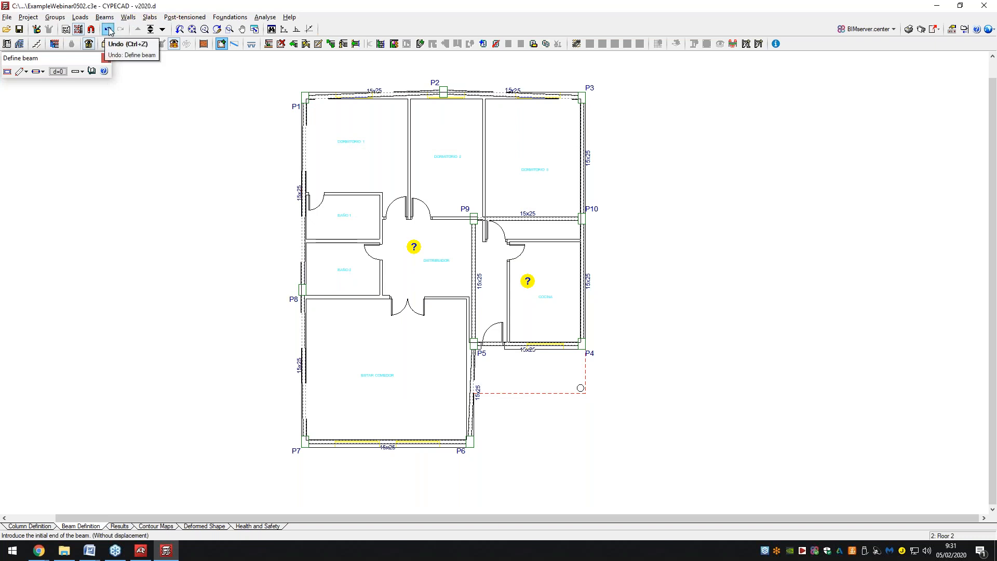
pyautogui.click(65, 19)
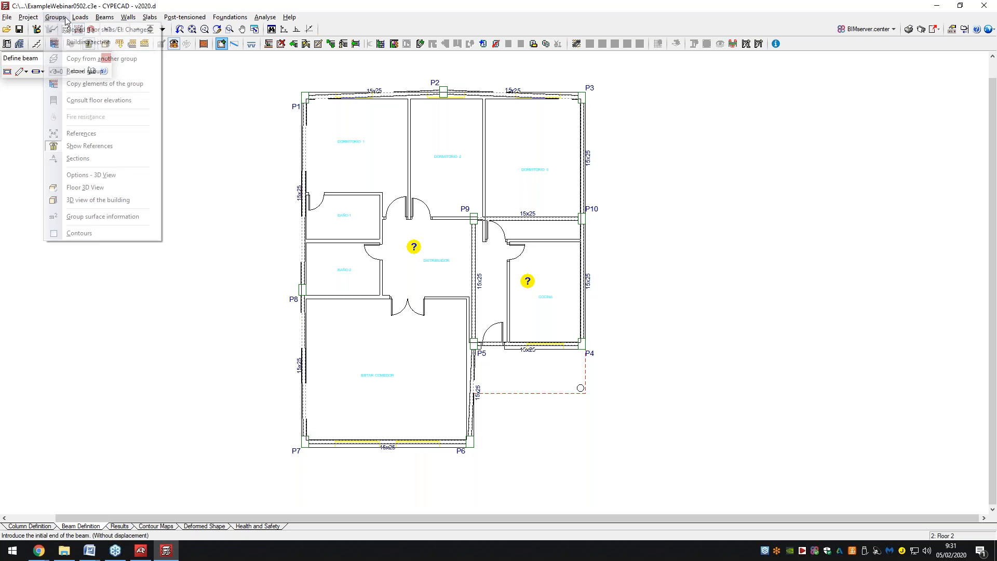
# Copy Floor 1's layout onto Floor 2 via Copy from another group, confirming the replacement.
pyautogui.click(83, 61)
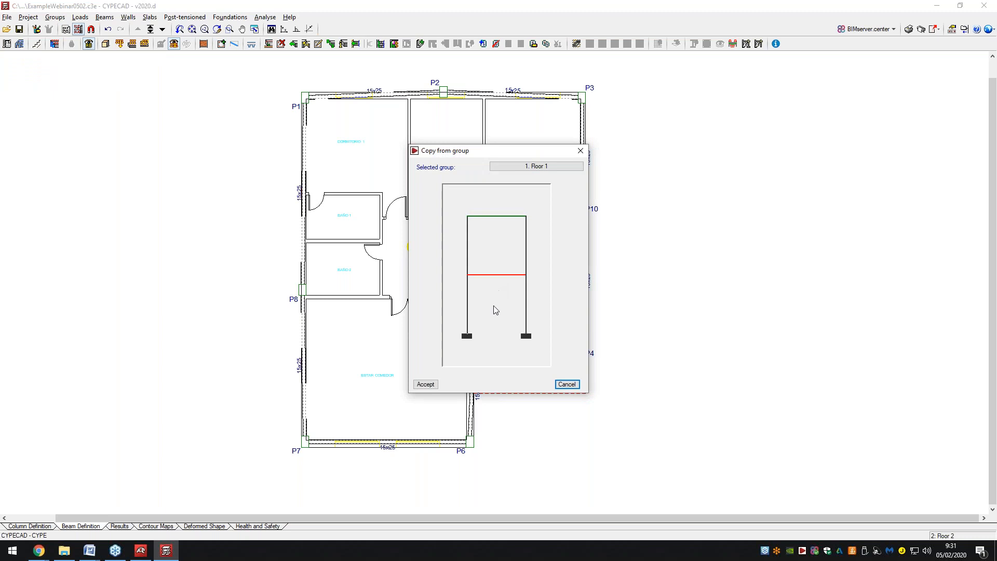
pyautogui.click(426, 384)
pyautogui.click(358, 275)
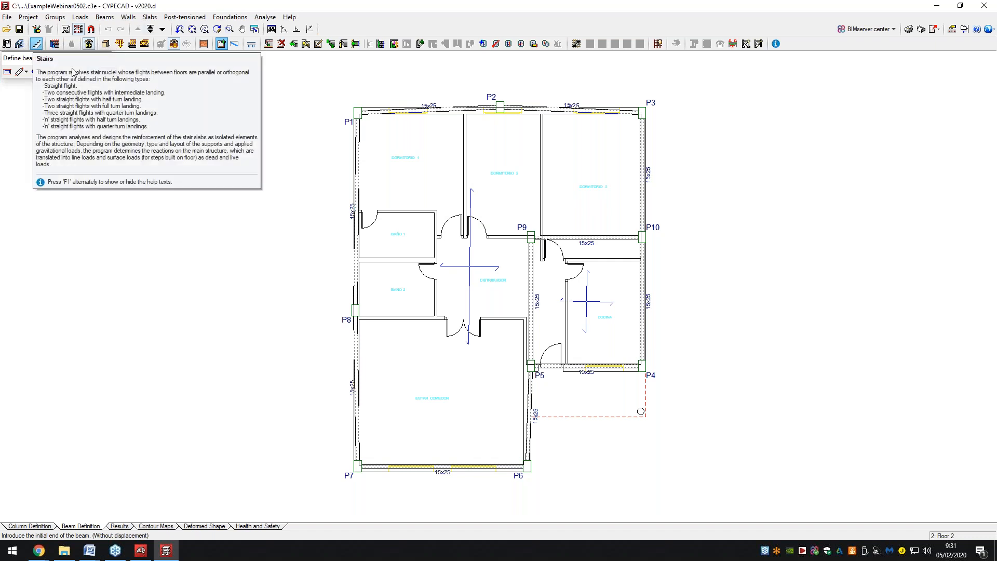
# Step down to the 0: Foundations level plan.
pyautogui.scroll(2, 703, 291)
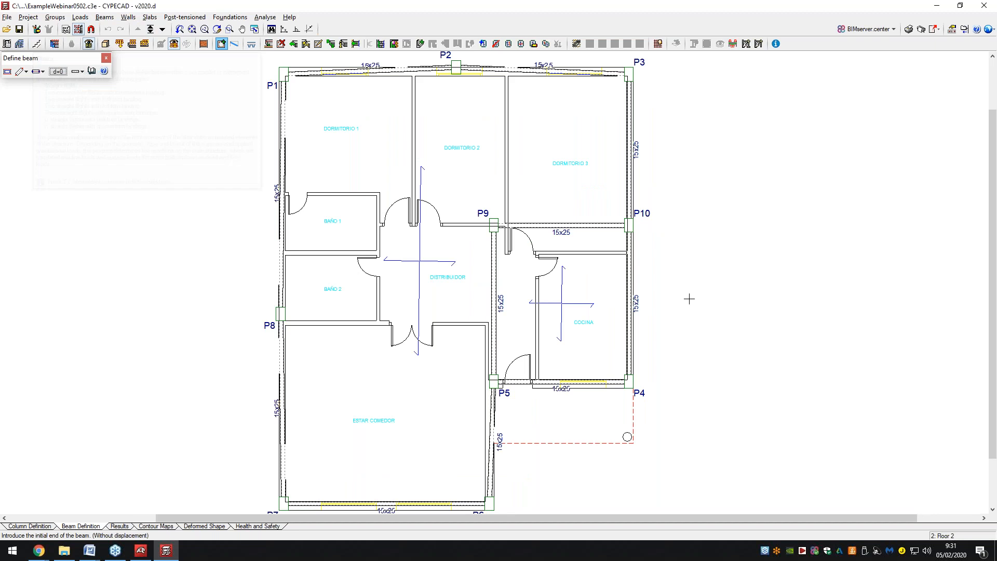
pyautogui.click(162, 29)
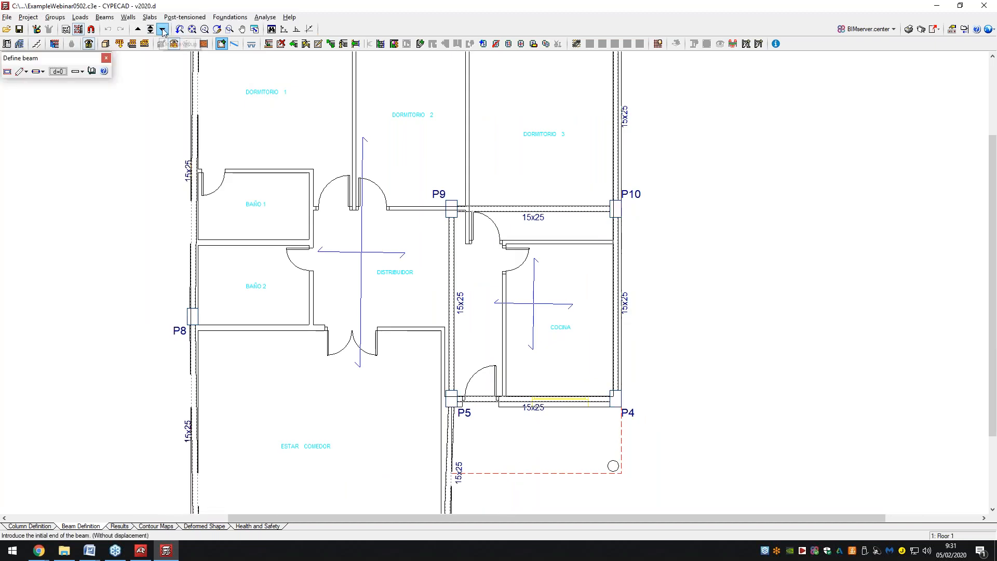
pyautogui.scroll(-2, 368, 219)
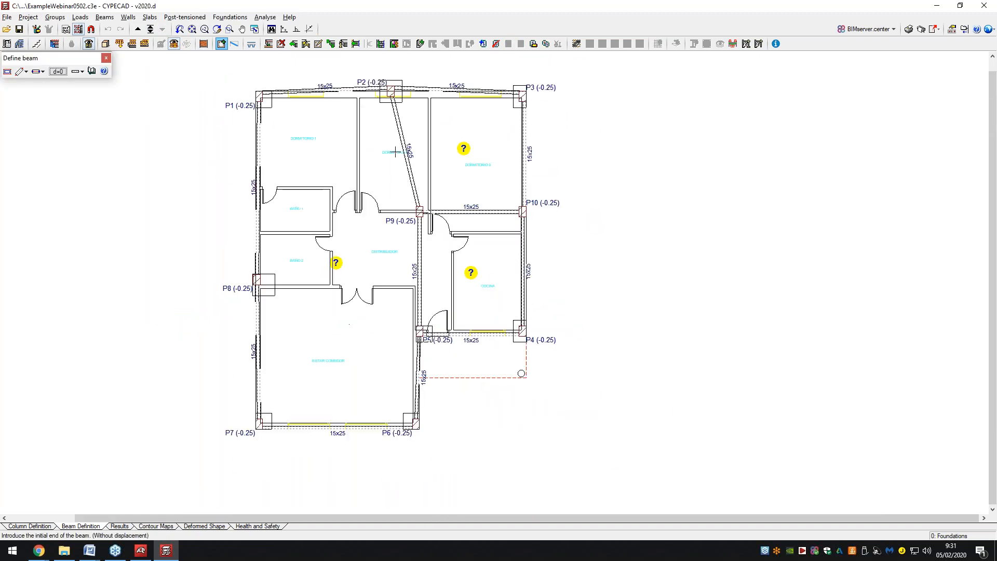
pyautogui.scroll(3, 535, 232)
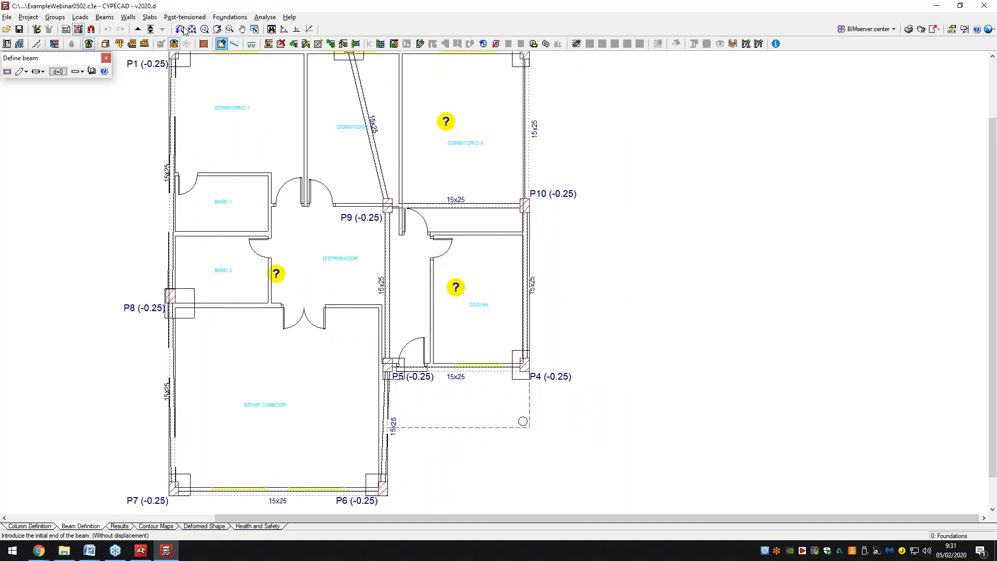
# On Floor 1, draw a new-type beam across the kitchen from beam P9–P5 to beam P10–P4.
pyautogui.click(137, 29)
pyautogui.click(105, 17)
pyautogui.click(86, 72)
pyautogui.press('Escape')
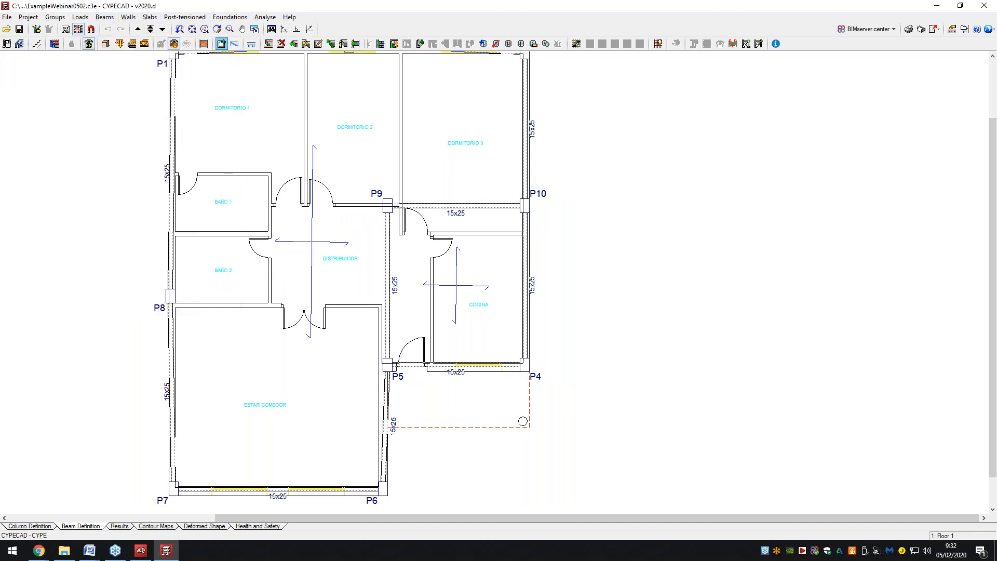
pyautogui.click(372, 241)
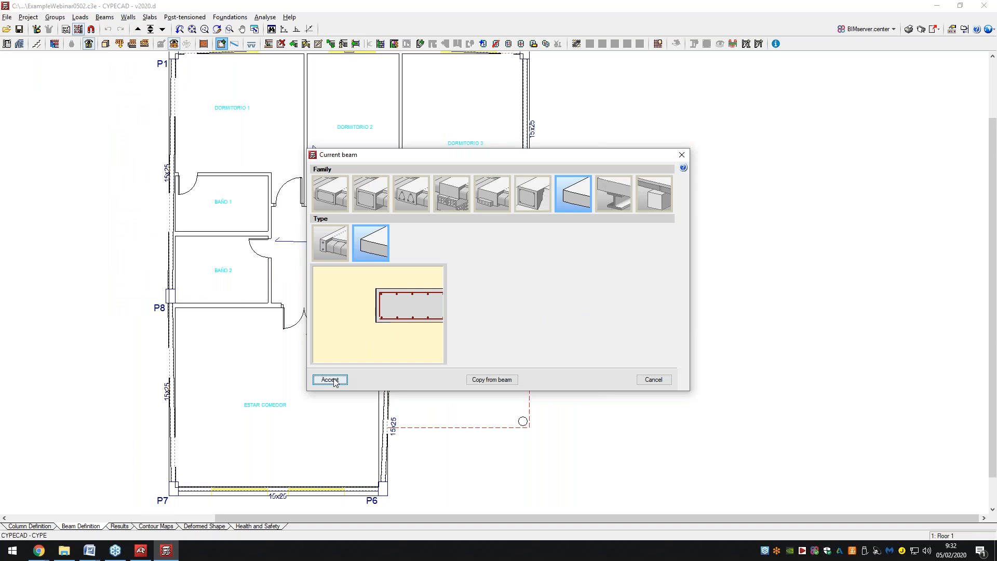
pyautogui.click(329, 378)
pyautogui.click(387, 263)
pyautogui.click(525, 263)
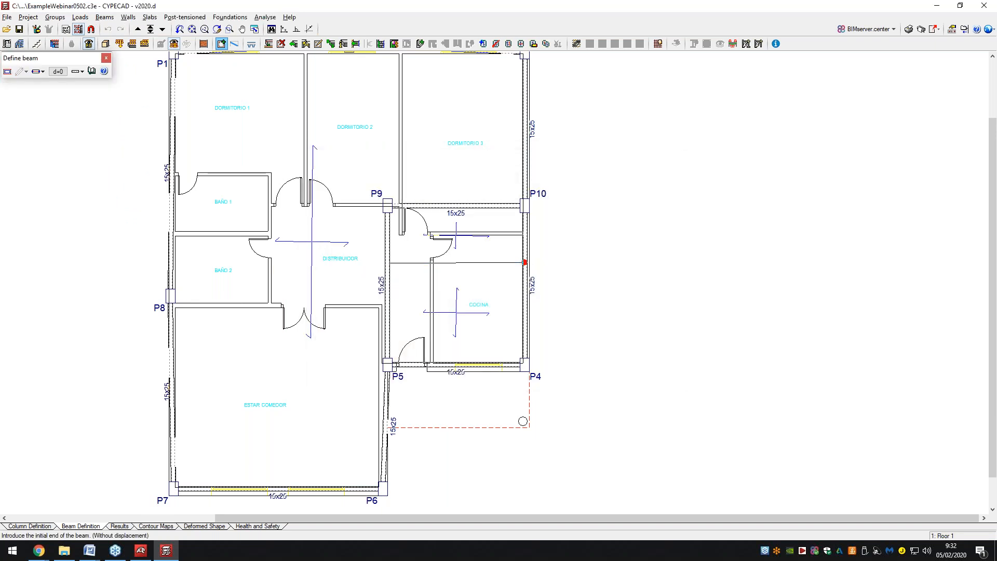
pyautogui.press('Escape')
pyautogui.click(329, 380)
# Delete the kitchen (COCINA) slab panel in the Panel manager so it becomes an opening.
pyautogui.click(150, 17)
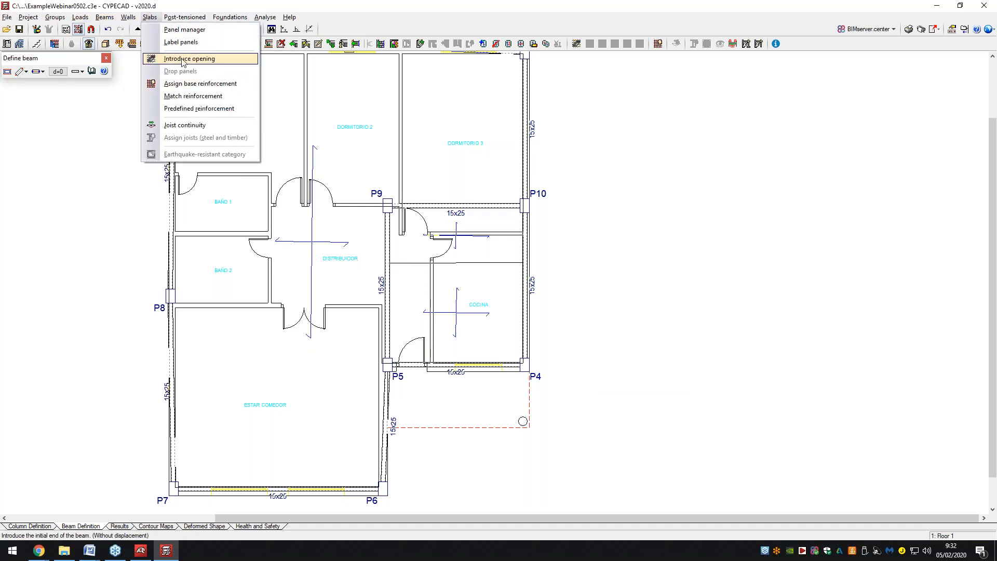
pyautogui.click(183, 60)
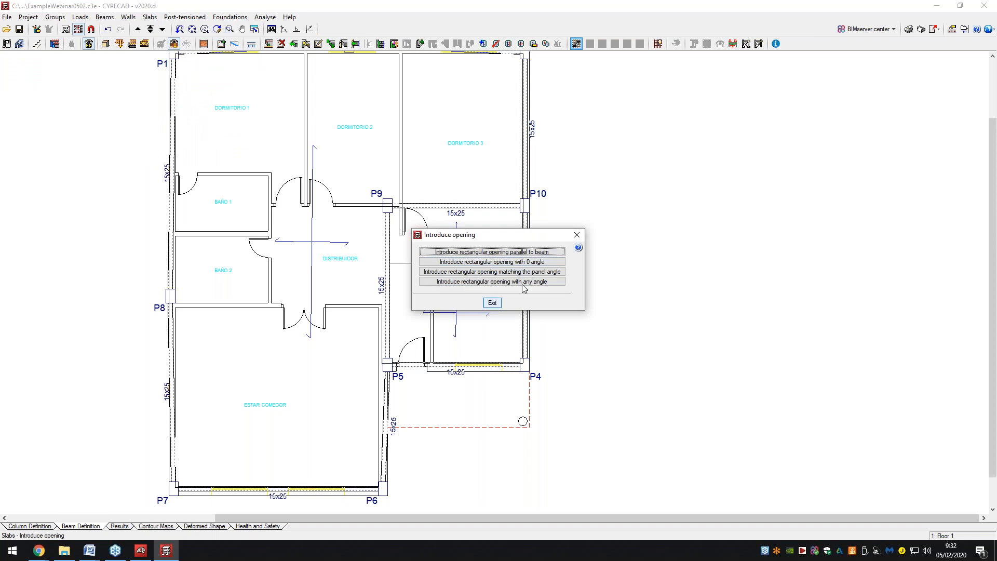
pyautogui.click(572, 232)
pyautogui.click(148, 17)
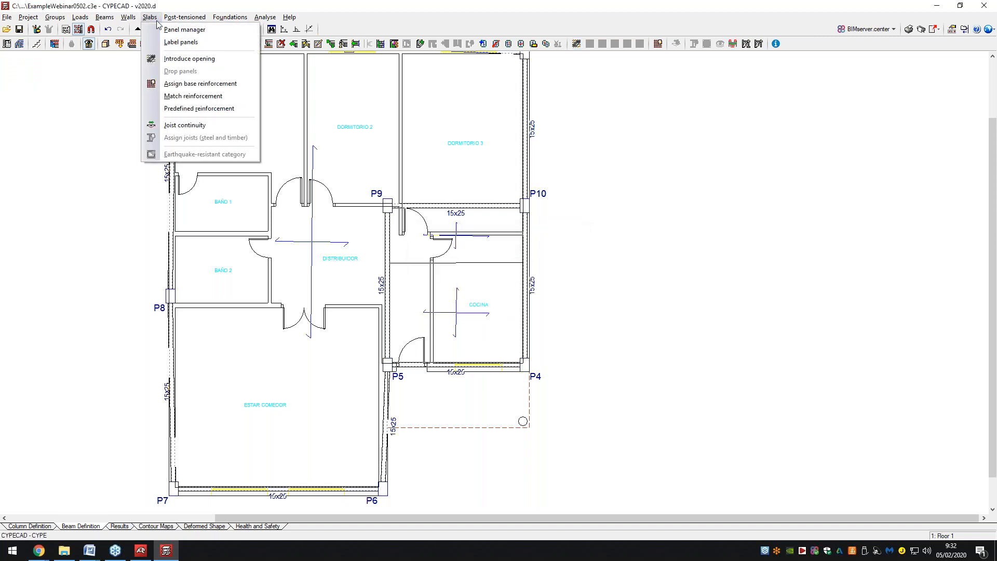
pyautogui.click(166, 30)
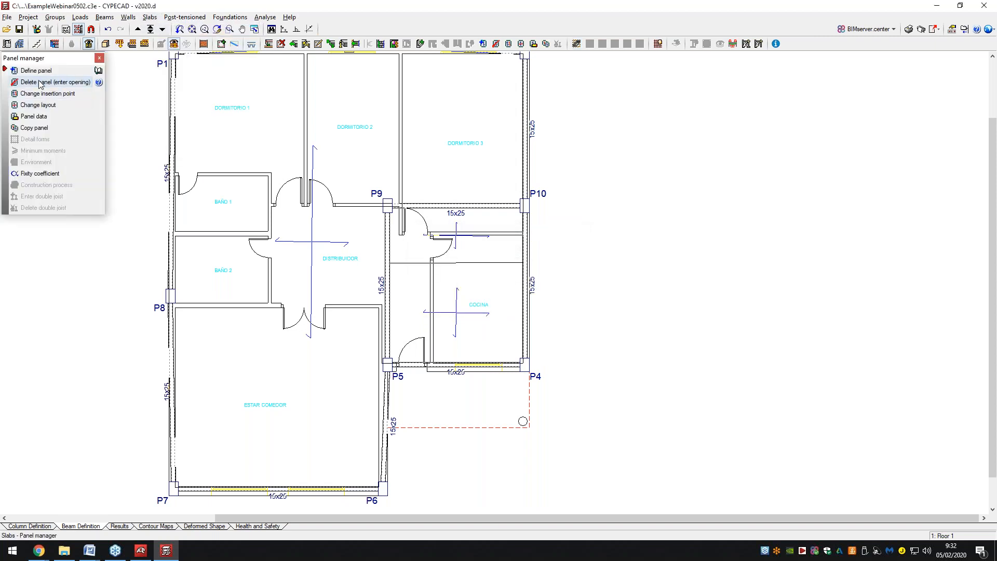
pyautogui.click(54, 82)
pyautogui.click(485, 286)
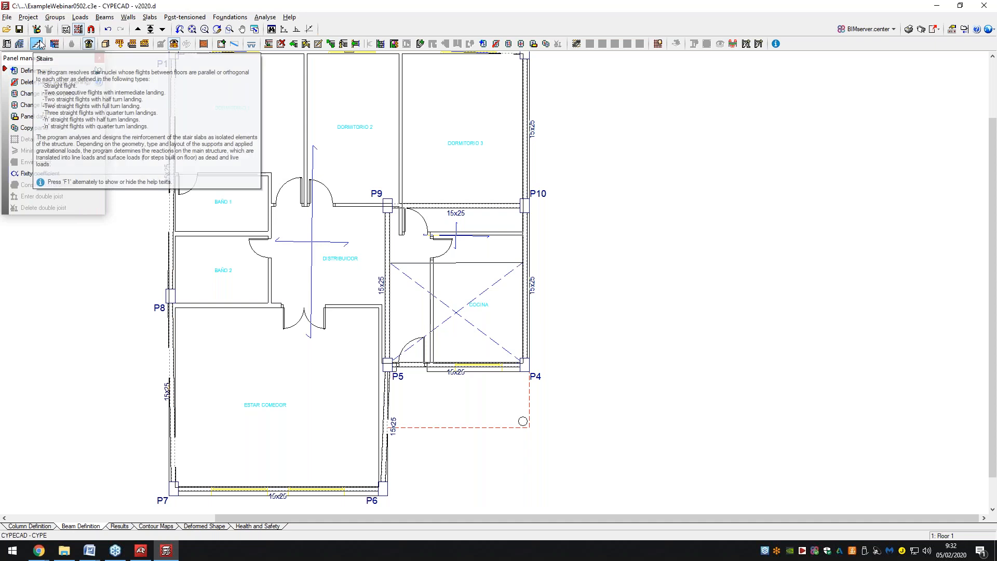
# Start a new staircase, closing the Help window and picking its reference point on the plan.
pyautogui.click(39, 44)
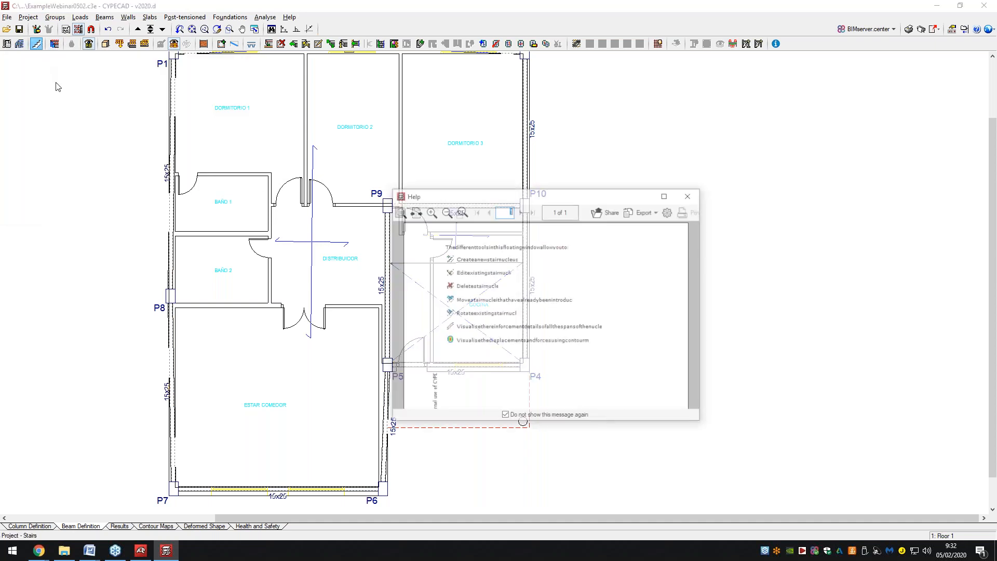
pyautogui.click(700, 195)
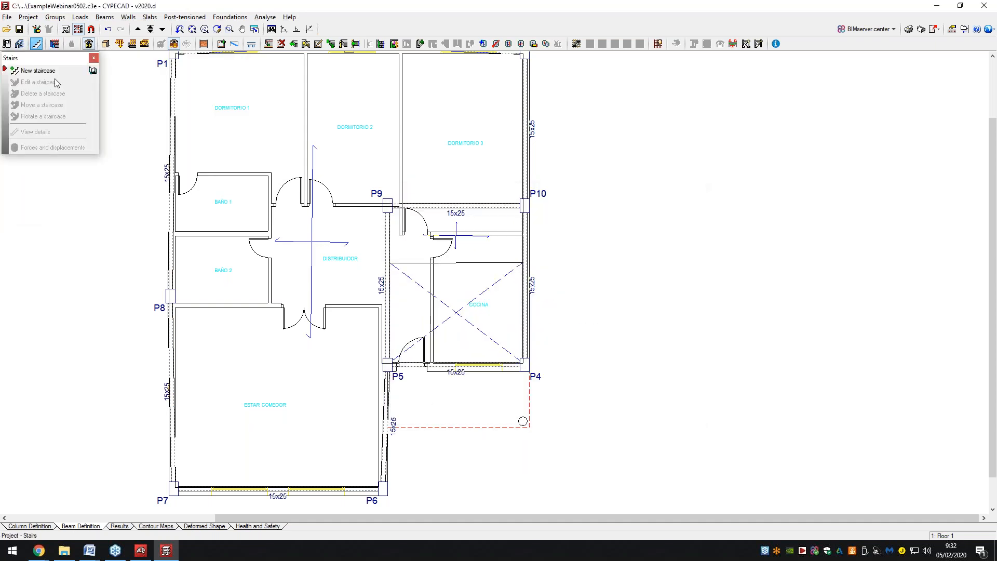
pyautogui.click(54, 73)
pyautogui.click(523, 421)
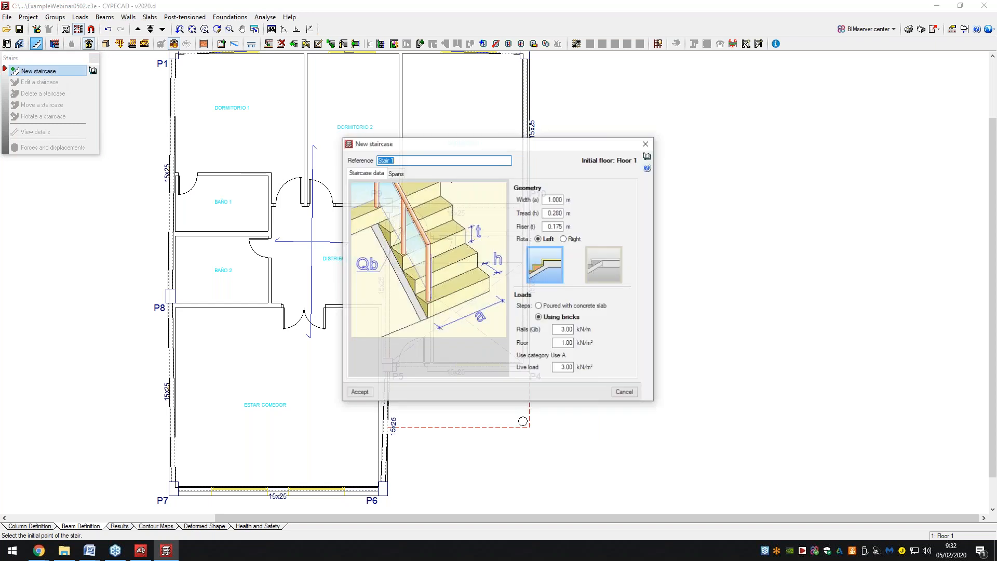
pyautogui.moveTo(485, 148); pyautogui.dragTo(500, 141)
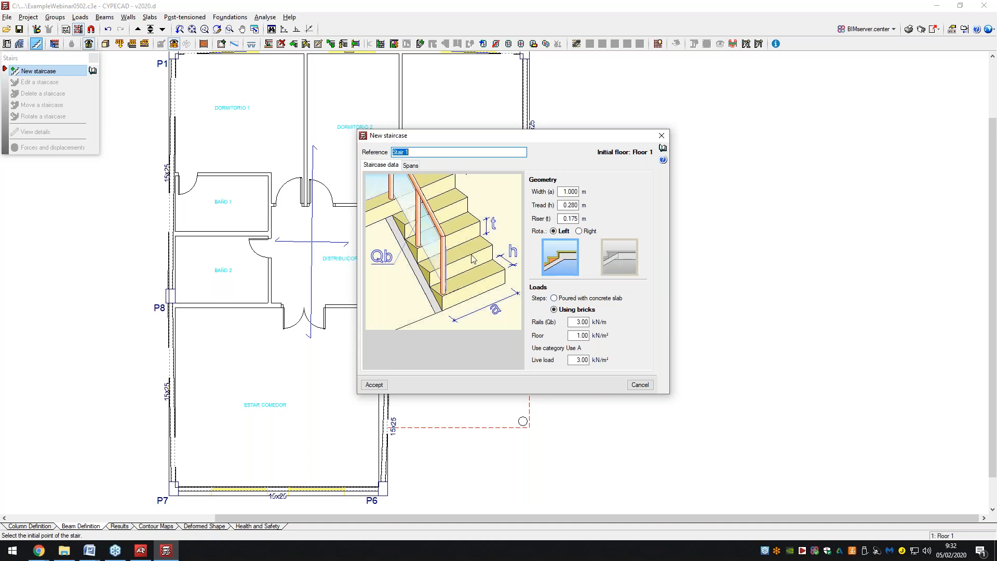
# Add a flight with a new U-shaped stair type named Stairs and accept all dialogs.
pyautogui.click(411, 165)
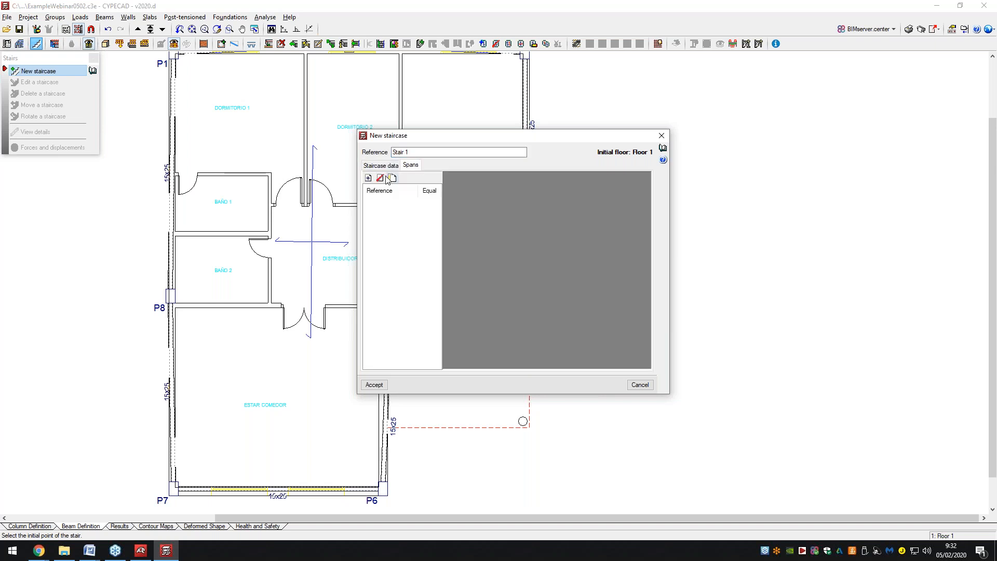
pyautogui.click(368, 178)
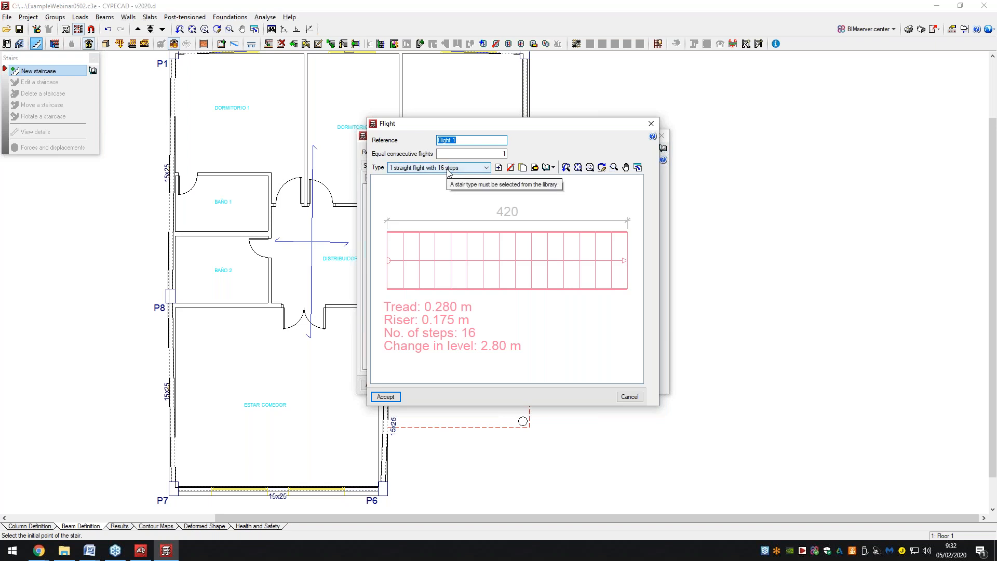
pyautogui.click(498, 167)
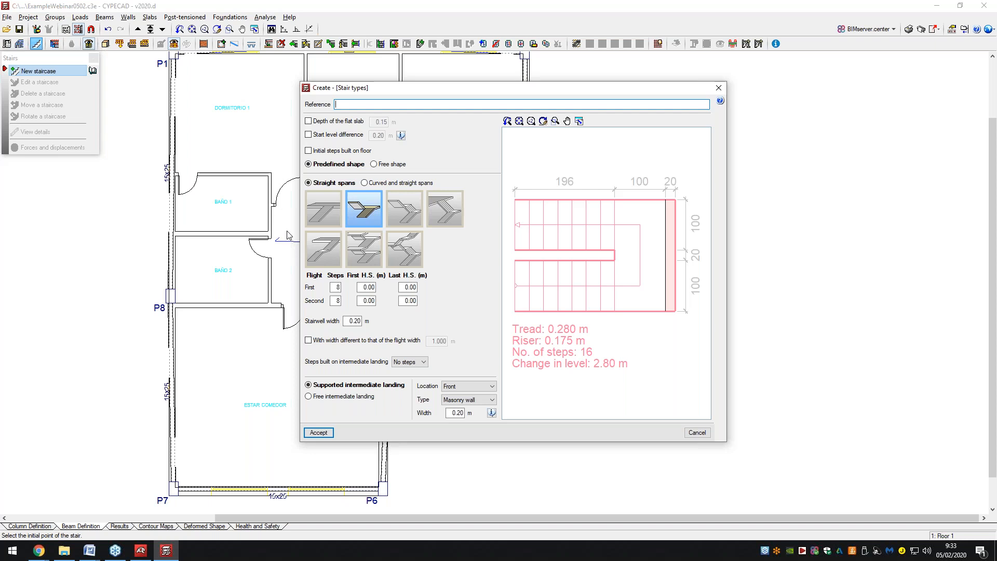
pyautogui.click(318, 433)
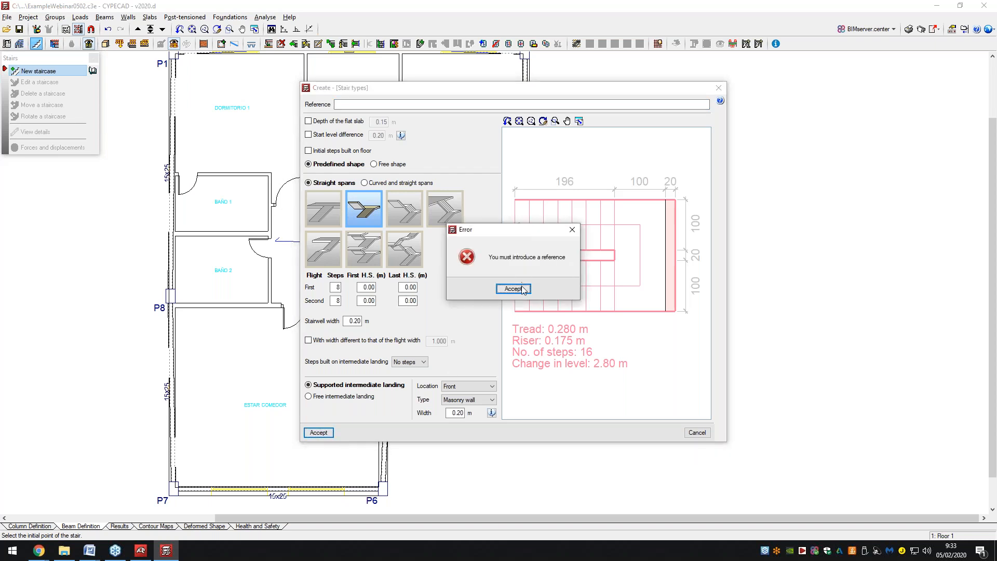
pyautogui.press('Return')
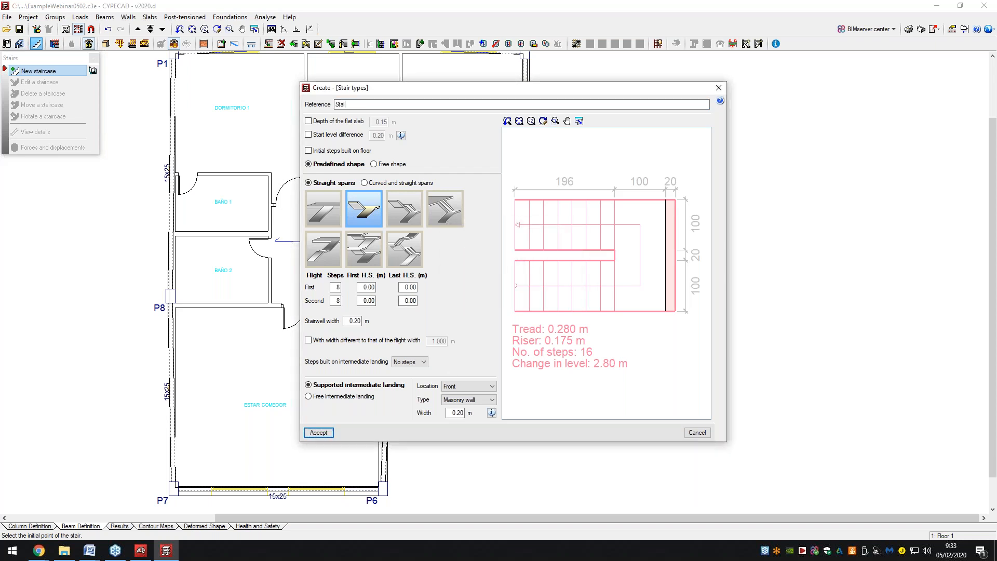
pyautogui.click(328, 434)
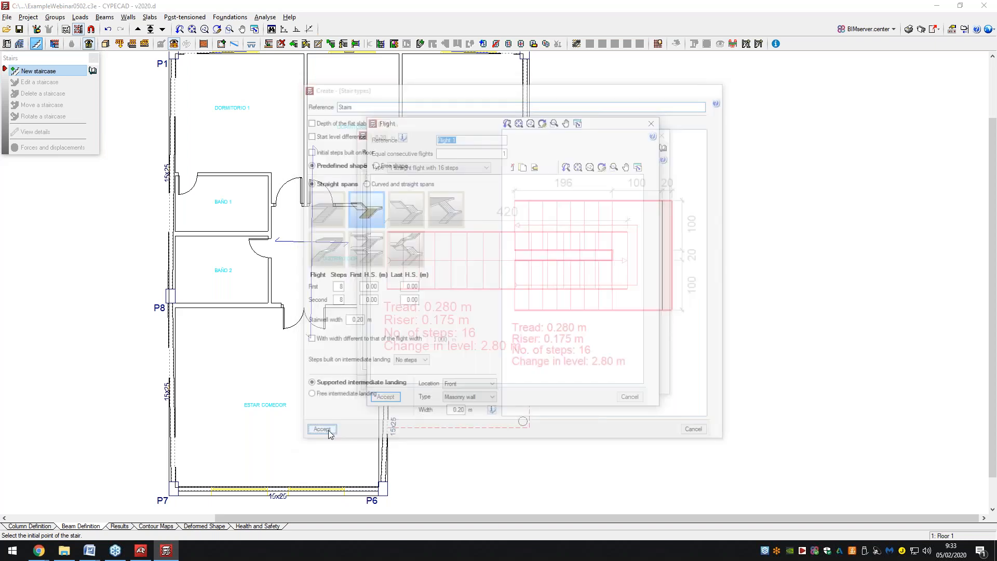
pyautogui.click(384, 396)
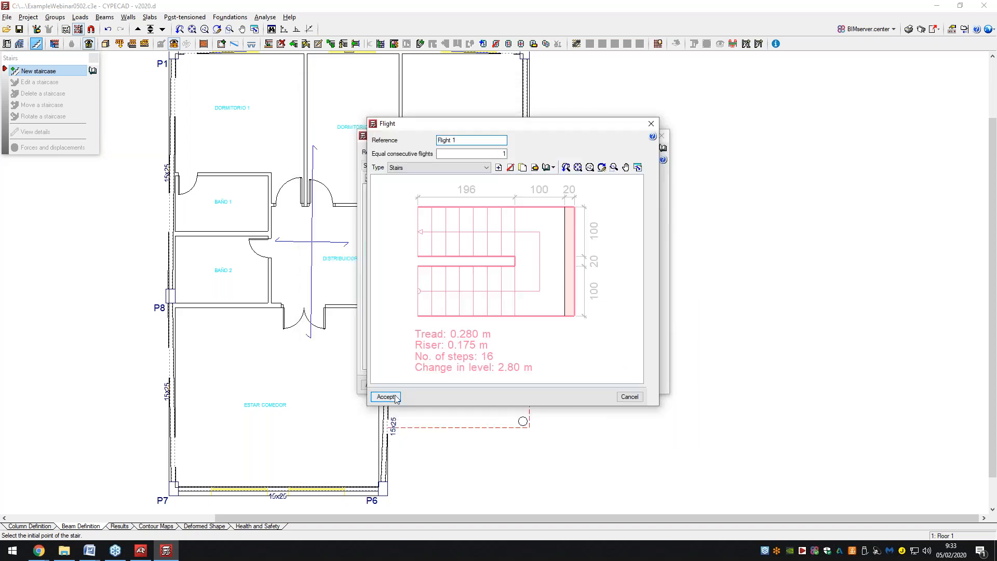
pyautogui.click(375, 385)
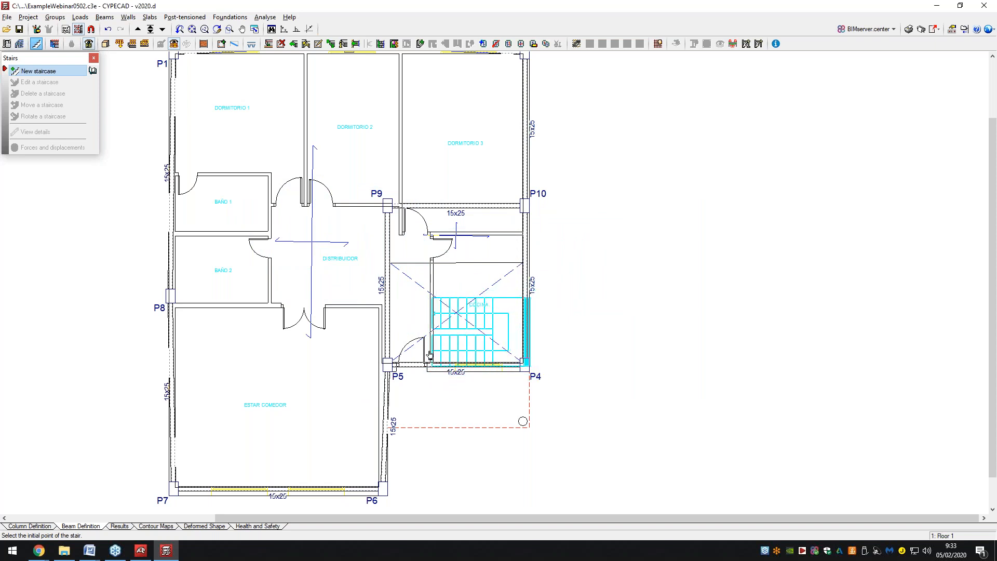
# Place the staircase starting near column P5, running vertically with orthogonal mode on.
pyautogui.click(424, 349)
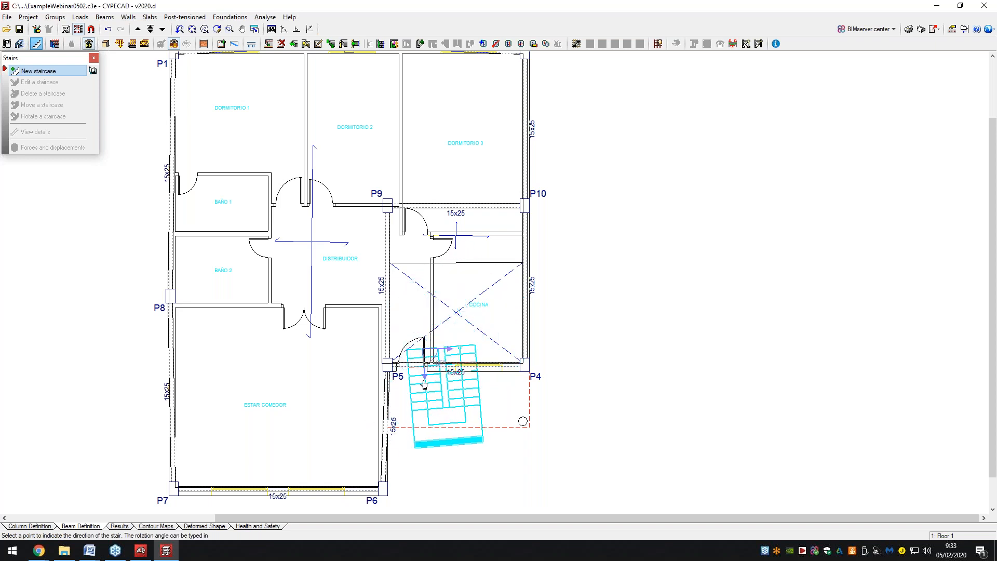
pyautogui.click(296, 29)
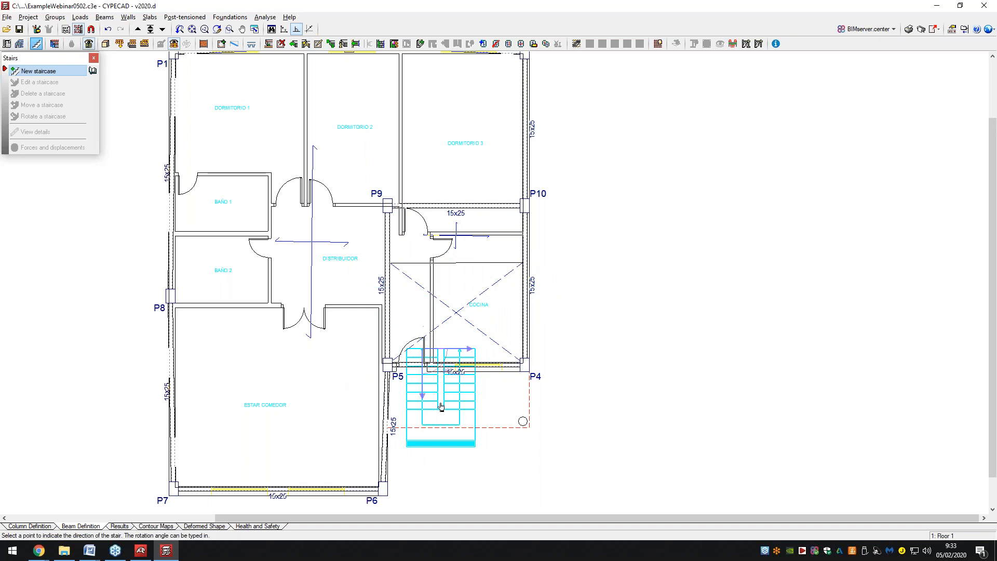
pyautogui.click(446, 414)
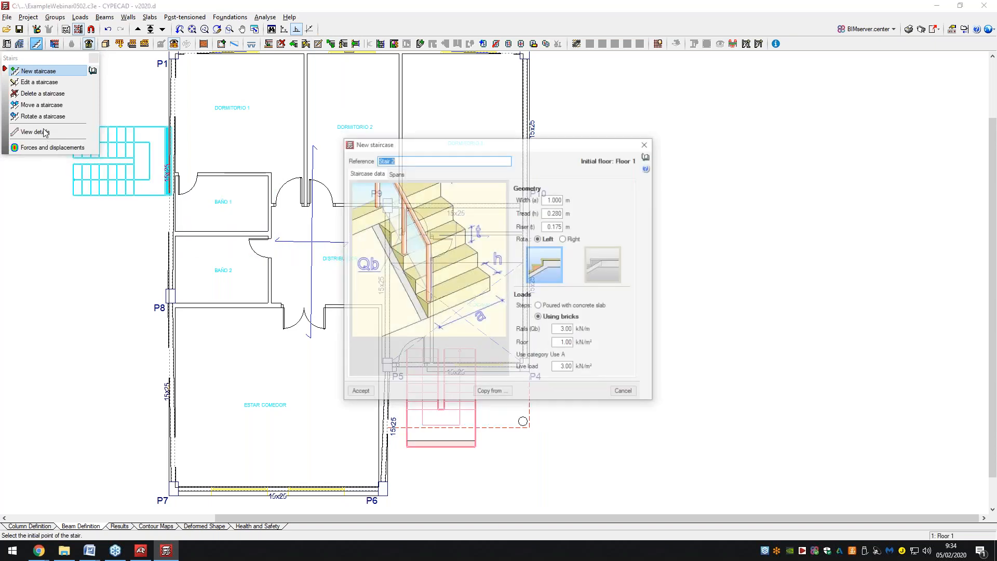
# Move the staircase into the kitchen slab opening and close the Stairs panel.
pyautogui.click(647, 144)
pyautogui.click(83, 106)
pyautogui.click(407, 442)
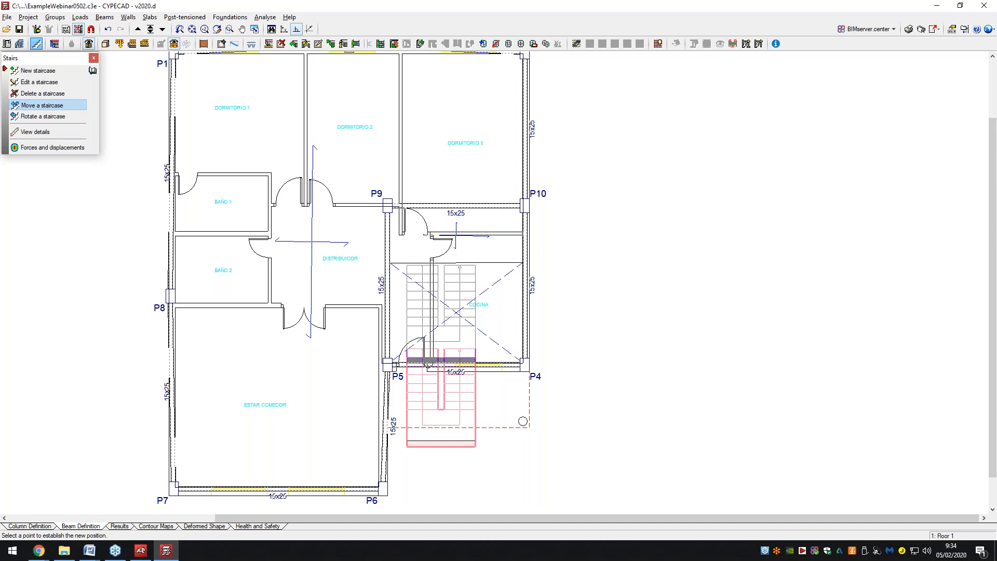
pyautogui.click(427, 365)
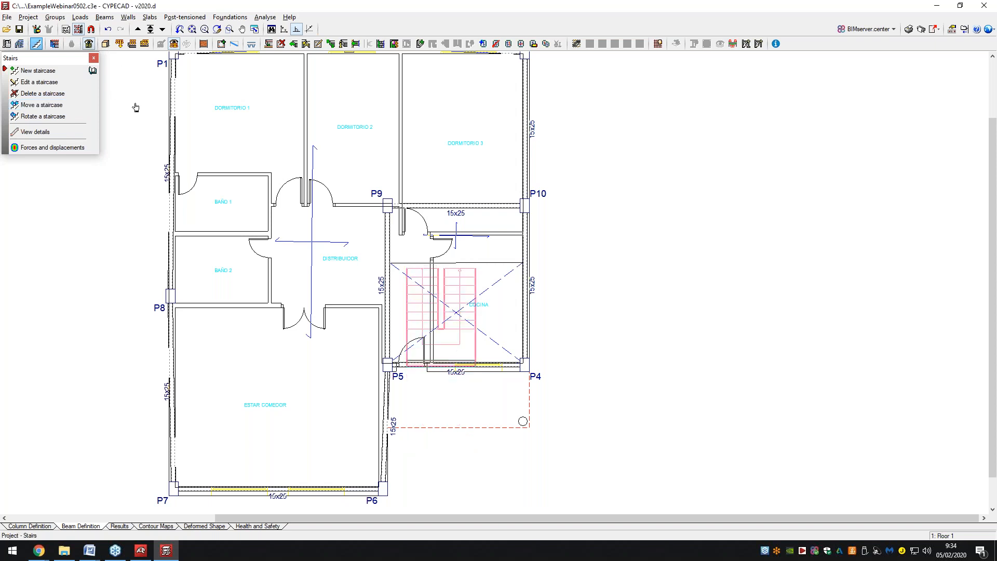
pyautogui.click(93, 58)
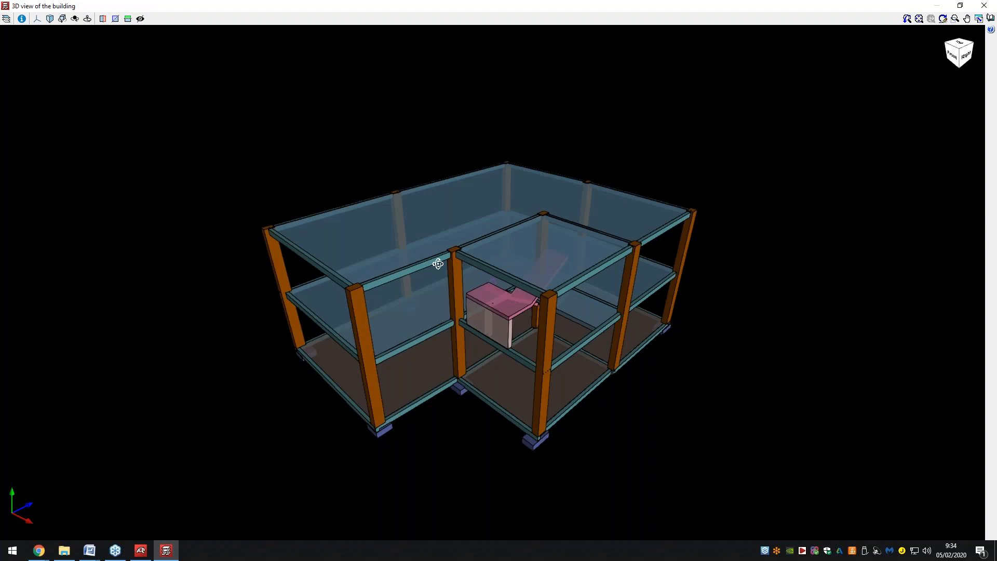
# Orbit the 3D view to inspect the staircase, then close it and go up to Floor 2.
pyautogui.moveTo(437, 264); pyautogui.dragTo(469, 271)
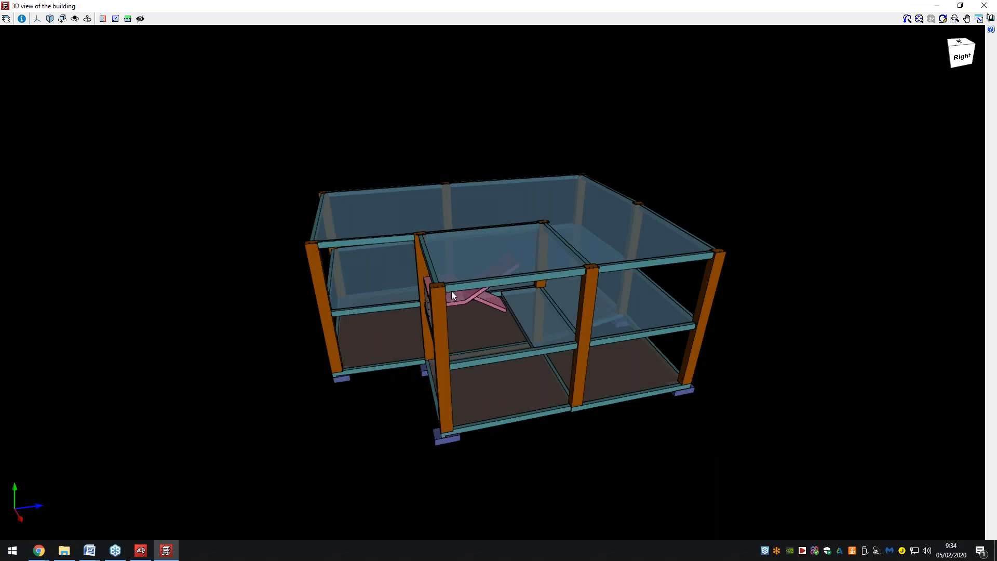
pyautogui.click(984, 5)
pyautogui.click(137, 29)
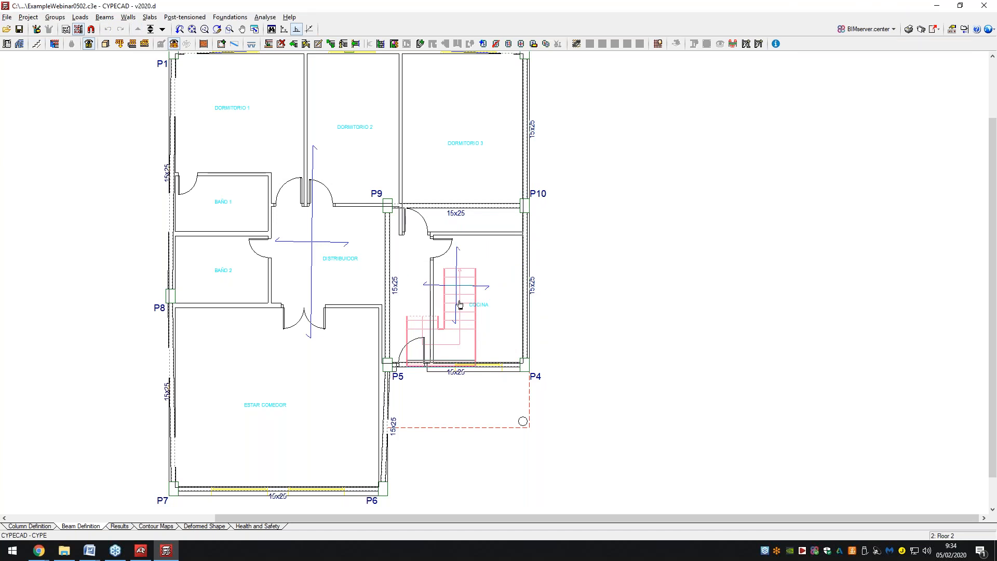
# Add a Floor 2 beam spanning from the right kitchen wall to the left kitchen wall.
pyautogui.scroll(1, 555, 285)
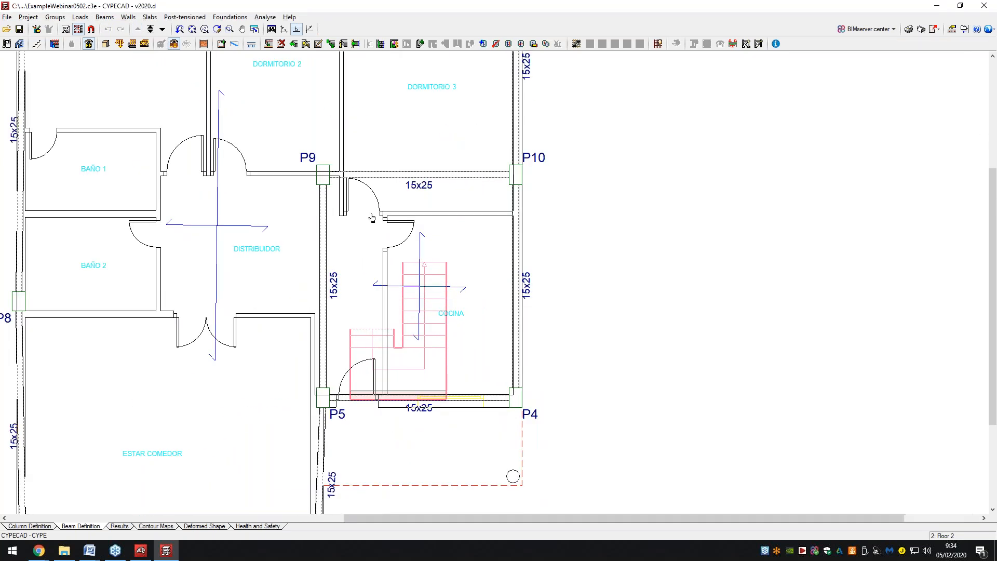
pyautogui.click(104, 18)
pyautogui.click(104, 19)
pyautogui.click(162, 29)
pyautogui.click(104, 16)
pyautogui.click(149, 31)
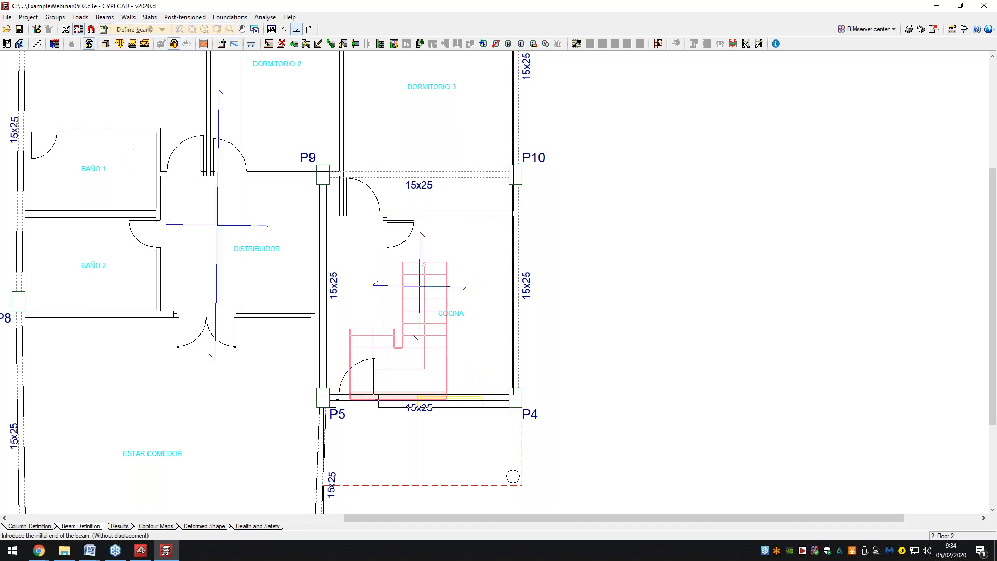
pyautogui.click(323, 254)
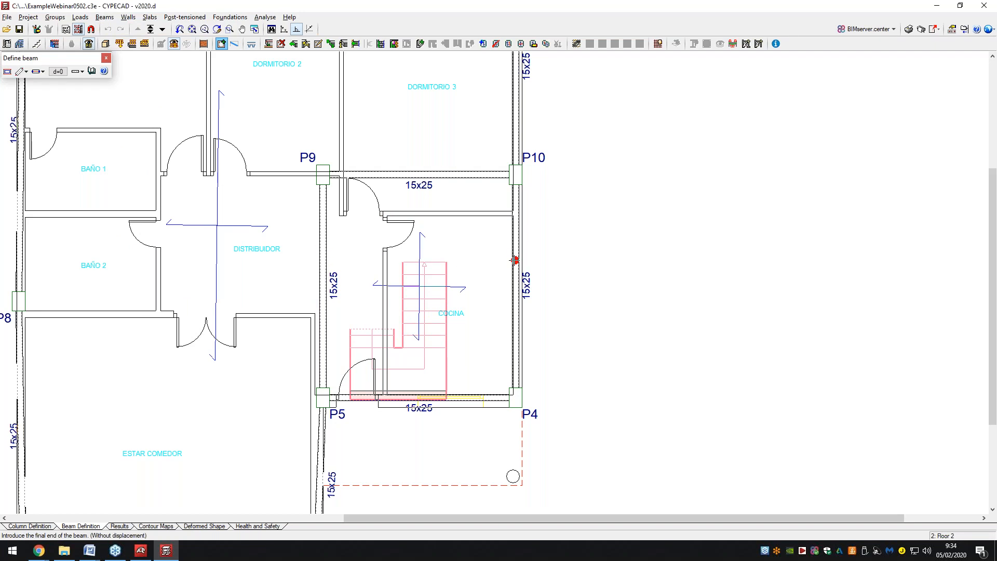
pyautogui.click(323, 261)
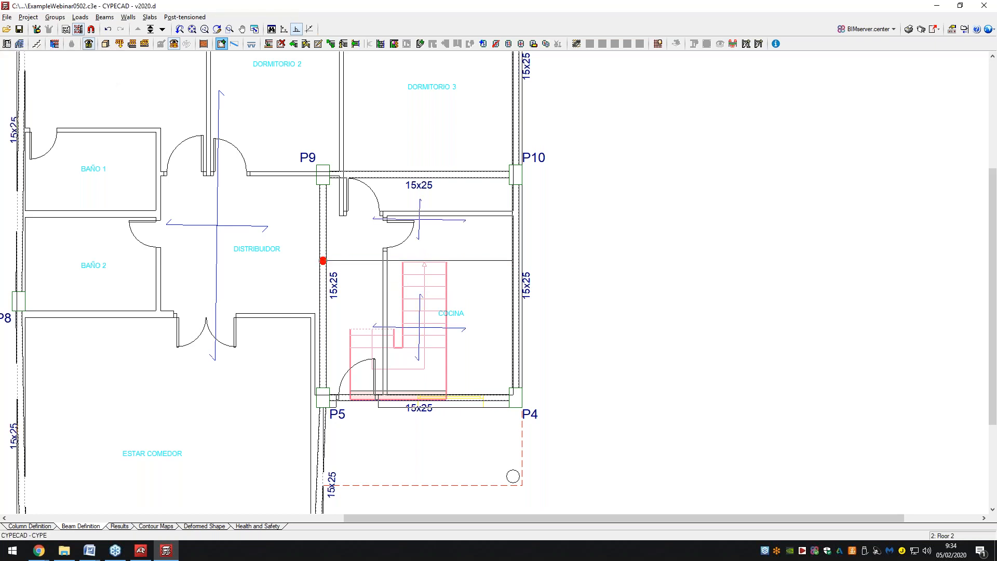
pyautogui.click(7, 71)
pyautogui.click(655, 381)
# Delete the kitchen slab panel above the staircase in the Panel manager, leaving an opening.
pyautogui.click(150, 17)
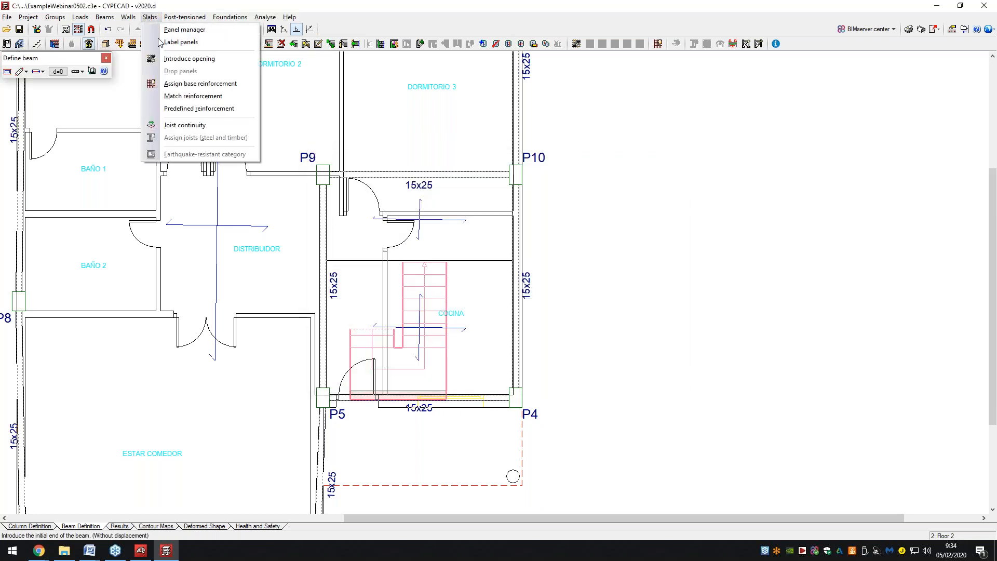
pyautogui.click(176, 30)
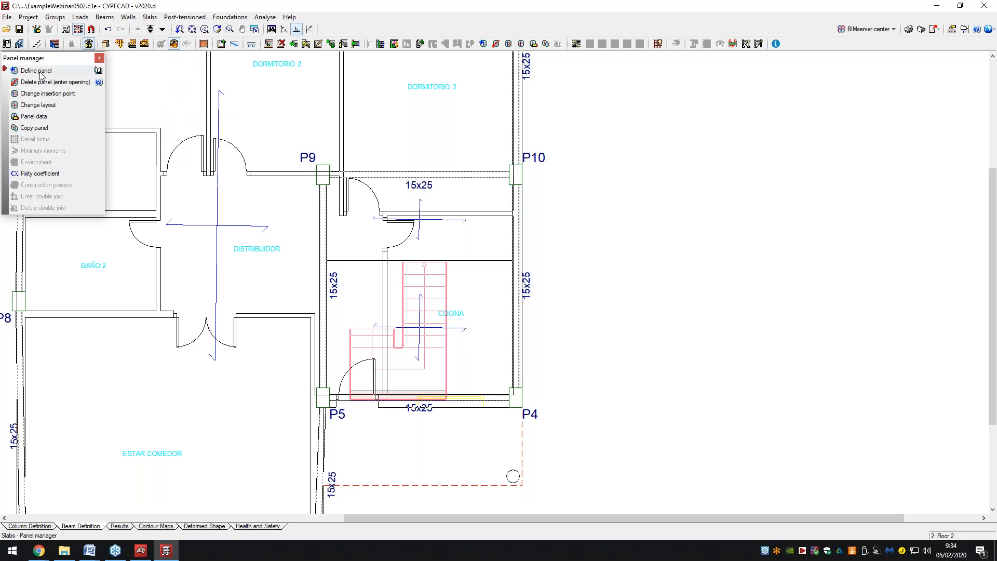
pyautogui.click(39, 83)
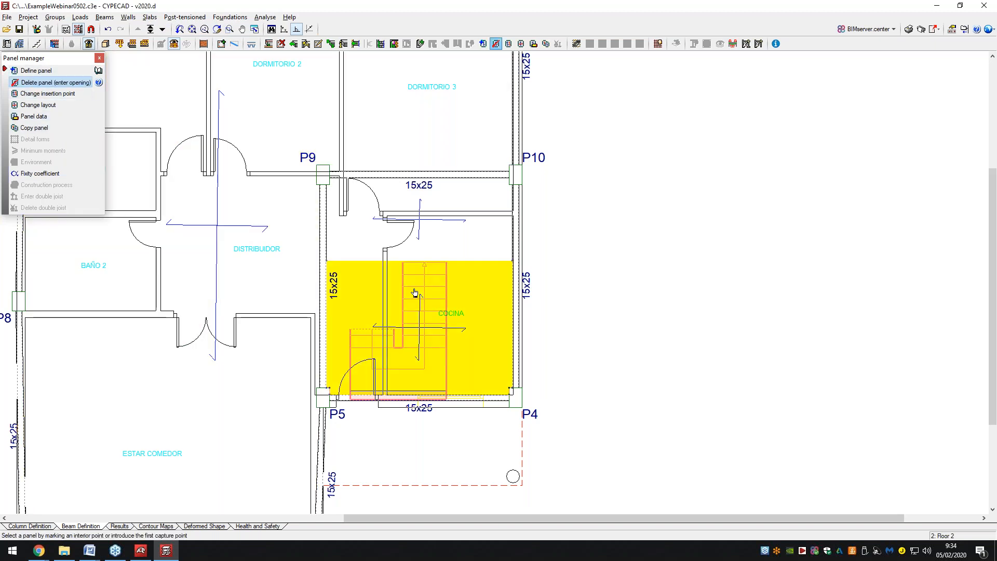
pyautogui.click(414, 292)
pyautogui.click(103, 44)
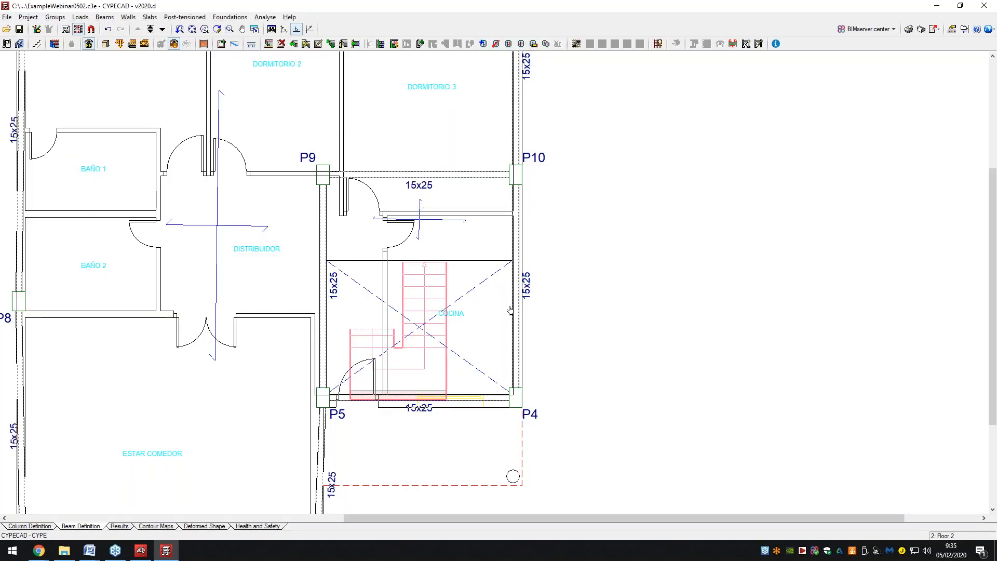
pyautogui.scroll(-3, 600, 304)
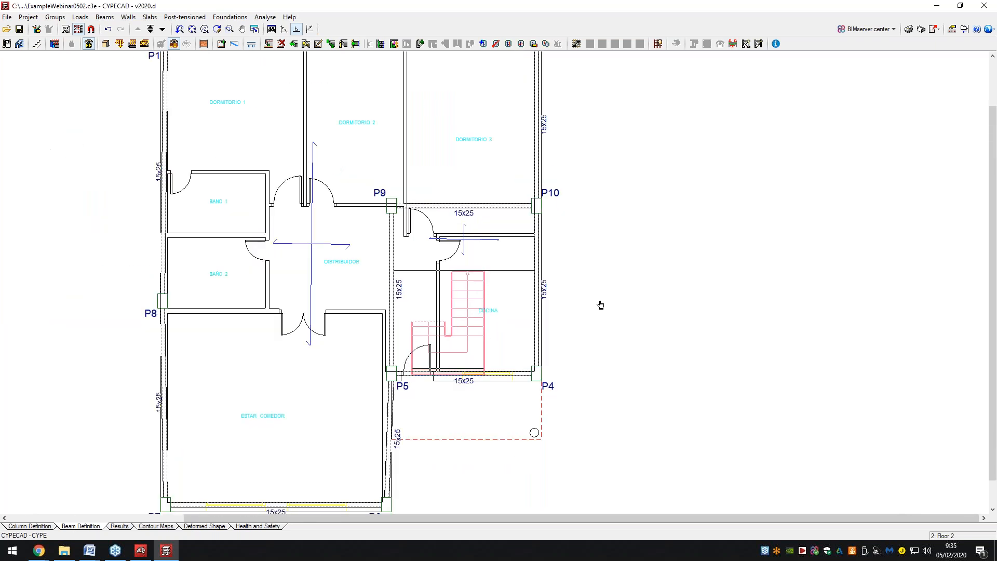
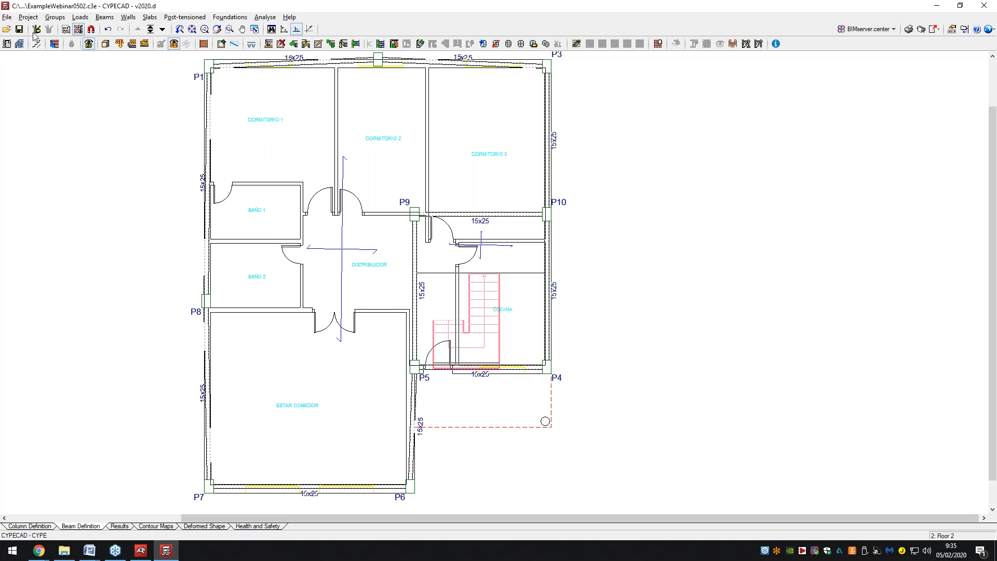
# Close General data, the information notice and coordinate panel, then reopen it and tick wind loading.
pyautogui.click(6, 44)
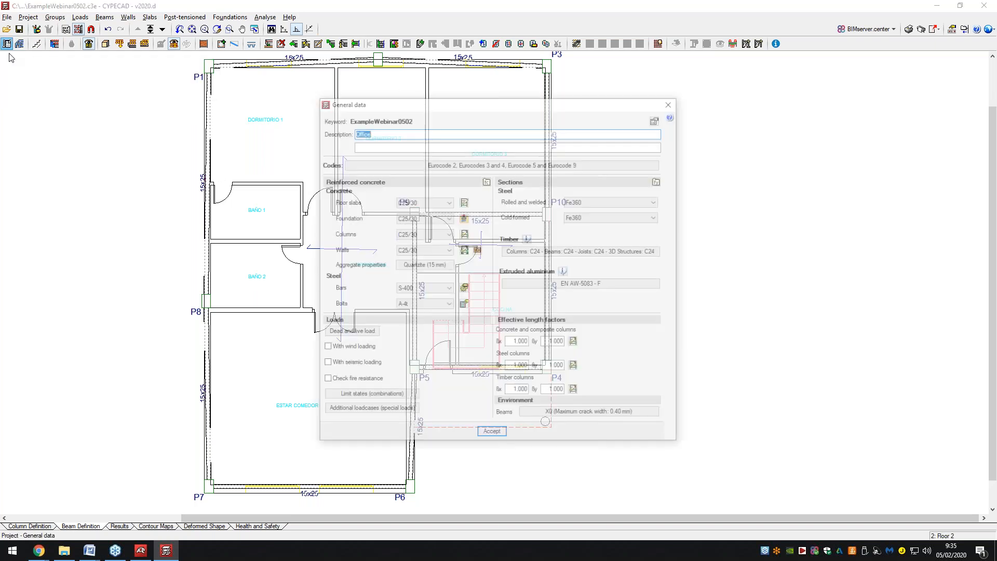
pyautogui.click(672, 102)
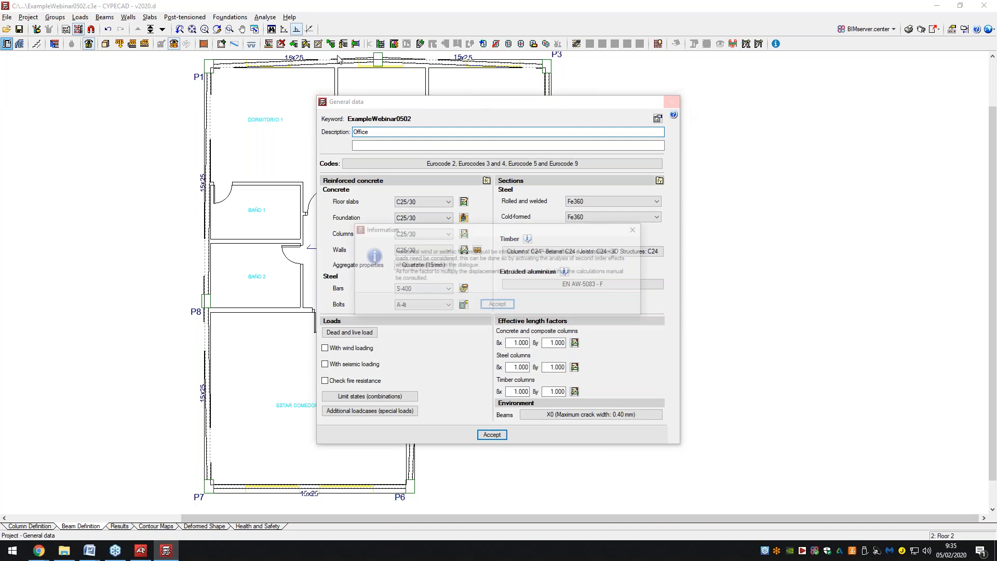
pyautogui.click(497, 305)
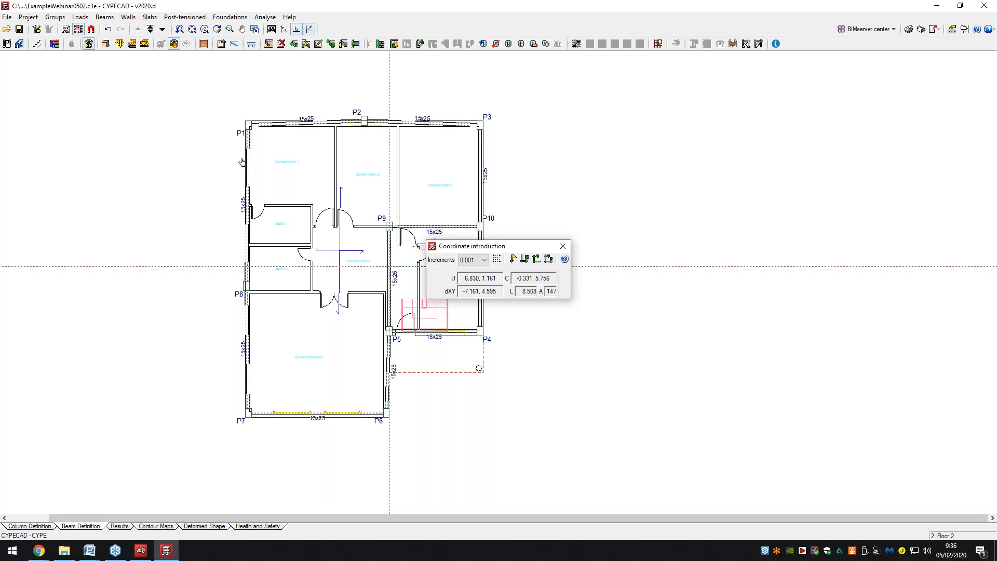
pyautogui.click(563, 247)
pyautogui.click(7, 43)
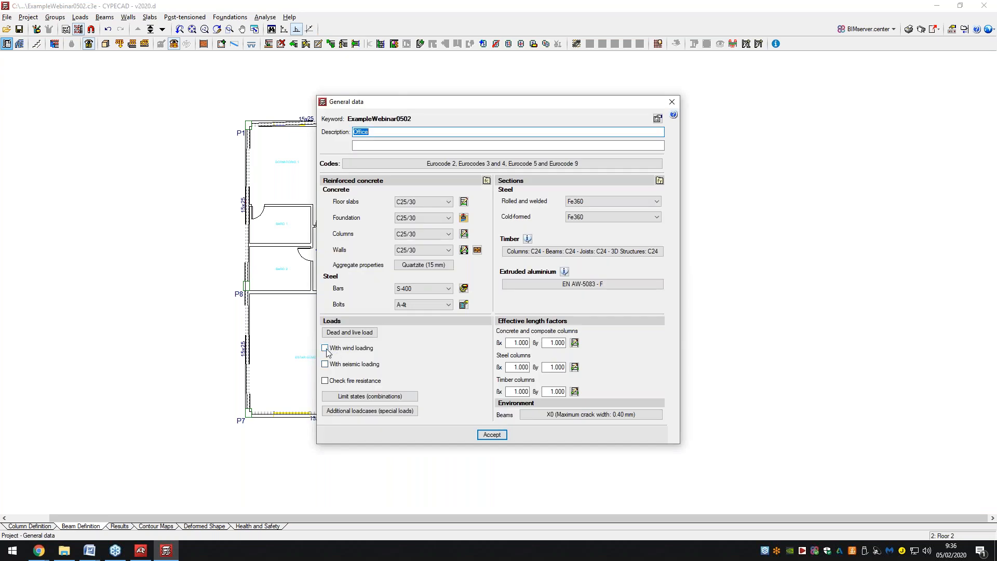
pyautogui.click(325, 348)
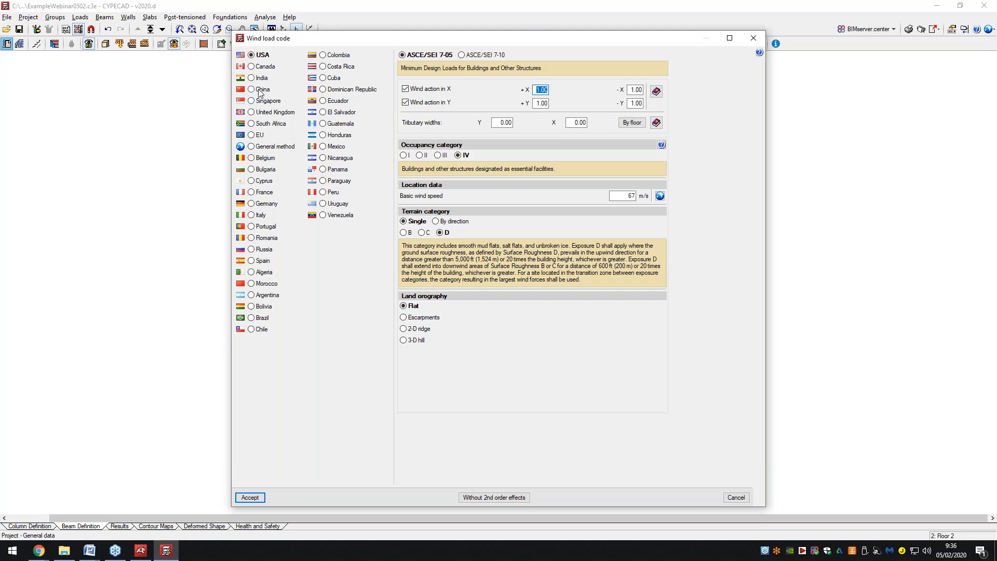
# Select the United Kingdom British Standard wind code with tributary widths Y 20 and X 25 by floor.
pyautogui.click(269, 113)
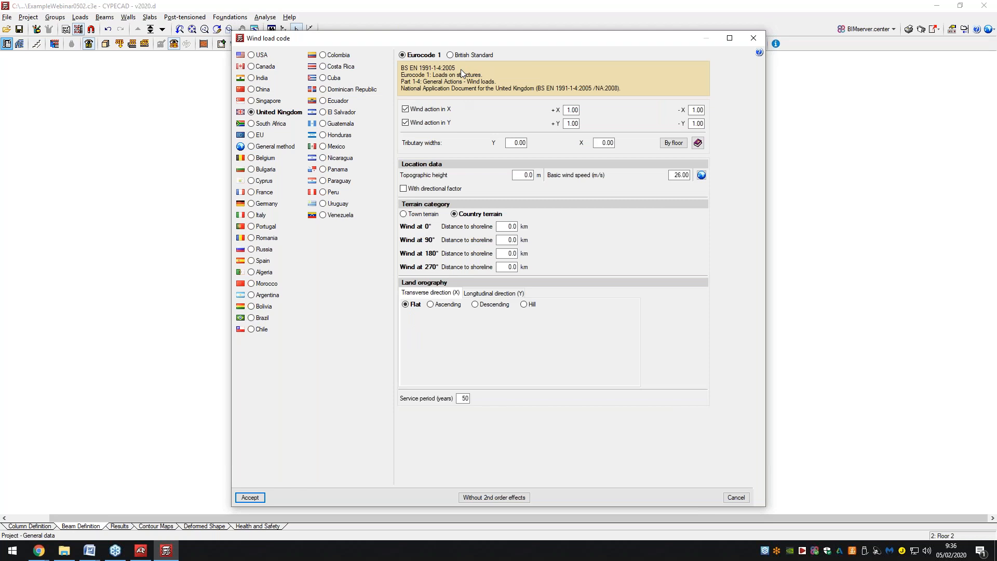
pyautogui.click(451, 55)
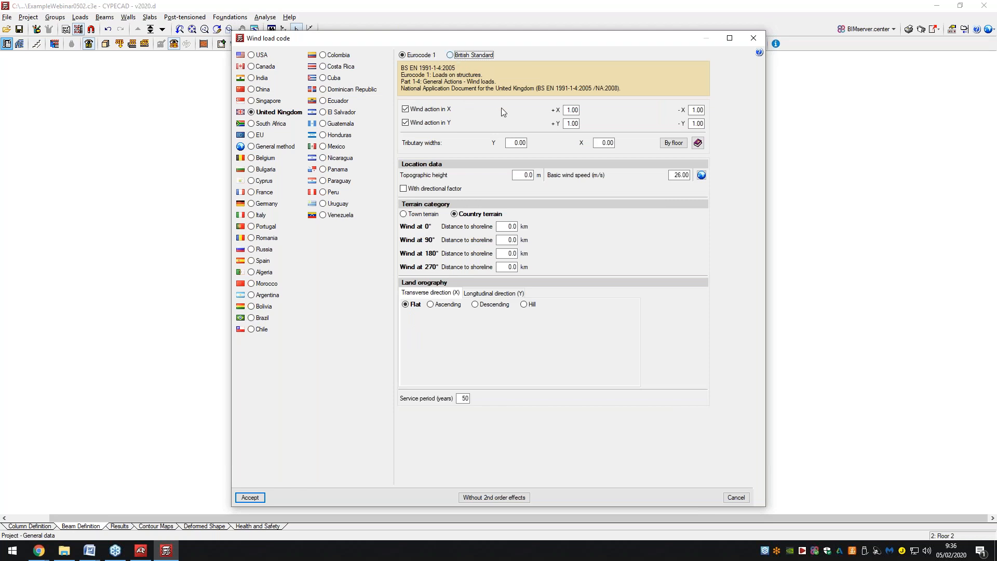
pyautogui.click(516, 131)
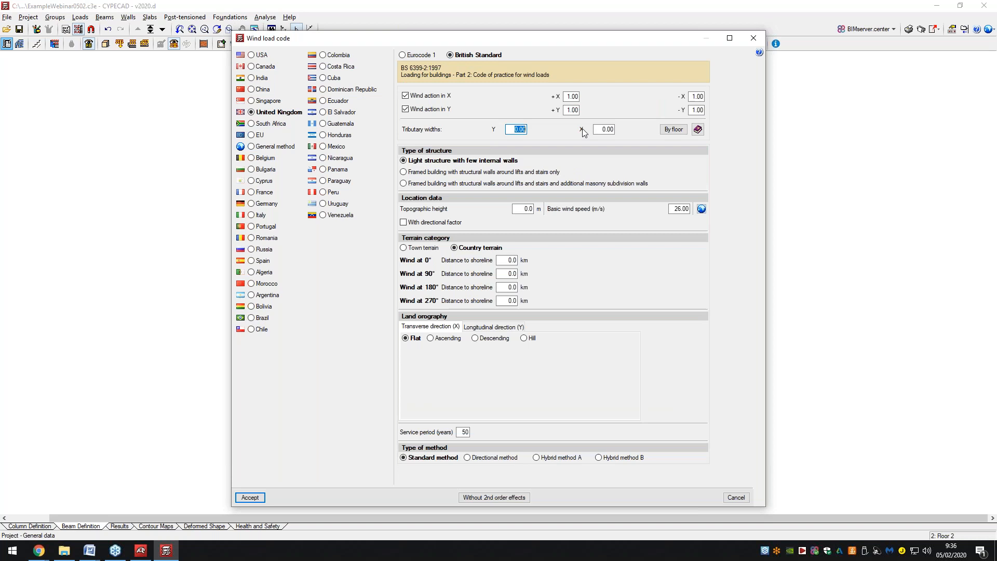
pyautogui.write('20')
pyautogui.click(607, 129)
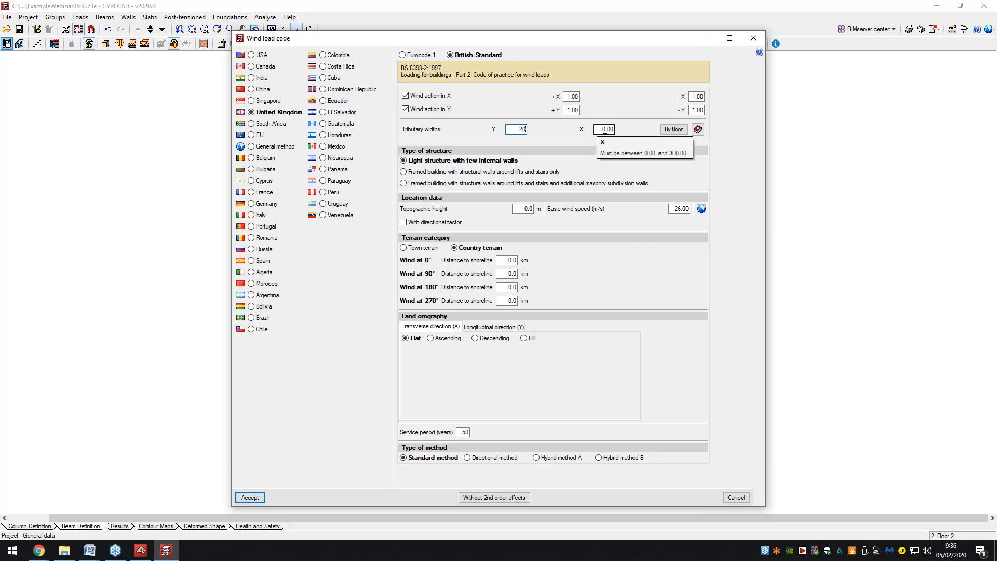
pyautogui.moveTo(602, 129); pyautogui.dragTo(607, 129)
pyautogui.write('25')
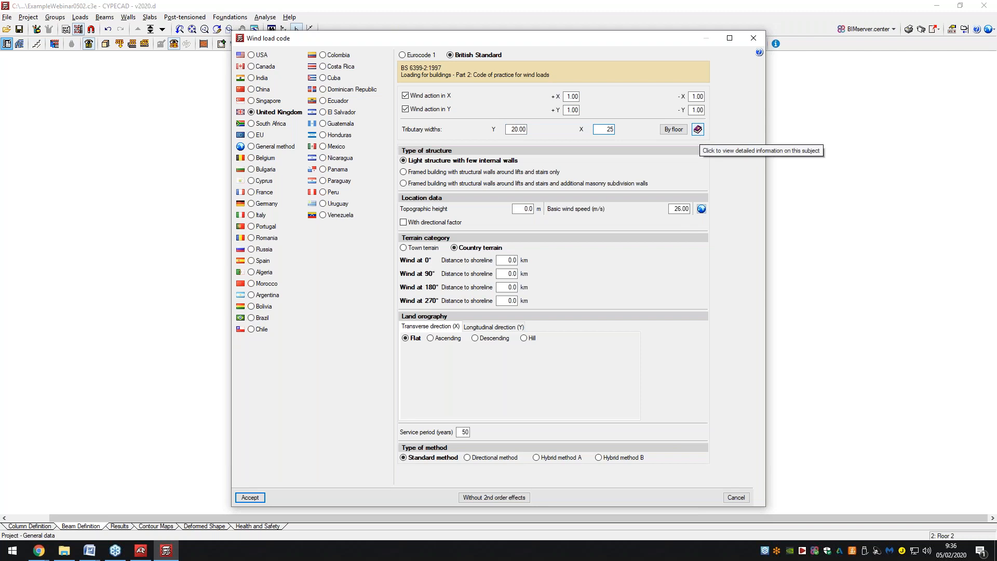
pyautogui.click(679, 130)
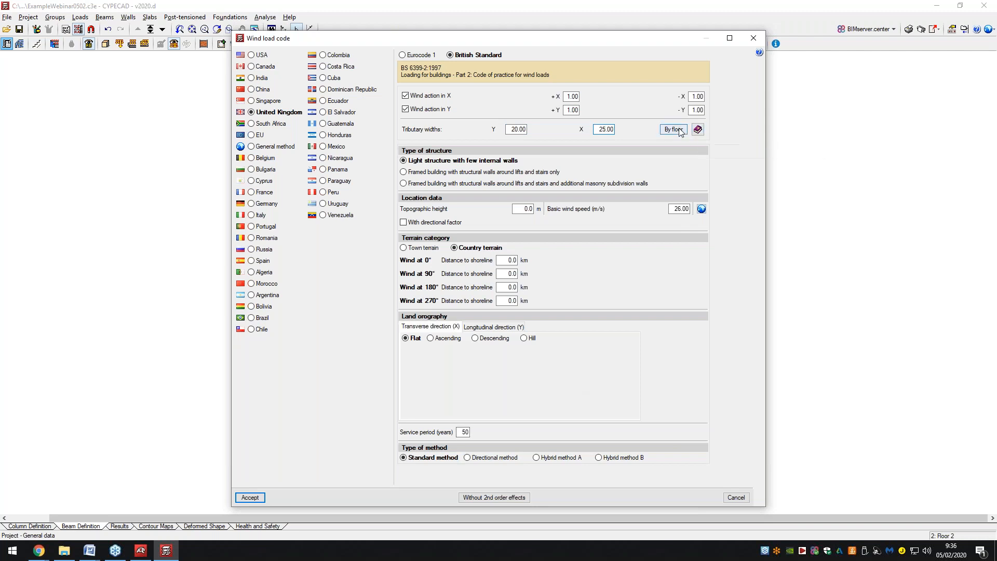
pyautogui.click(680, 131)
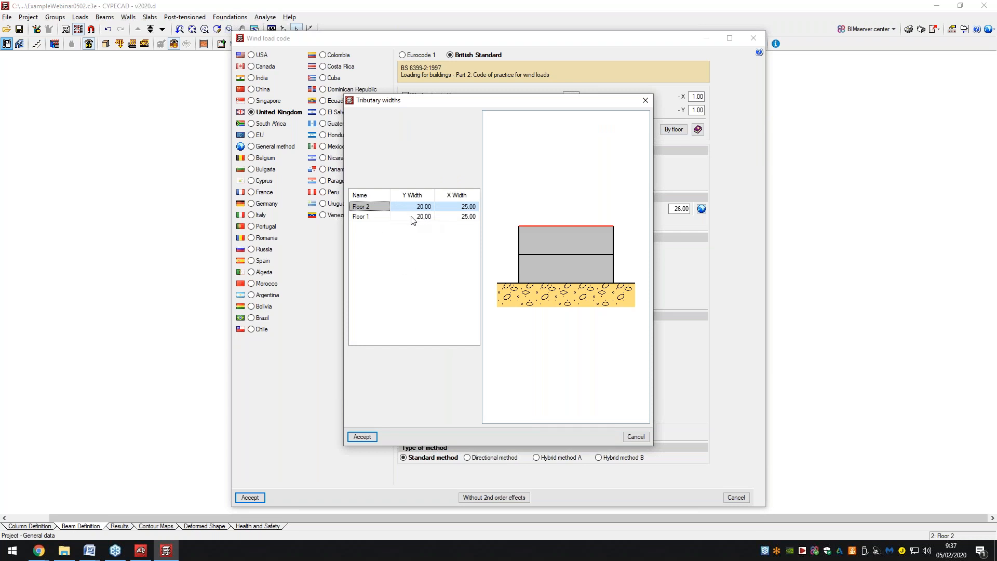
pyautogui.click(362, 437)
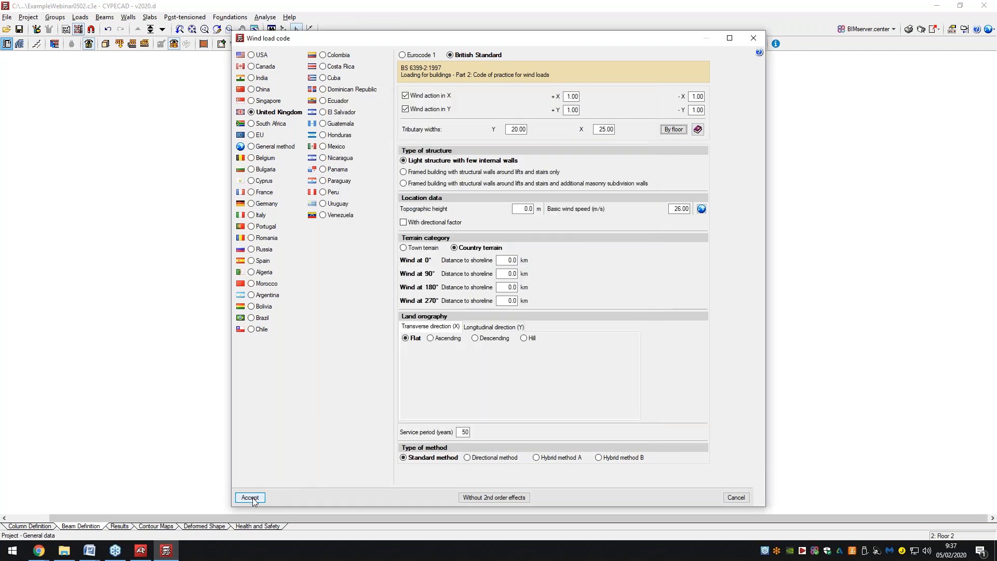
# Accept the wind and general data dialogs and dismiss the information notice.
pyautogui.click(250, 497)
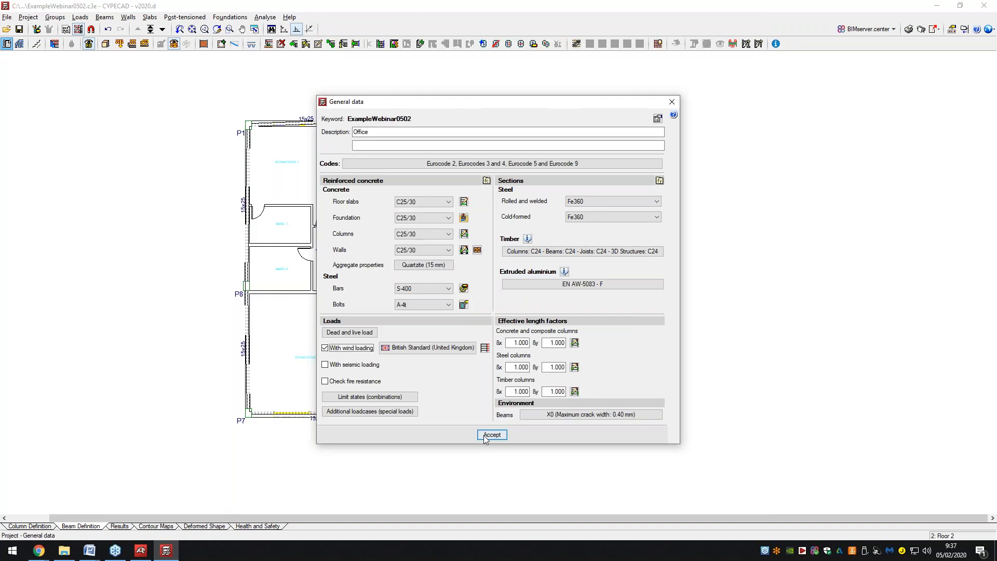
pyautogui.click(484, 435)
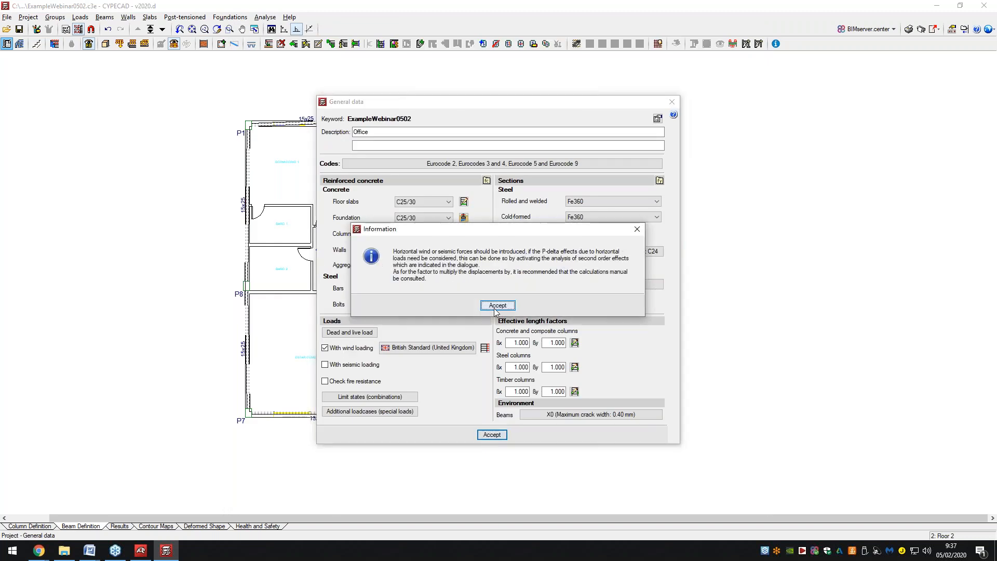
pyautogui.click(498, 303)
pyautogui.scroll(-1, 584, 316)
pyautogui.scroll(1, 411, 289)
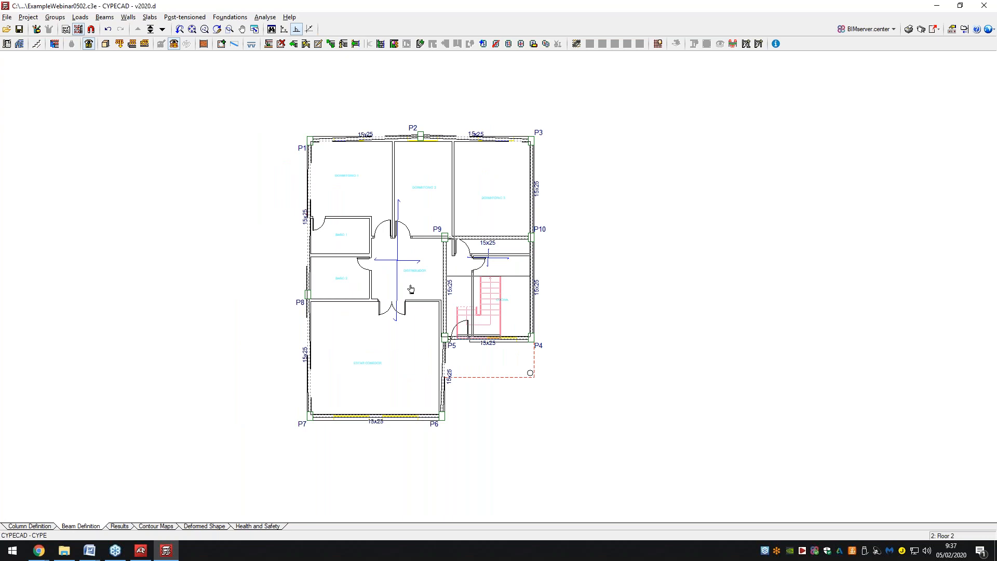
pyautogui.scroll(1, 410, 288)
pyautogui.click(86, 18)
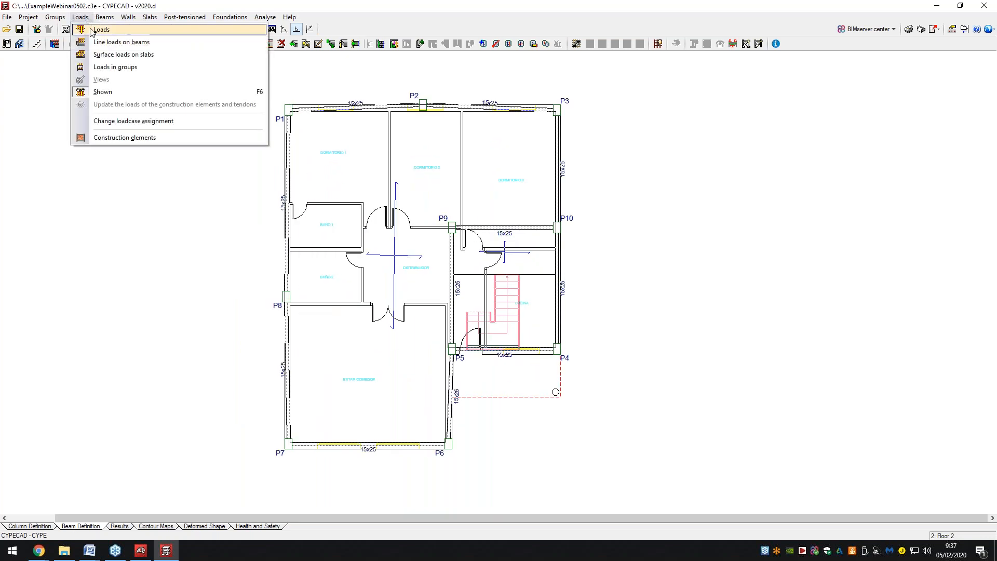
pyautogui.click(91, 31)
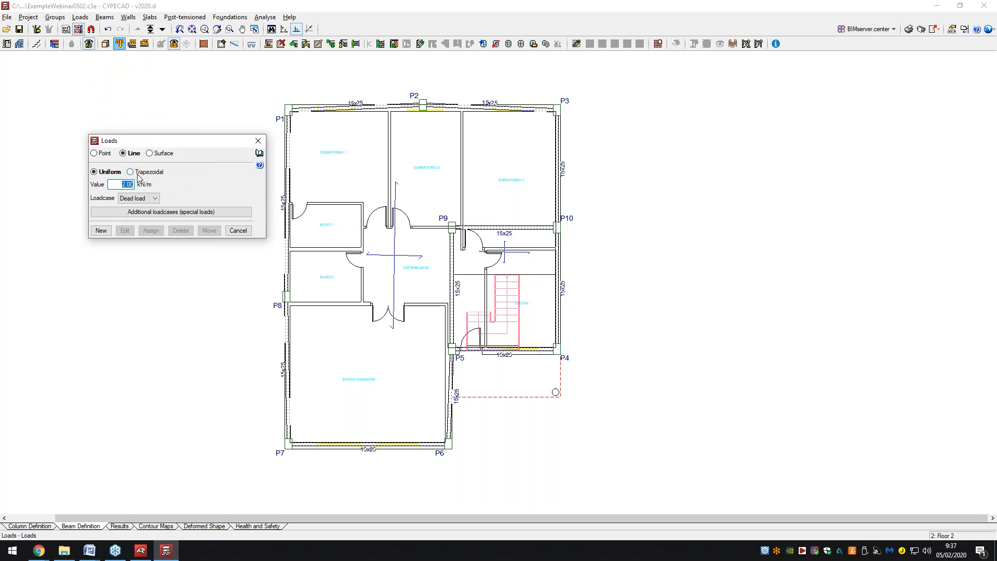
pyautogui.click(129, 212)
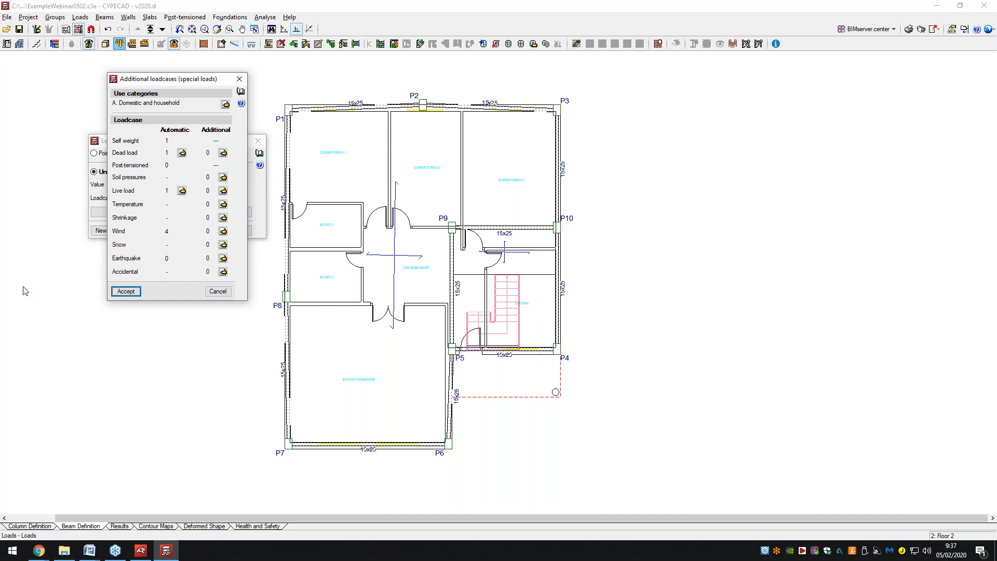
pyautogui.click(126, 291)
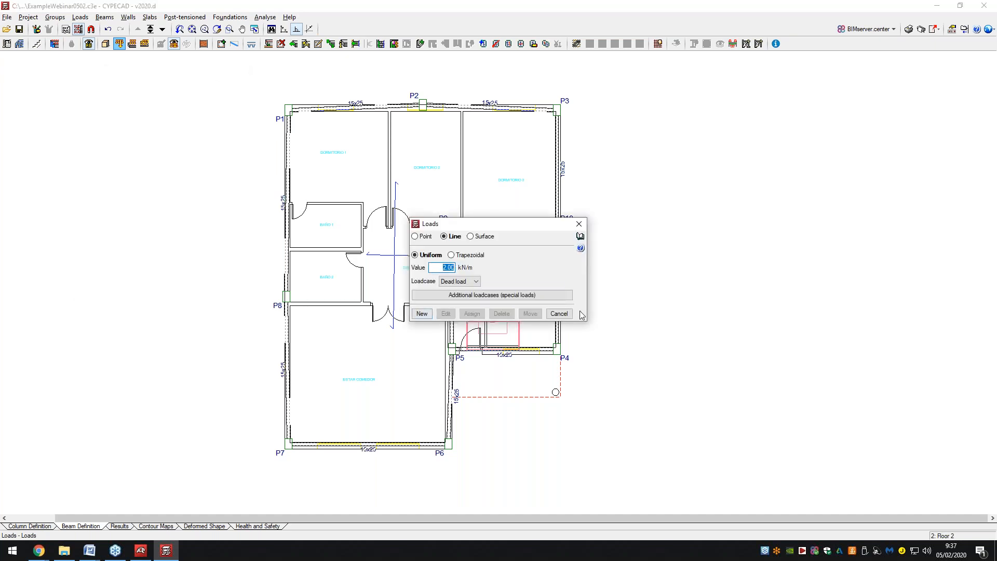
pyautogui.click(559, 314)
# Run the project analysis including foundation, giving the Foundation group live and dead loads of 2 kN/m².
pyautogui.click(559, 314)
pyautogui.click(265, 17)
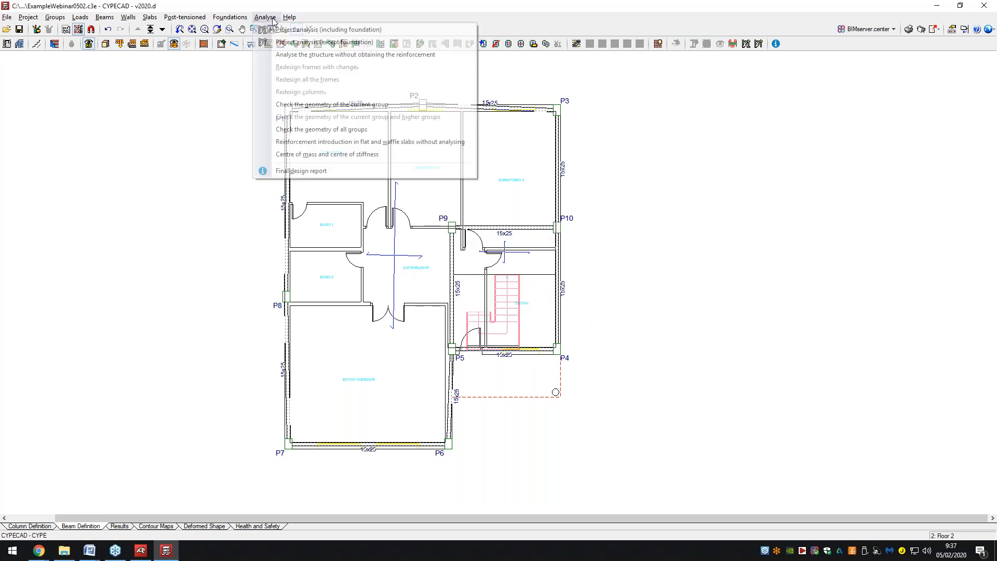
pyautogui.click(282, 30)
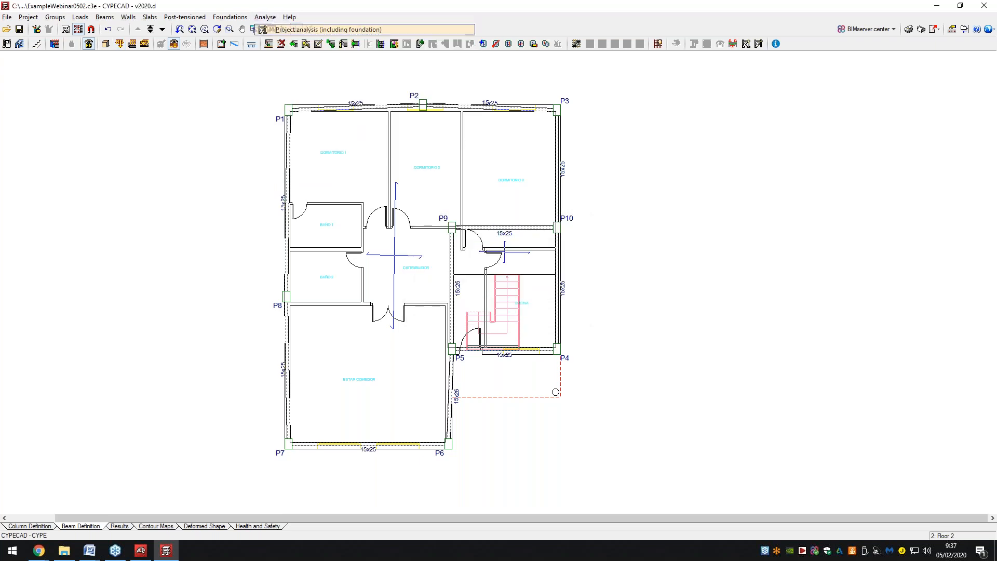
pyautogui.click(624, 7)
pyautogui.click(383, 300)
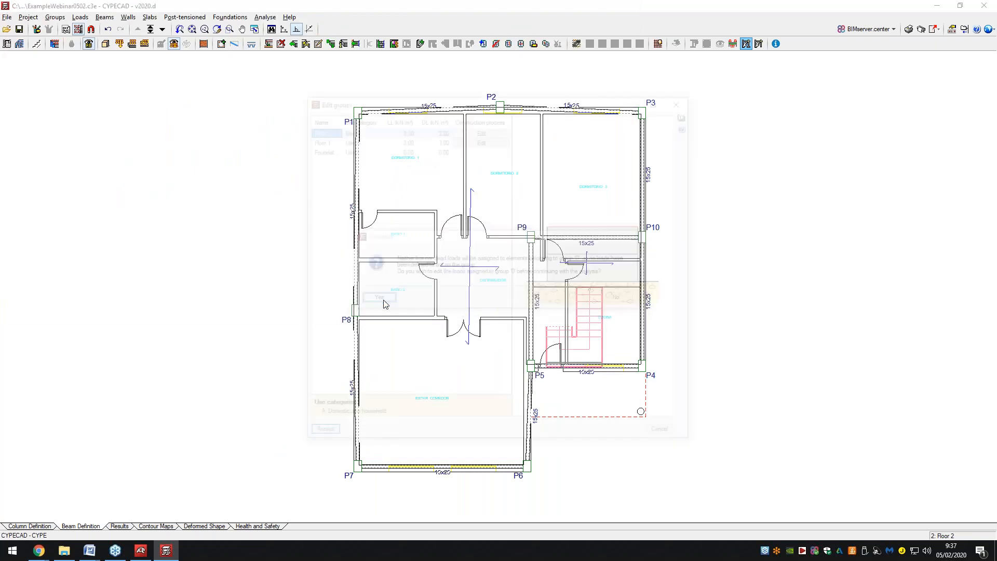
pyautogui.click(401, 149)
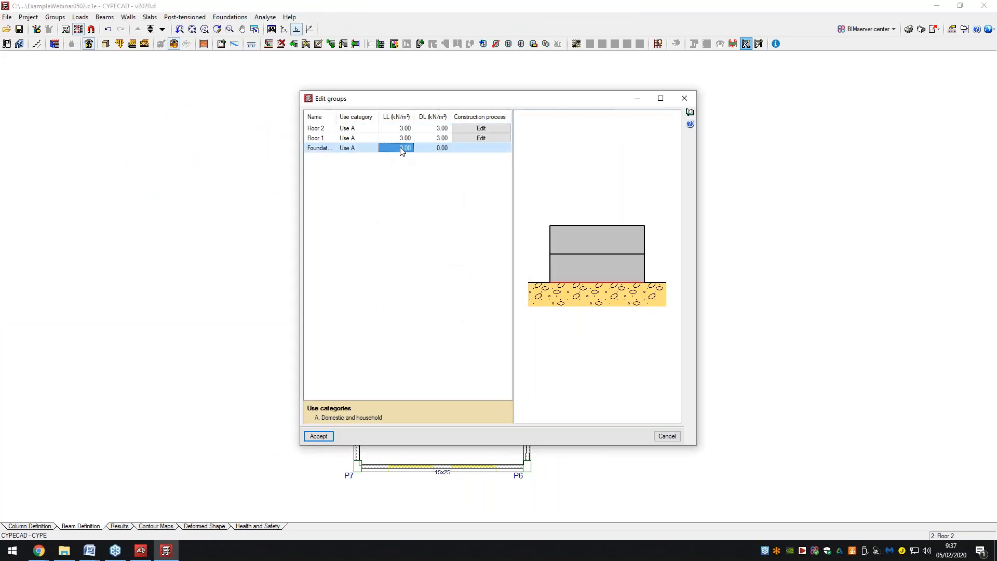
pyautogui.write('2')
pyautogui.press('Tab')
pyautogui.write('2')
pyautogui.click(325, 437)
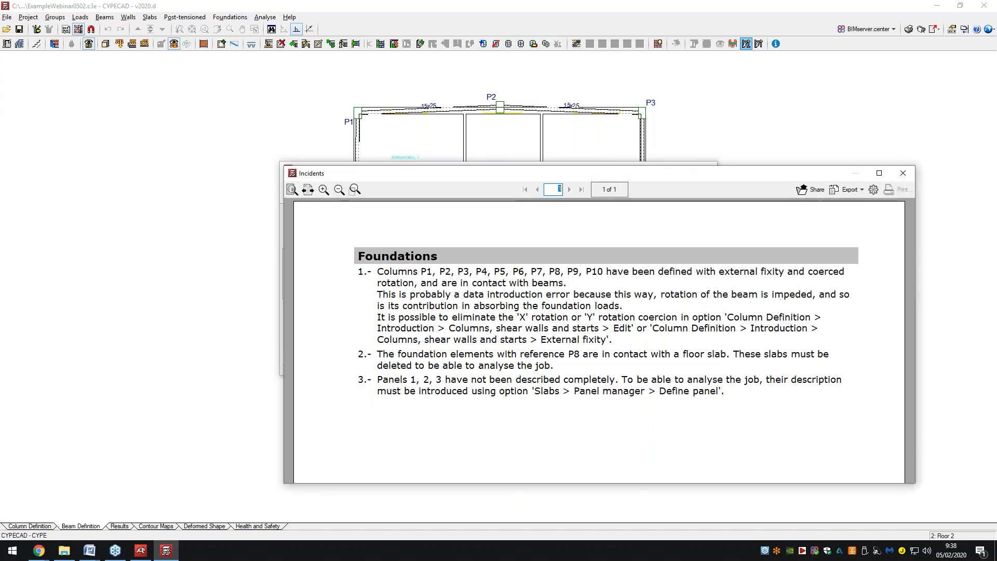
# Review the analysis incidents report without exporting it, then switch to the Results view.
pyautogui.moveTo(483, 175); pyautogui.dragTo(353, 88)
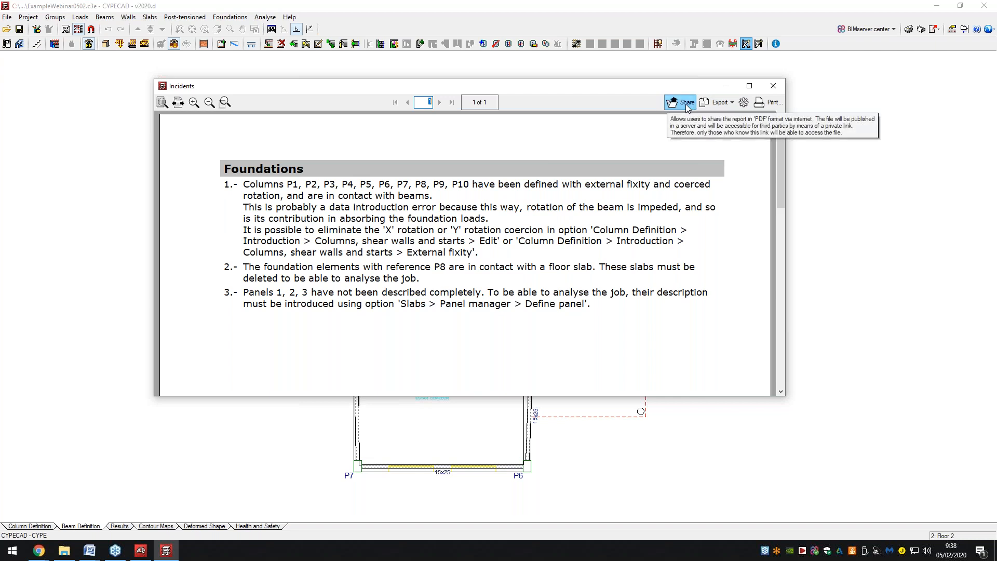
pyautogui.click(719, 102)
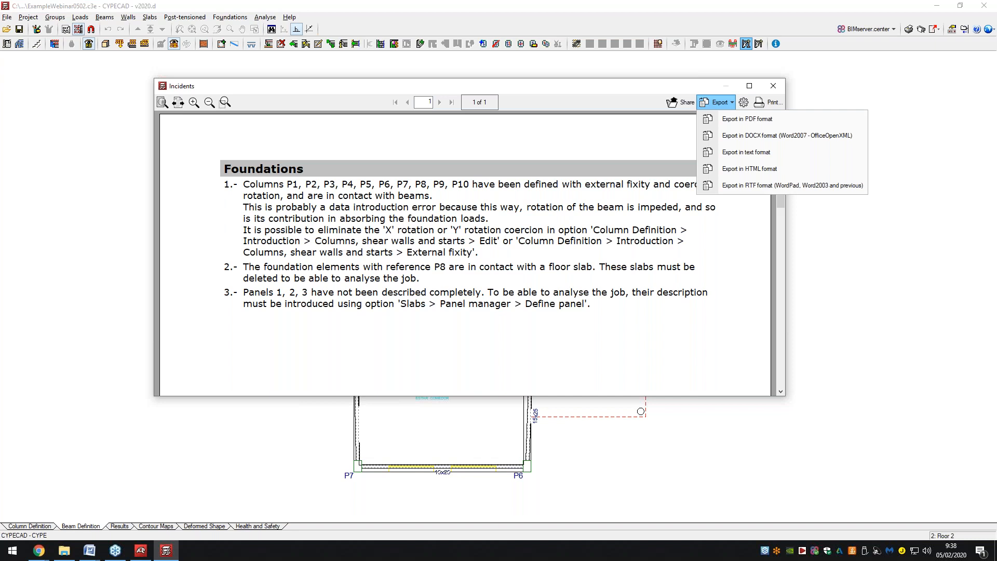
pyautogui.click(714, 105)
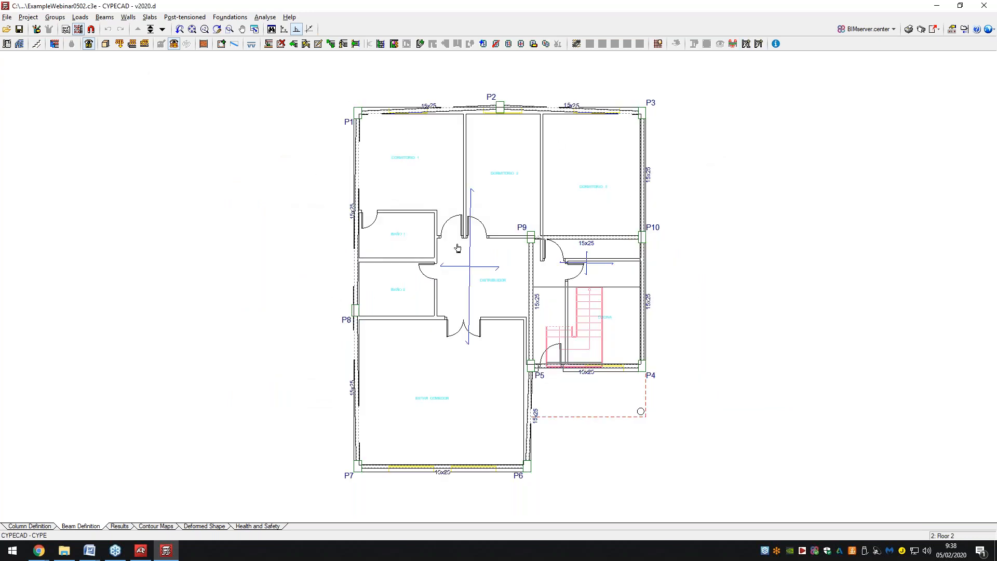
pyautogui.click(121, 526)
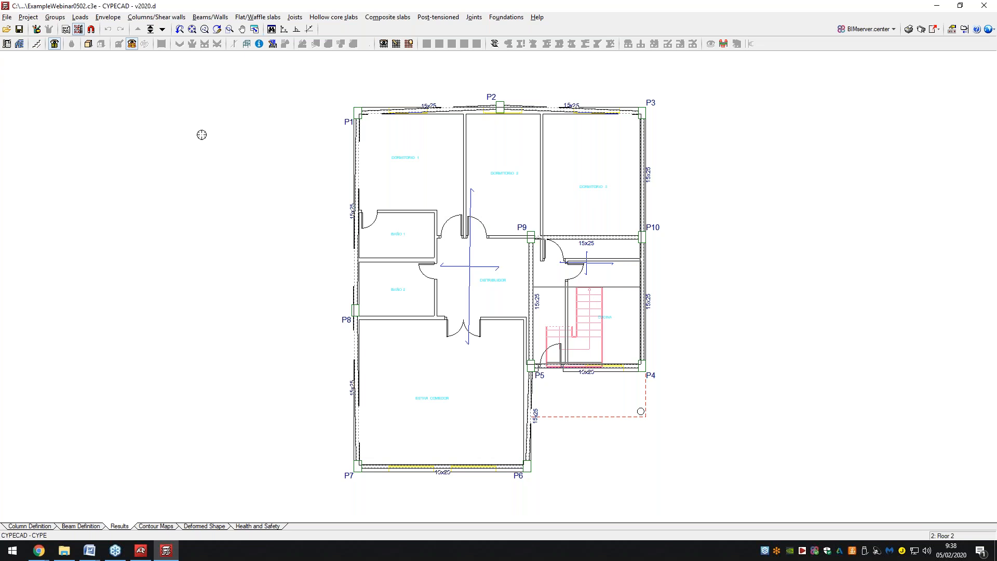
# Check Beams/Walls > Beam errors, confirming Beam 1 has none, and close the report.
pyautogui.click(136, 19)
pyautogui.moveTo(110, 18)
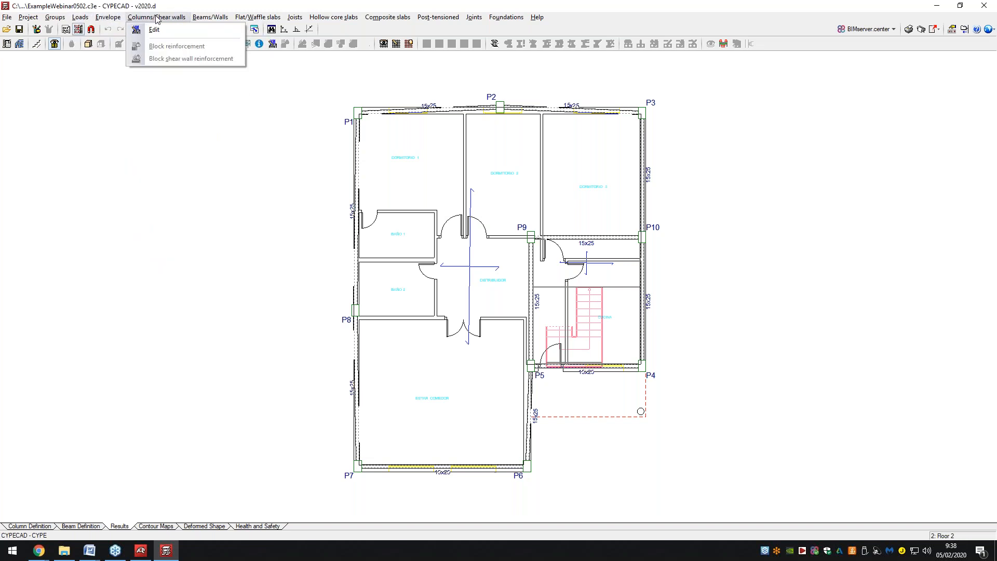
pyautogui.moveTo(197, 18)
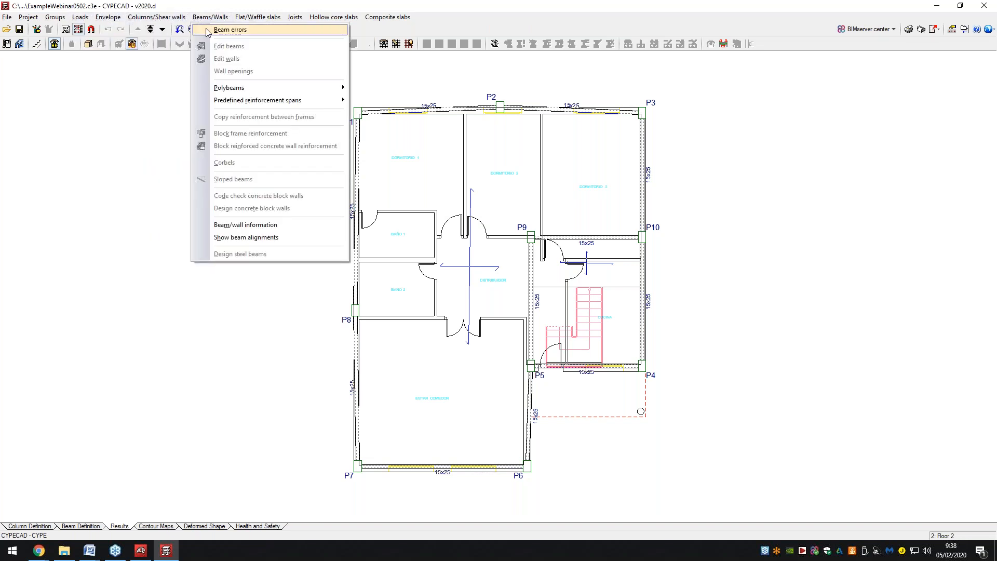
pyautogui.click(231, 30)
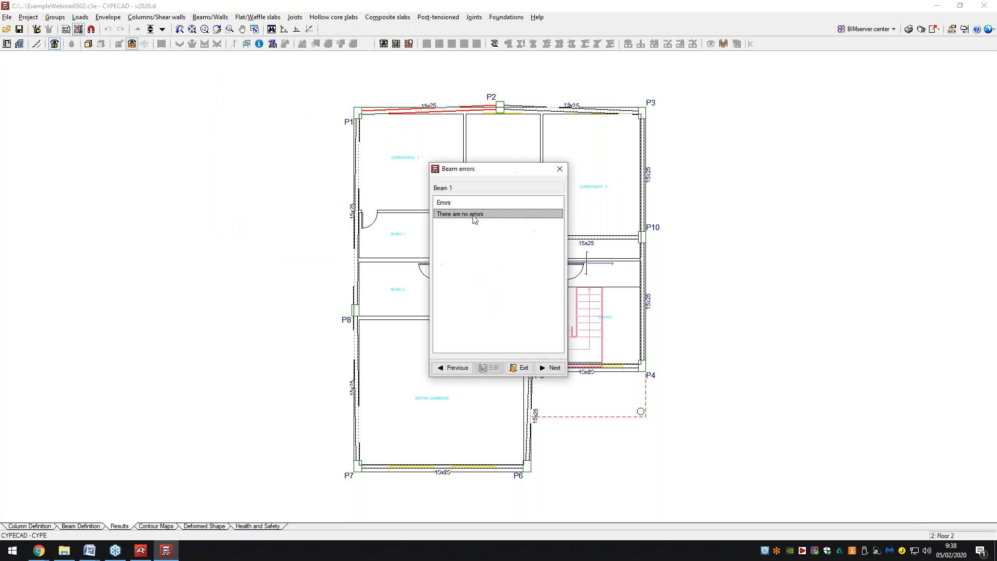
pyautogui.click(560, 169)
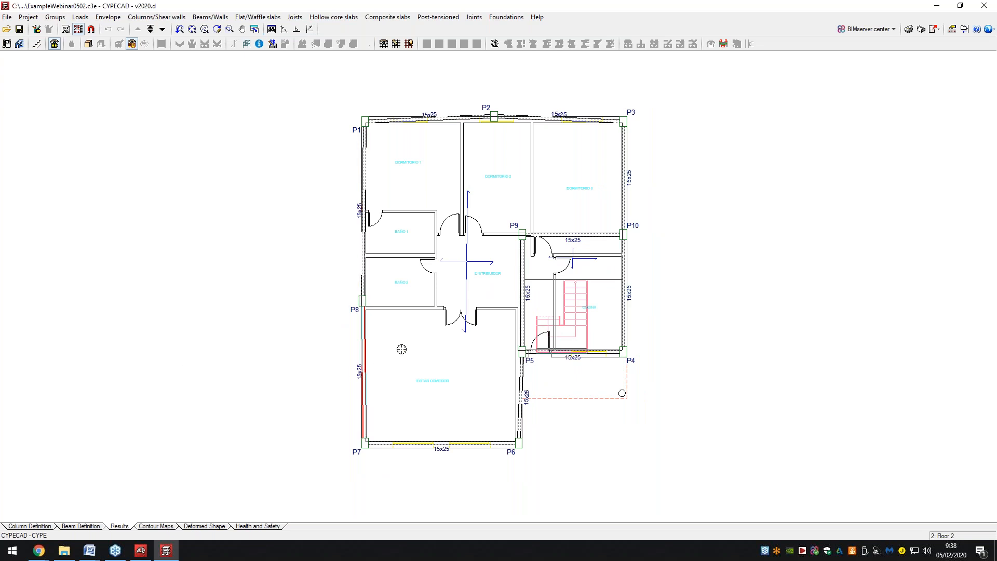
# Try Contour Maps, dismiss the analysis-required warning, and return to the Beam Definition stage.
pyautogui.scroll(1, 402, 353)
pyautogui.scroll(1, 496, 359)
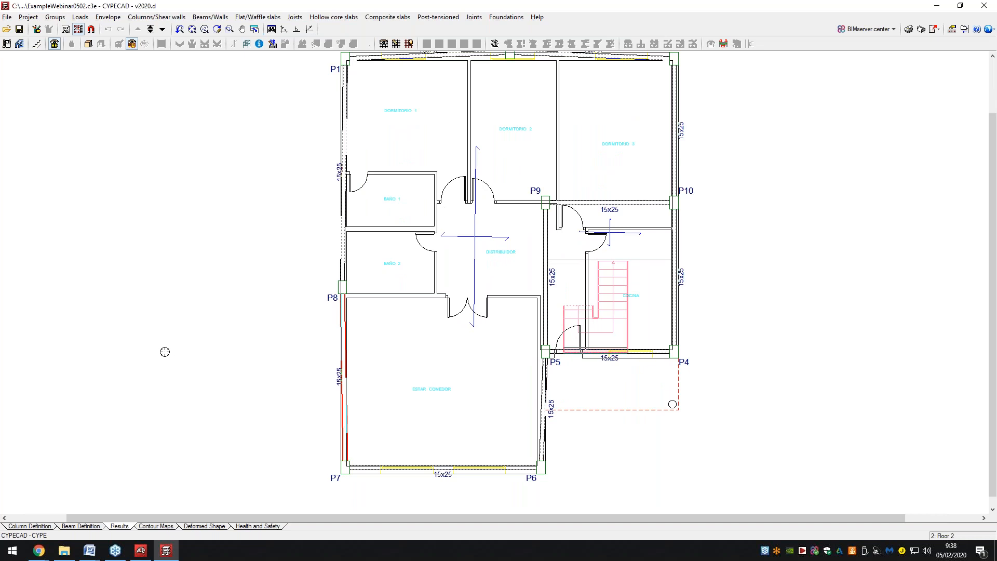
pyautogui.click(156, 526)
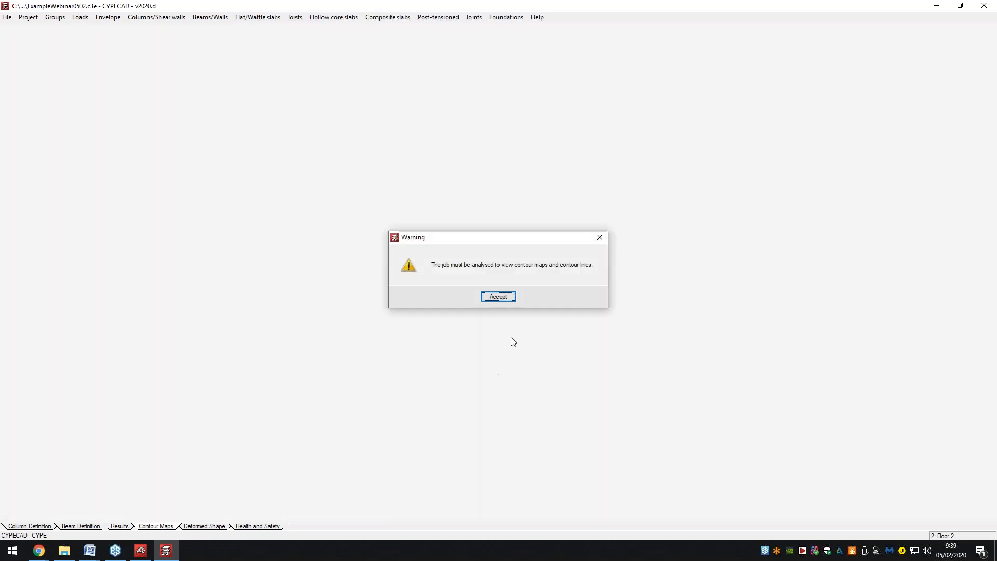
pyautogui.click(509, 301)
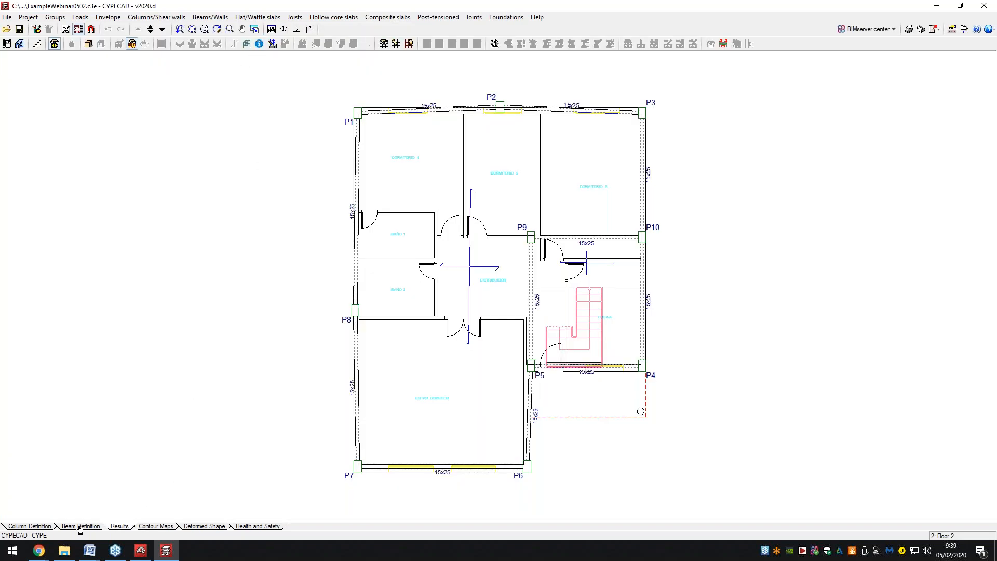
pyautogui.click(79, 527)
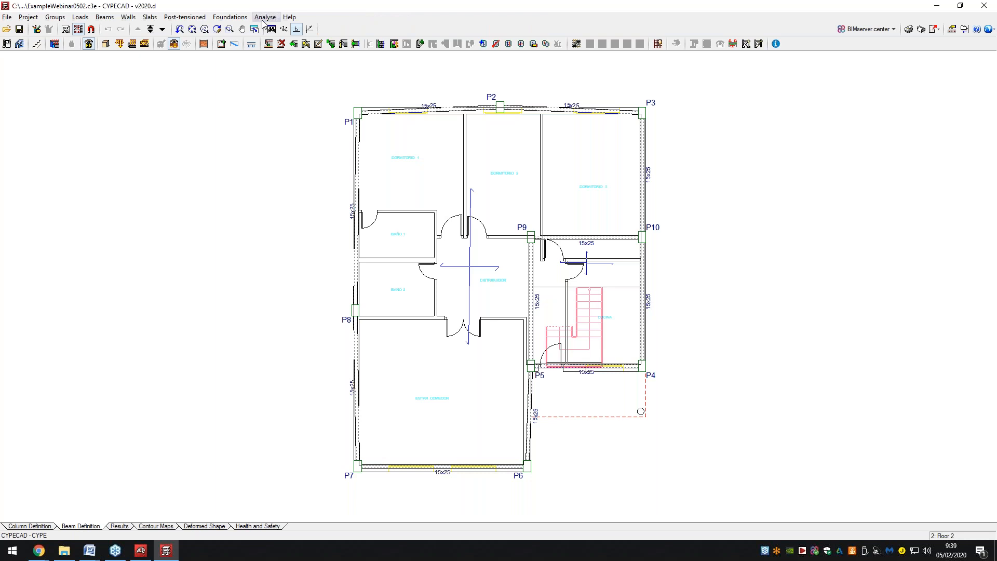
pyautogui.click(265, 17)
# On the Foundations level, define a 20 cm mat foundation panel type in the Panel manager.
pyautogui.click(300, 32)
pyautogui.click(162, 30)
pyautogui.click(162, 29)
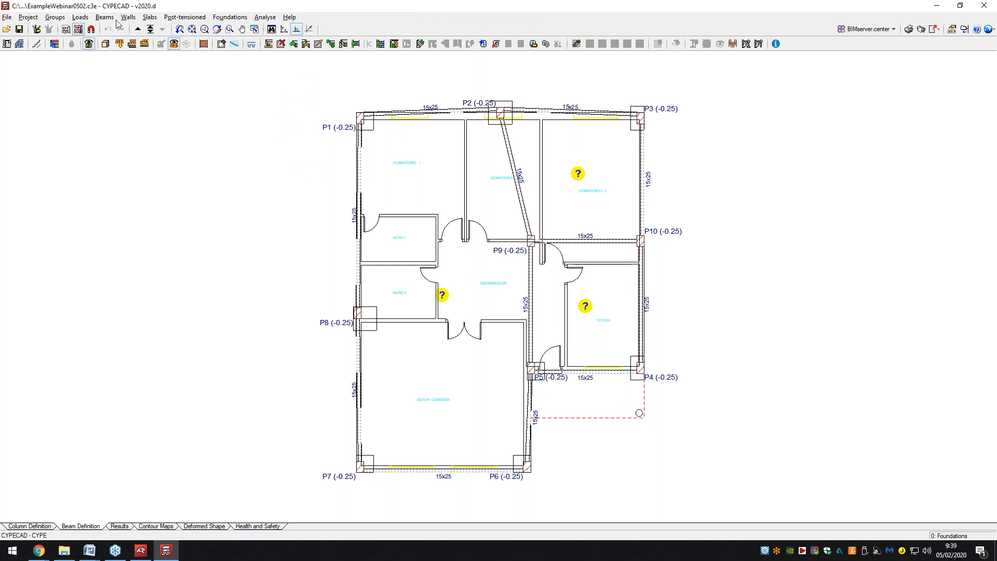
pyautogui.click(148, 17)
pyautogui.click(182, 30)
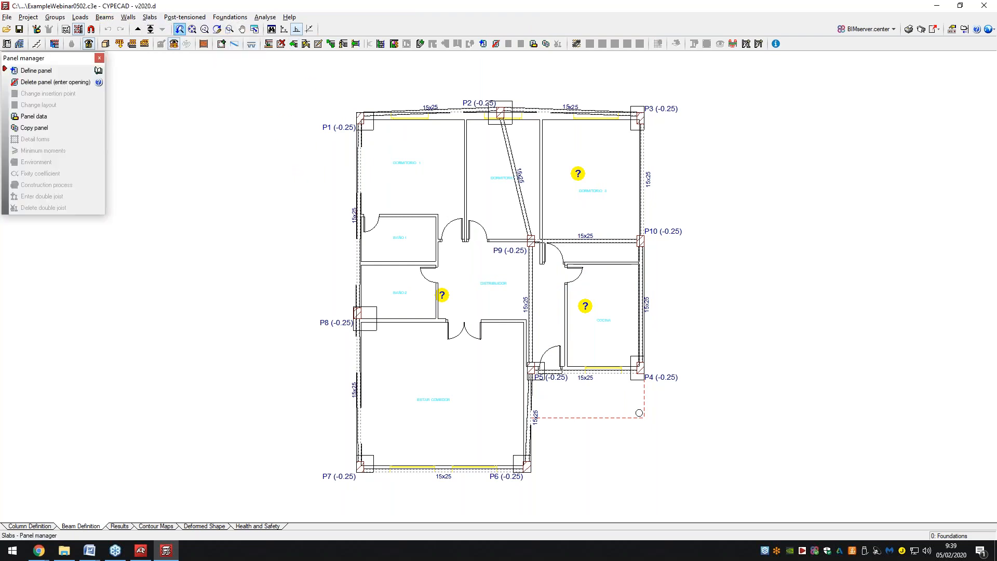
pyautogui.click(61, 74)
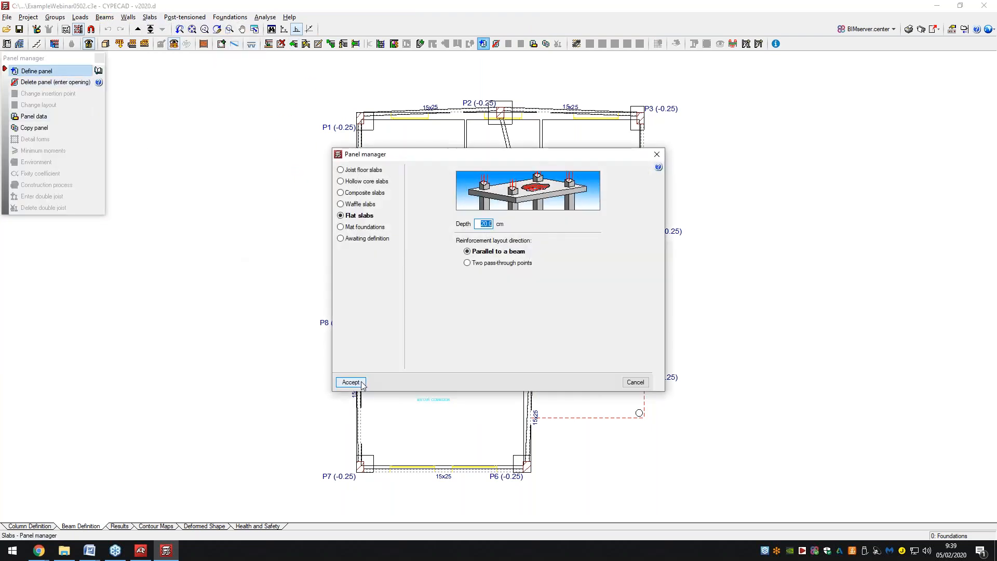
pyautogui.click(362, 170)
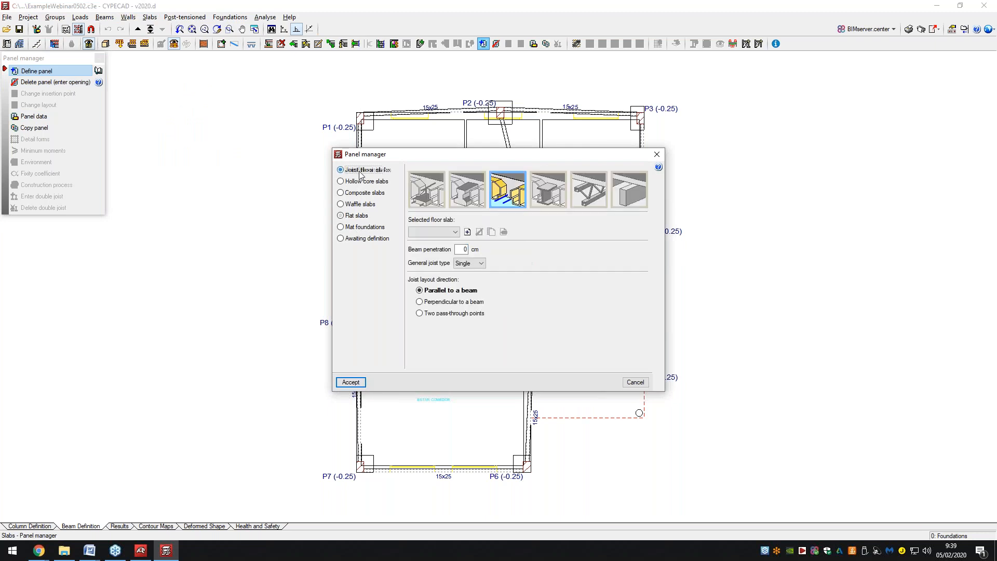
pyautogui.click(364, 181)
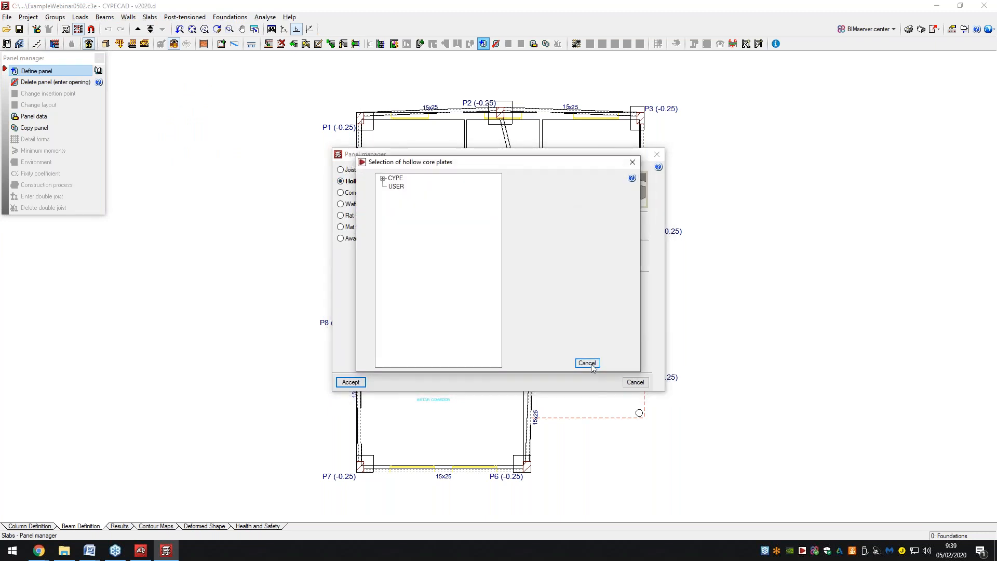
pyautogui.press('Escape')
pyautogui.click(358, 215)
pyautogui.click(364, 227)
pyautogui.click(356, 383)
# Place mat foundation panels in the bedroom and kitchen, aligned with the top beam.
pyautogui.click(415, 236)
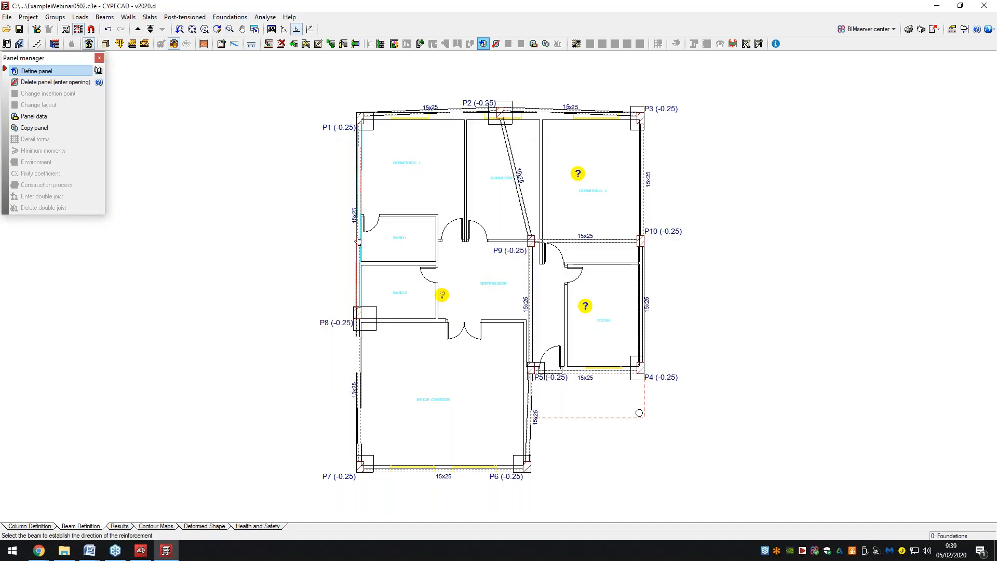
pyautogui.click(574, 121)
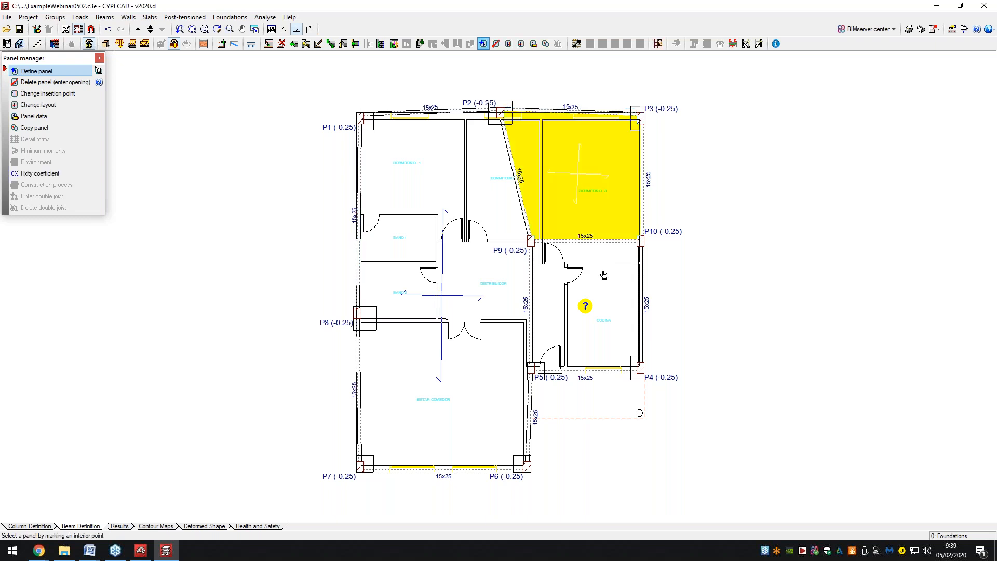
pyautogui.rightClick(632, 293)
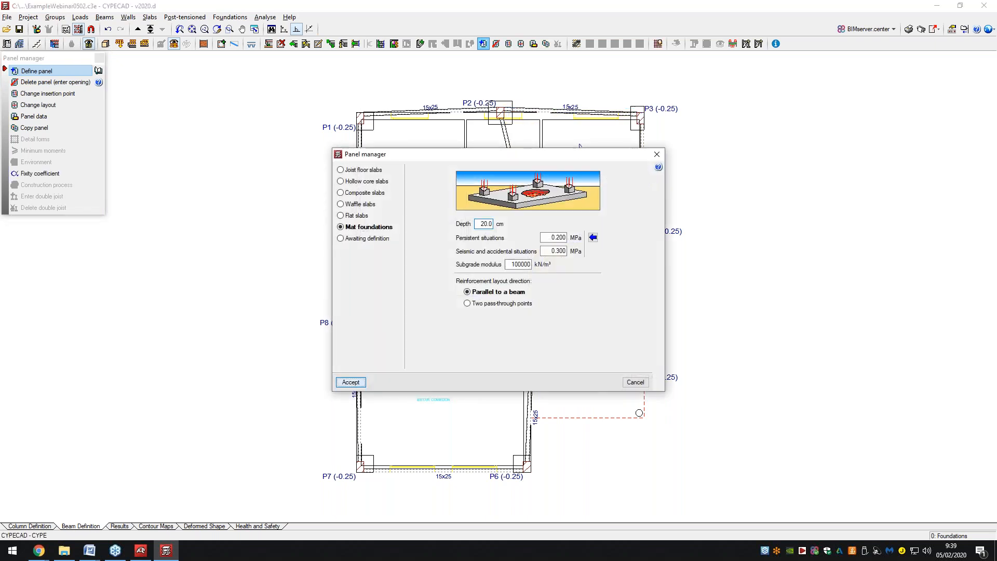
pyautogui.click(352, 380)
# Go up a level, close the foundation incidents report, and switch to Floor 1.
pyautogui.click(141, 29)
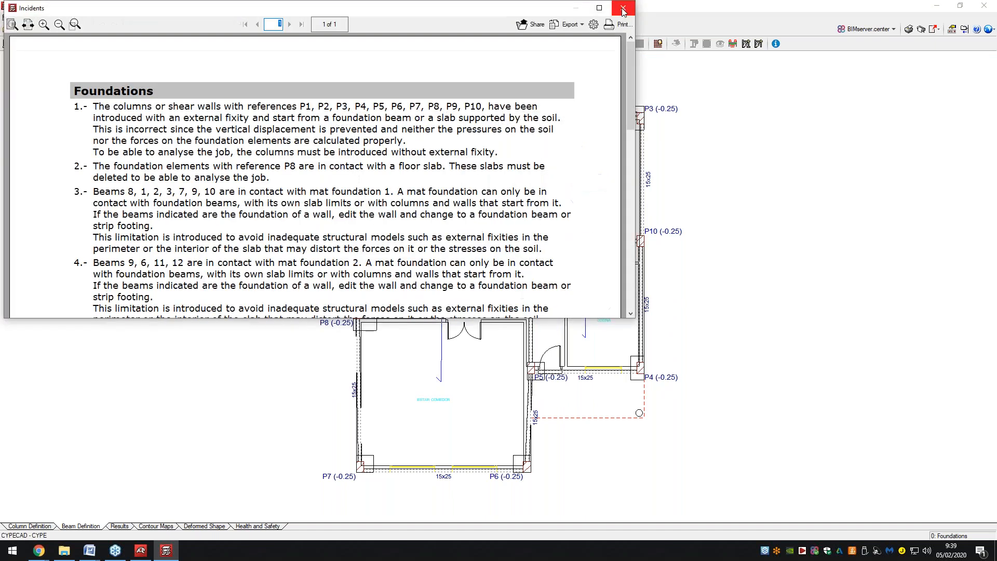
pyautogui.click(623, 9)
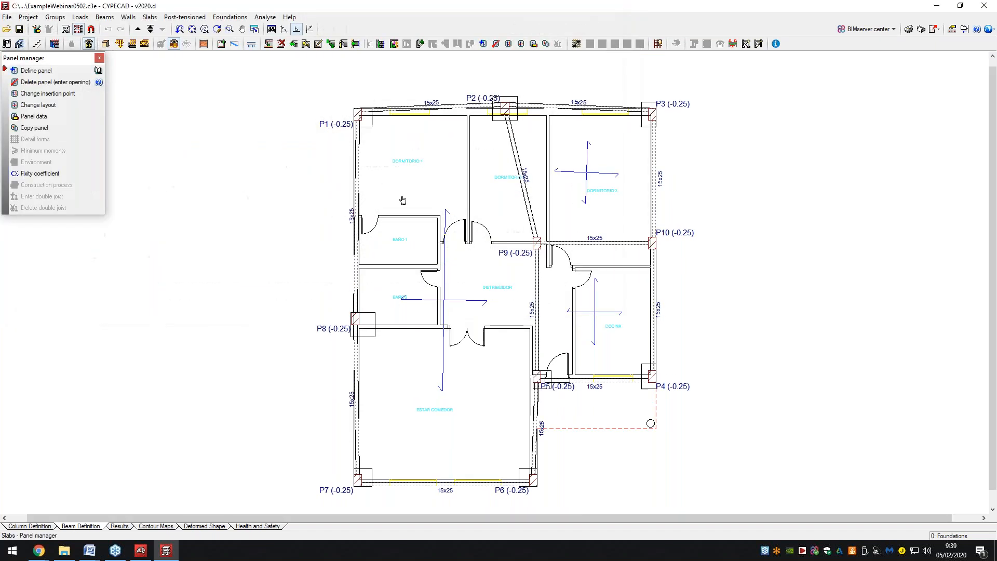
pyautogui.scroll(1, 400, 270)
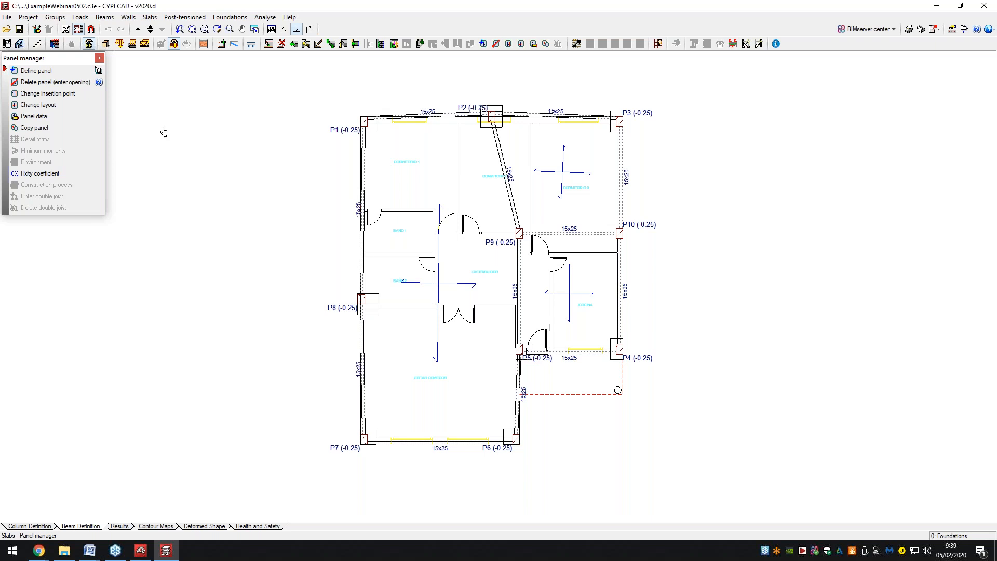
pyautogui.click(139, 30)
pyautogui.click(265, 17)
# Run Project analysis (including foundation), close the incidents report, and open the Results stage.
pyautogui.click(281, 29)
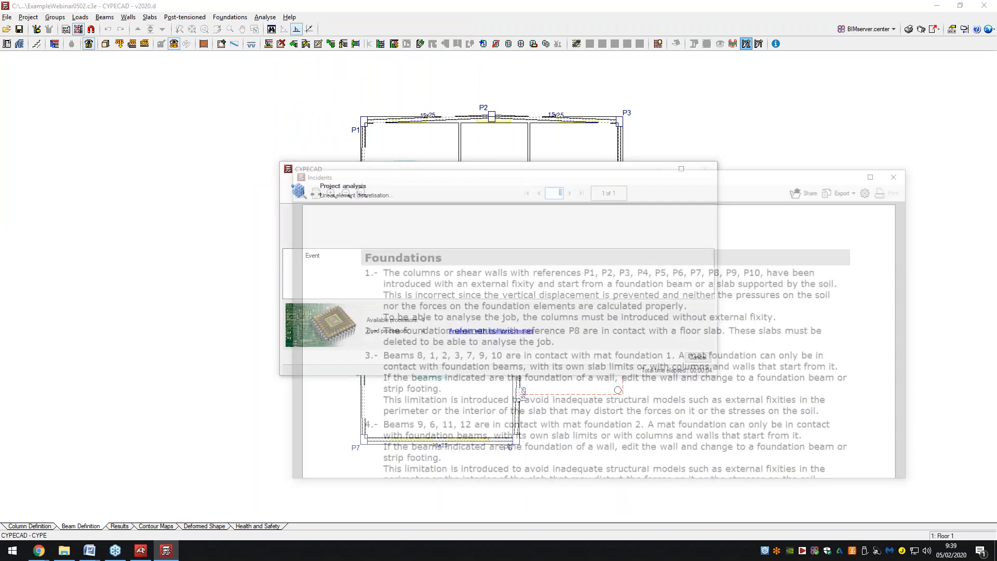
pyautogui.scroll(-2, 459, 260)
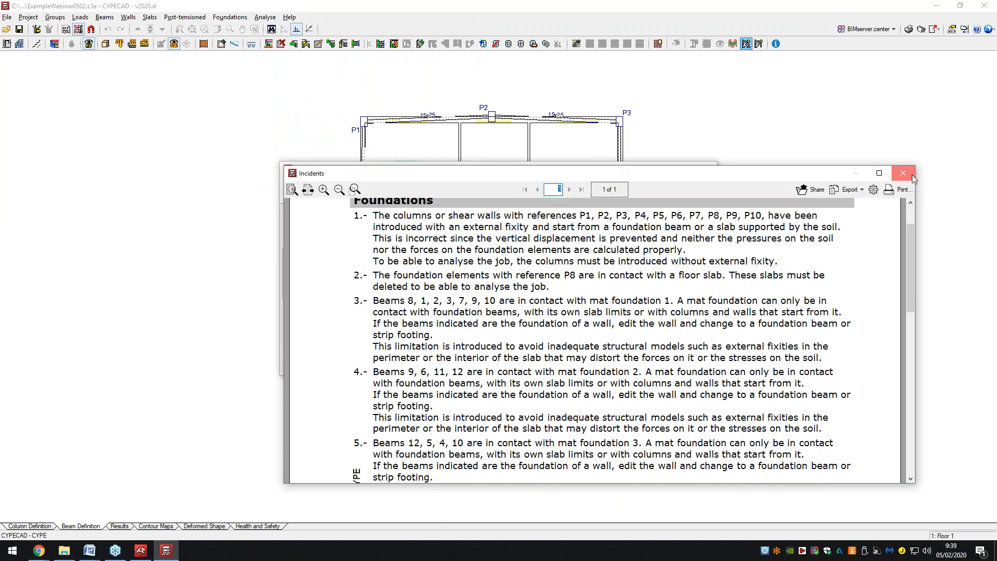
pyautogui.click(913, 175)
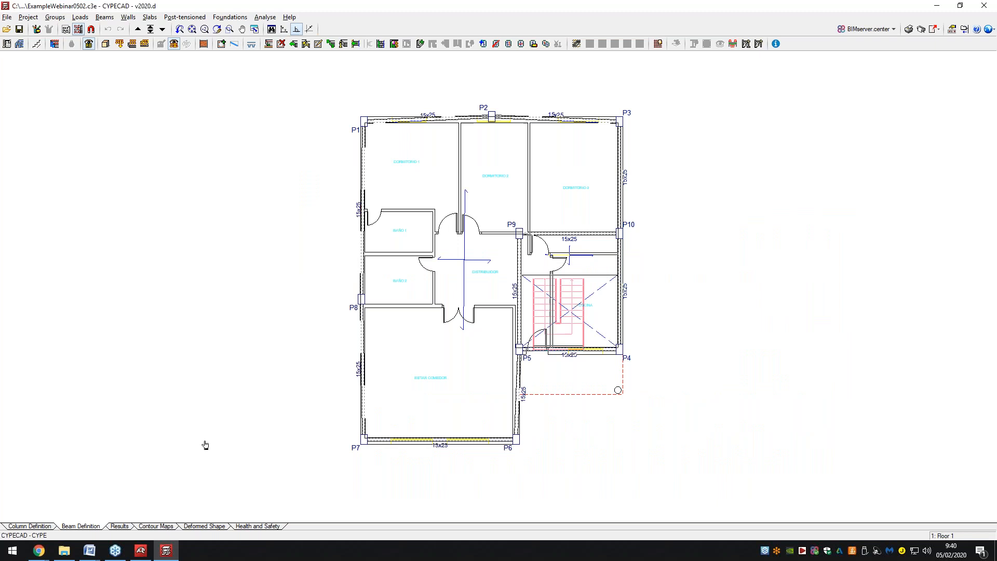
pyautogui.click(114, 526)
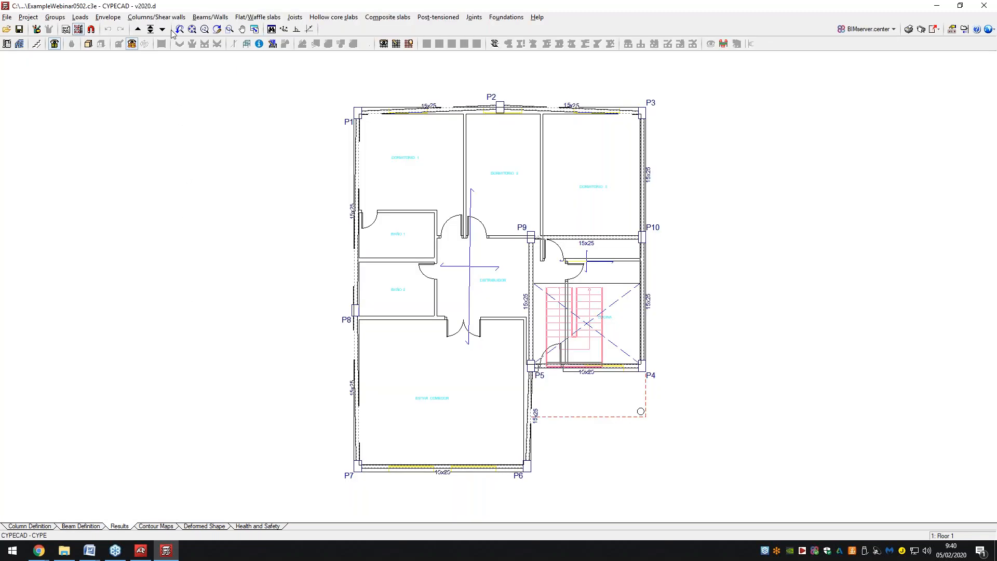
# Open the project's general data, then close it and acknowledge the message.
pyautogui.click(162, 18)
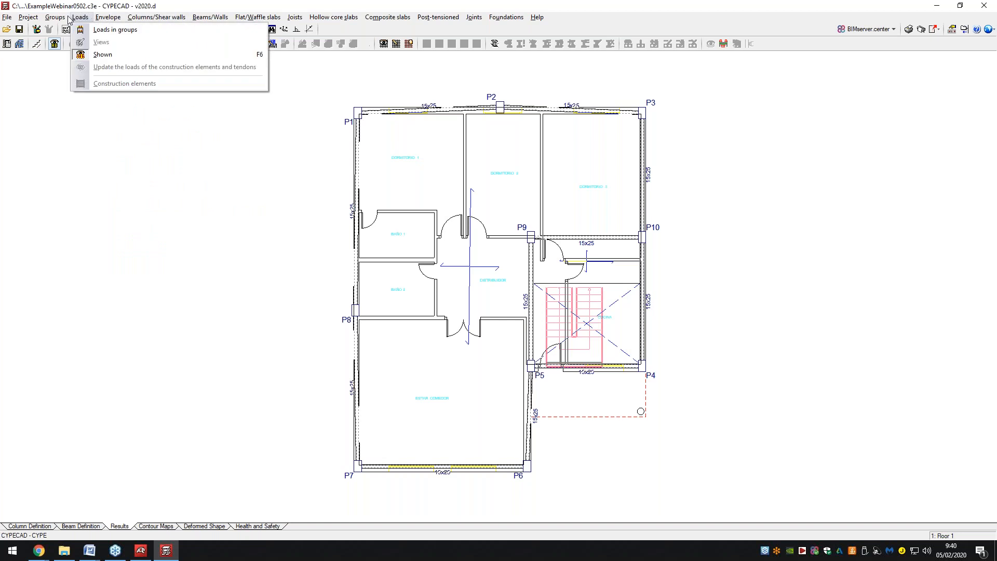
pyautogui.moveTo(39, 17)
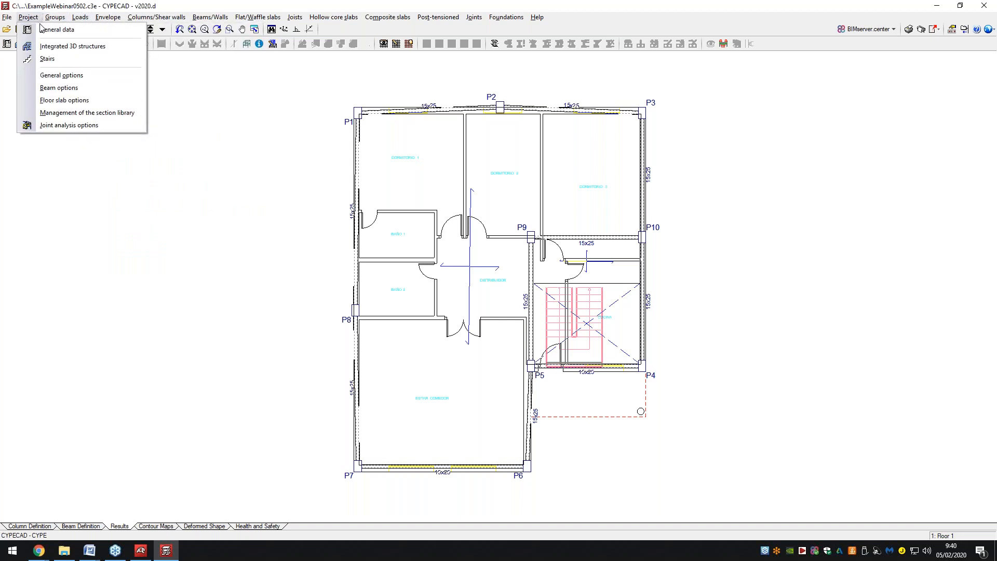
pyautogui.click(43, 30)
pyautogui.moveTo(516, 103); pyautogui.dragTo(514, 102)
pyautogui.click(652, 104)
pyautogui.press('Return')
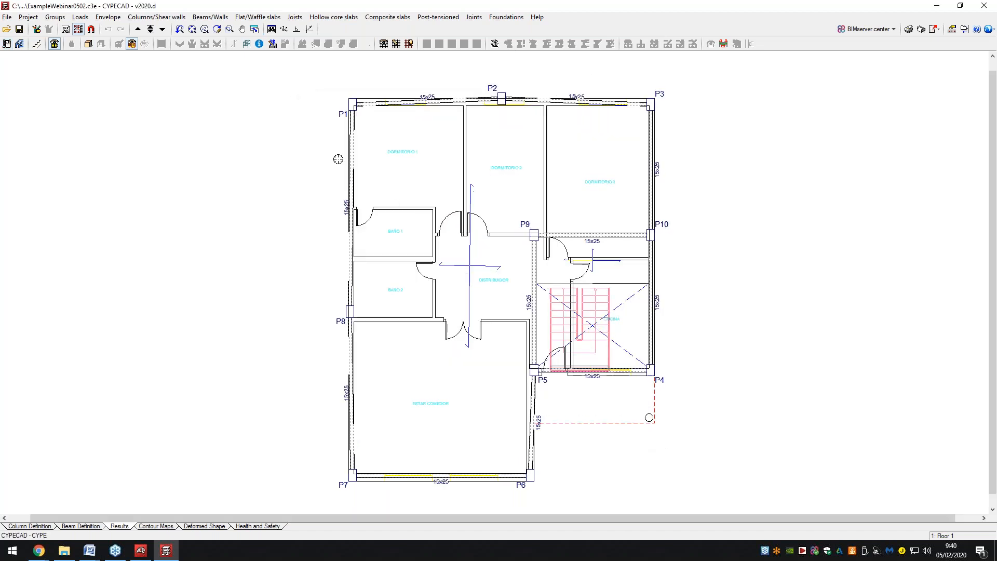
# Browse the slab and beam menus, go up to Floor 2, then down to 0: Foundations.
pyautogui.click(271, 20)
pyautogui.click(272, 19)
pyautogui.click(226, 19)
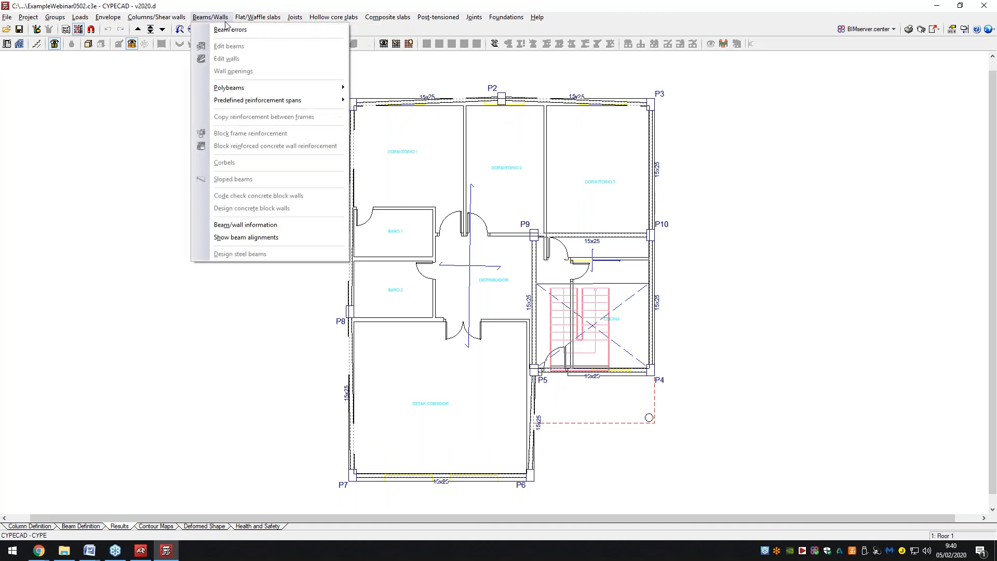
pyautogui.click(226, 19)
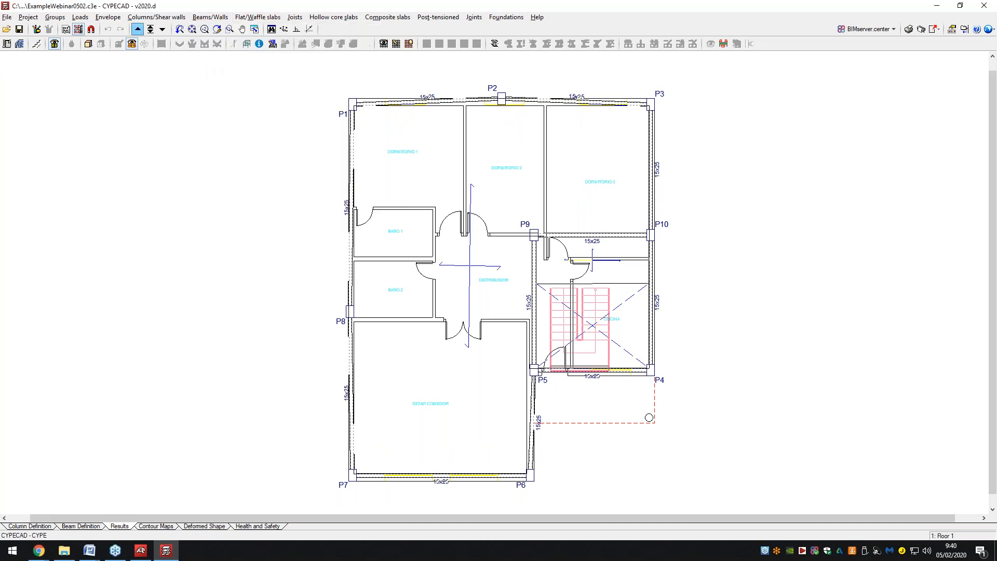
pyautogui.click(137, 29)
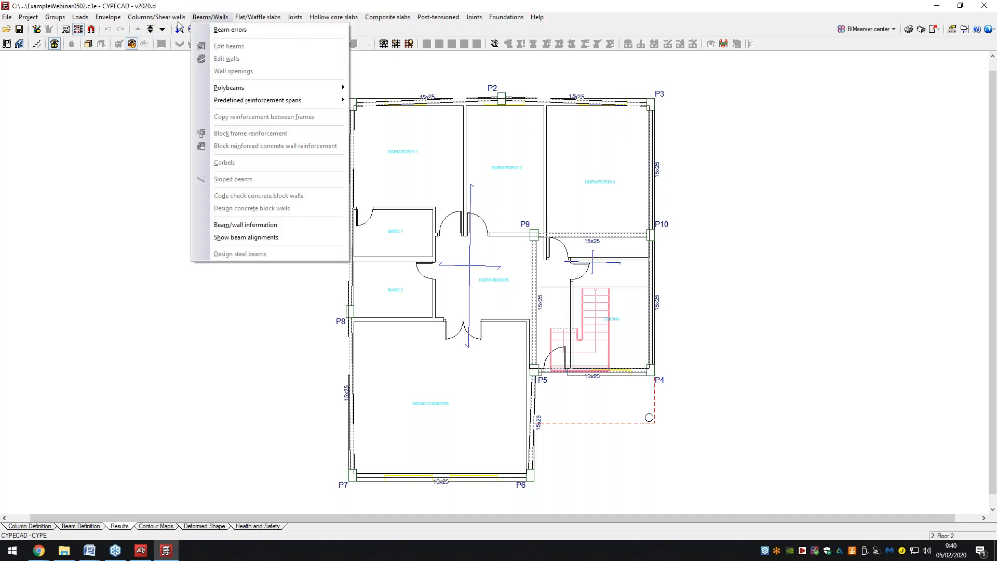
pyautogui.click(162, 29)
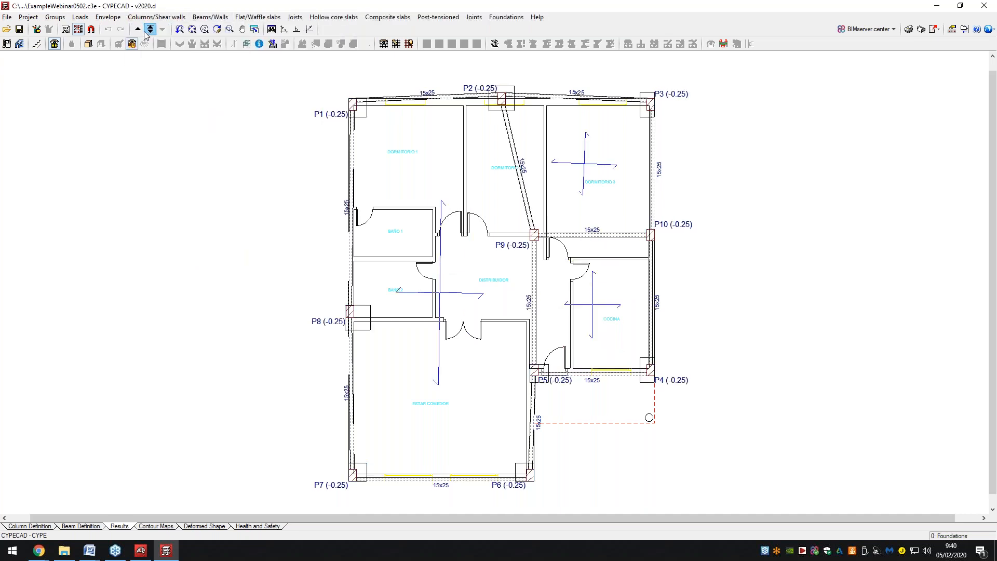
pyautogui.click(196, 18)
pyautogui.moveTo(241, 20)
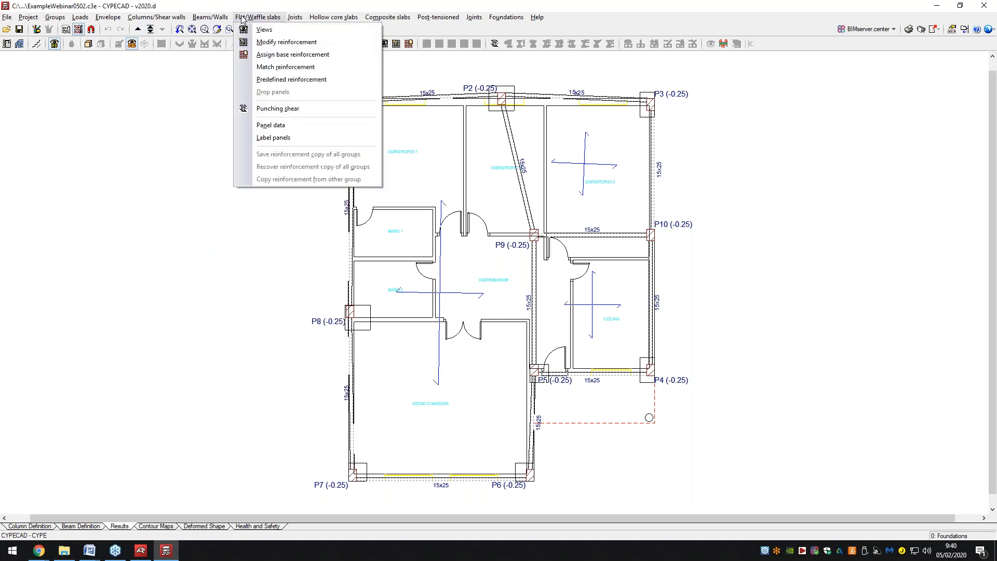
pyautogui.moveTo(506, 17)
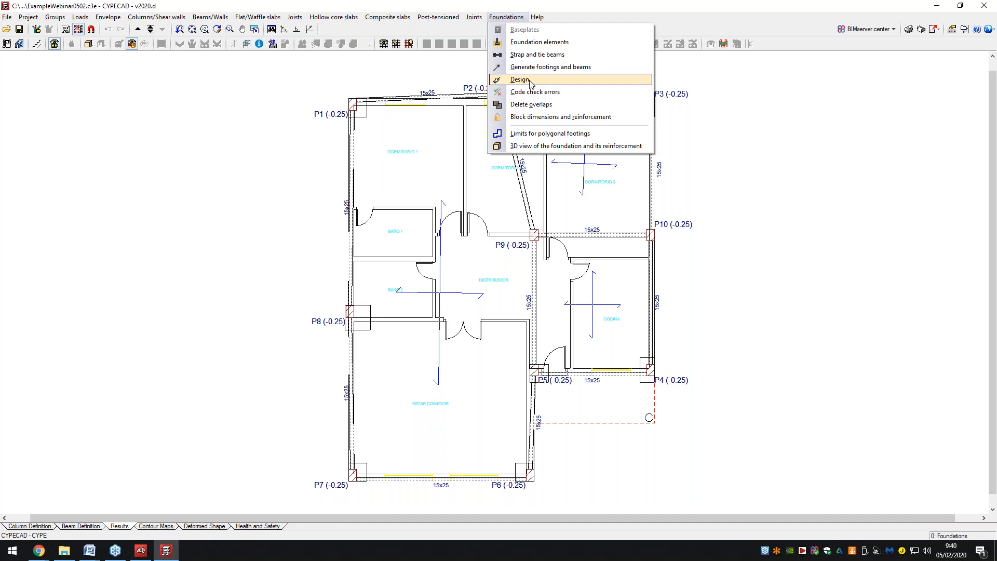
# Run Foundations > Design despite the unanalysed job and close the column fixity incidents report.
pyautogui.click(530, 82)
pyautogui.click(375, 297)
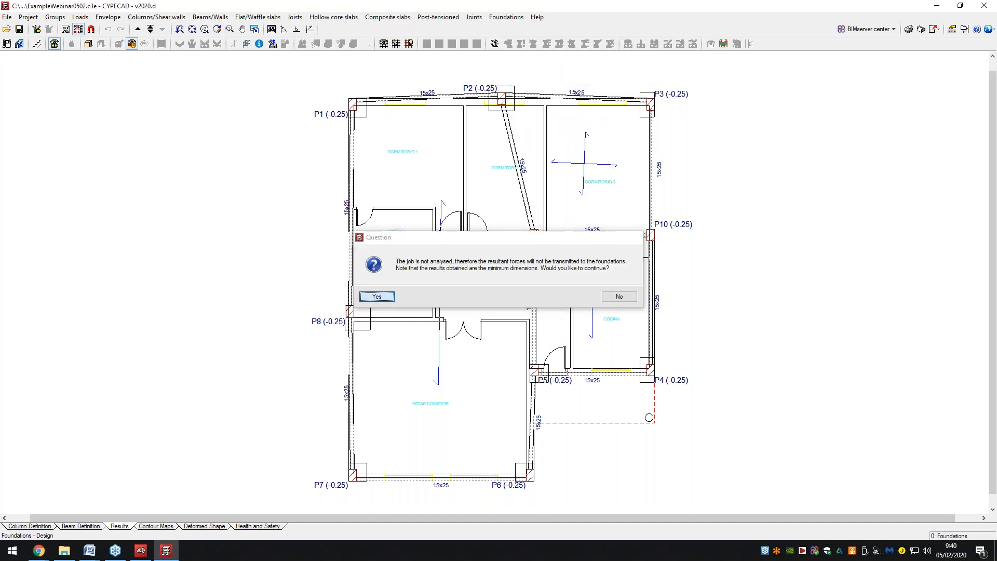
pyautogui.click(443, 335)
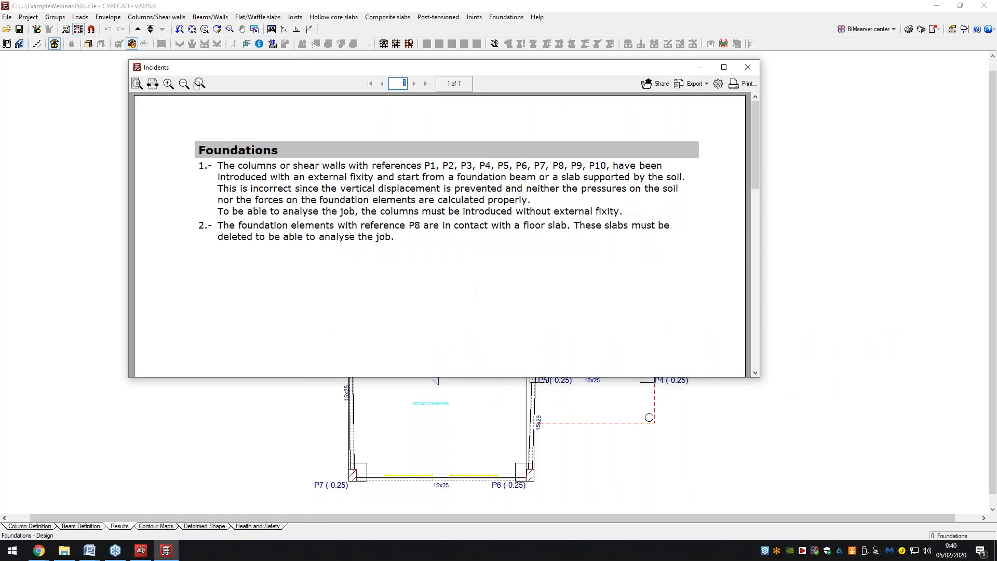
pyautogui.press('Escape')
pyautogui.click(481, 19)
pyautogui.moveTo(458, 19)
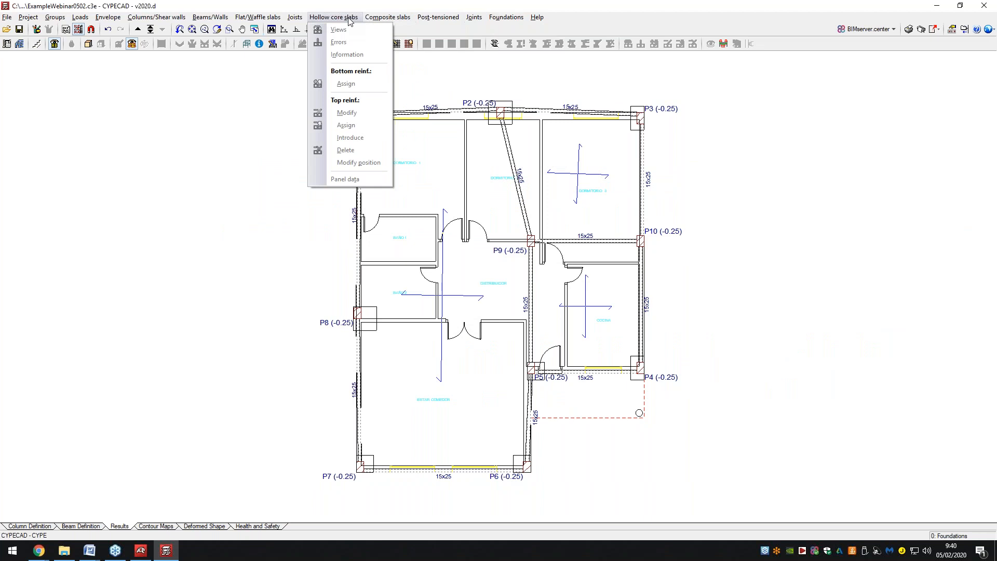
# Apply the Flat/Waffle slabs reinforcement Views settings, then return to Column Definition.
pyautogui.click(284, 19)
pyautogui.click(282, 19)
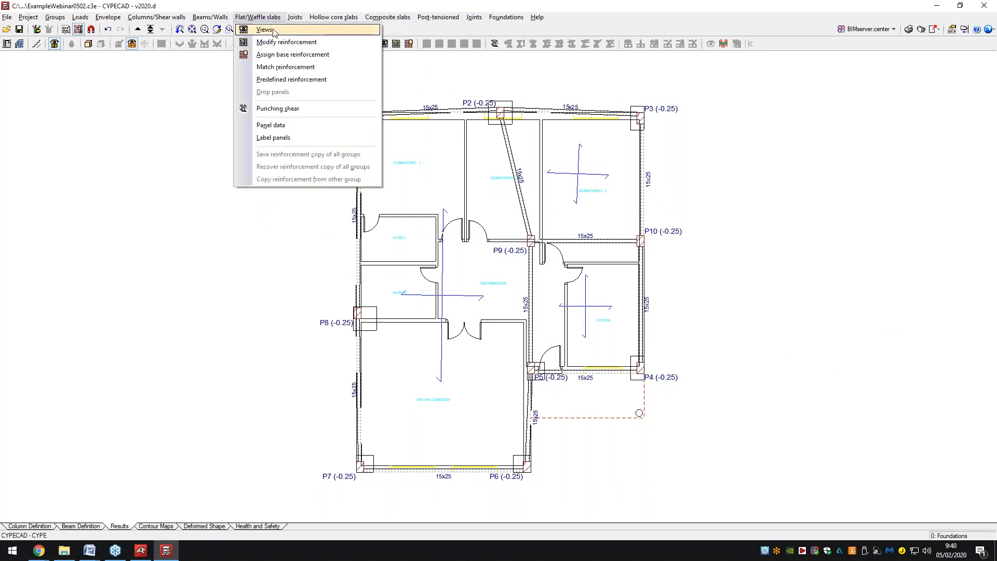
pyautogui.click(273, 30)
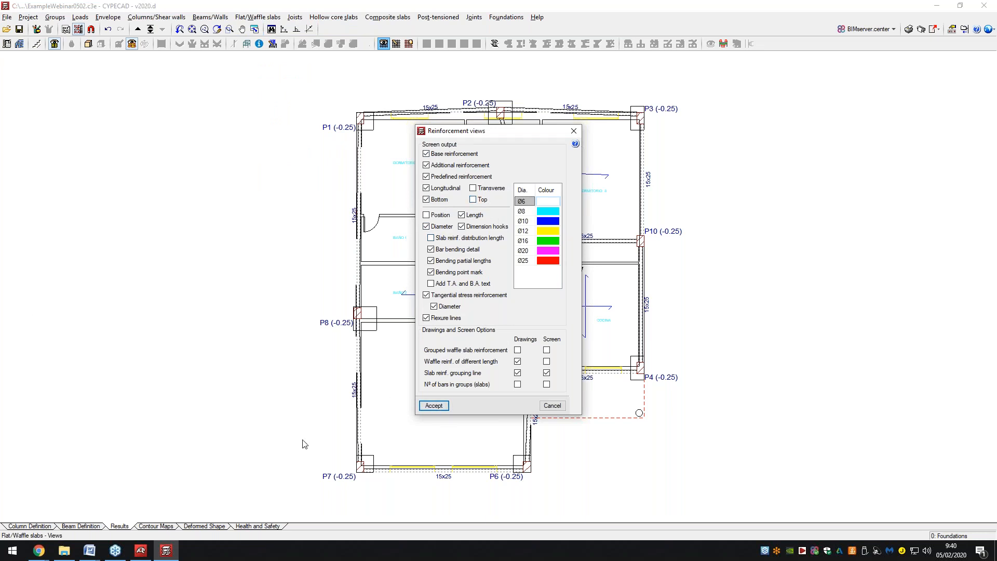
pyautogui.click(434, 406)
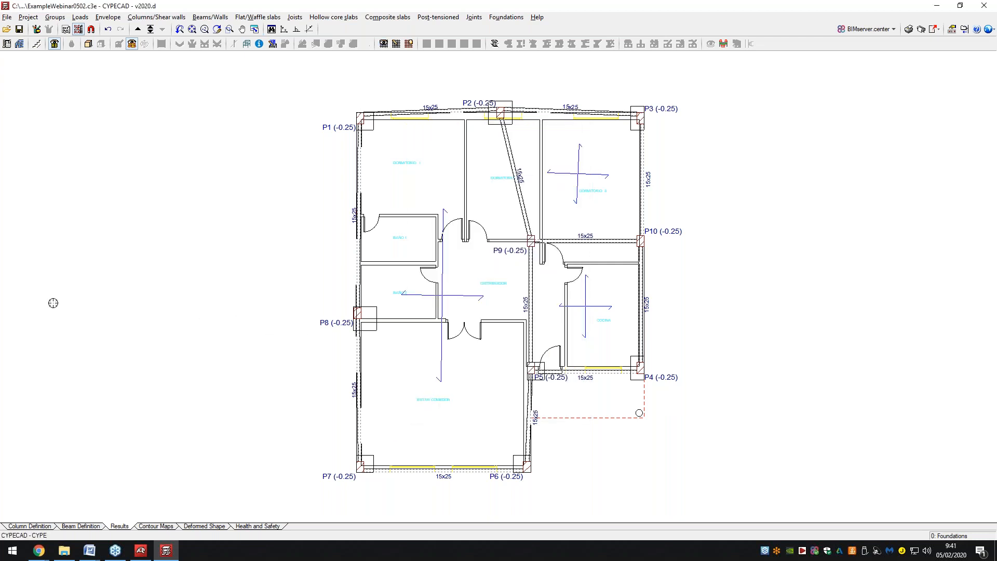
pyautogui.click(47, 527)
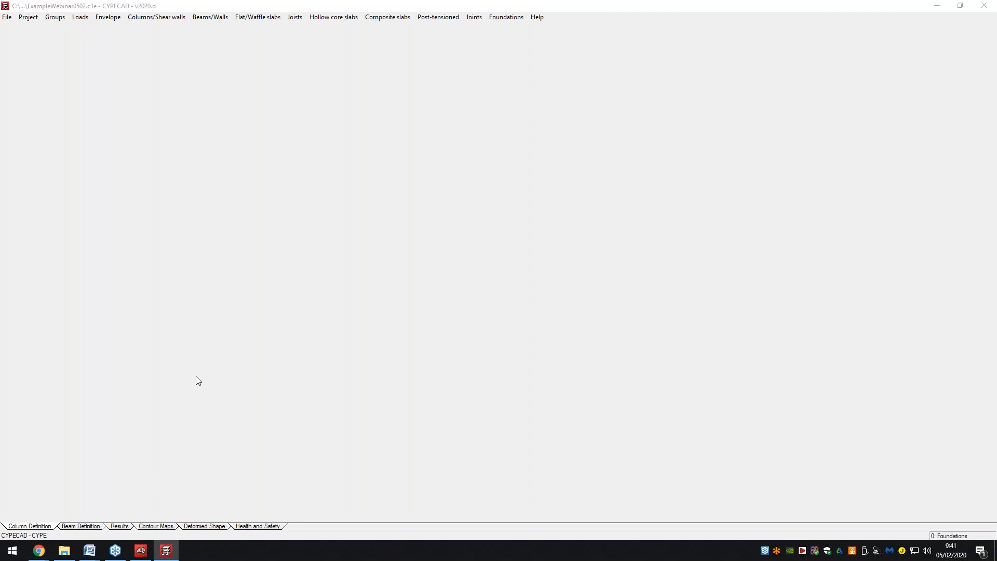
# Switch to Beam Definition and start Beams > Delete, confirming the first deletion.
pyautogui.click(613, 12)
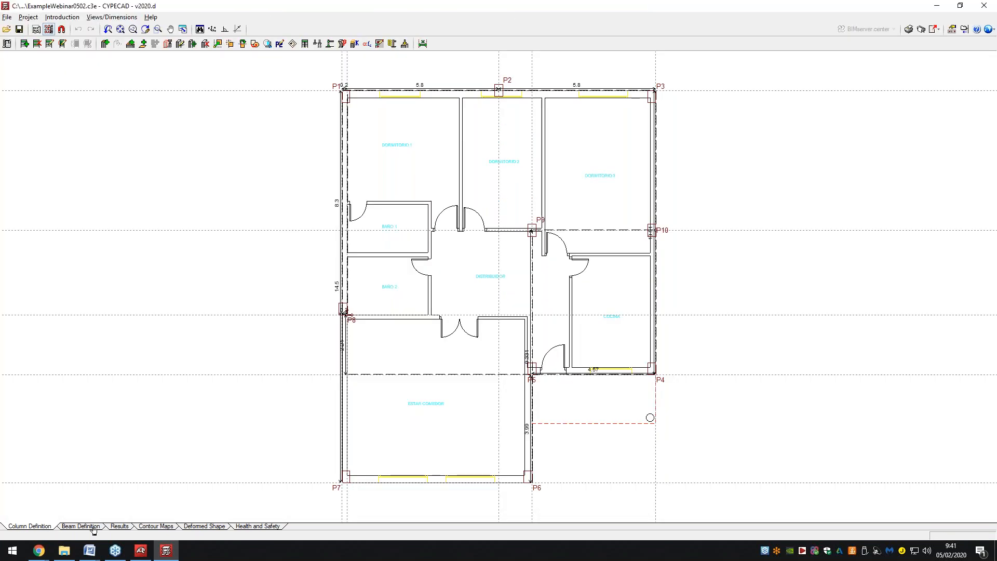
pyautogui.click(92, 527)
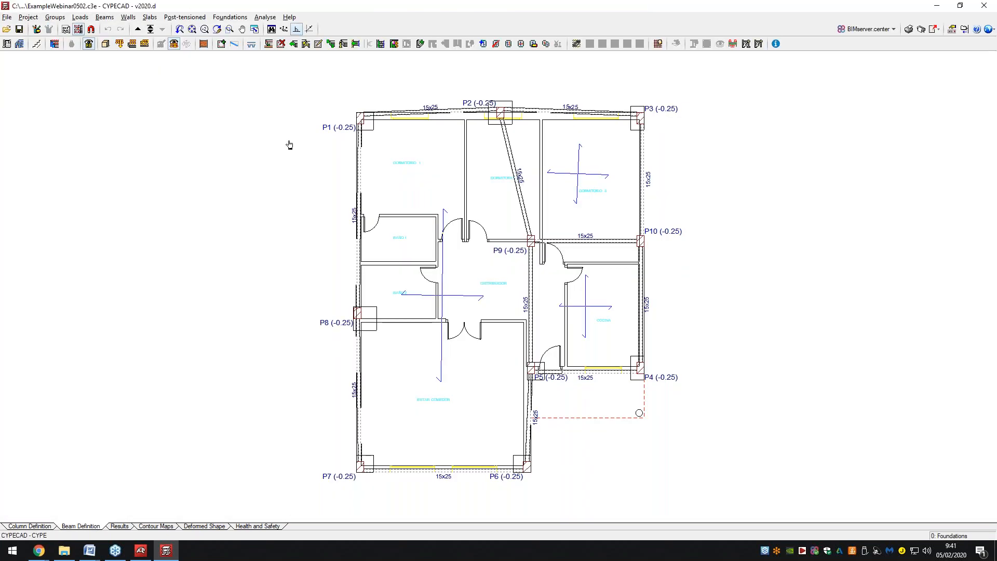
pyautogui.click(105, 17)
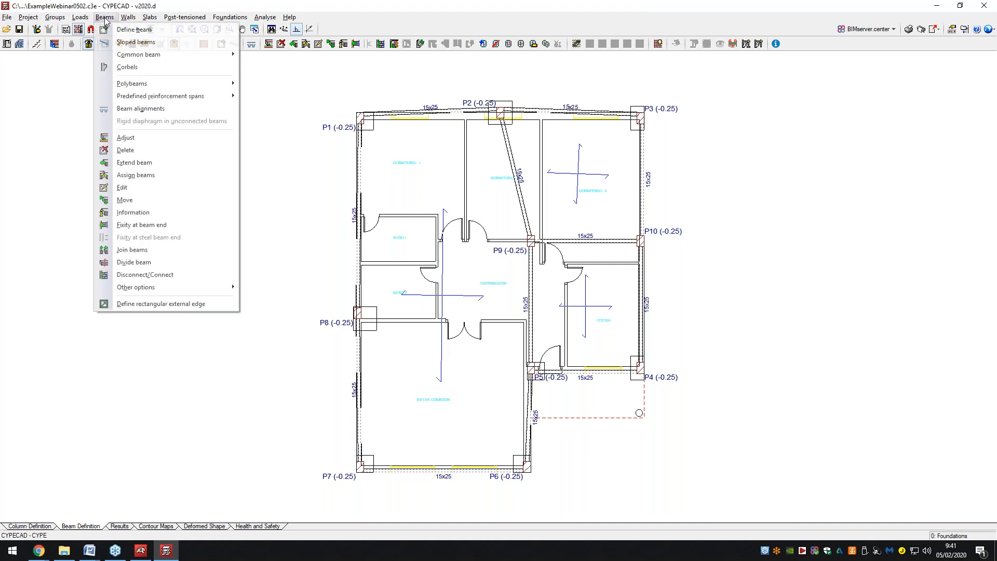
pyautogui.click(125, 149)
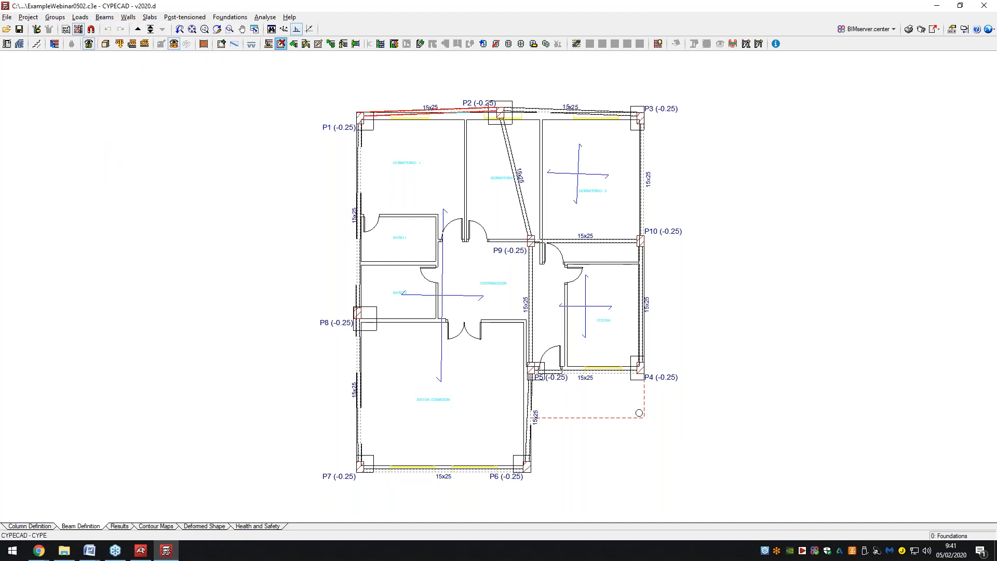
pyautogui.click(448, 296)
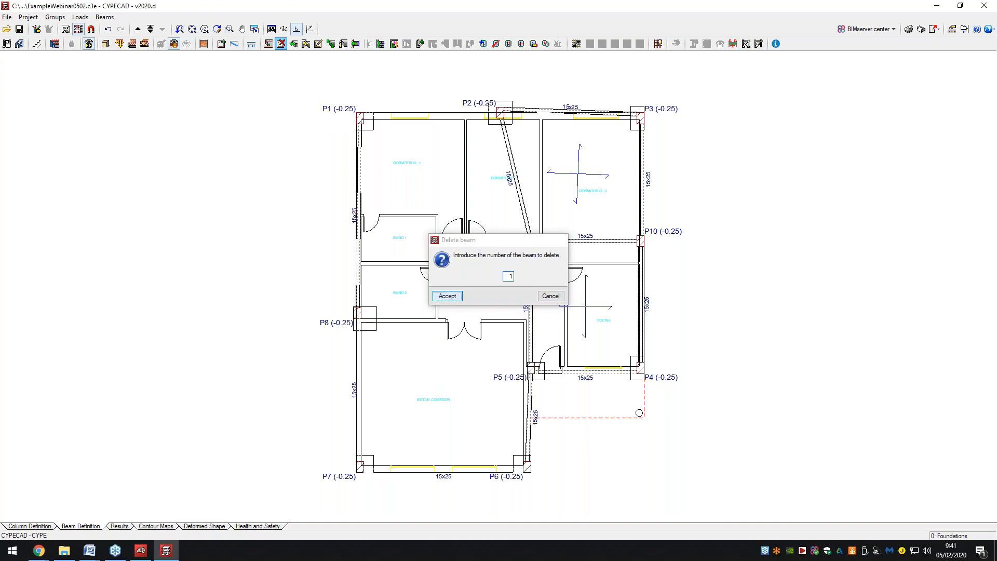
# Delete beams P3-P10, P10-P4, P9-P5, P9-P10, P5-P4, P5-P6, P7-P6 and P1-P8-P7.
pyautogui.click(642, 193)
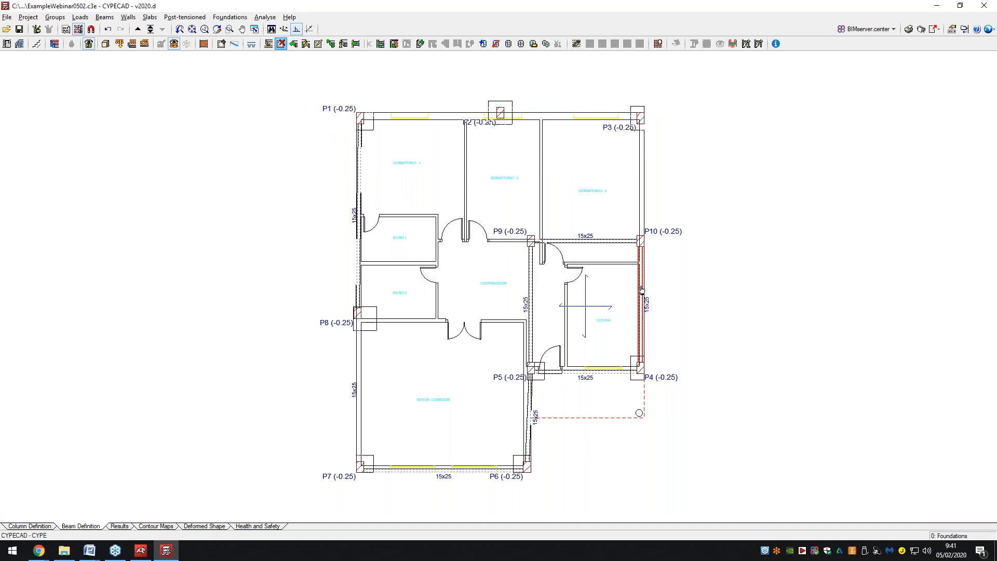
pyautogui.click(643, 289)
pyautogui.click(530, 293)
pyautogui.click(561, 242)
pyautogui.click(577, 371)
pyautogui.click(530, 405)
pyautogui.click(447, 466)
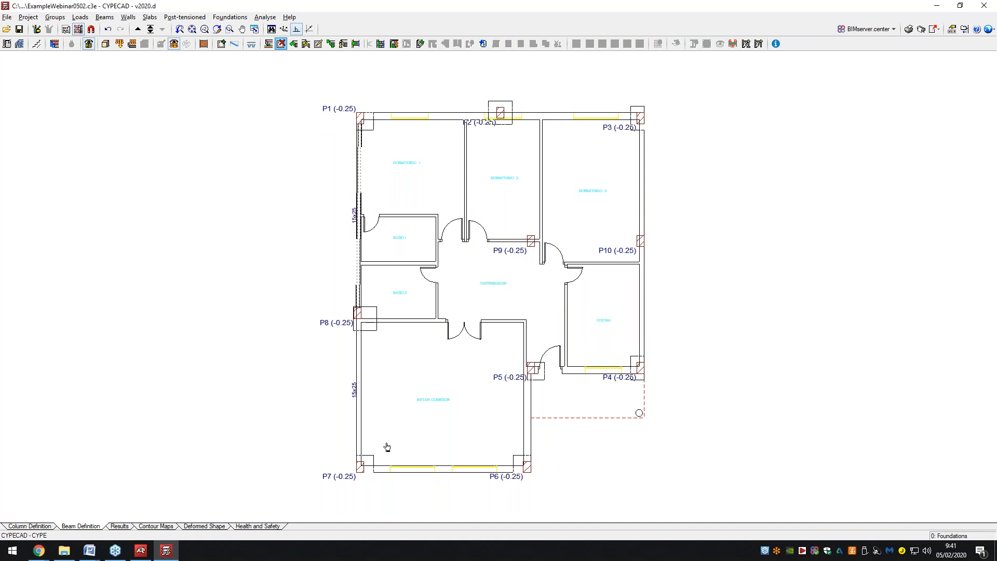
pyautogui.click(356, 274)
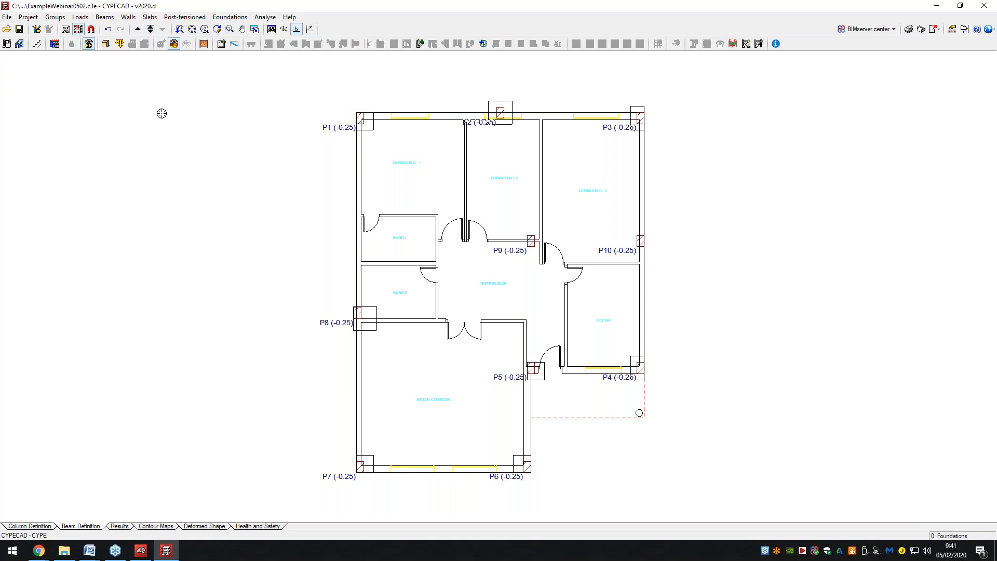
pyautogui.click(265, 17)
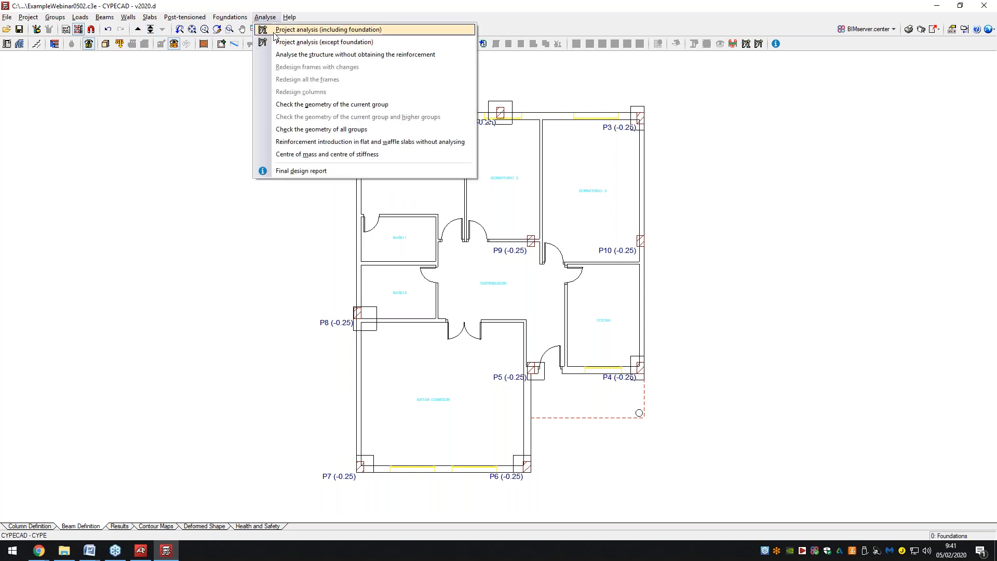
# Run the full analysis including foundations, then close the incidents and error reports.
pyautogui.click(275, 33)
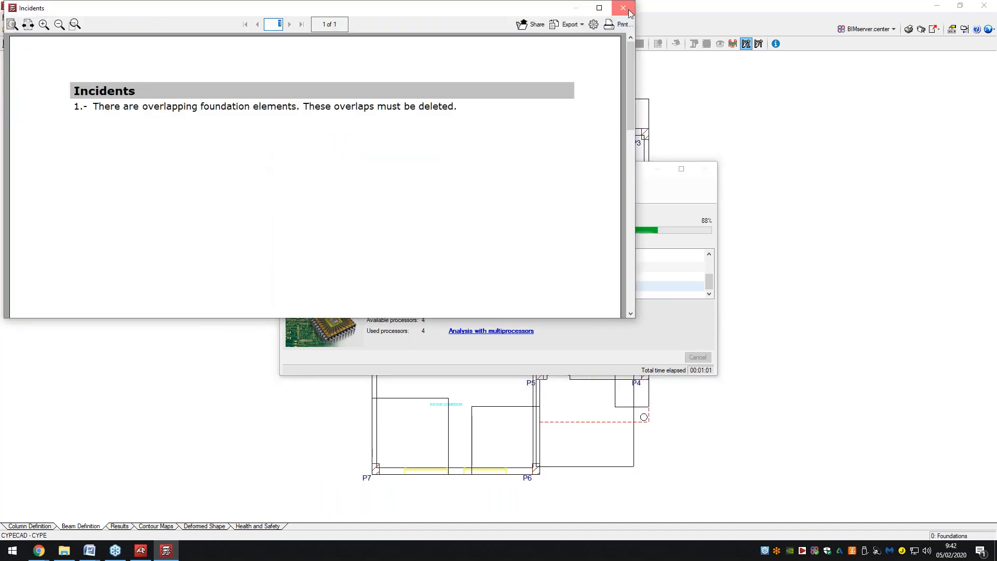
pyautogui.click(629, 11)
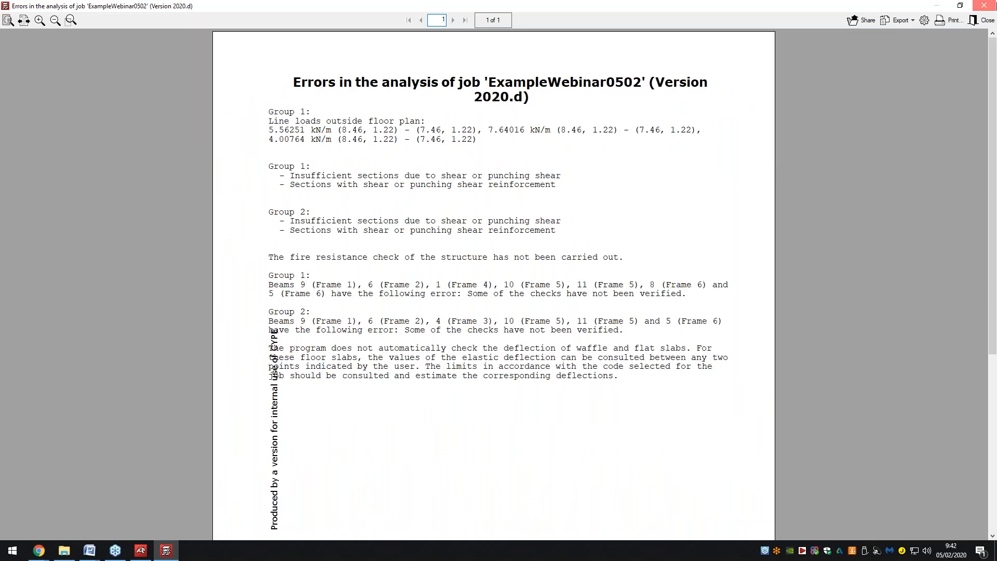
pyautogui.click(984, 5)
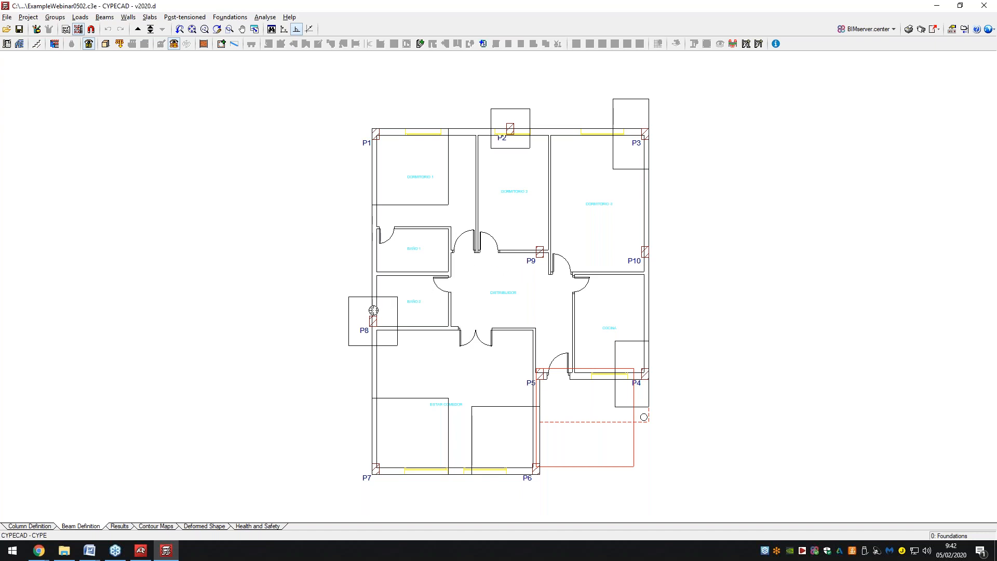
# Switch to the Results stage and start Columns/Shear walls > Edit to edit column reinforcement.
pyautogui.click(120, 526)
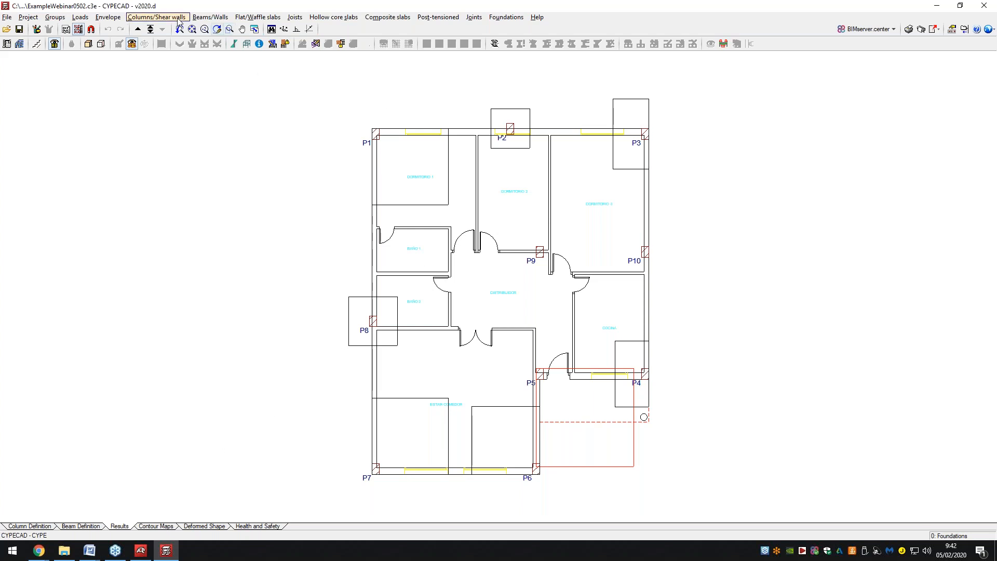
pyautogui.click(158, 17)
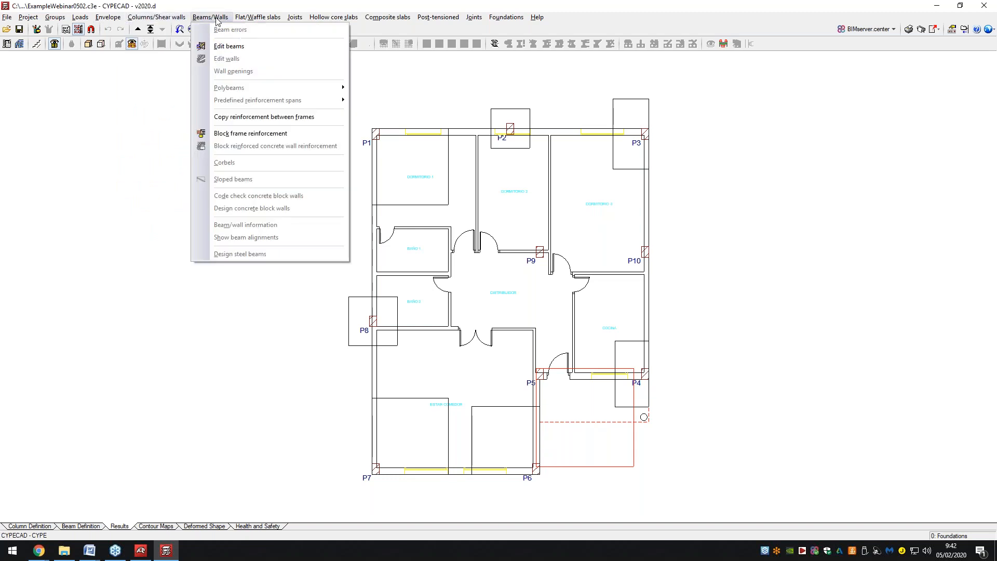
pyautogui.moveTo(238, 20)
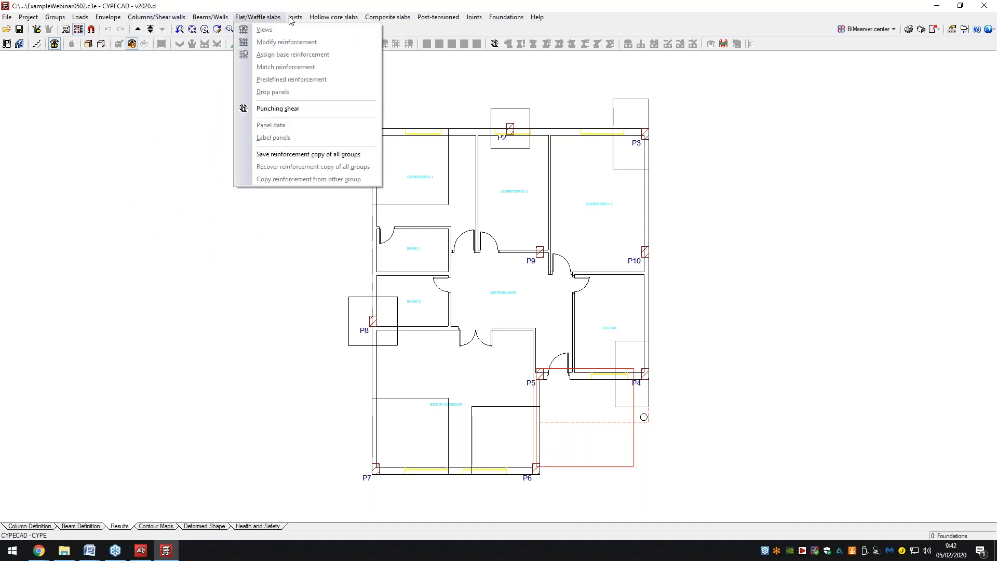
pyautogui.moveTo(377, 20)
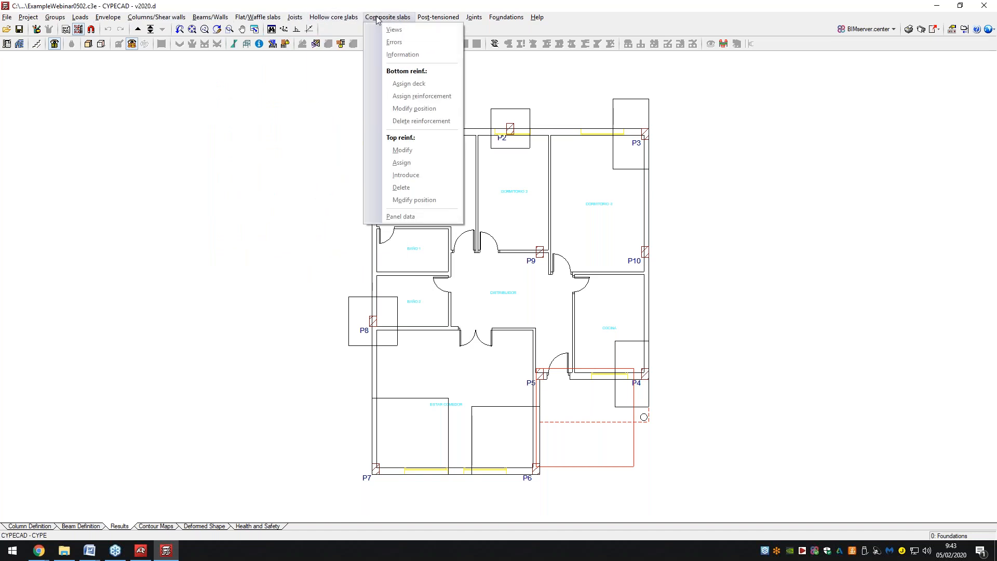
pyautogui.moveTo(428, 19)
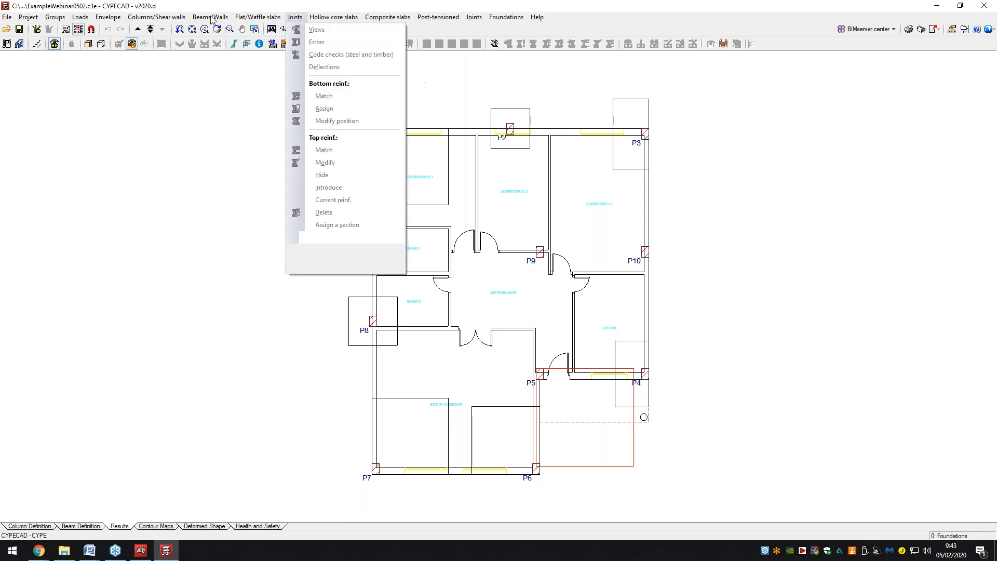
pyautogui.click(151, 30)
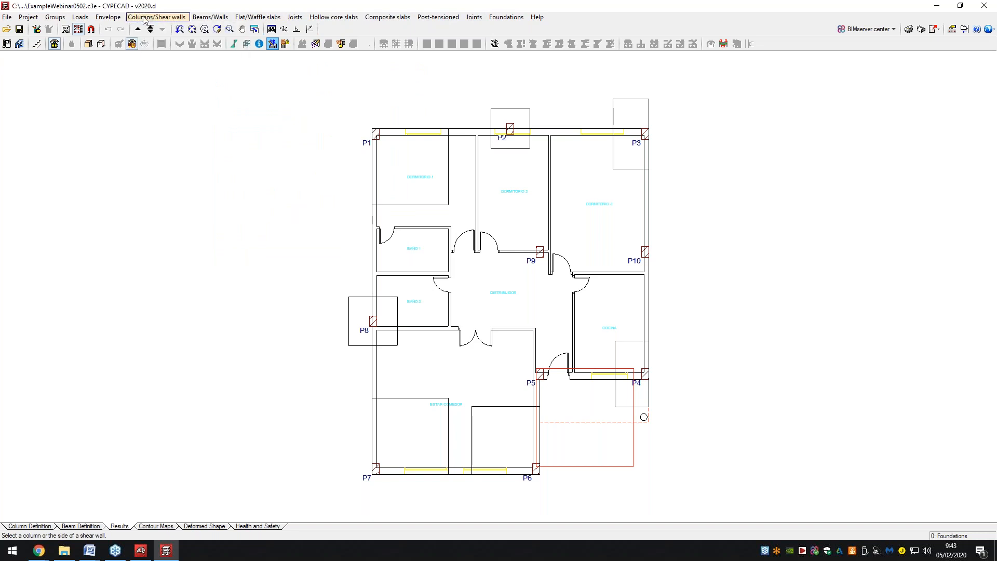
# Review reinforcement for columns P8, P1/P5, the P2–P10 group, and then P6.
pyautogui.click(372, 321)
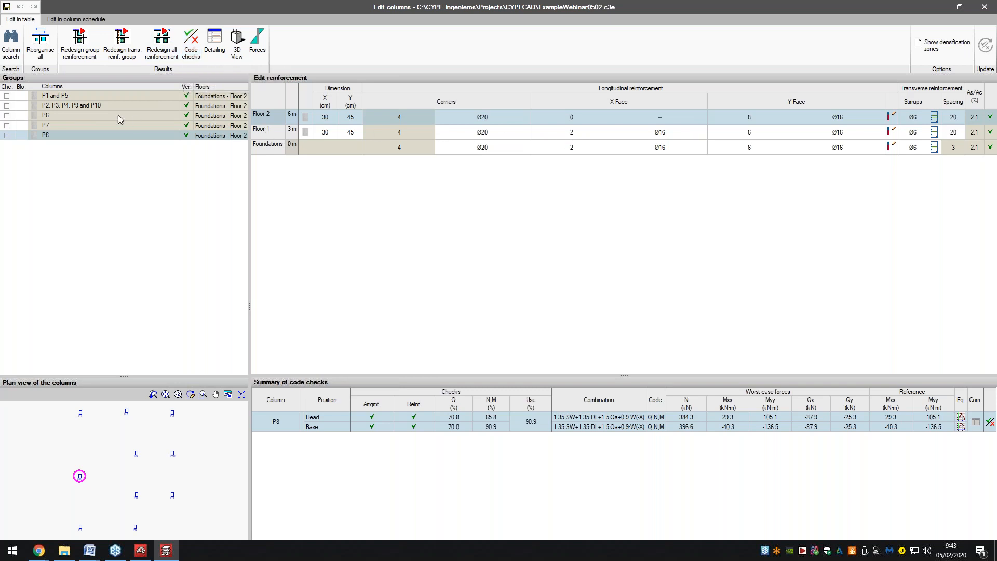
pyautogui.click(67, 99)
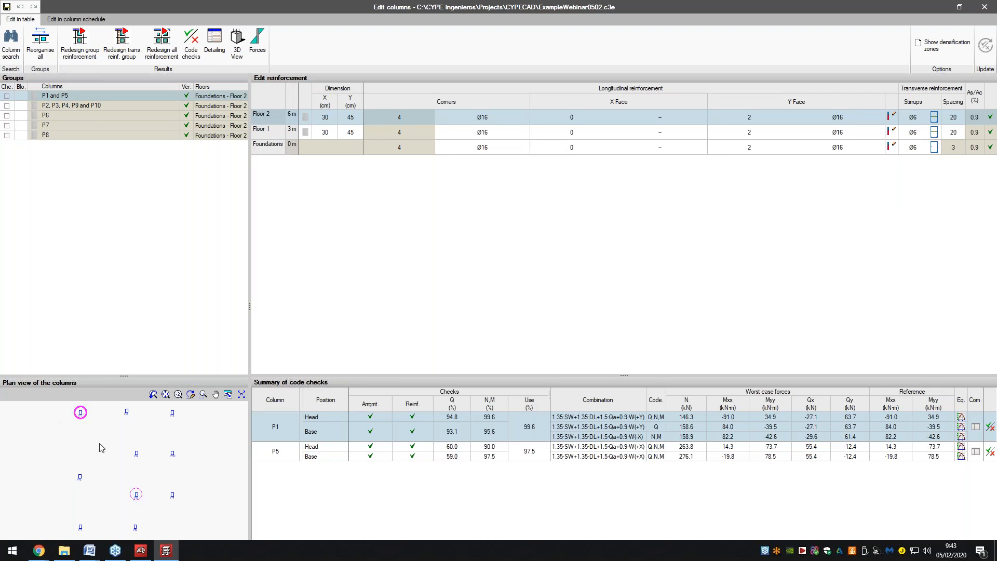
pyautogui.click(82, 106)
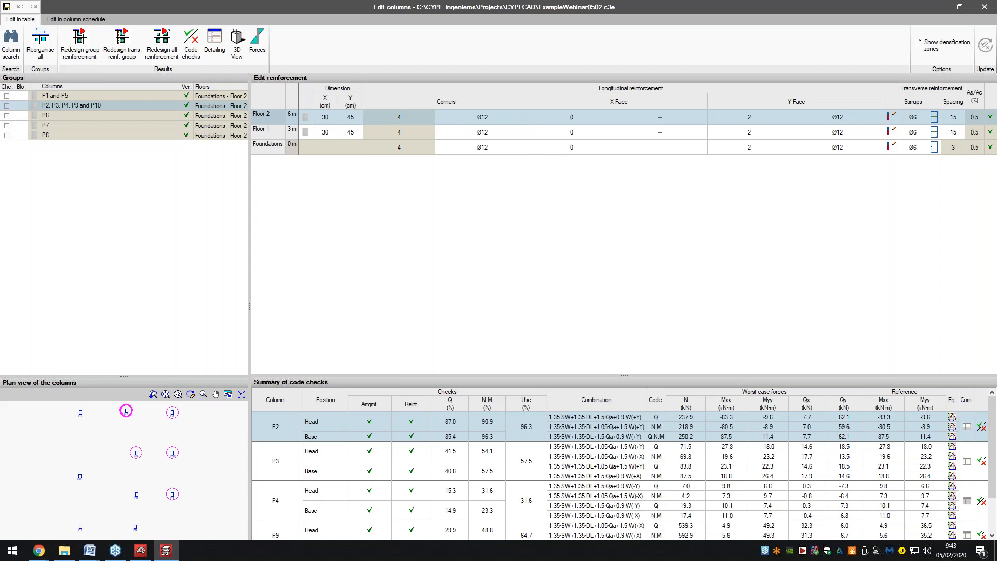
pyautogui.click(90, 116)
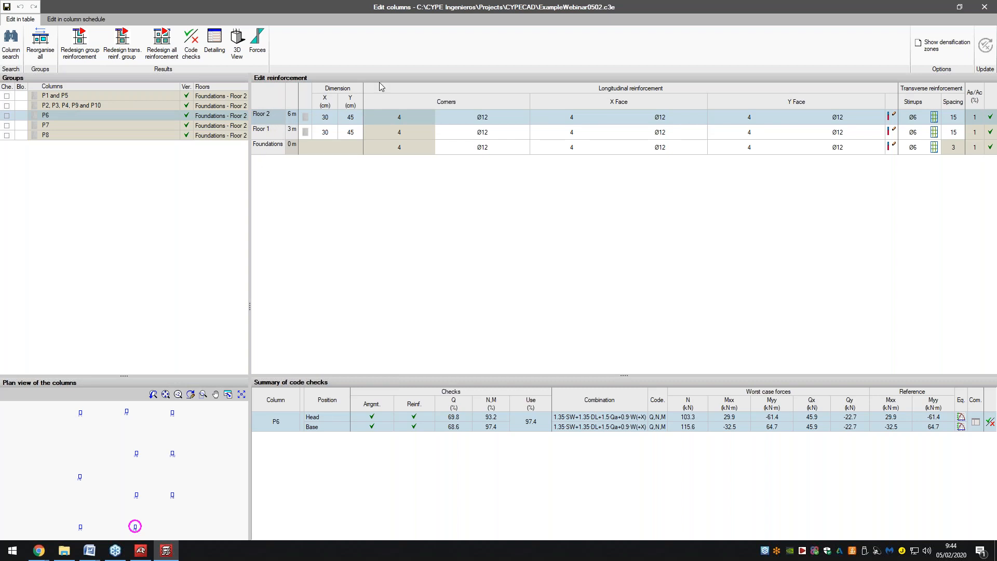
# Check P6's Floor 2 corner bar options and keep them at Ø12.
pyautogui.click(502, 122)
pyautogui.click(523, 118)
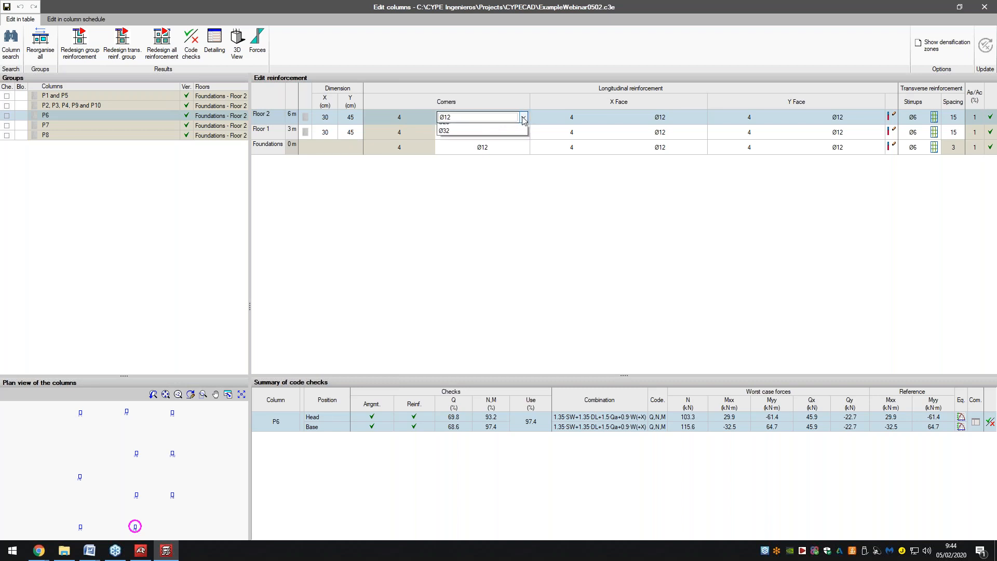
pyautogui.click(523, 118)
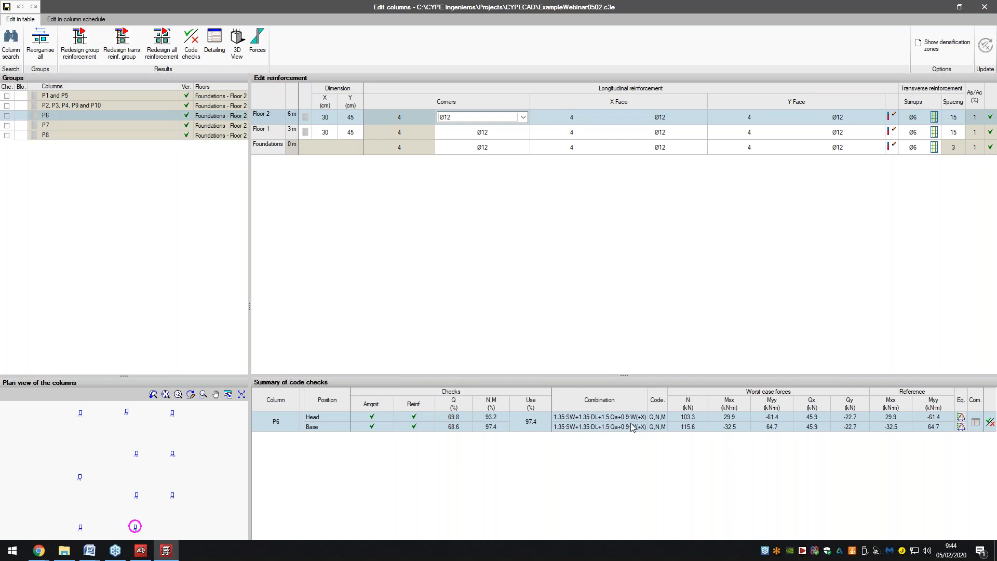
# Open the detailed code checks for column P6 and maximize the window.
pyautogui.click(992, 423)
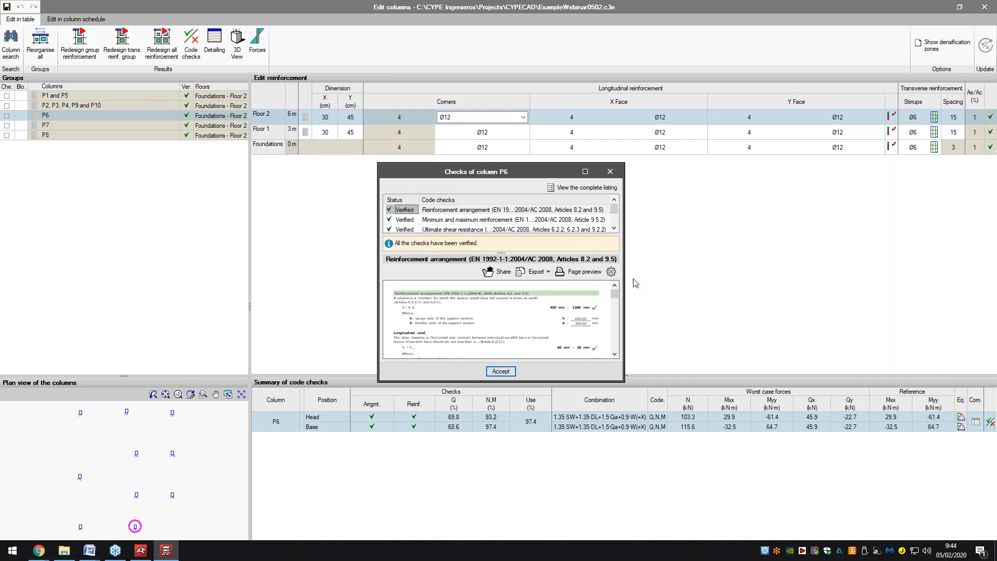
pyautogui.doubleClick(481, 171)
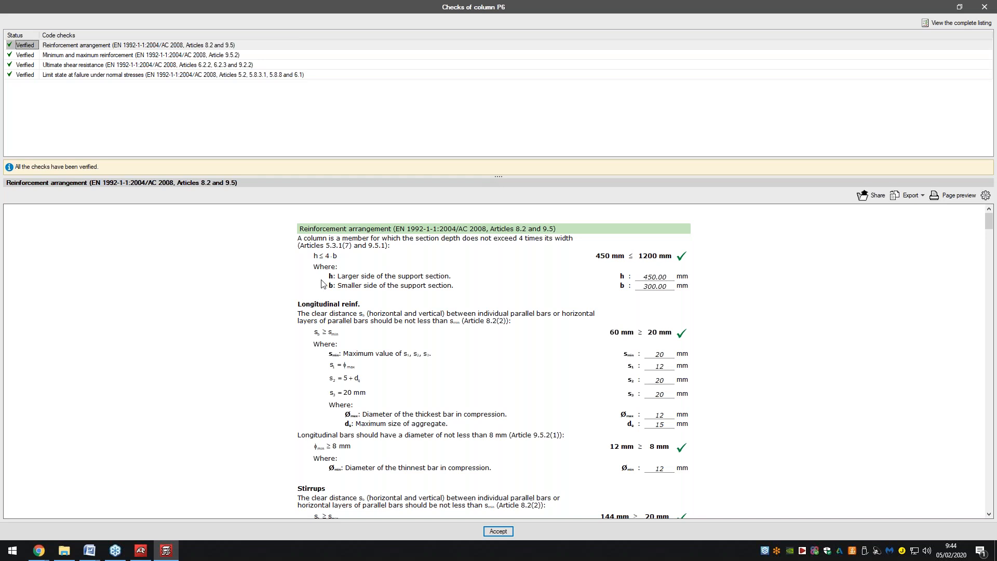
pyautogui.scroll(-4, 322, 284)
pyautogui.scroll(-2, 322, 283)
# Review P6's minimum/maximum reinforcement check and the Ultimate shear resistance report (η 0.111, 0.698).
pyautogui.click(72, 54)
pyautogui.click(73, 65)
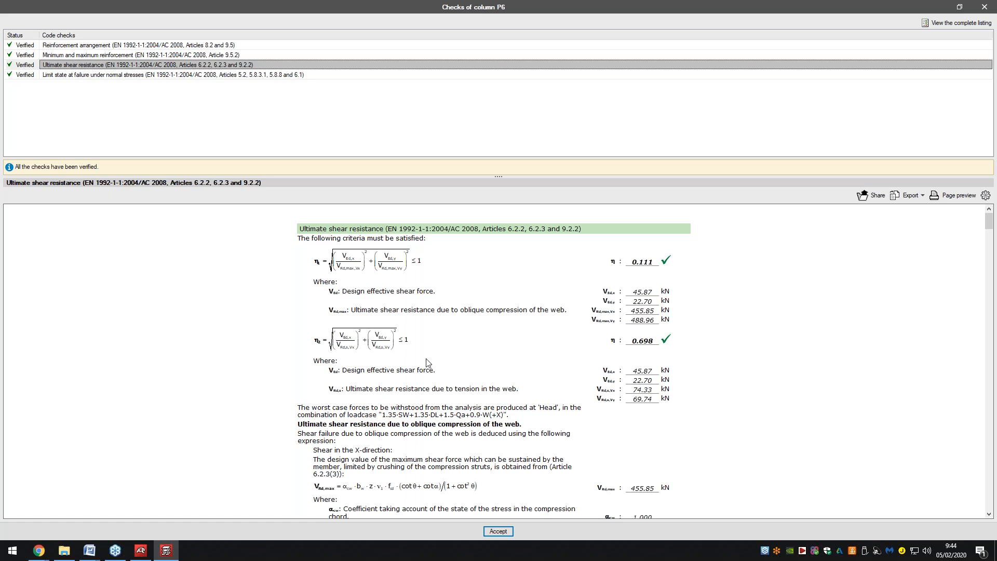
pyautogui.scroll(-1, 428, 362)
pyautogui.scroll(-1, 491, 353)
pyautogui.scroll(2, 519, 337)
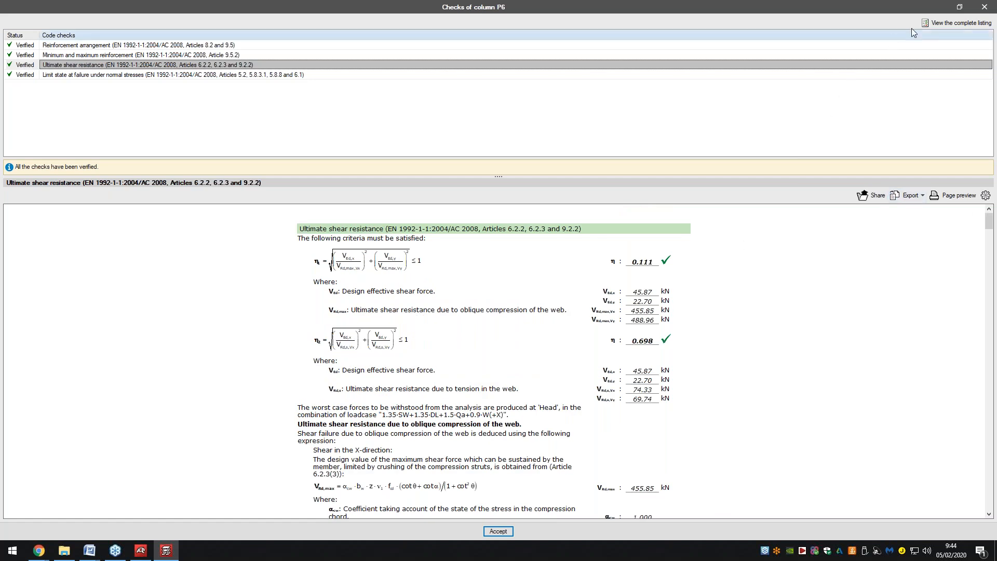
pyautogui.click(933, 23)
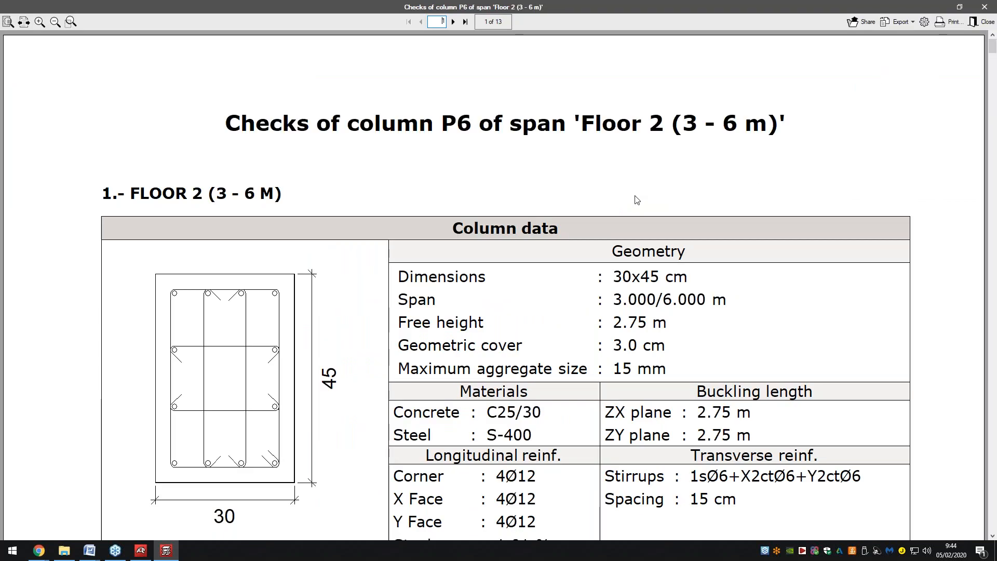
pyautogui.keyDown('ctrl'); pyautogui.scroll(-3, 630, 194); pyautogui.keyUp('ctrl')
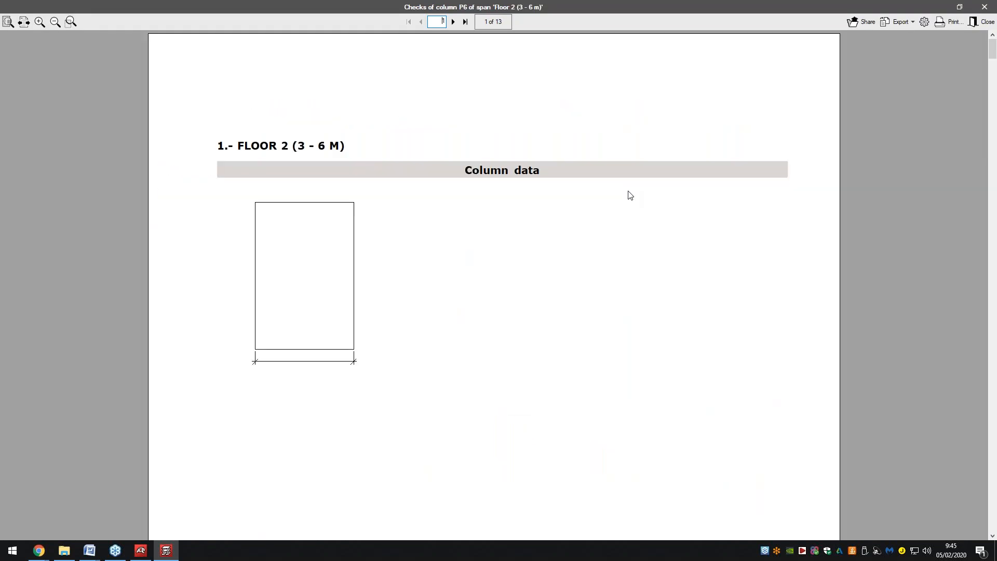
pyautogui.keyDown('ctrl'); pyautogui.scroll(-1, 628, 194); pyautogui.keyUp('ctrl')
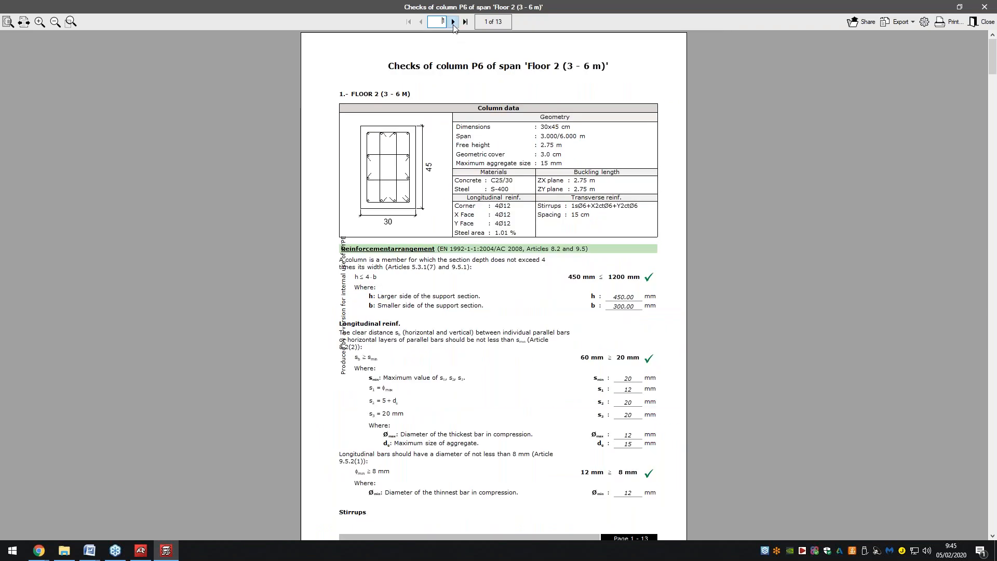
pyautogui.click(453, 22)
pyautogui.click(453, 22)
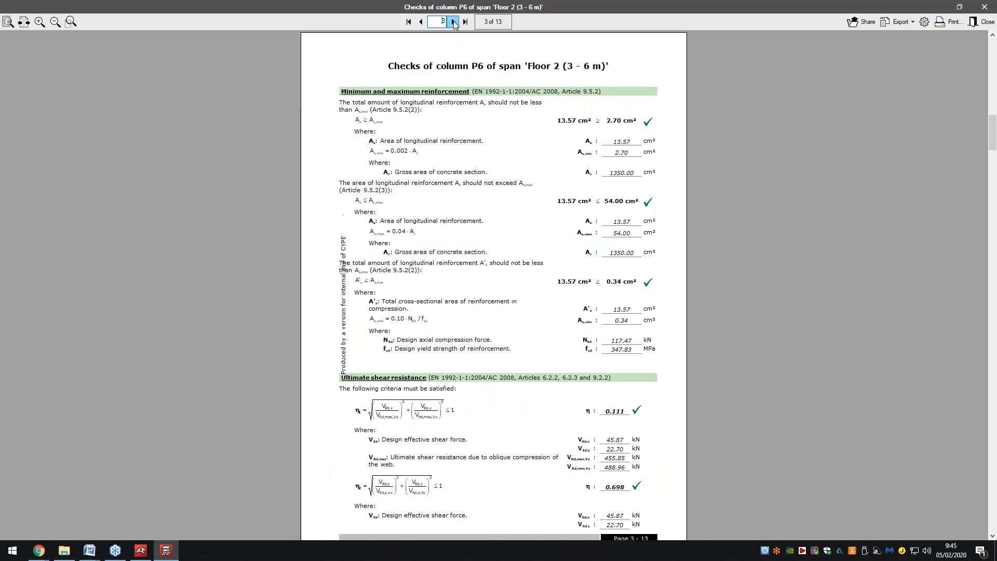
pyautogui.click(453, 21)
pyautogui.click(453, 21)
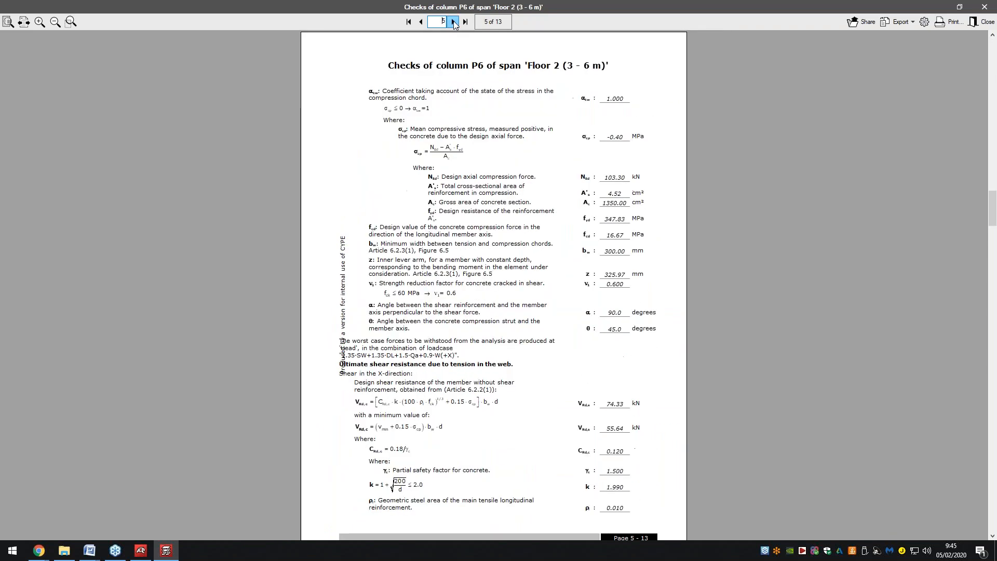
pyautogui.click(454, 21)
pyautogui.click(454, 22)
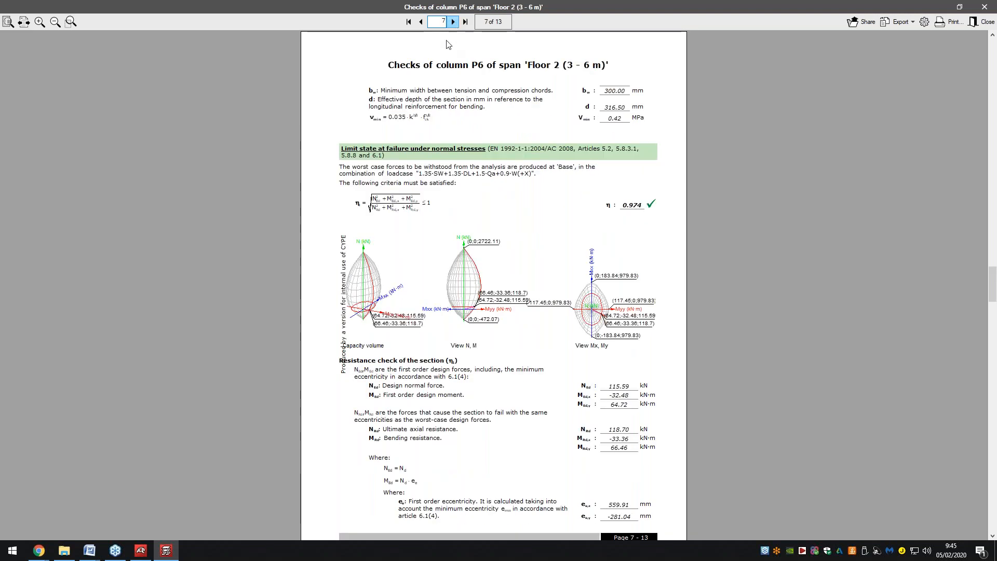
pyautogui.scroll(-2, 448, 40)
pyautogui.click(454, 22)
pyautogui.click(453, 22)
pyautogui.click(454, 22)
pyautogui.click(453, 22)
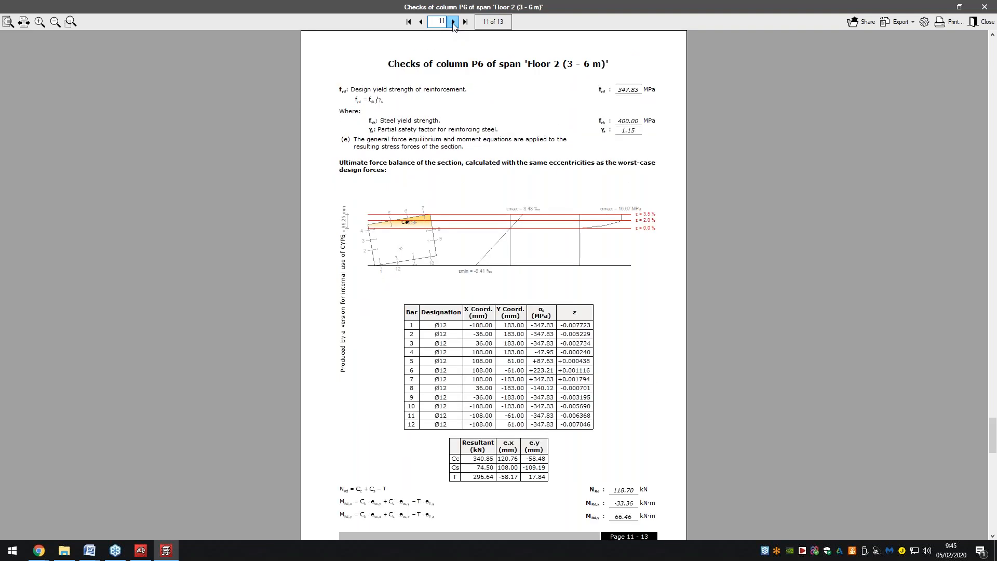
pyautogui.click(453, 22)
pyautogui.click(991, 4)
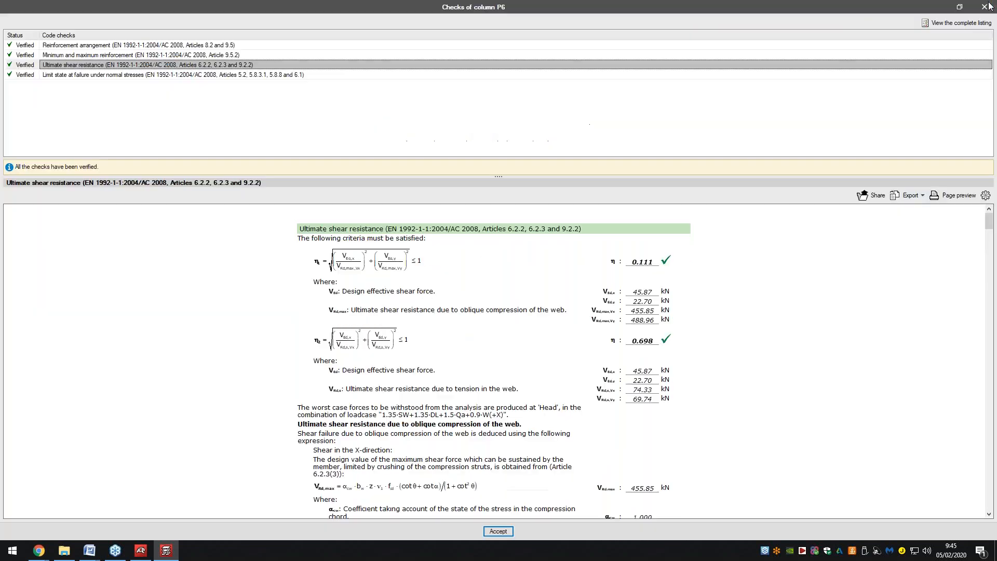
# Close P6's checks and show its reinforcement cage in an enlarged 3D view.
pyautogui.click(990, 4)
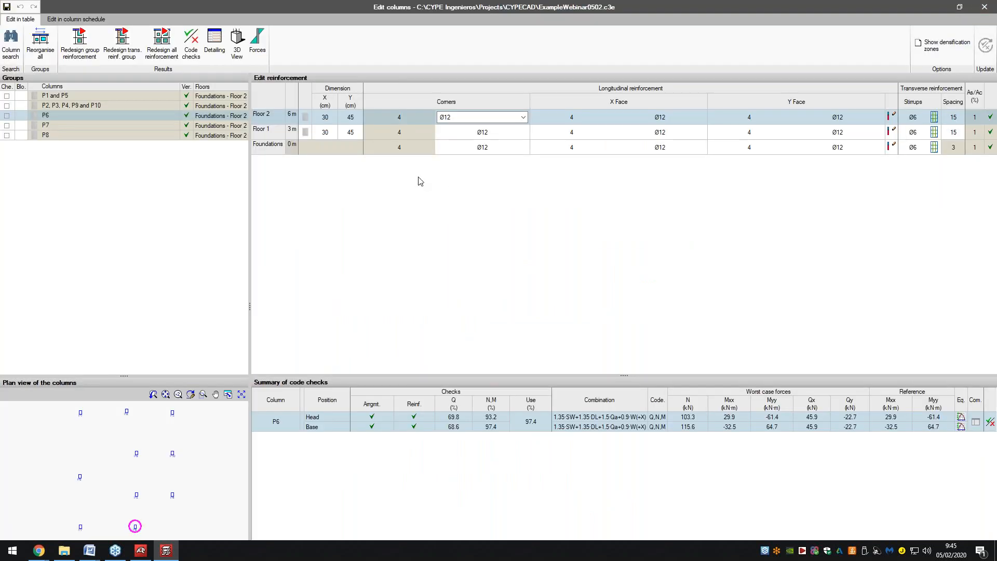
pyautogui.click(240, 51)
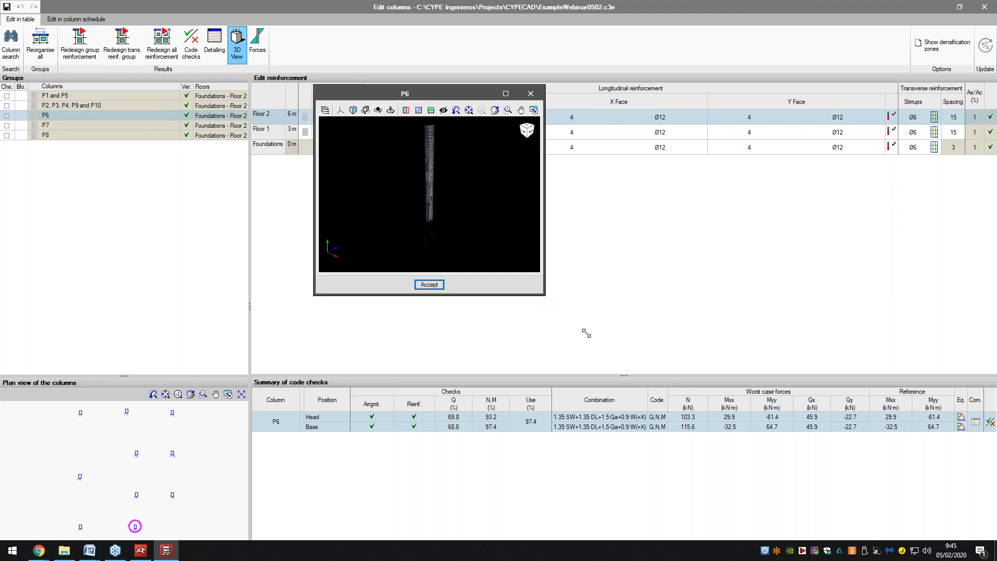
pyautogui.moveTo(586, 333); pyautogui.dragTo(767, 519)
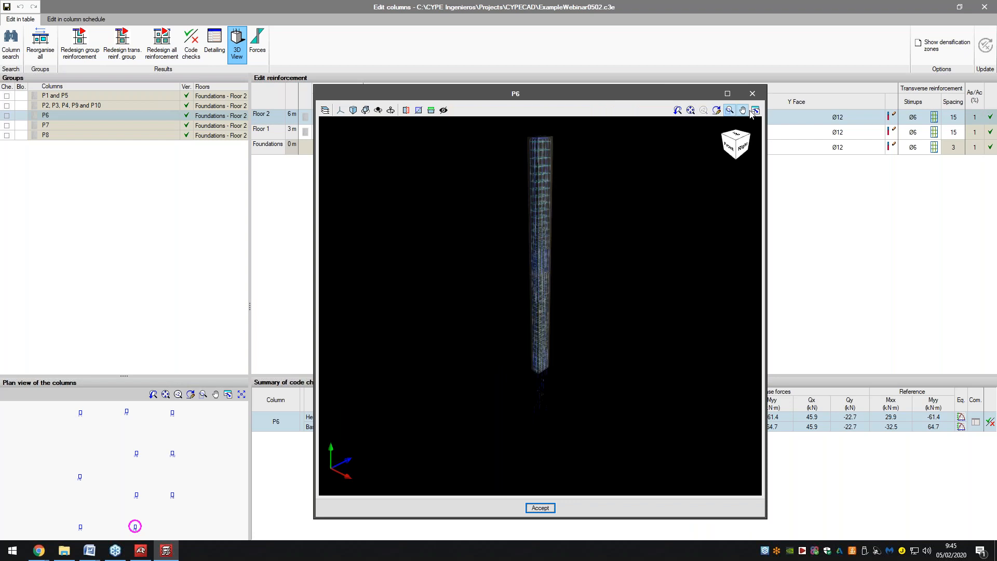
# Give the 3D view a white background, orbit to the back, then close it.
pyautogui.click(325, 110)
pyautogui.click(372, 126)
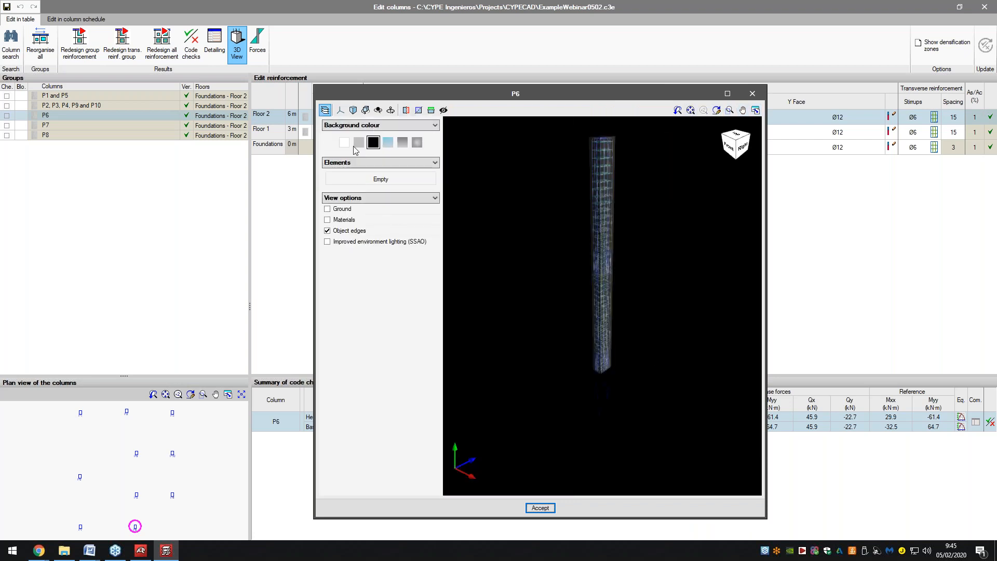
pyautogui.click(345, 143)
pyautogui.moveTo(483, 237); pyautogui.dragTo(649, 239)
pyautogui.click(752, 94)
# Select the P2–P10 group and inspect column P2's force diagrams full screen, then close them.
pyautogui.click(152, 126)
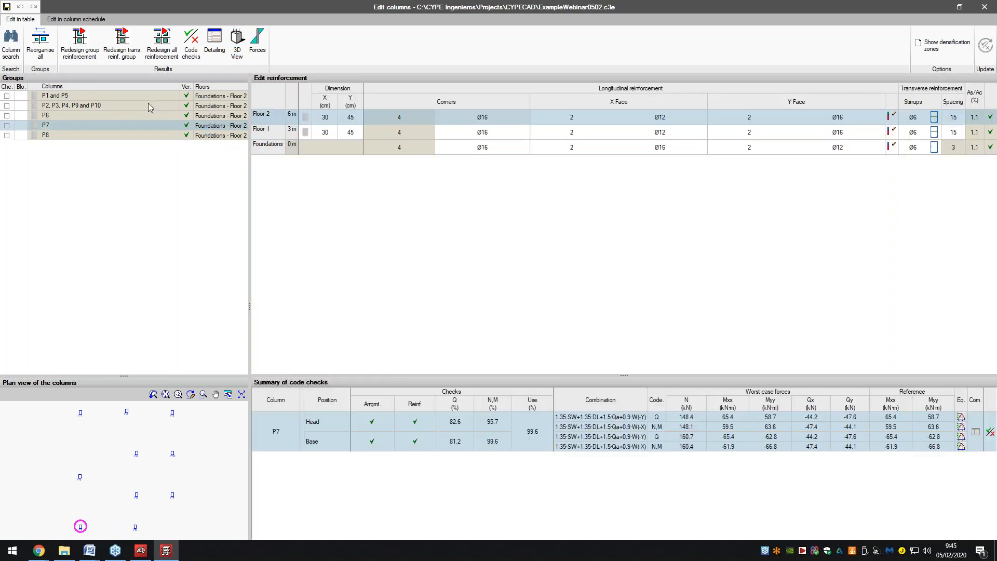
pyautogui.click(149, 105)
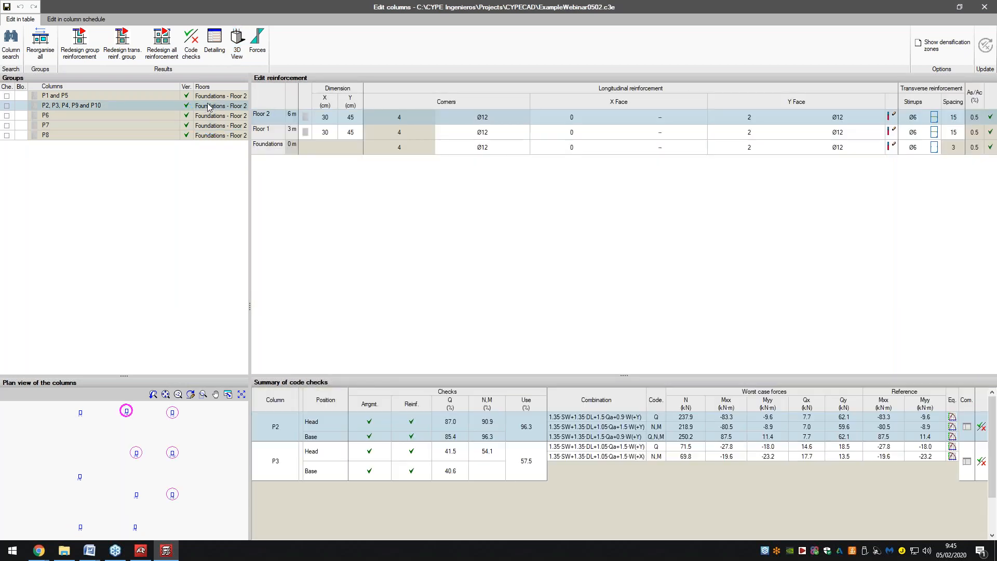
pyautogui.click(257, 38)
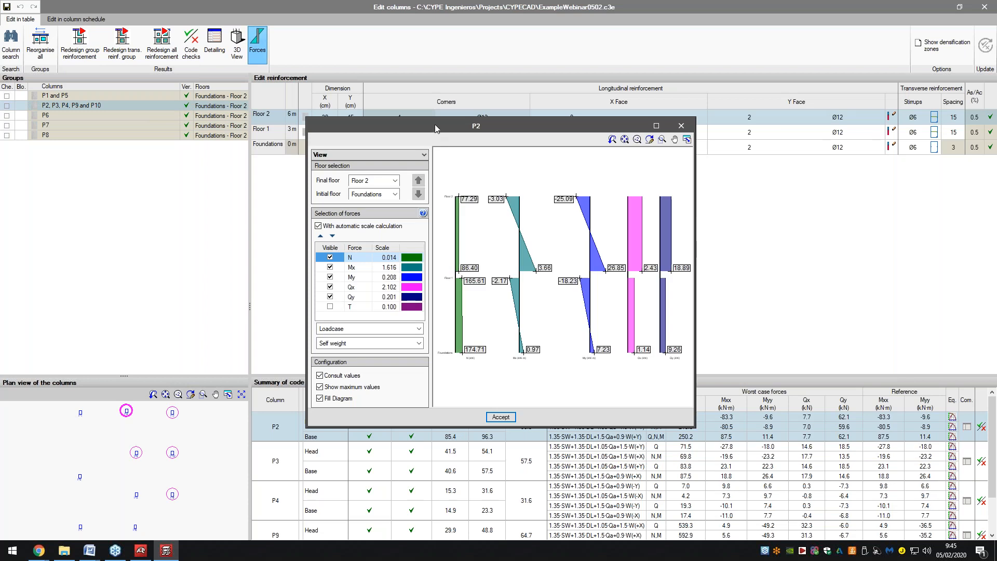
pyautogui.moveTo(418, 118); pyautogui.dragTo(336, 56)
pyautogui.moveTo(436, 82)
pyautogui.doubleClick(430, 65)
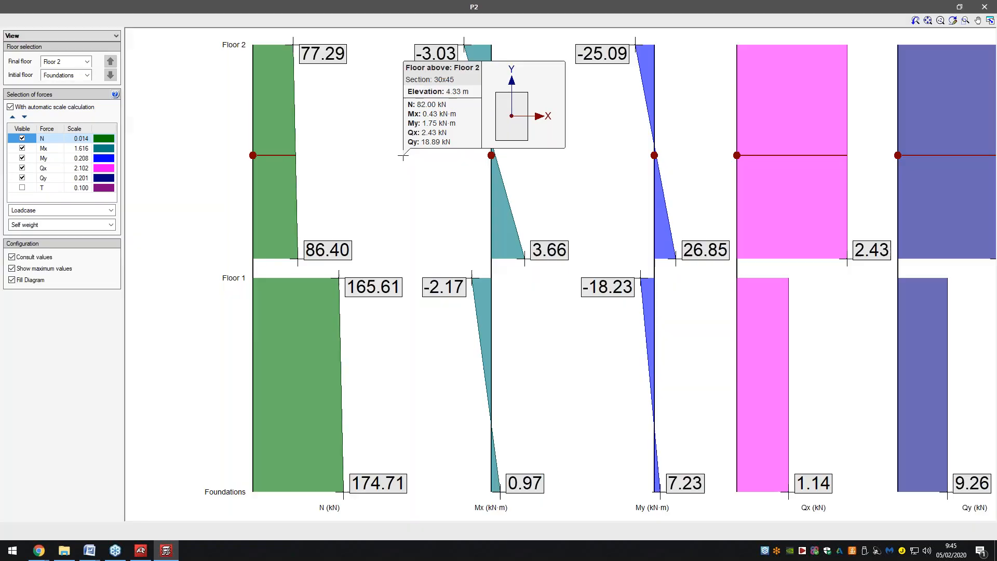
pyautogui.scroll(-3, 397, 172)
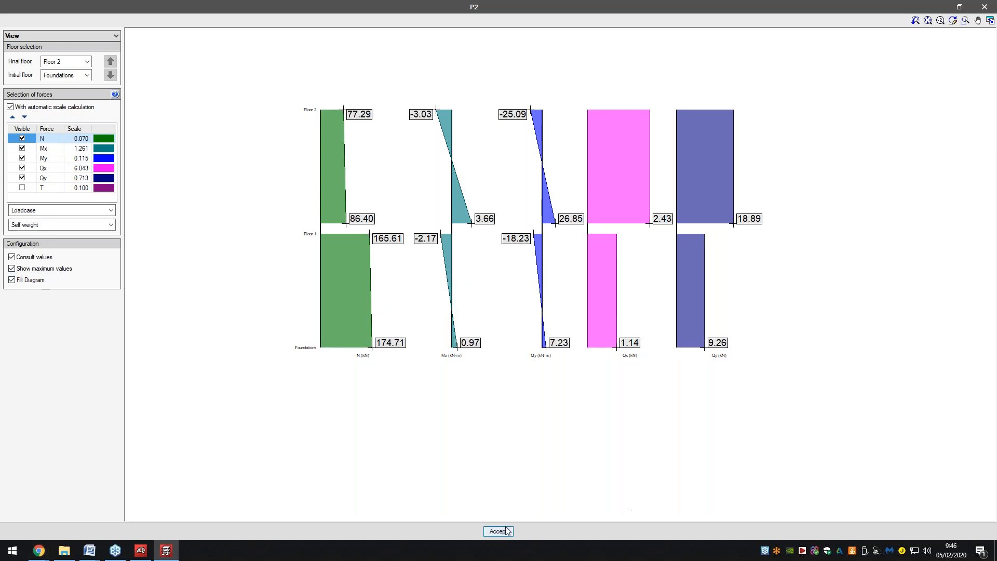
pyautogui.moveTo(509, 343)
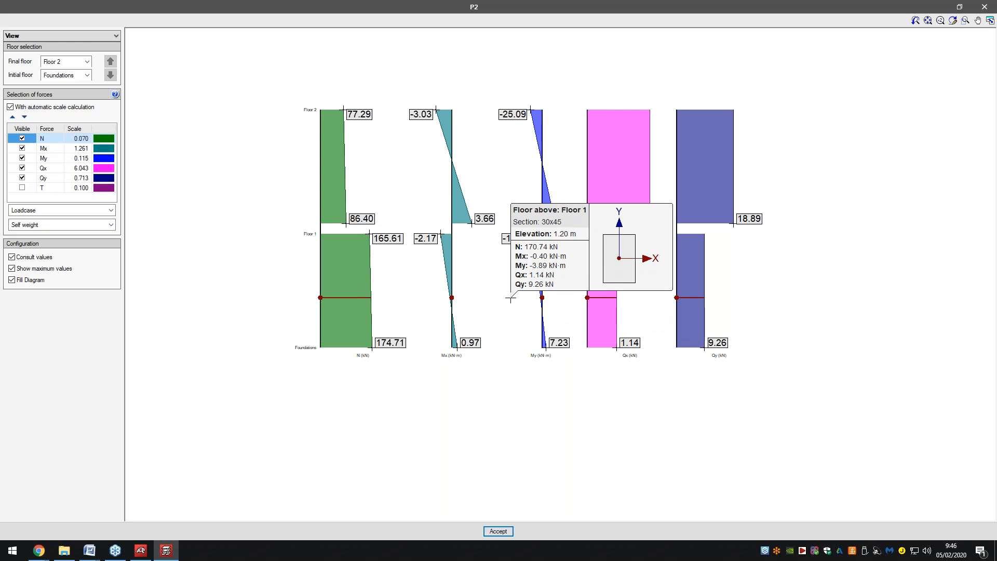
pyautogui.click(497, 532)
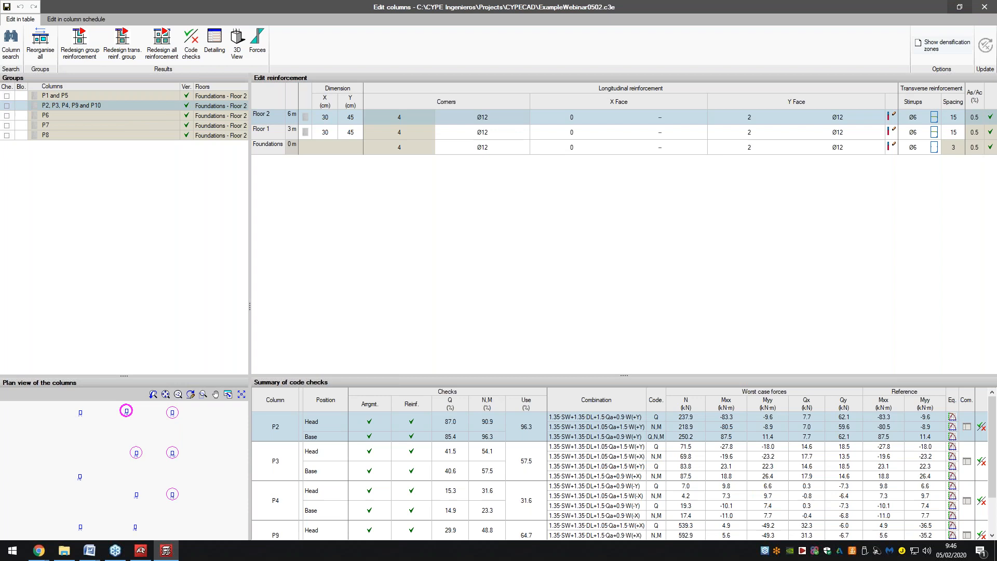
# Close the column editor, move the plan to Floor 1, and launch Beams/Walls > Edit beams.
pyautogui.click(993, 4)
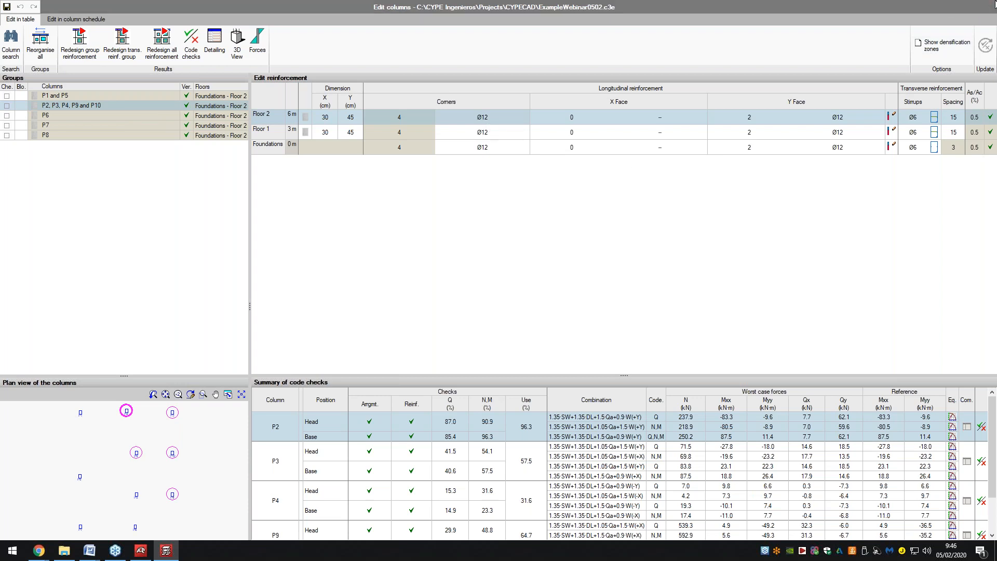
pyautogui.click(137, 29)
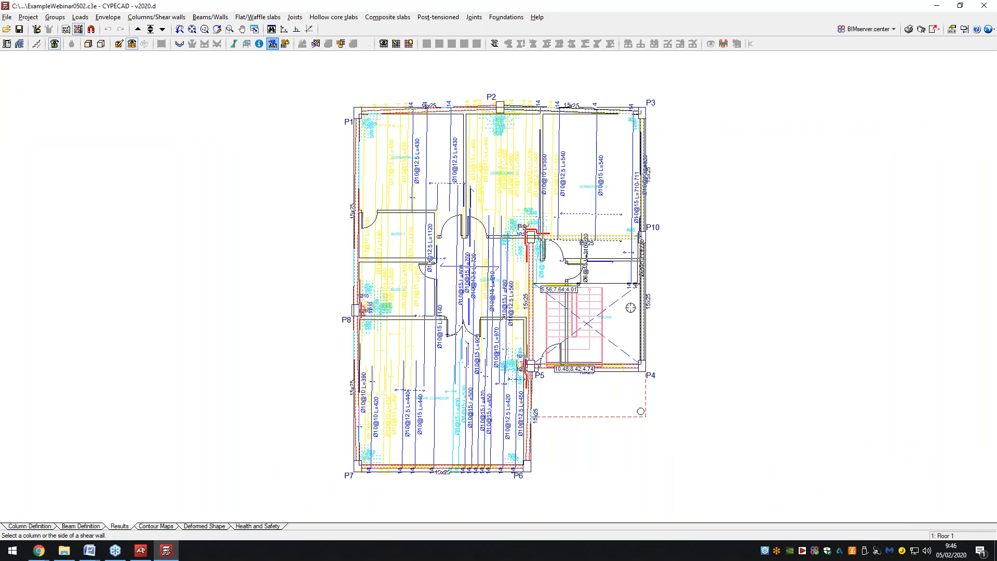
pyautogui.scroll(3, 631, 308)
pyautogui.scroll(-2, 559, 299)
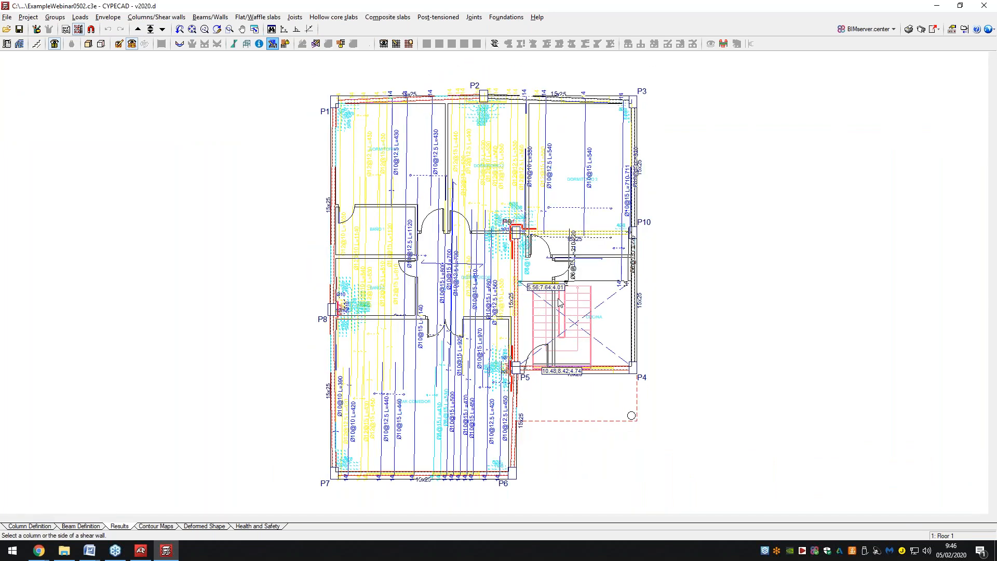
pyautogui.scroll(-1, 517, 299)
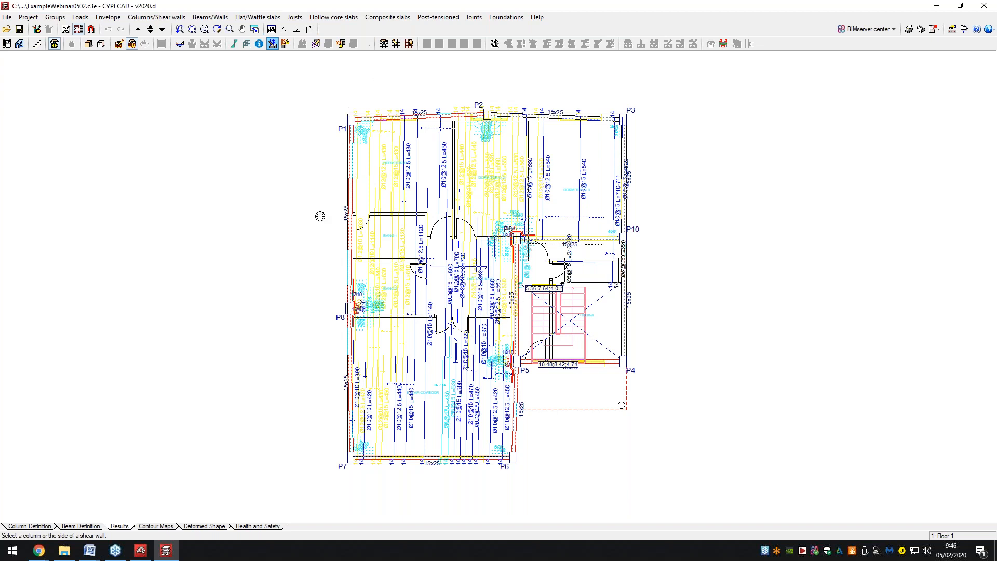
pyautogui.click(209, 17)
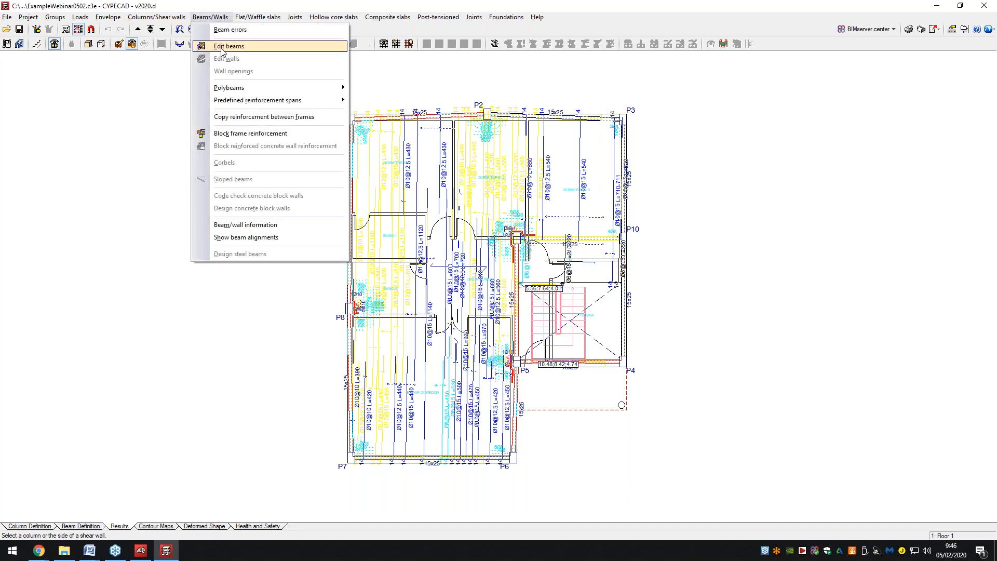
pyautogui.click(221, 47)
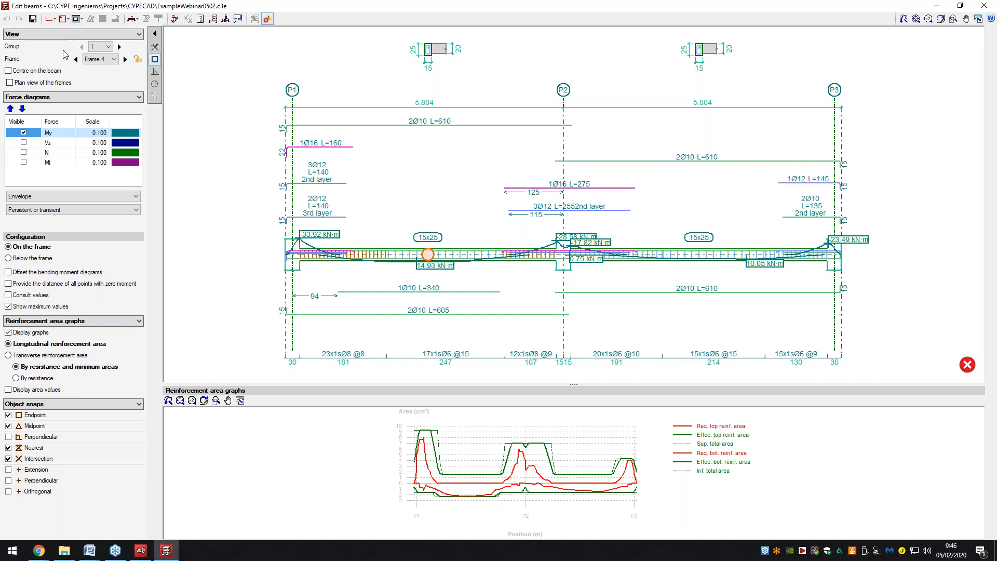
# Keep Group 1 and show the Vz diagram with My, ticking then unticking N and Mt.
pyautogui.click(108, 47)
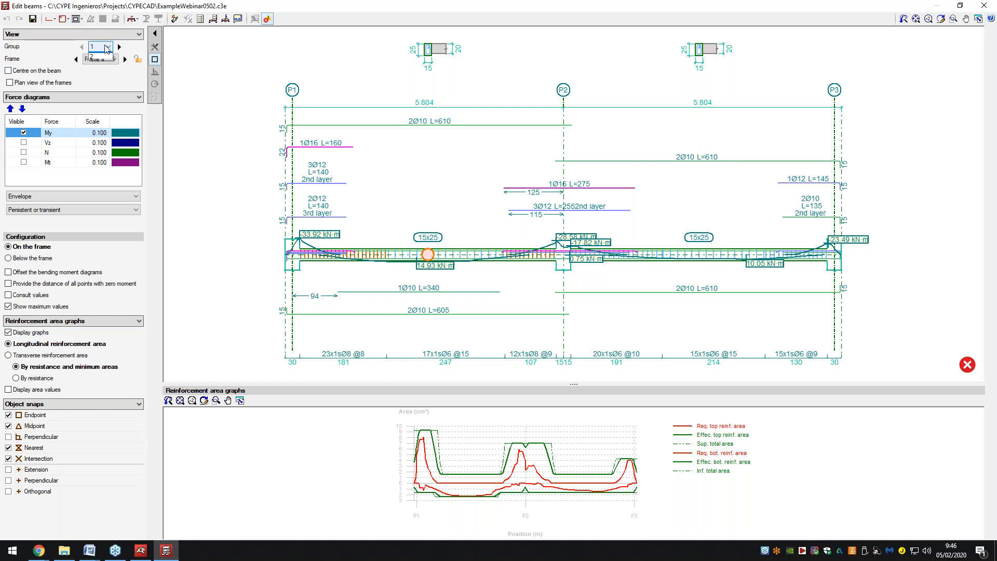
pyautogui.click(109, 55)
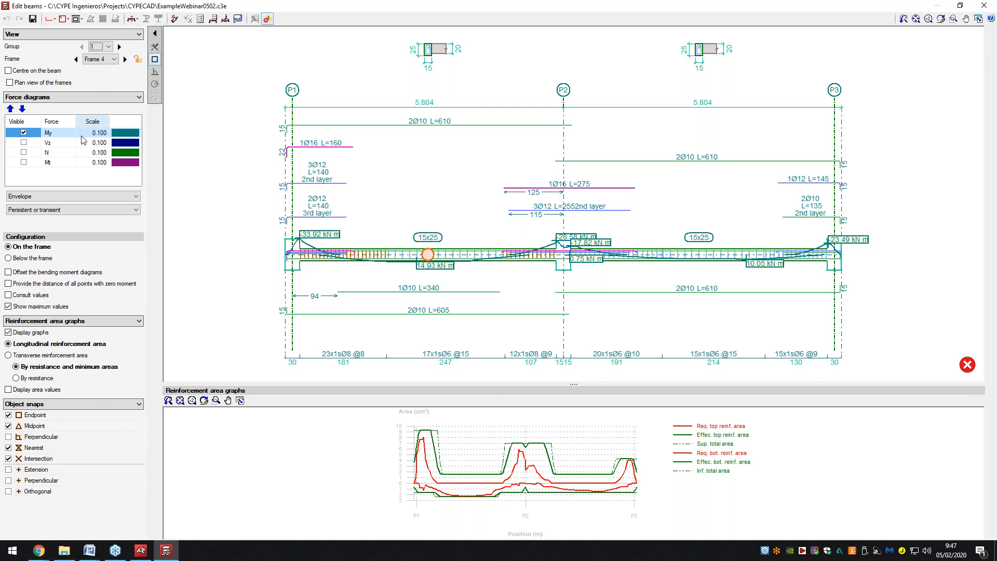
pyautogui.click(24, 143)
pyautogui.click(24, 153)
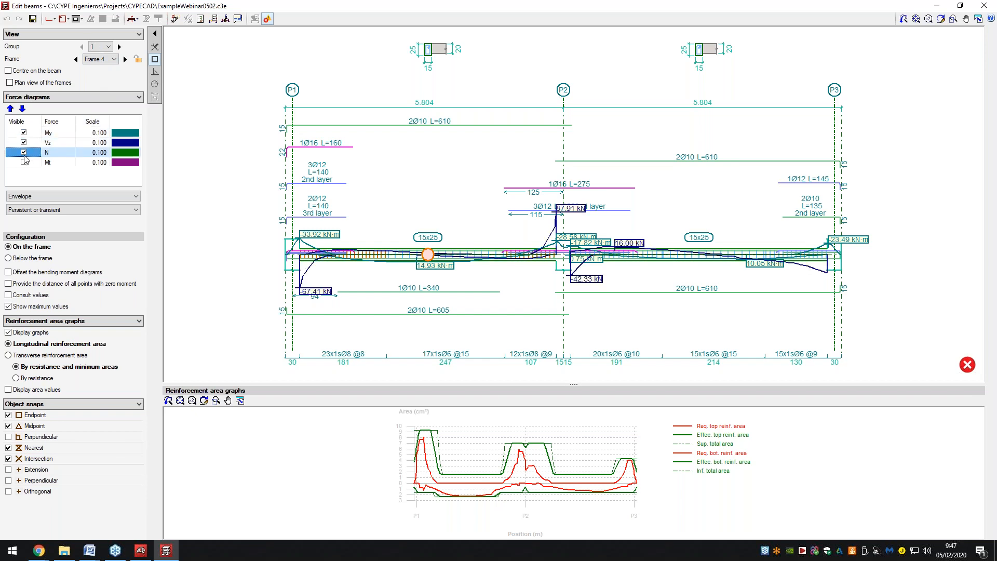
pyautogui.click(24, 163)
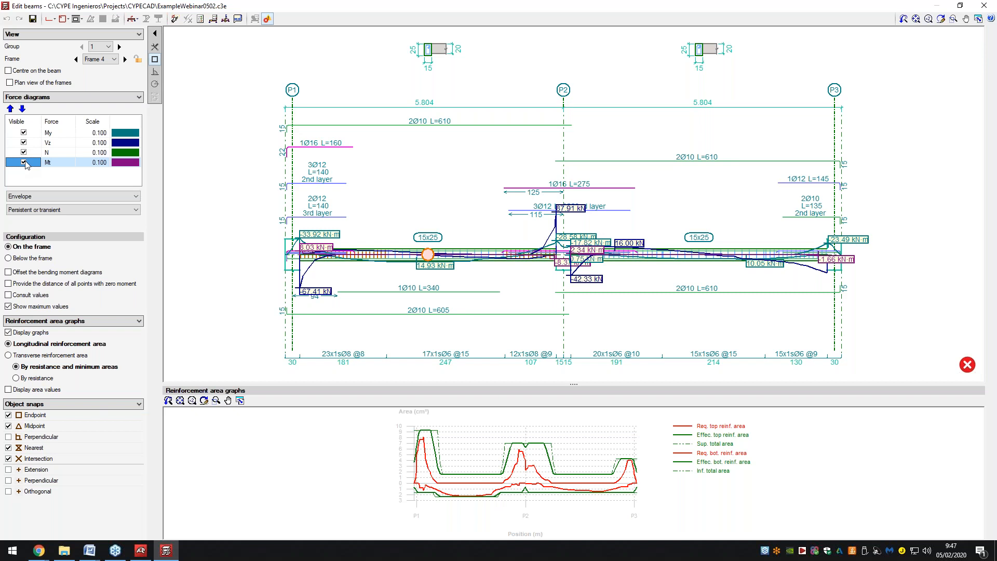
pyautogui.click(23, 162)
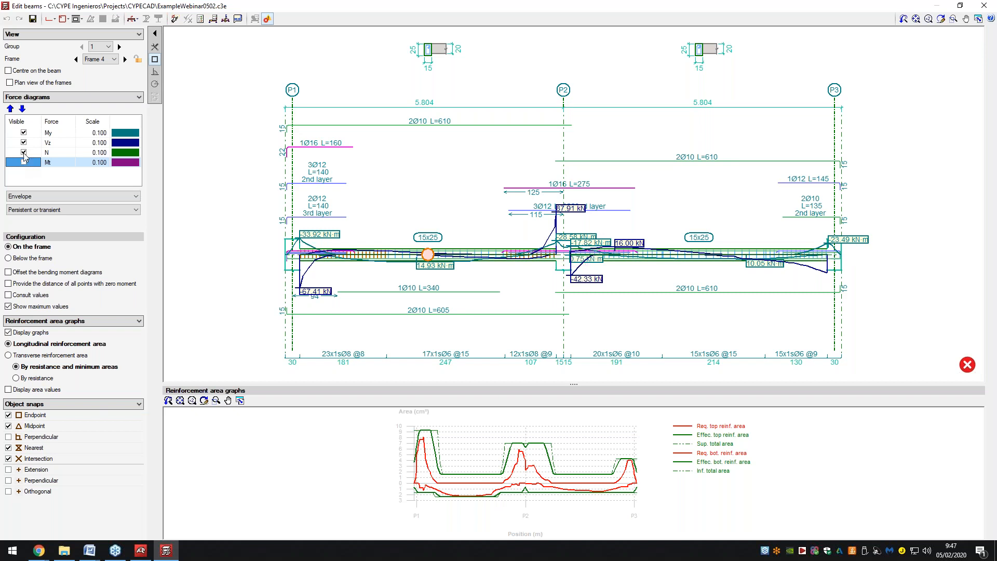
pyautogui.click(23, 153)
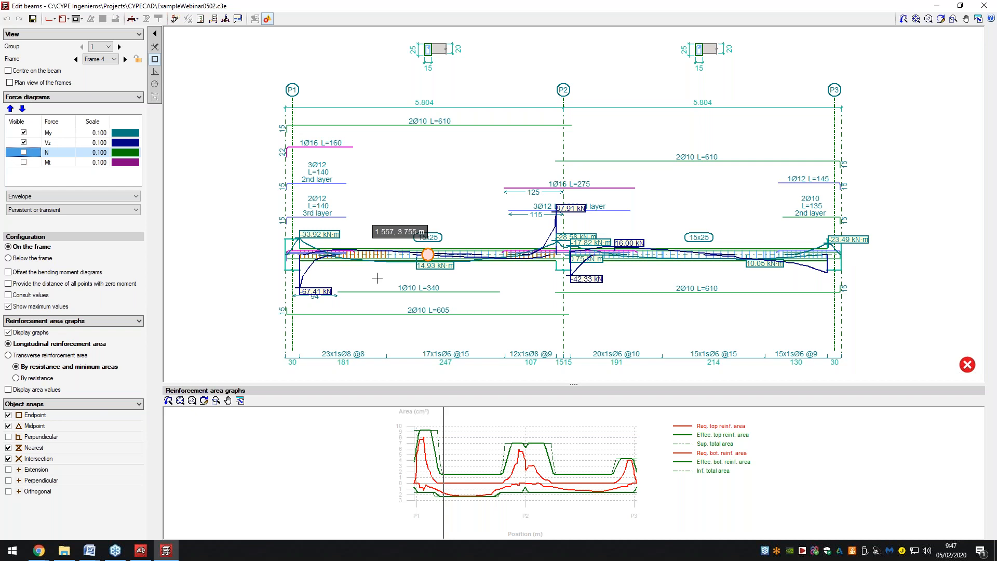
pyautogui.scroll(-1, 377, 278)
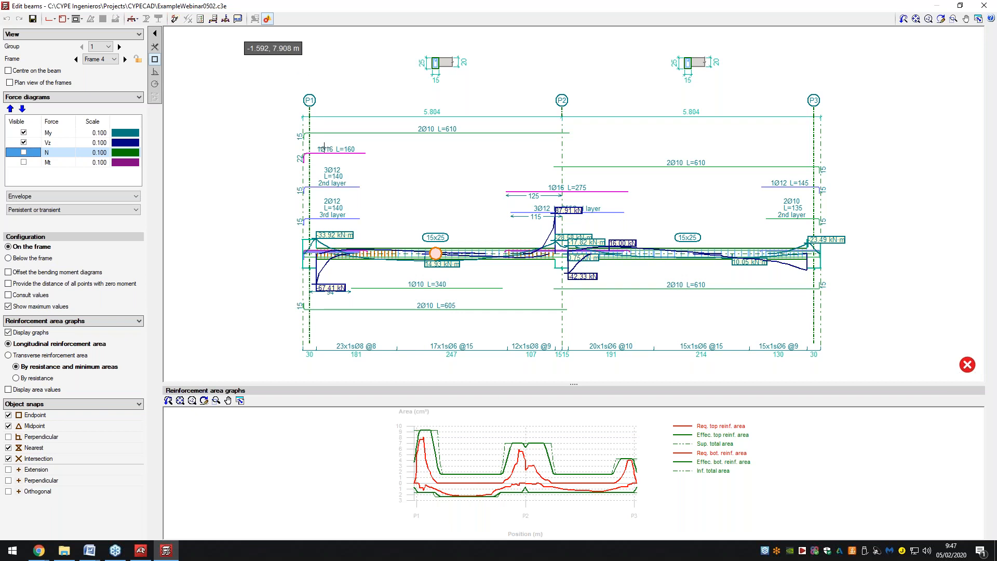
pyautogui.moveTo(436, 253)
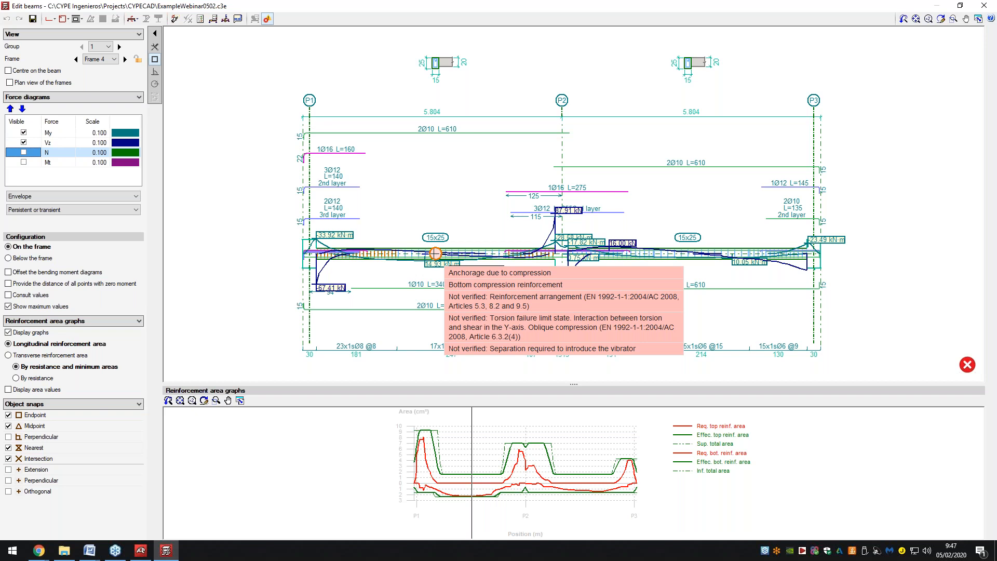
# Run U.L.S. and S.L.S. checks at worst-case points on the beam, listing only failed checks.
pyautogui.click(201, 20)
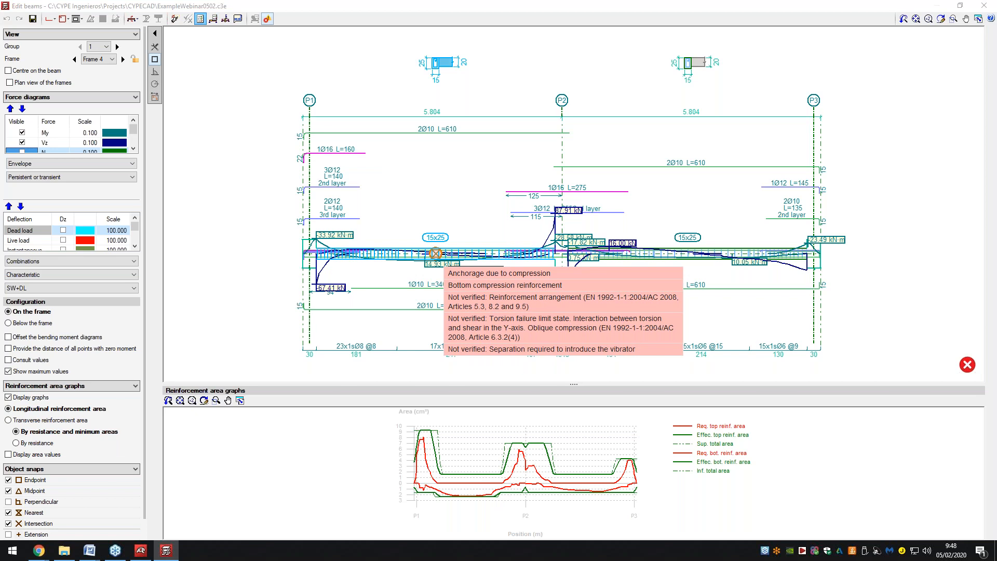
pyautogui.click(436, 253)
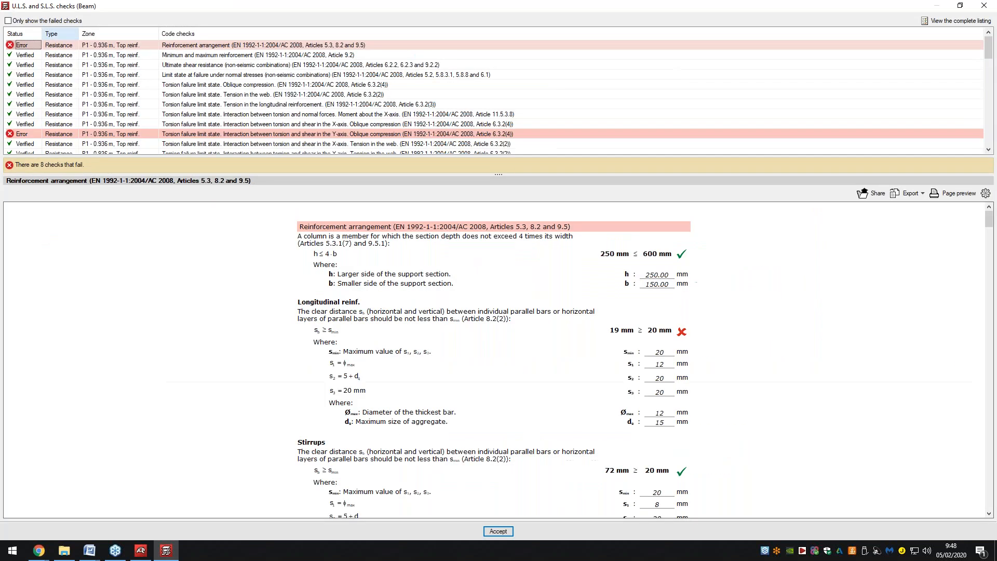
pyautogui.click(40, 21)
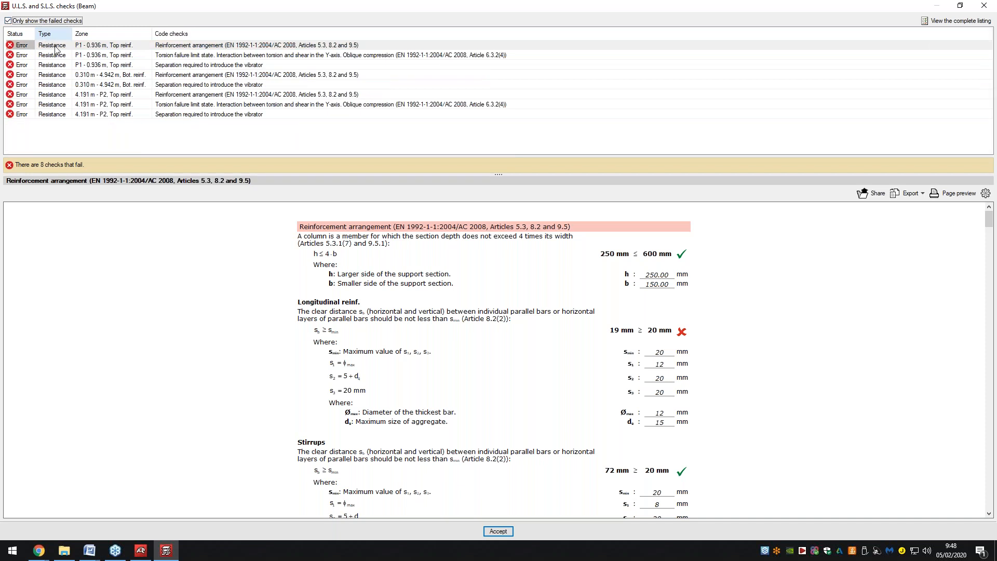
# Review the torsion, vibrator separation and reinforcement arrangement failures, then close the list.
pyautogui.click(146, 55)
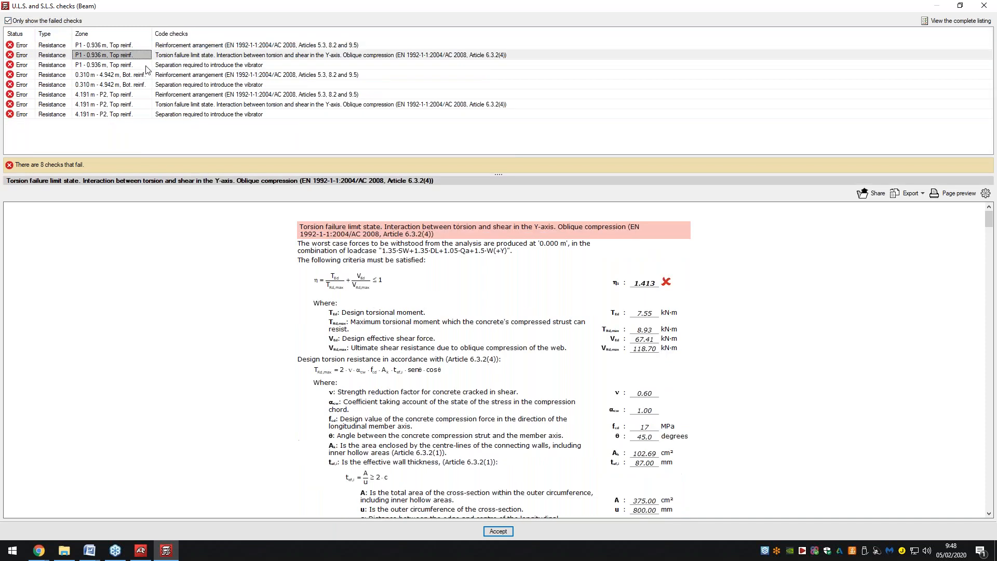
pyautogui.click(145, 64)
pyautogui.click(144, 75)
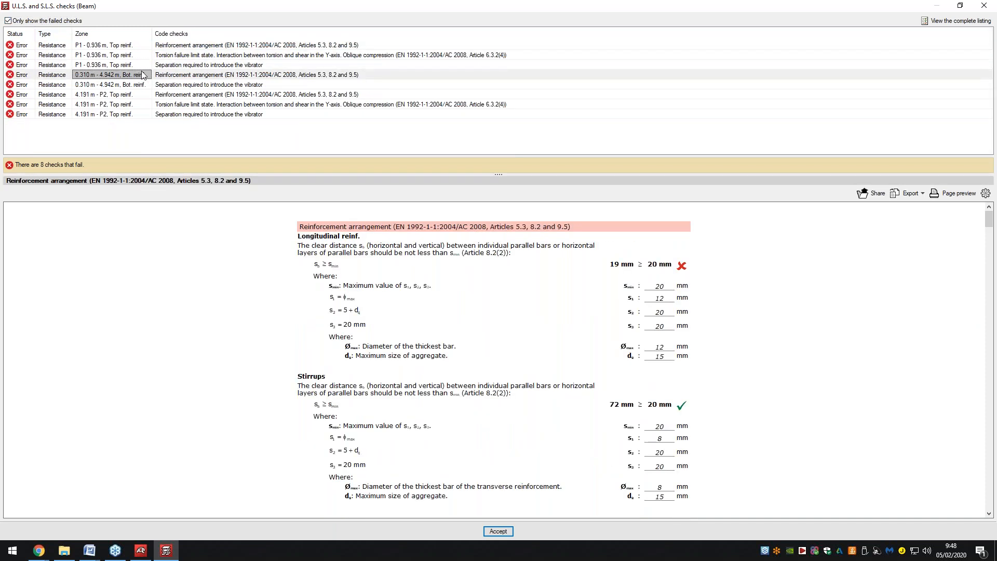
pyautogui.click(144, 84)
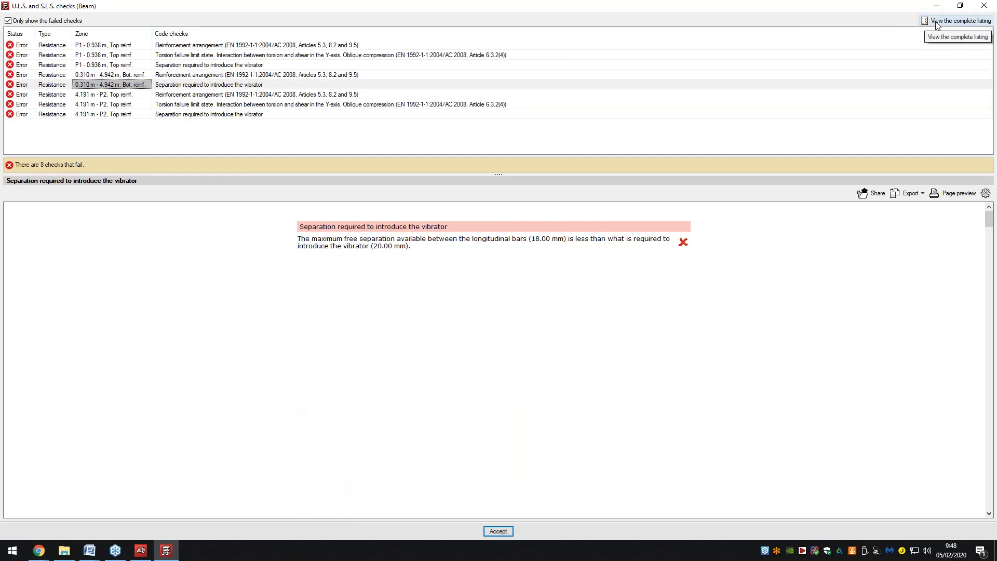
pyautogui.click(137, 94)
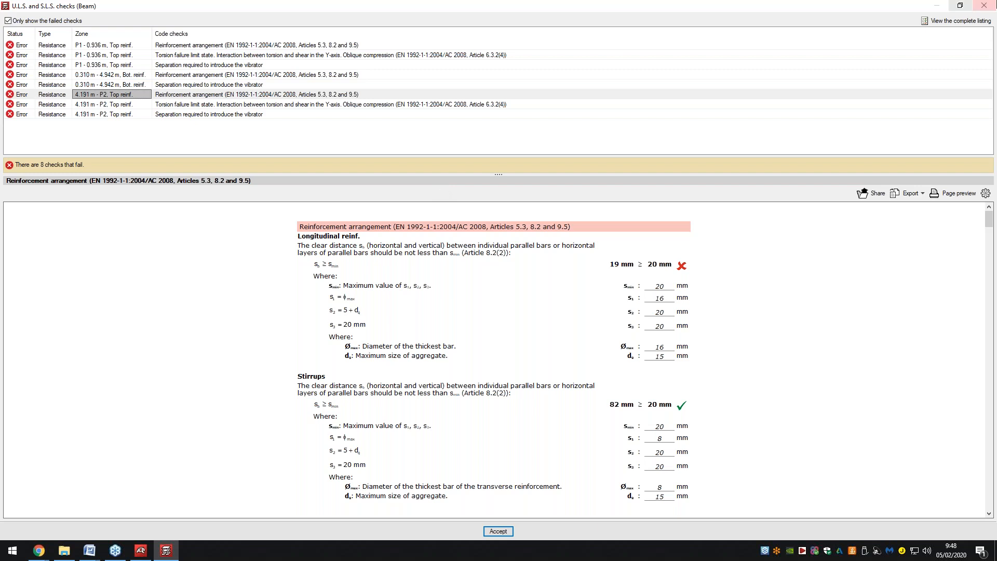
pyautogui.click(984, 5)
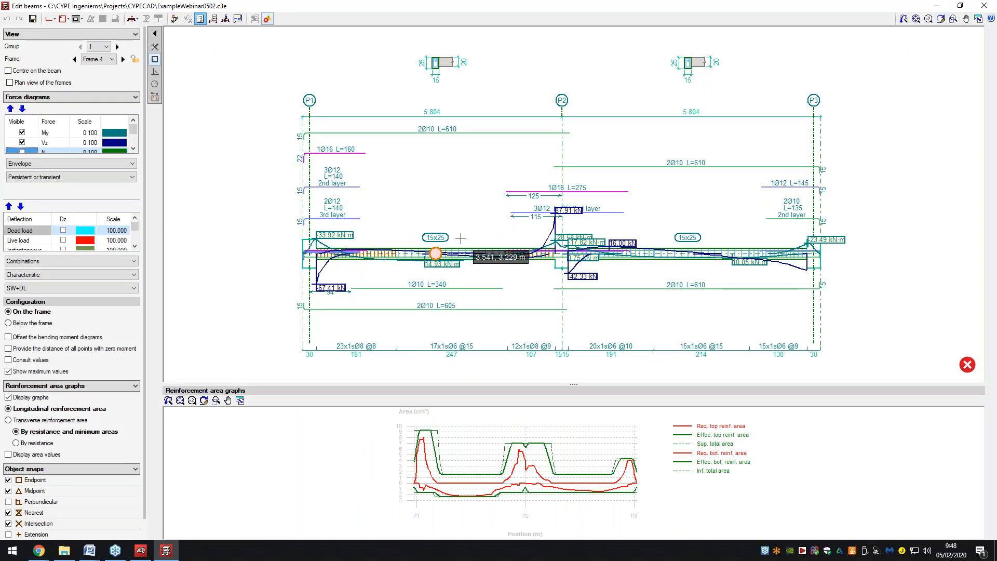
# Plot the Frame 4 transverse reinforcement area graph, then close the Edit beams window.
pyautogui.moveTo(436, 253)
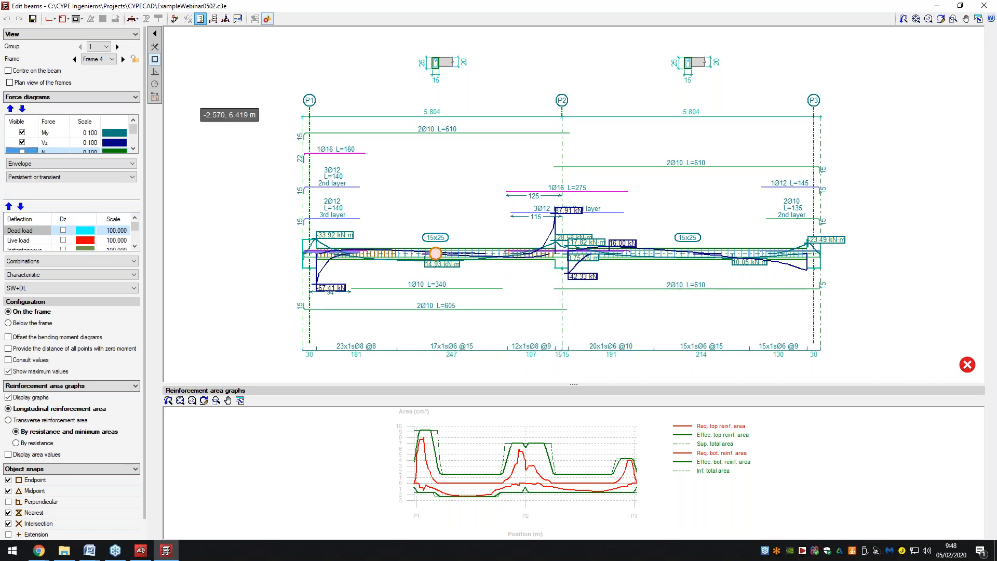
pyautogui.click(50, 18)
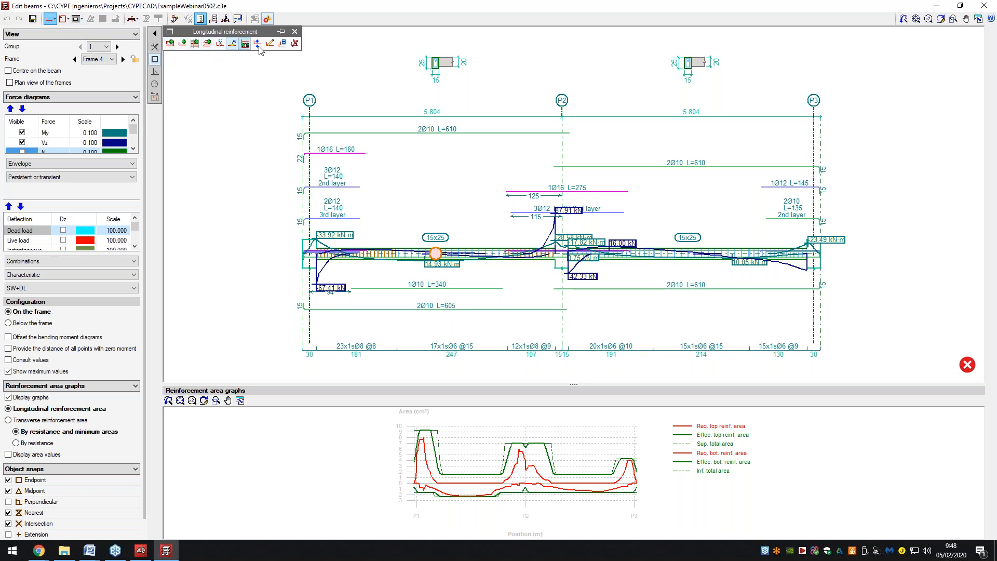
pyautogui.click(170, 43)
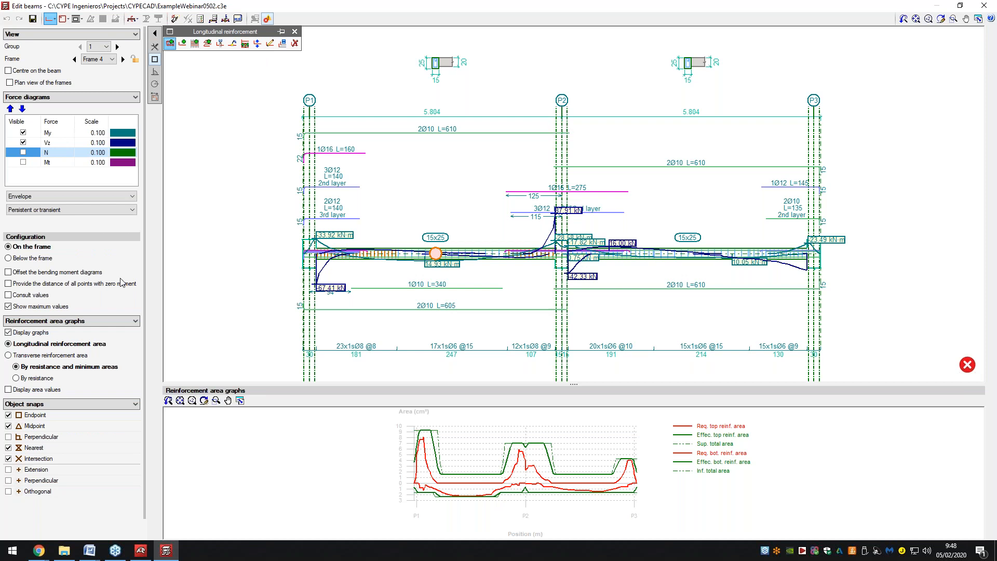
pyautogui.click(63, 19)
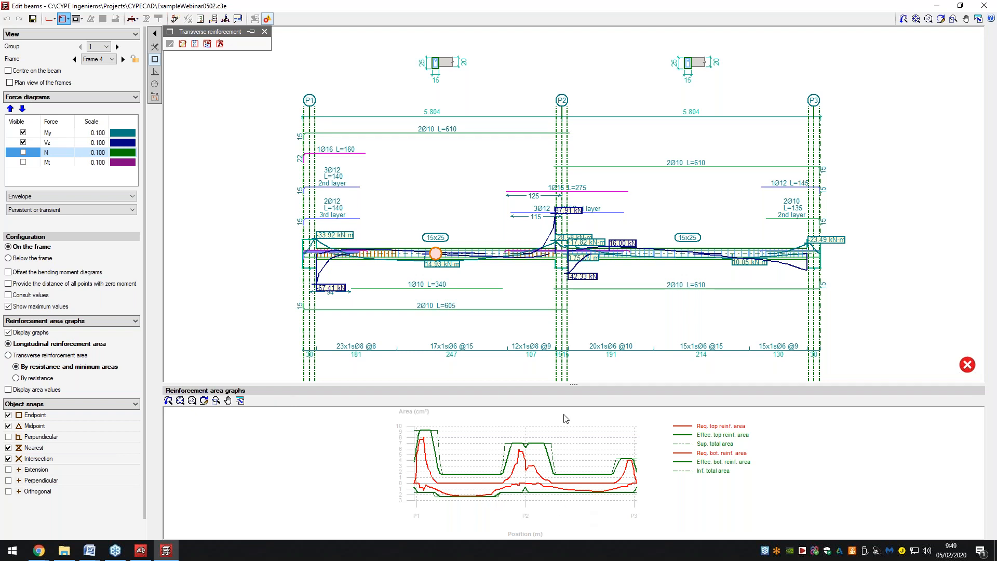
pyautogui.click(91, 356)
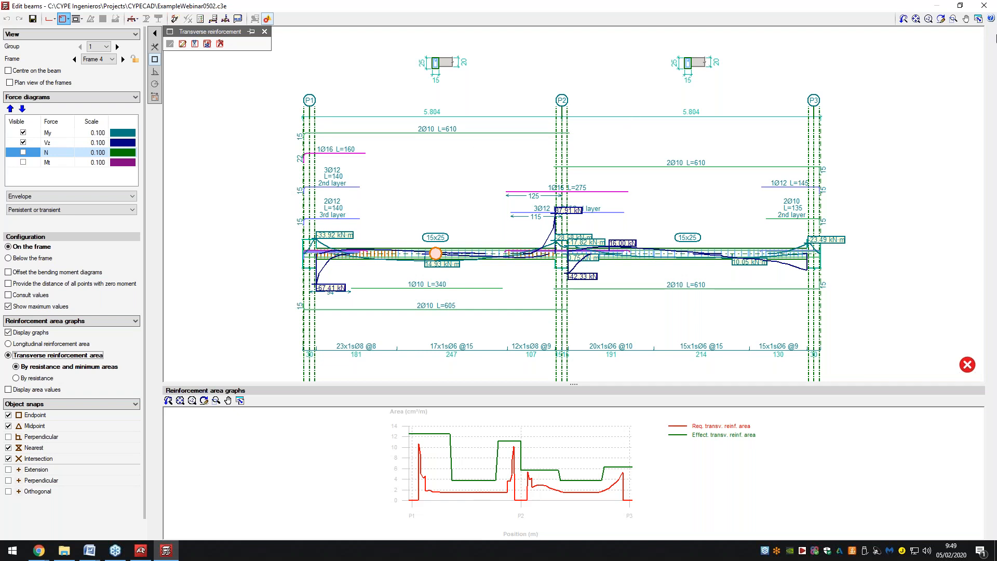
pyautogui.click(985, 5)
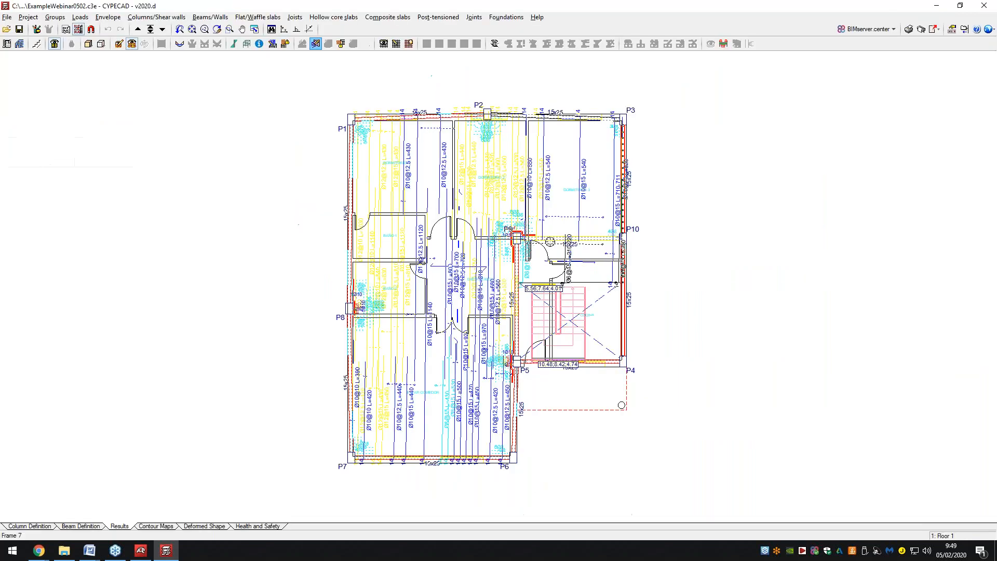
# Accept the Reinforcement views display settings for the Floor 1 slab plan.
pyautogui.click(200, 17)
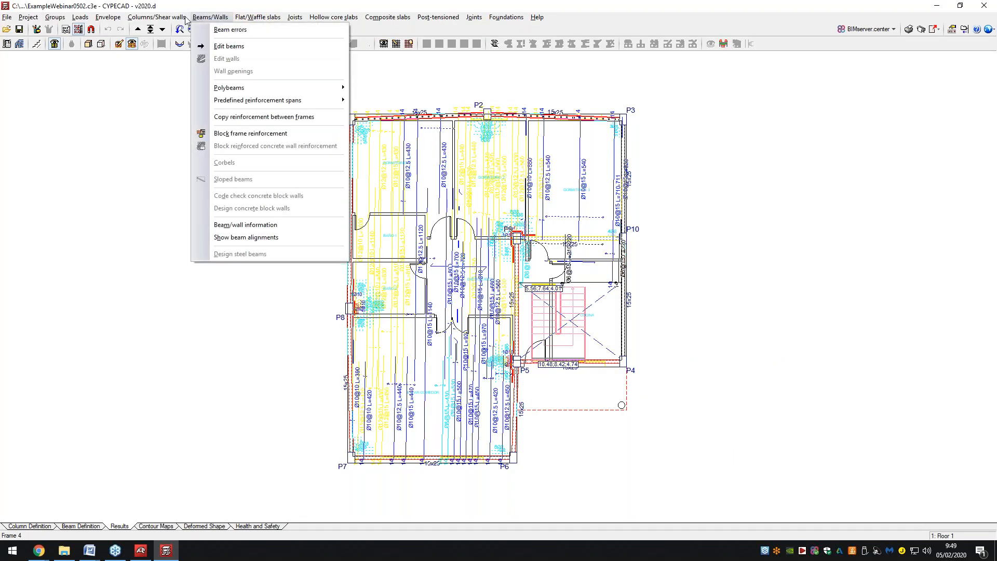
pyautogui.moveTo(271, 19)
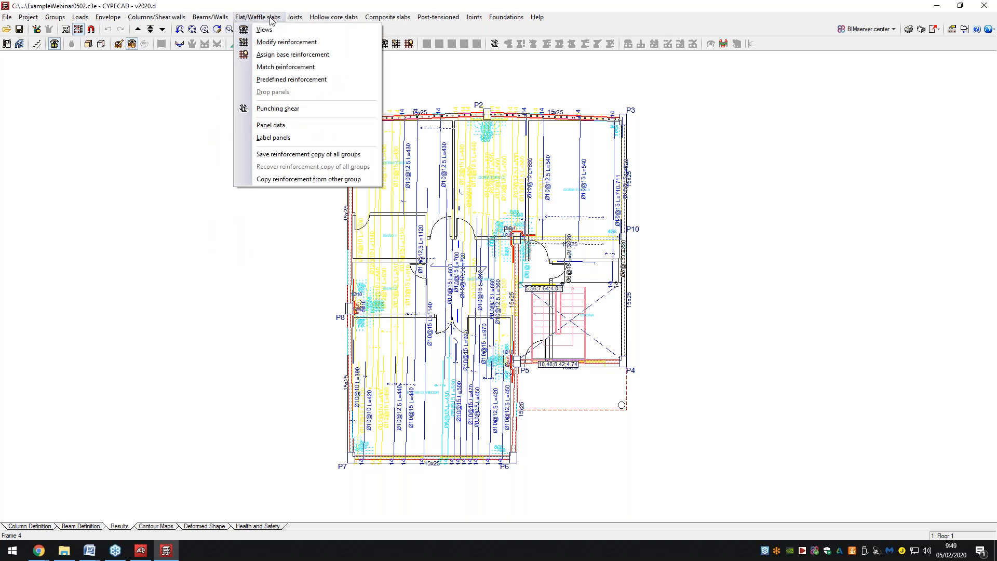
pyautogui.click(274, 29)
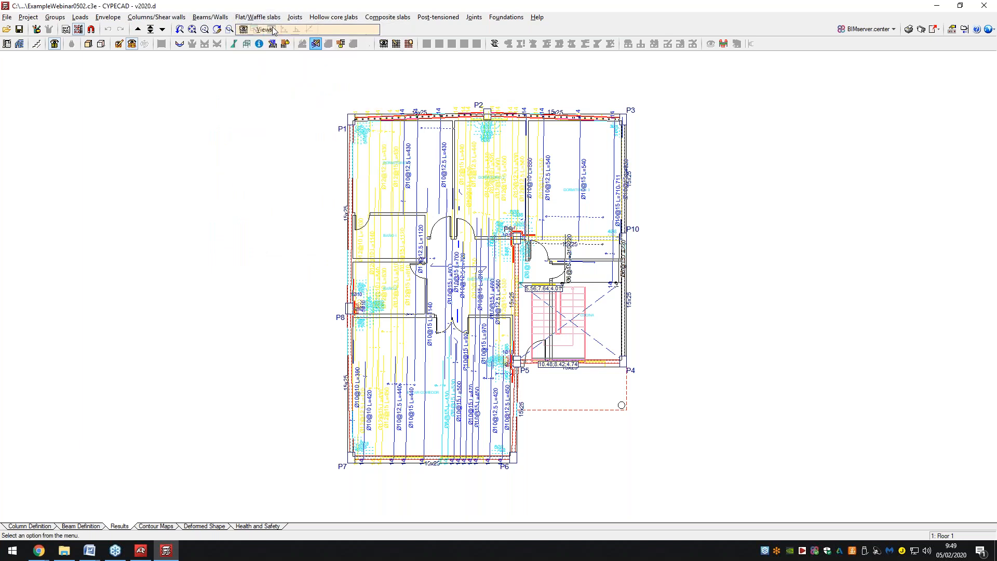
pyautogui.click(272, 30)
pyautogui.moveTo(457, 124); pyautogui.dragTo(202, 124)
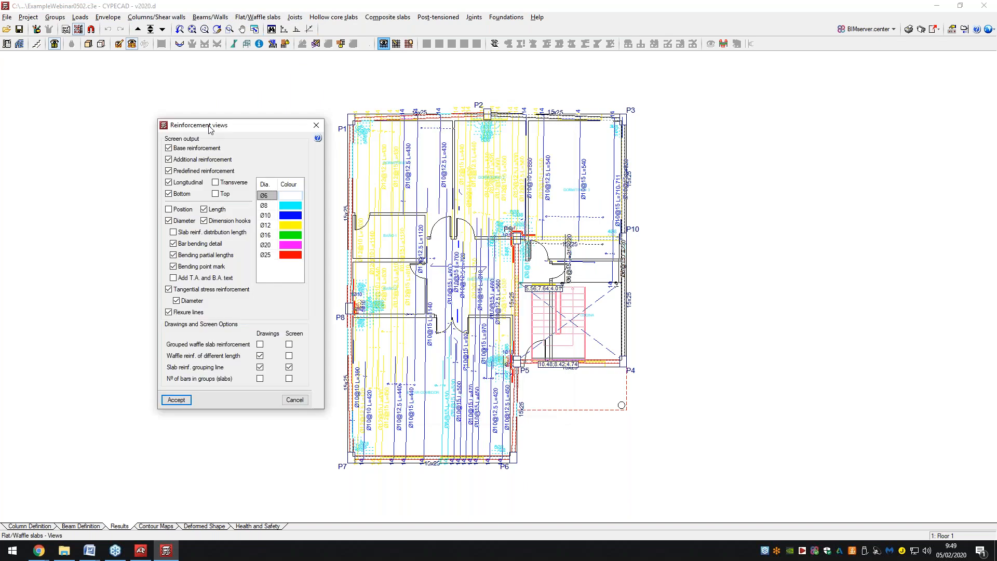
pyautogui.click(175, 400)
# Start Flat/Waffle slabs > Modify reinforcement and Define reinforcement, then close the bar list.
pyautogui.click(258, 17)
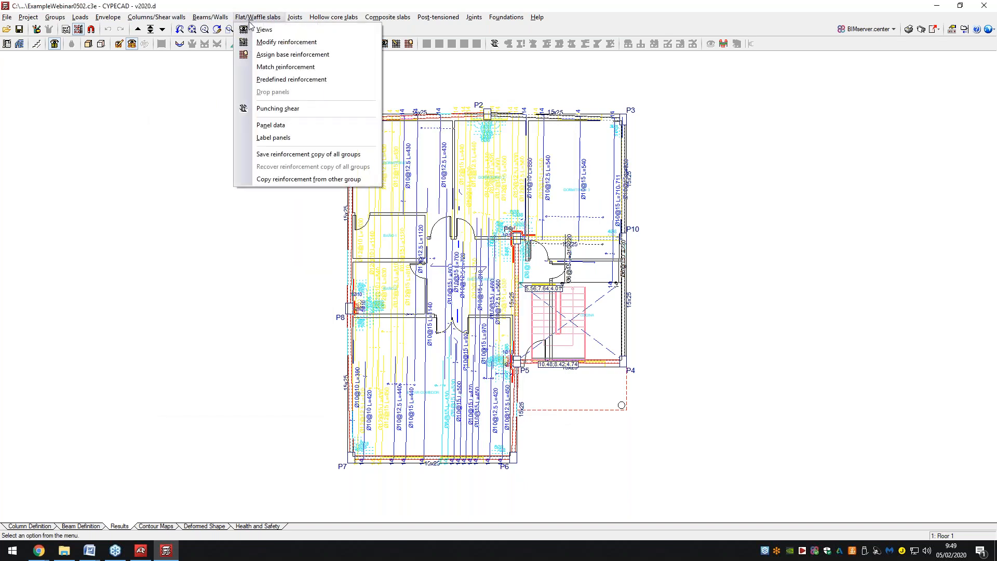
pyautogui.click(267, 45)
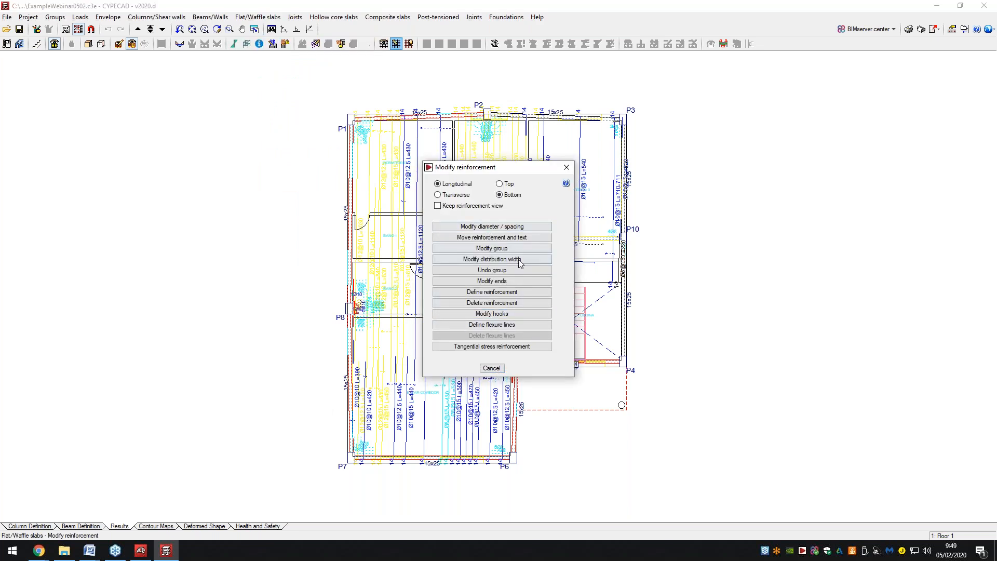
pyautogui.click(499, 294)
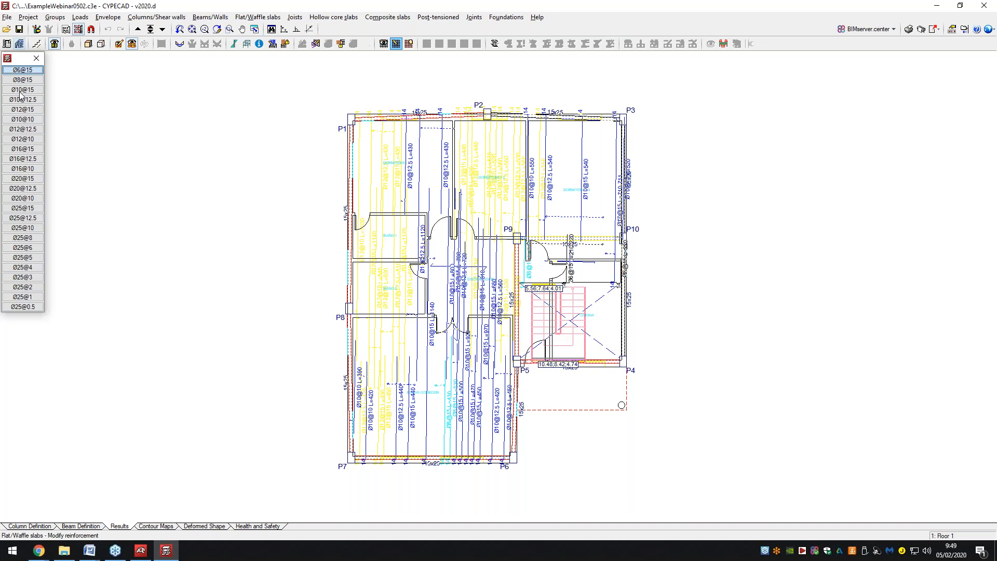
pyautogui.click(36, 59)
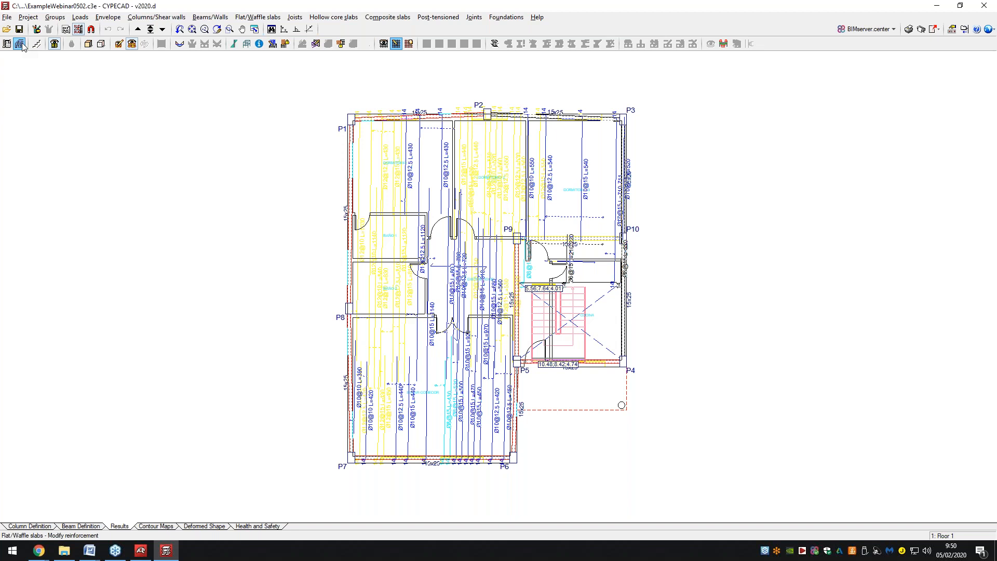
pyautogui.click(22, 47)
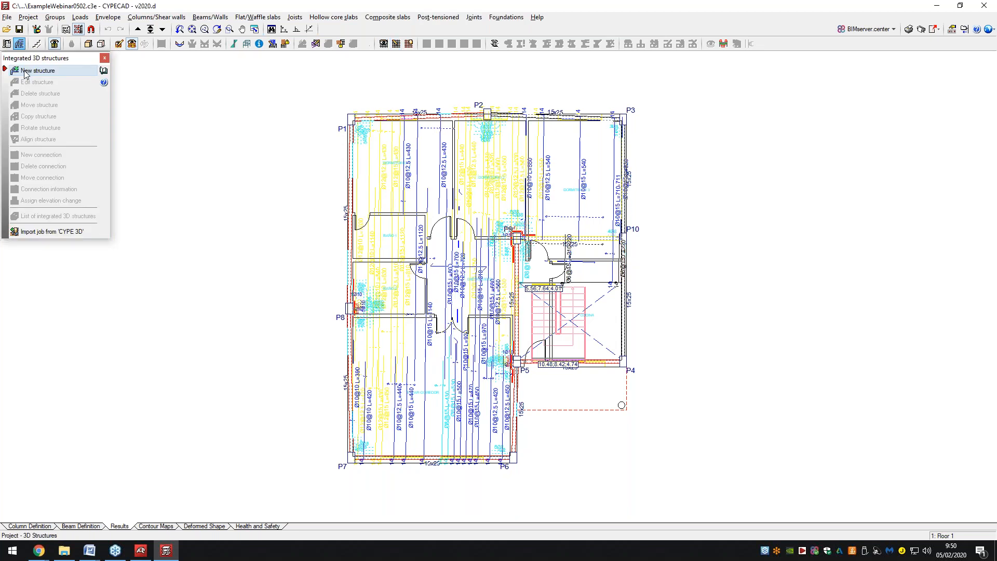
pyautogui.click(26, 71)
pyautogui.click(438, 286)
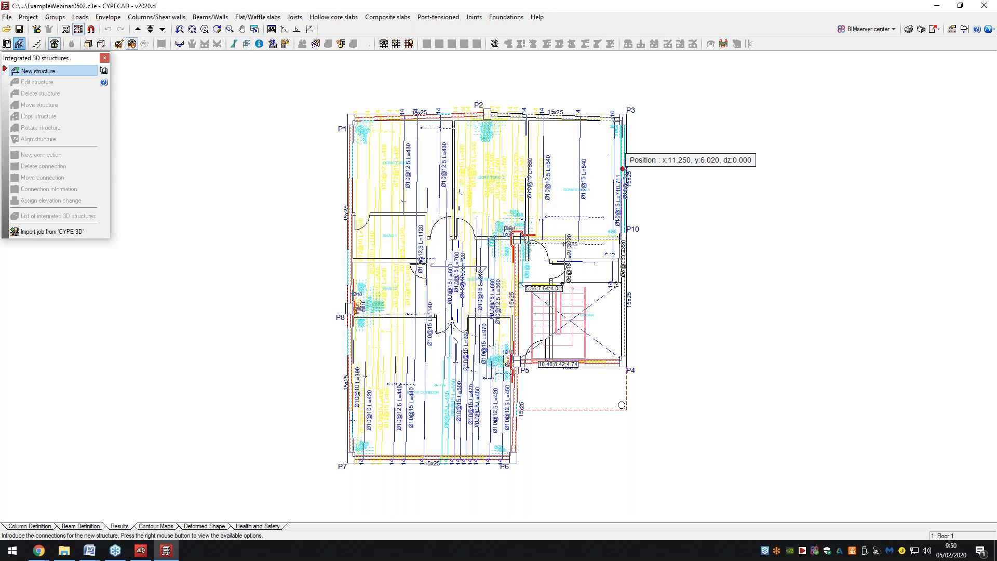
pyautogui.click(105, 59)
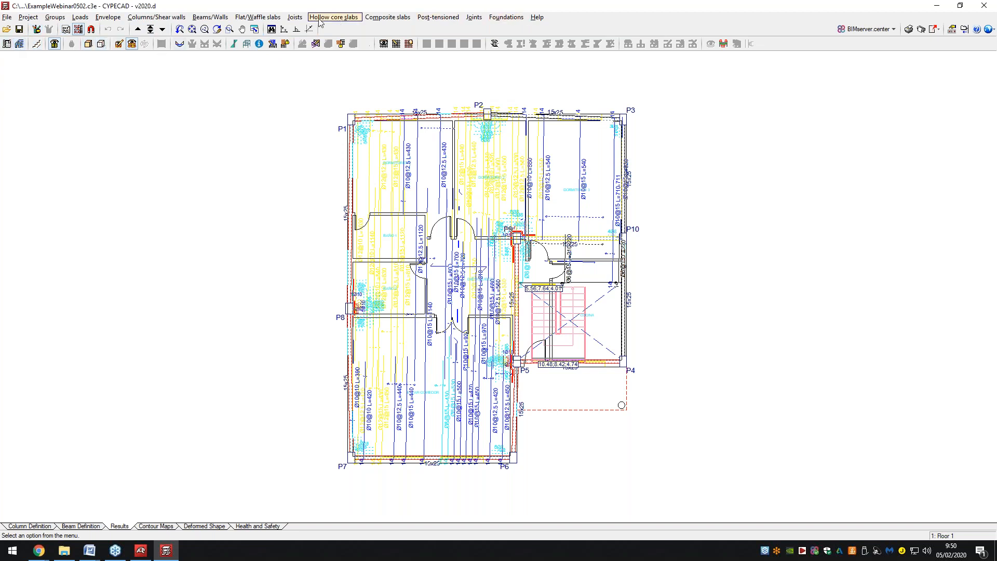
# Draw envelope force diagrams on the Floor 1 beams at scale 0.500.
pyautogui.click(145, 17)
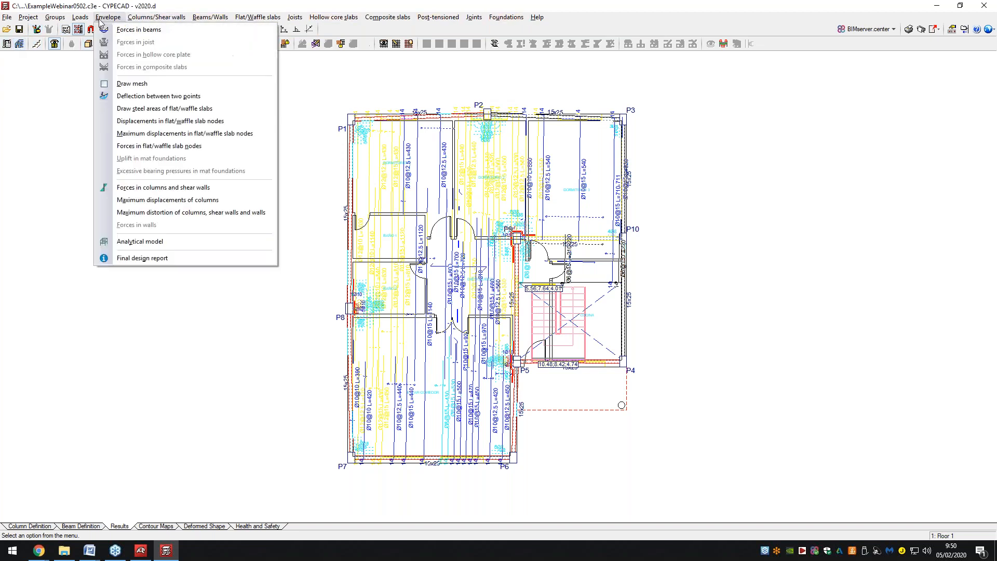
pyautogui.moveTo(56, 19)
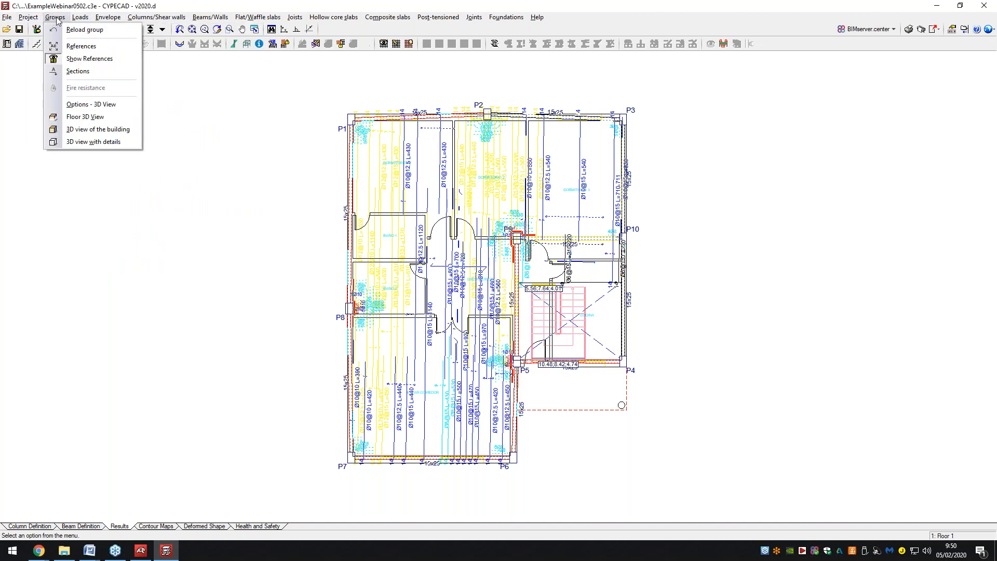
pyautogui.moveTo(100, 20)
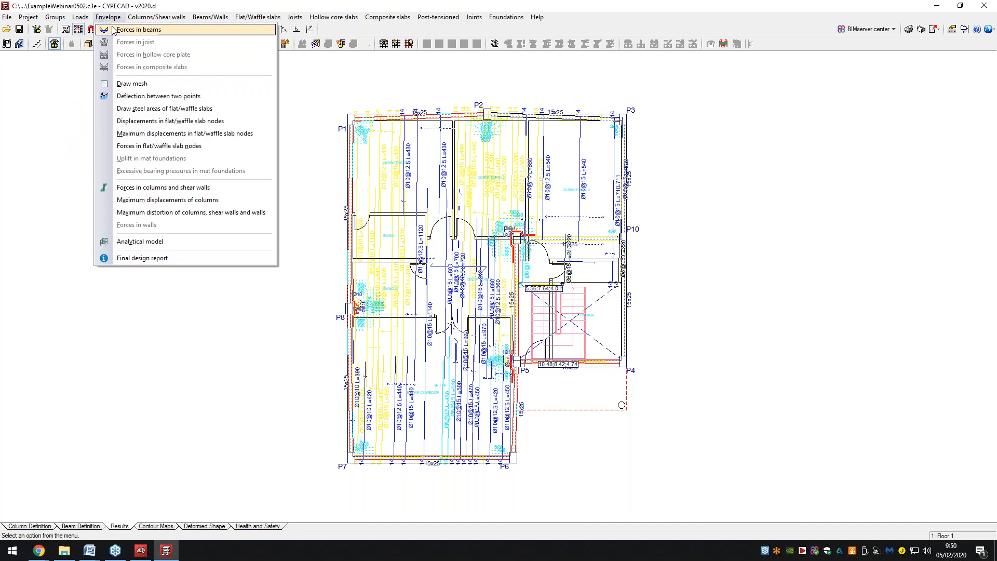
pyautogui.click(113, 30)
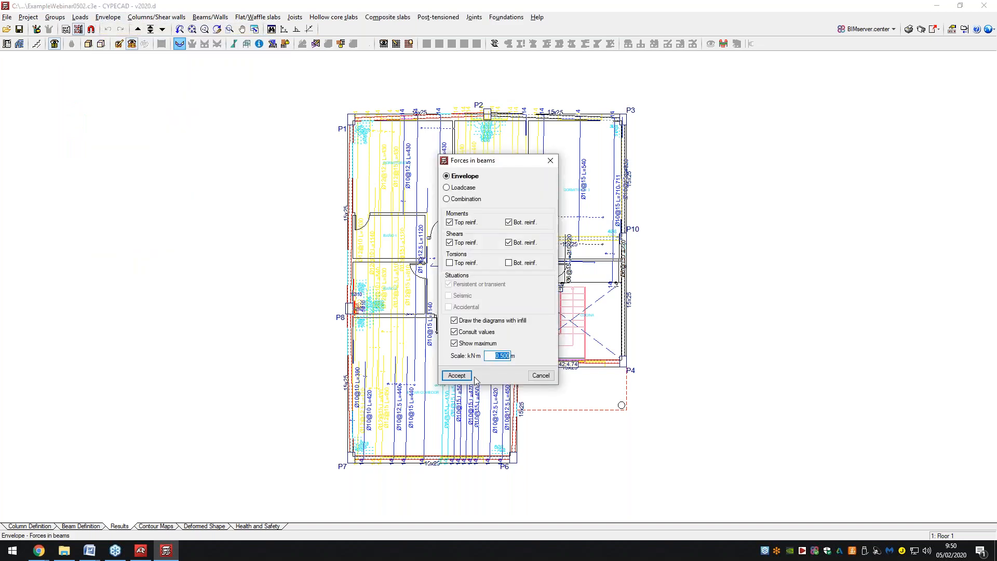
pyautogui.click(457, 375)
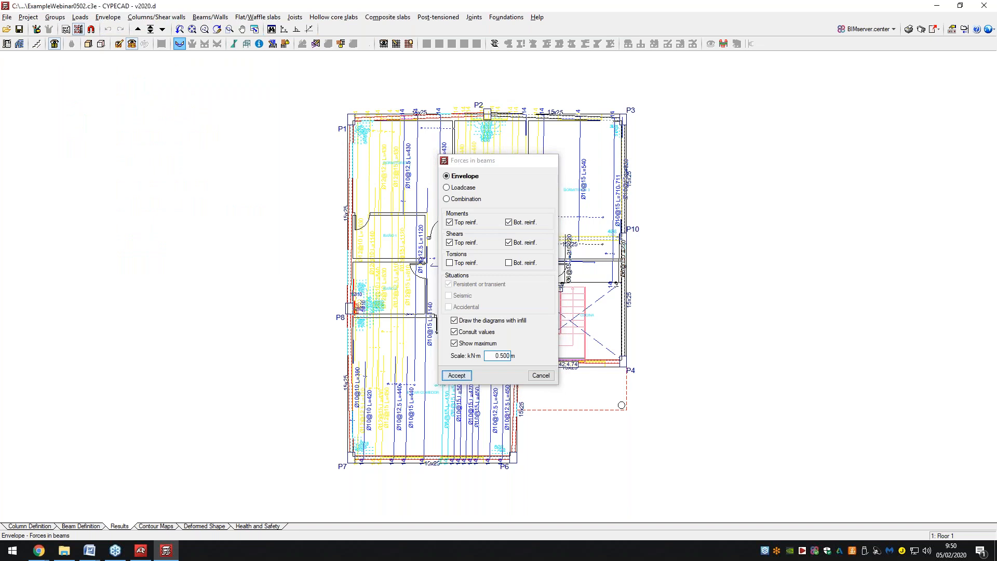
pyautogui.scroll(-4, 351, 179)
pyautogui.scroll(1, 355, 201)
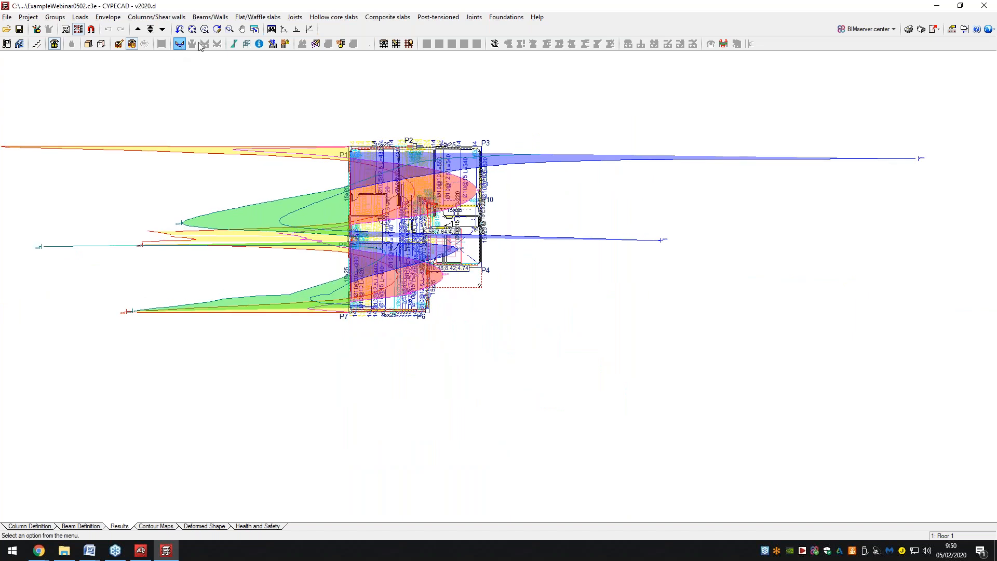
pyautogui.click(540, 378)
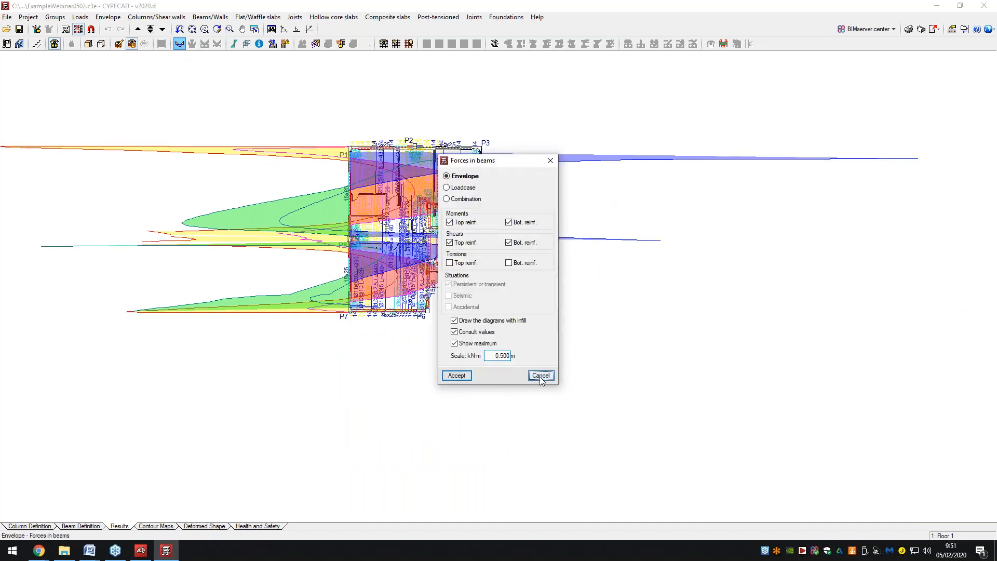
# Review column P1's force diagrams, then bring up the slab contour maps.
pyautogui.click(235, 43)
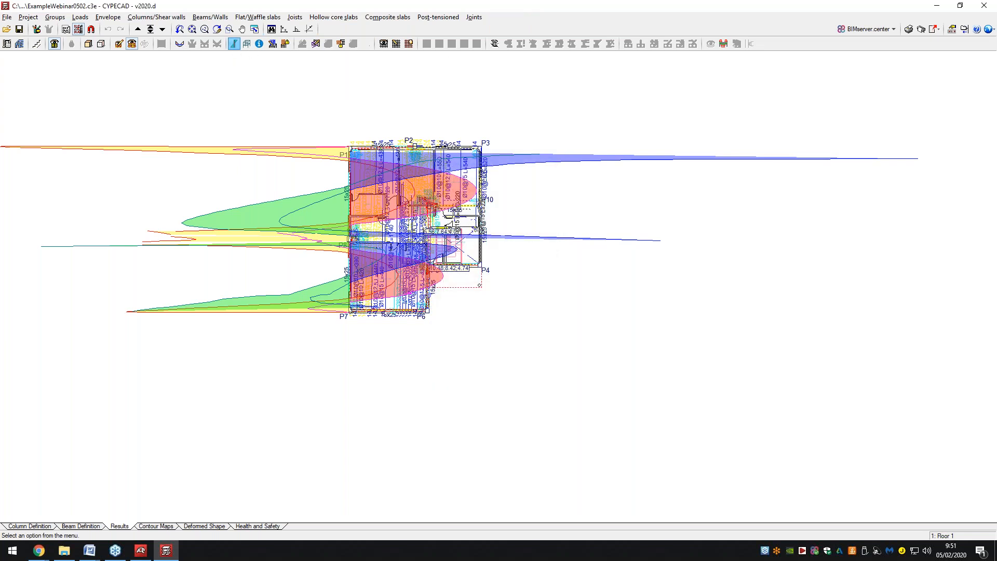
pyautogui.click(352, 149)
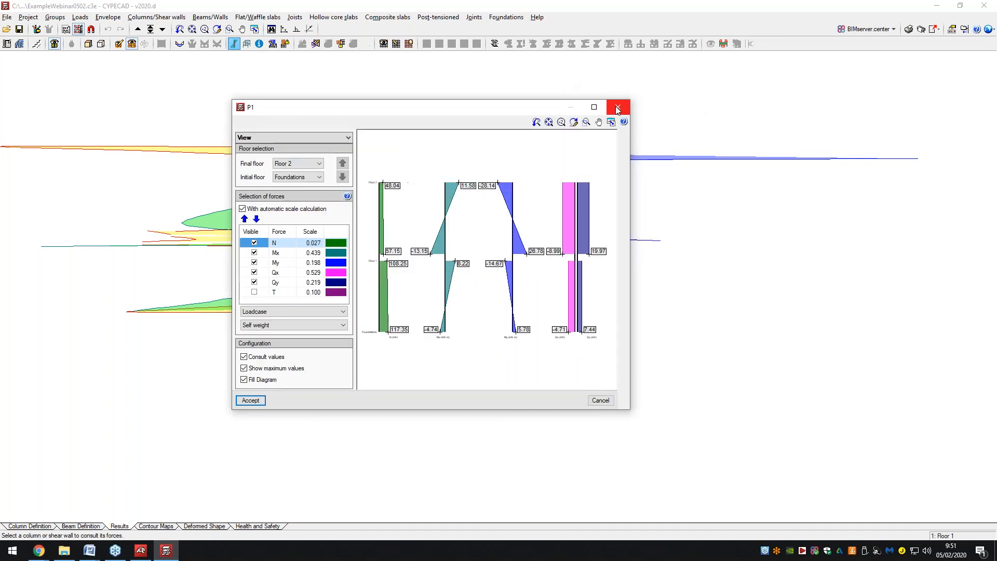
pyautogui.click(617, 107)
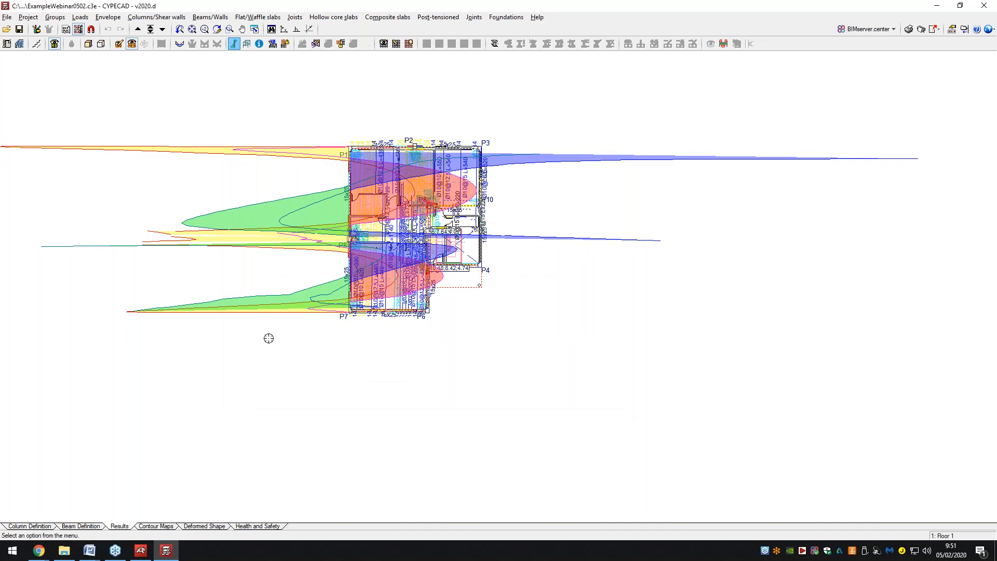
pyautogui.click(147, 526)
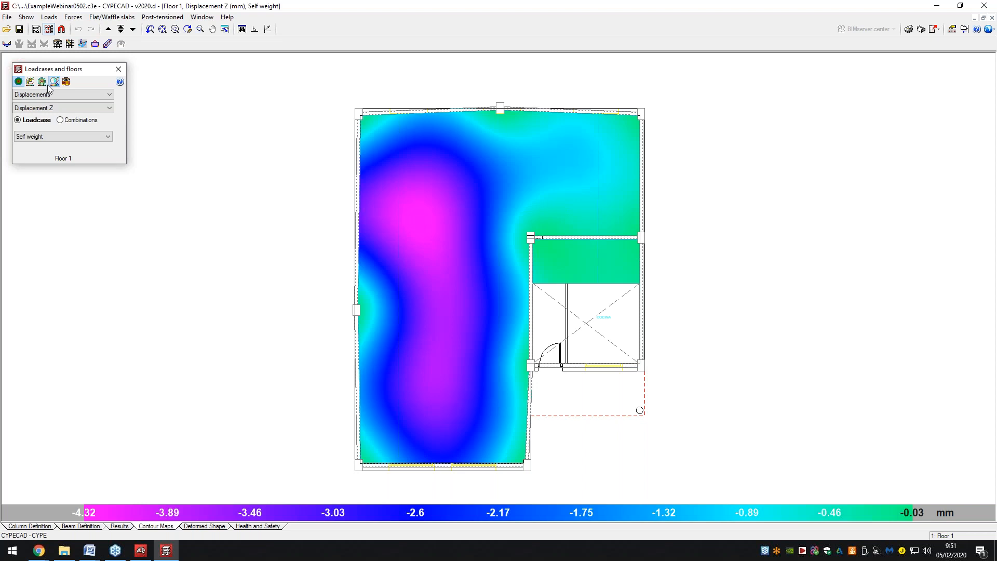
# Show slab forces on the contour map with contour lines and beam force labels hidden.
pyautogui.click(91, 95)
pyautogui.click(91, 110)
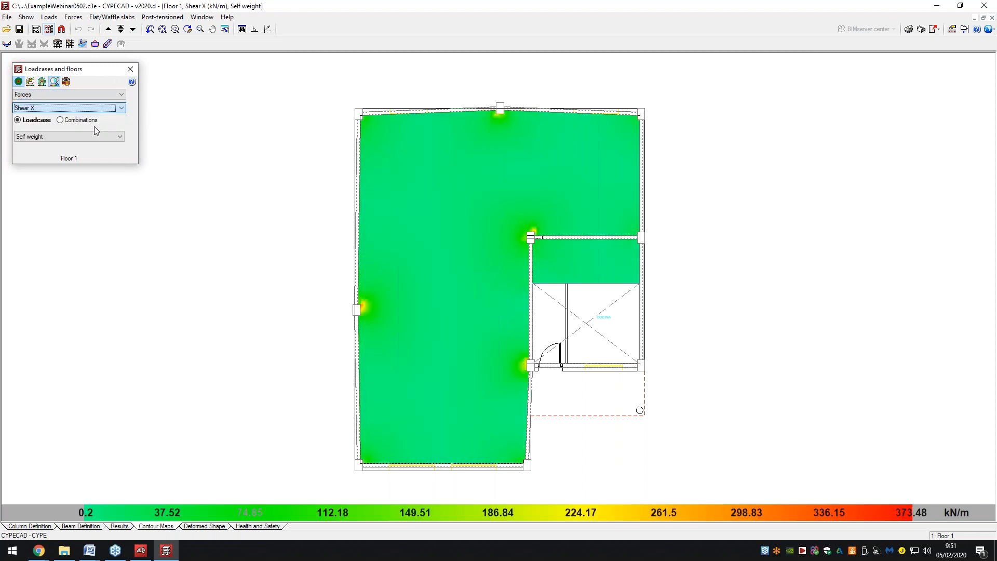
pyautogui.click(42, 82)
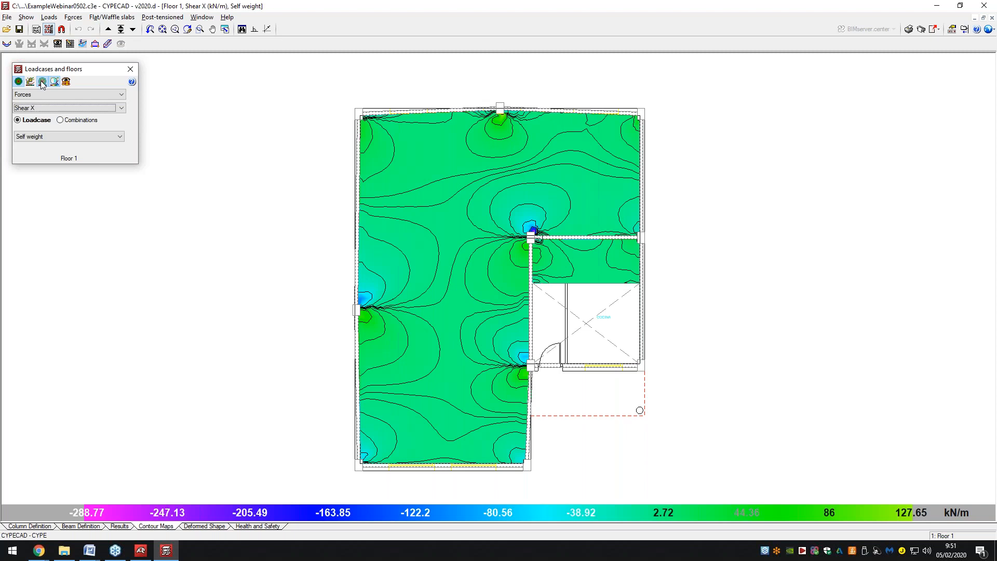
pyautogui.click(6, 44)
pyautogui.click(448, 375)
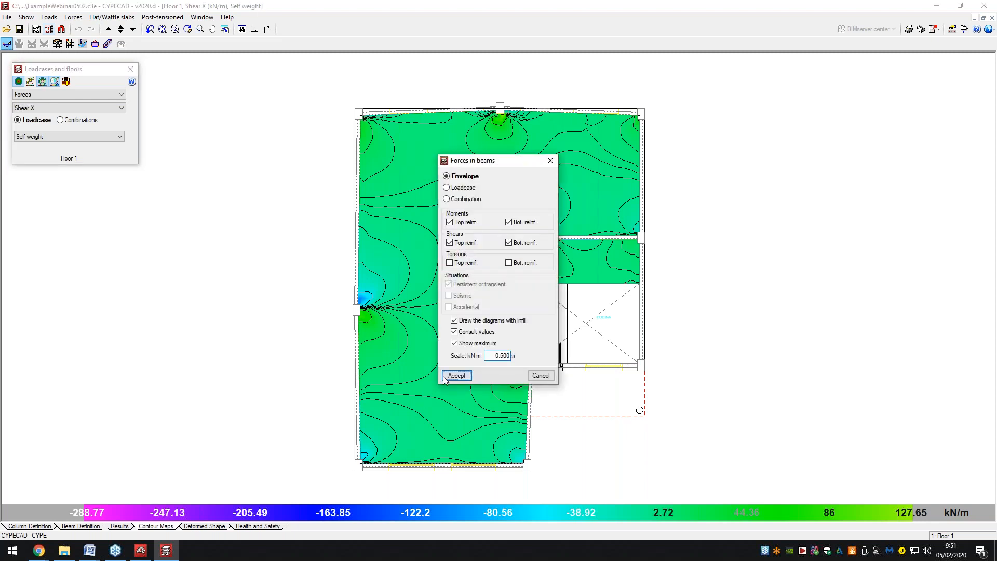
pyautogui.click(67, 82)
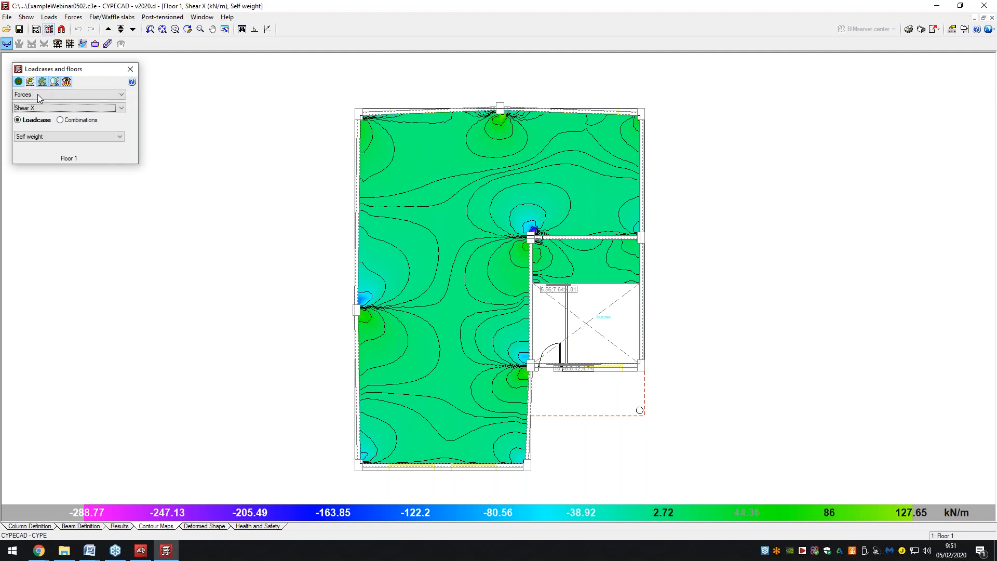
# Map the Shear Y design forces, then display the building's deformed shape.
pyautogui.click(37, 94)
pyautogui.click(36, 111)
pyautogui.click(52, 108)
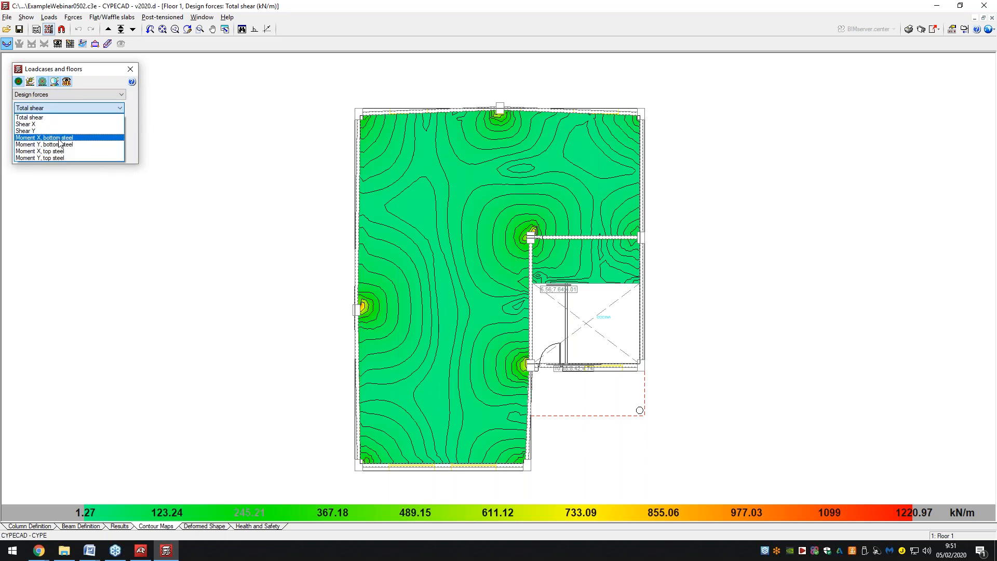
pyautogui.click(59, 132)
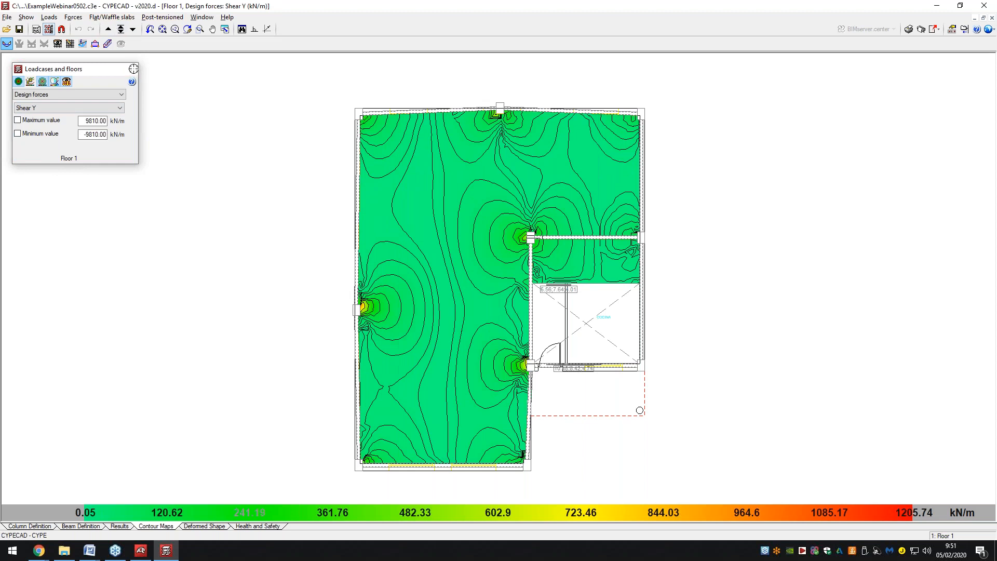
pyautogui.click(129, 69)
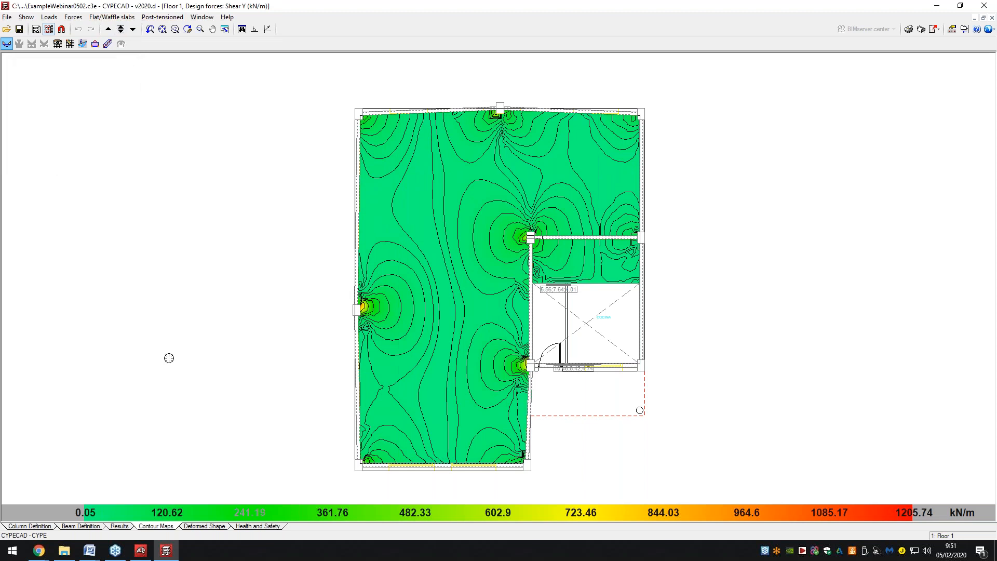
pyautogui.click(203, 526)
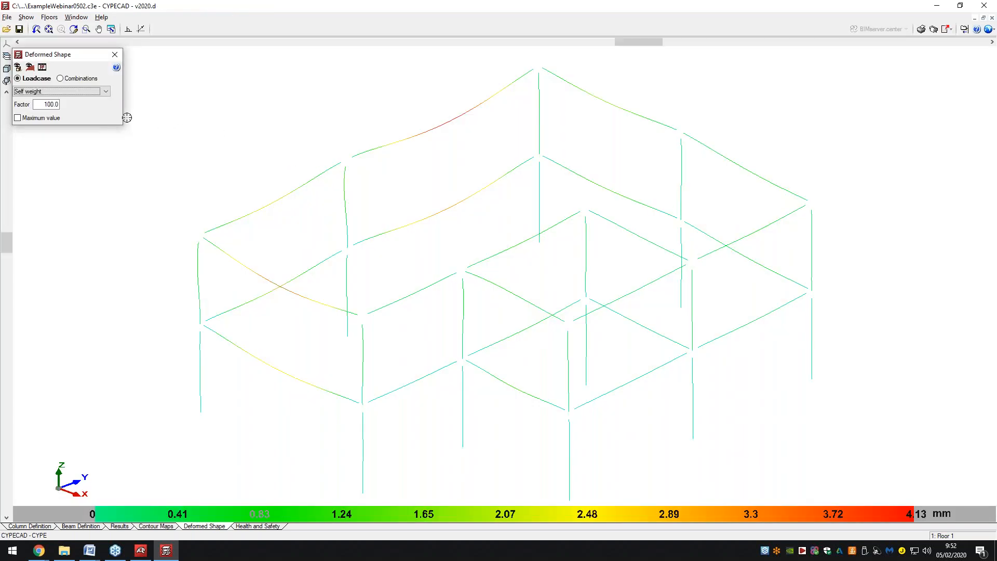
# Plot the deformed shape for combination SW+DL+Qa+W(+X) at factor 100, toggling the slabs' display.
pyautogui.click(62, 91)
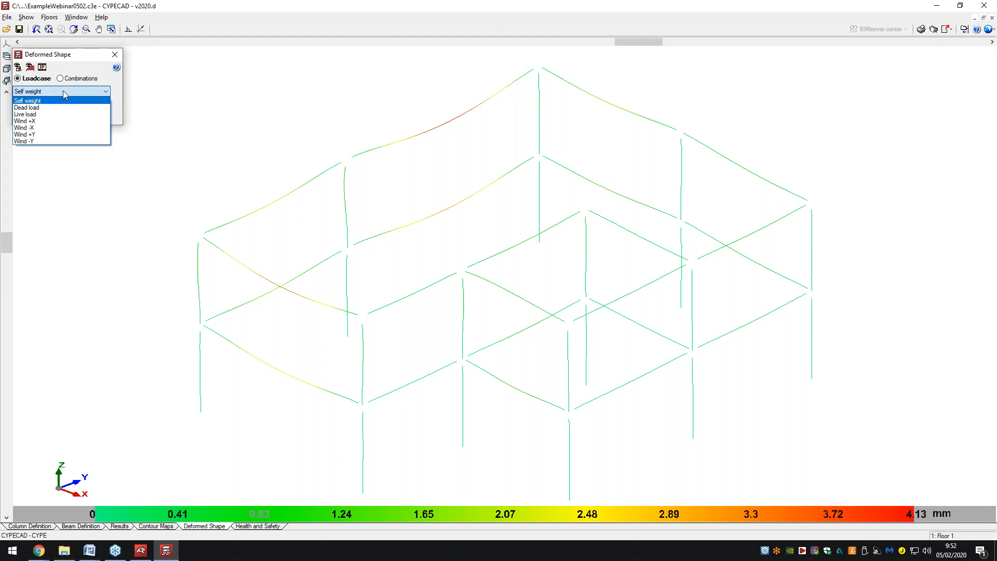
pyautogui.click(63, 91)
pyautogui.click(61, 78)
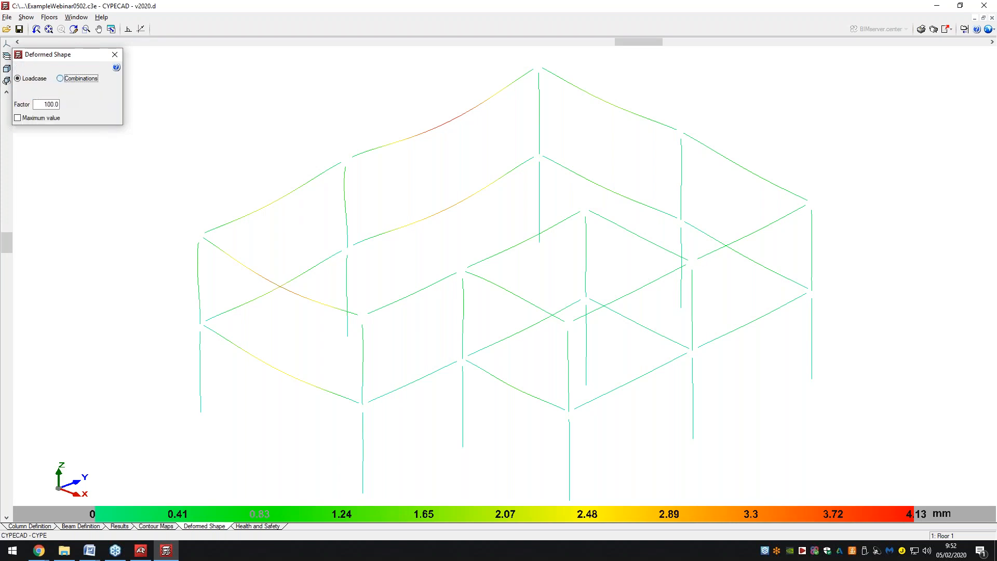
pyautogui.click(61, 91)
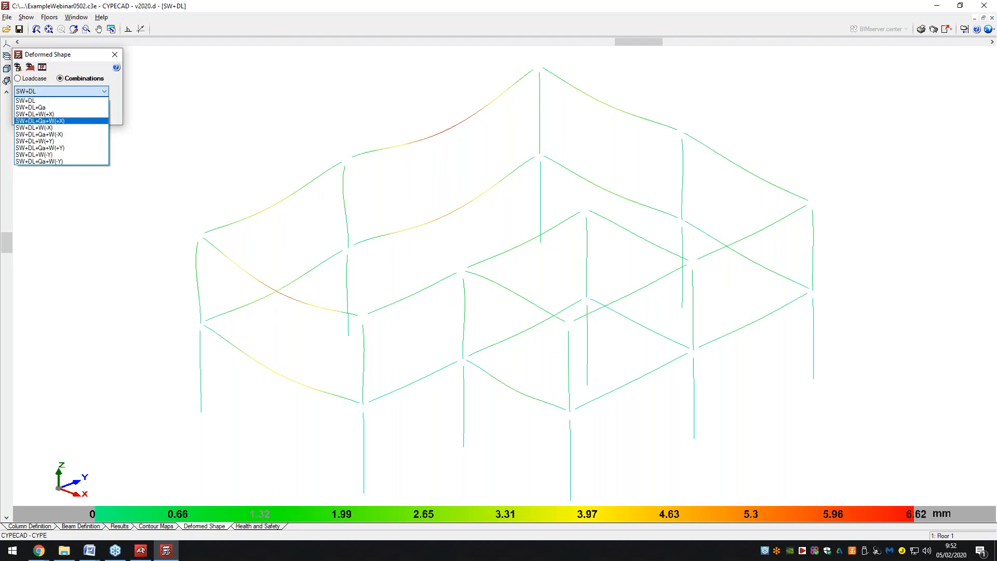
pyautogui.click(55, 121)
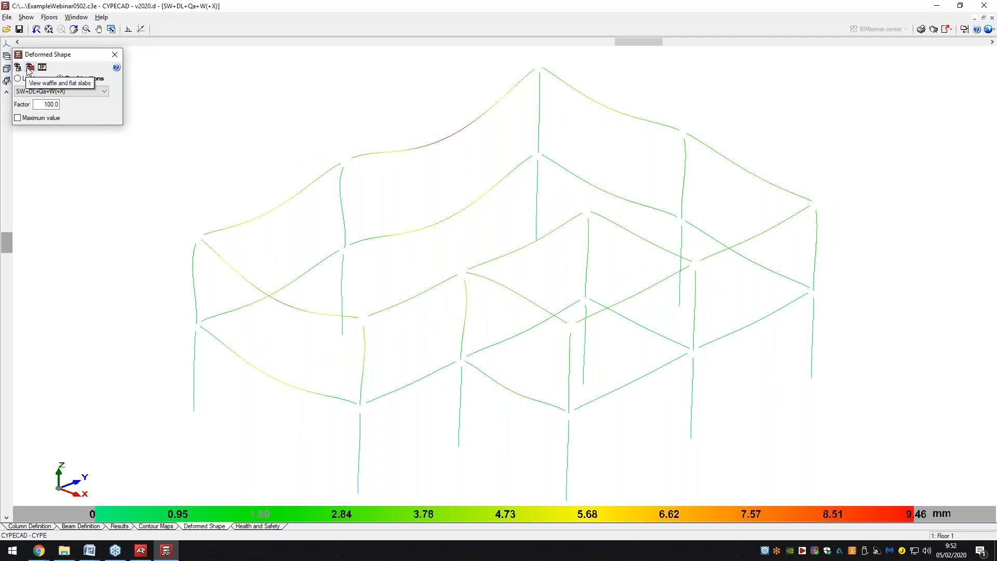
pyautogui.click(29, 68)
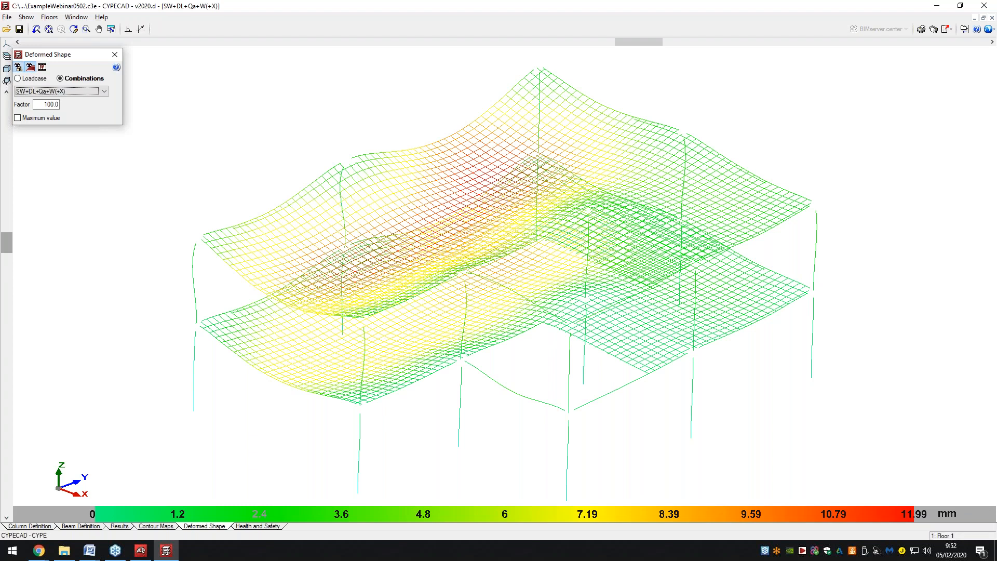
pyautogui.click(43, 67)
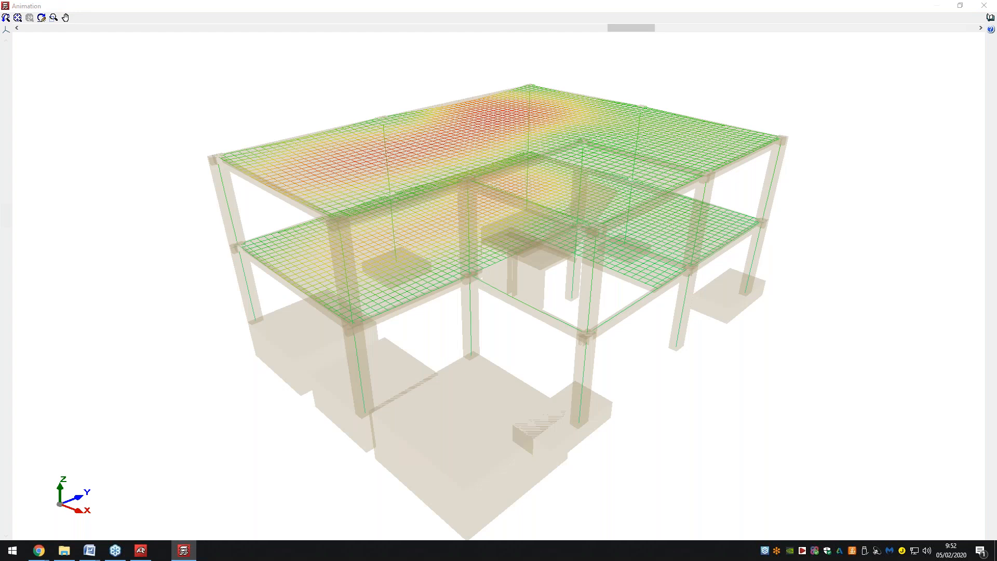
pyautogui.click(984, 5)
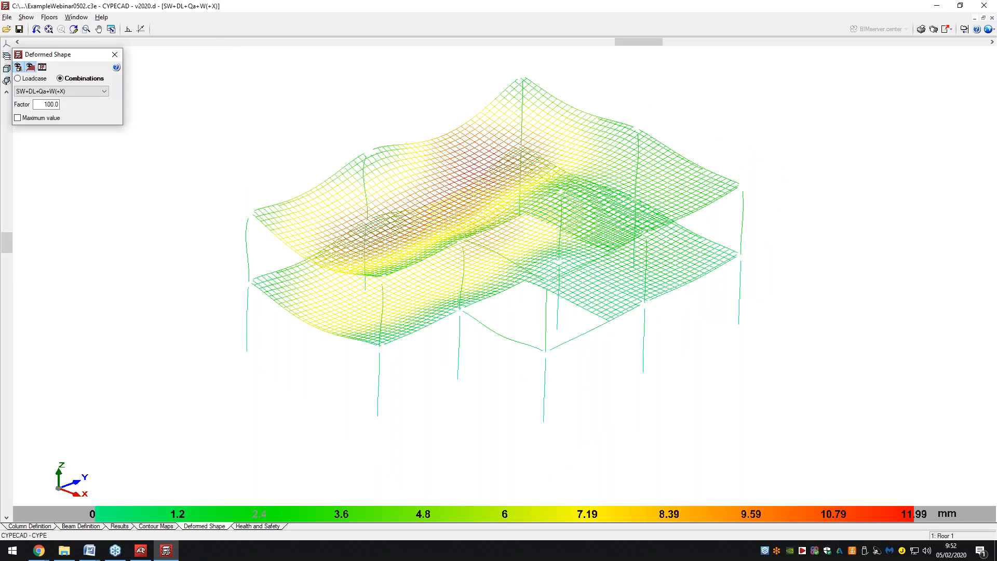
pyautogui.click(70, 118)
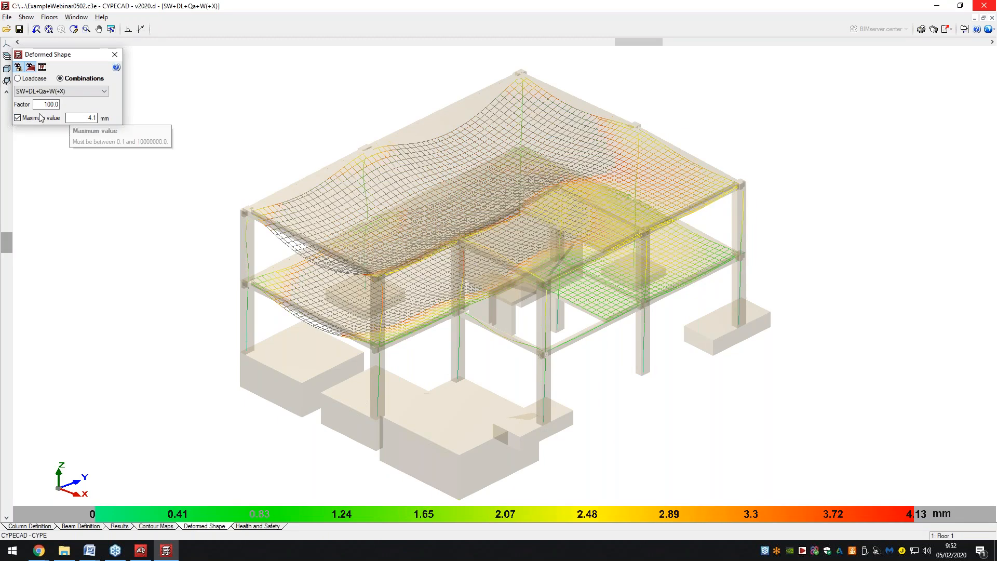
pyautogui.click(73, 119)
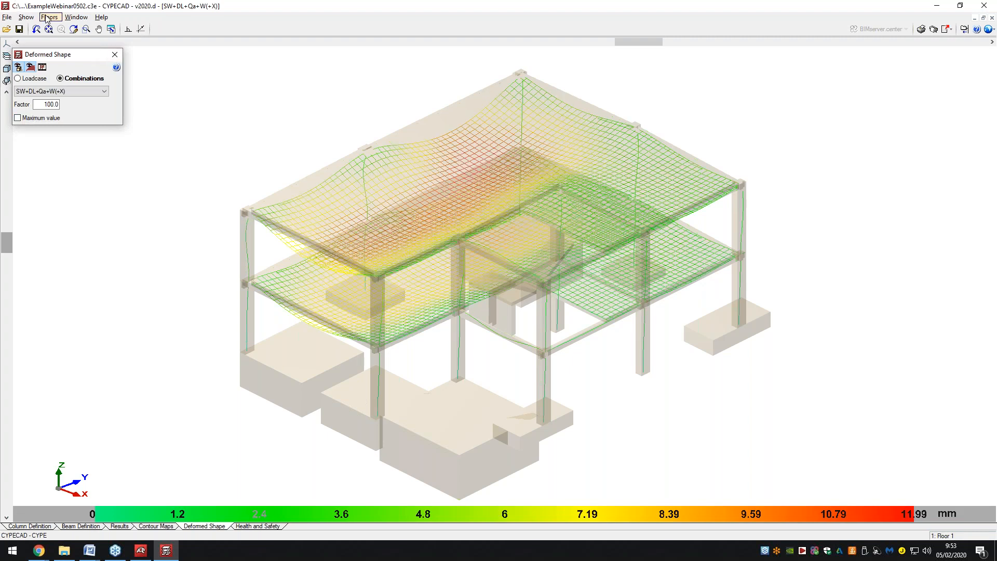
pyautogui.click(46, 16)
pyautogui.click(46, 16)
pyautogui.click(31, 16)
pyautogui.click(31, 17)
# Generate the Job data report with its chapters from the reports list.
pyautogui.click(920, 29)
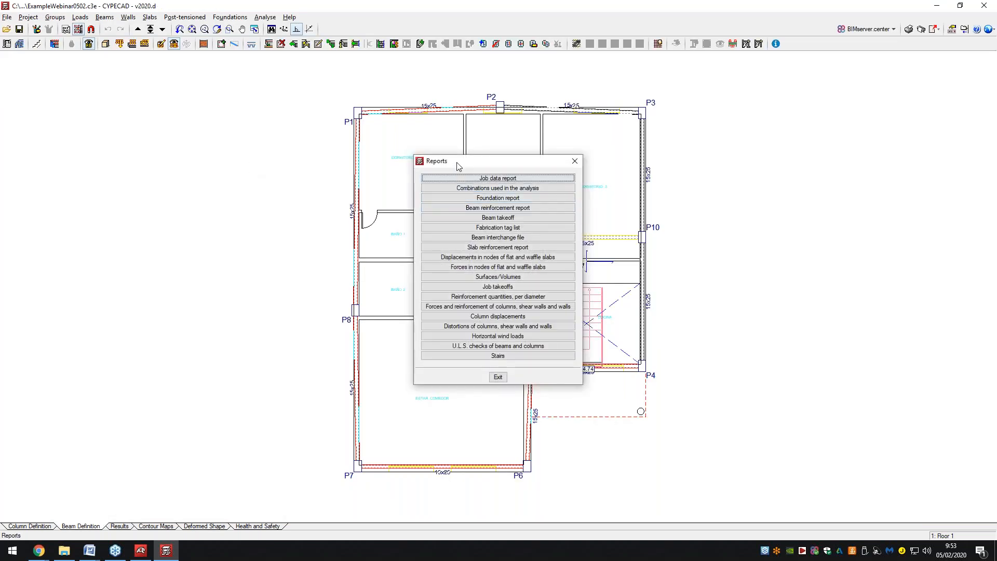
pyautogui.moveTo(459, 165); pyautogui.dragTo(201, 152)
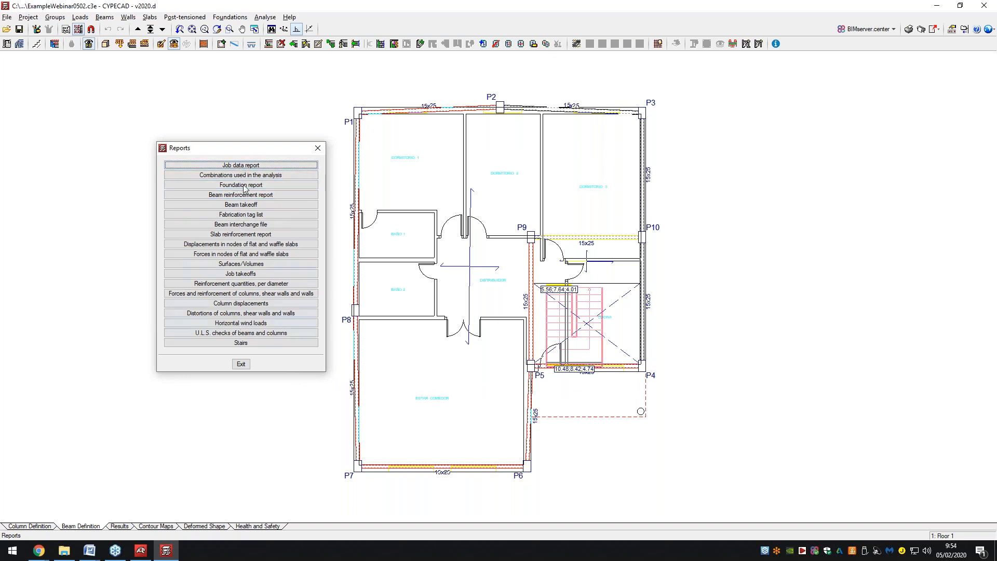
pyautogui.click(243, 166)
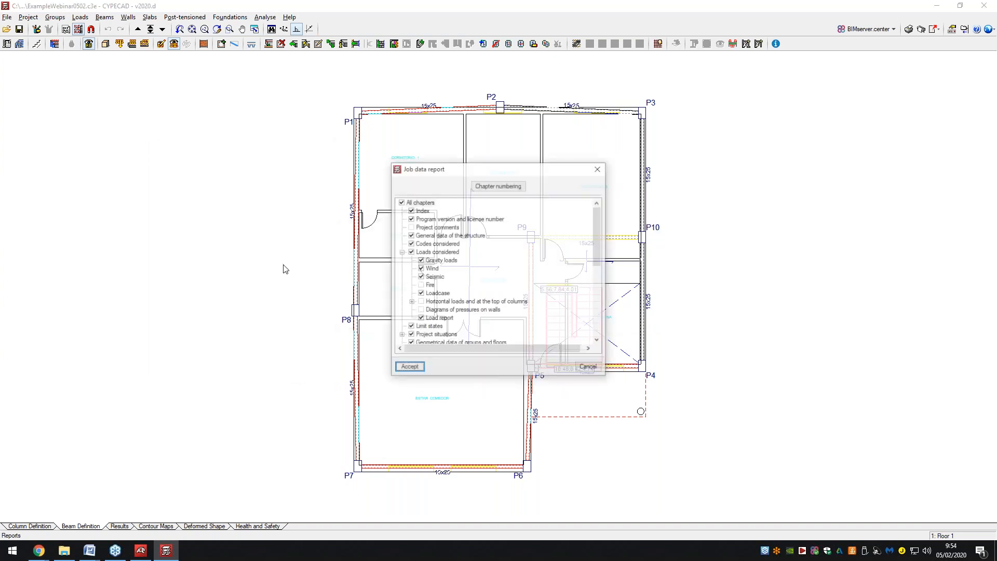
pyautogui.scroll(-4, 422, 248)
pyautogui.scroll(-3, 422, 248)
pyautogui.scroll(5, 422, 252)
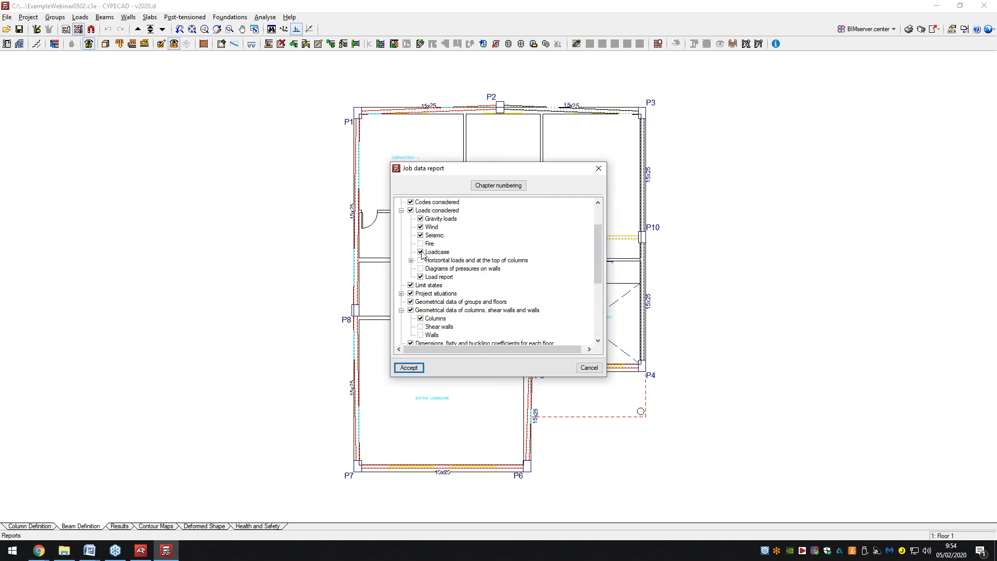
pyautogui.scroll(1, 421, 253)
pyautogui.click(410, 368)
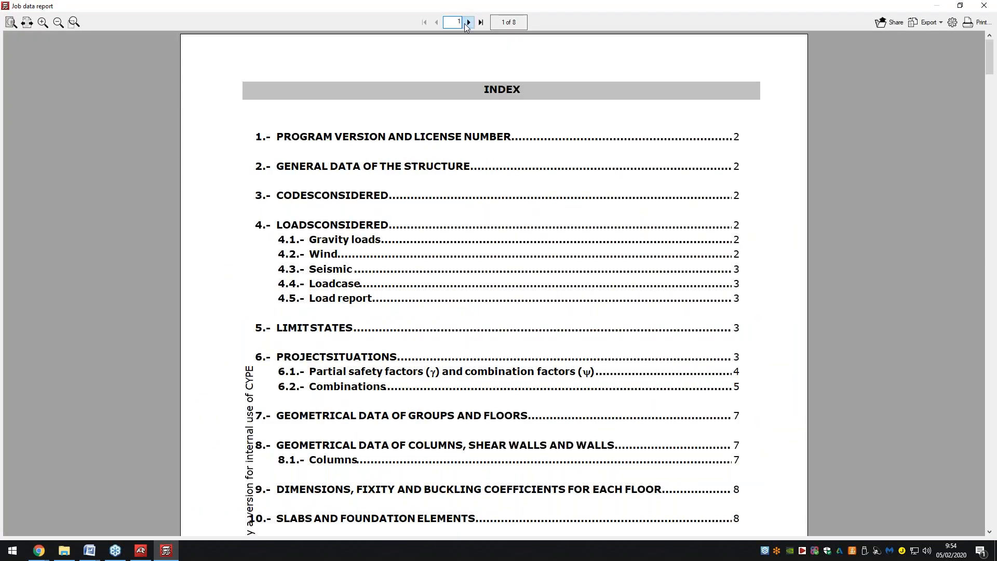
# Page through the 8-page Job data report, close it, and open the drawing list.
pyautogui.click(469, 23)
pyautogui.click(469, 23)
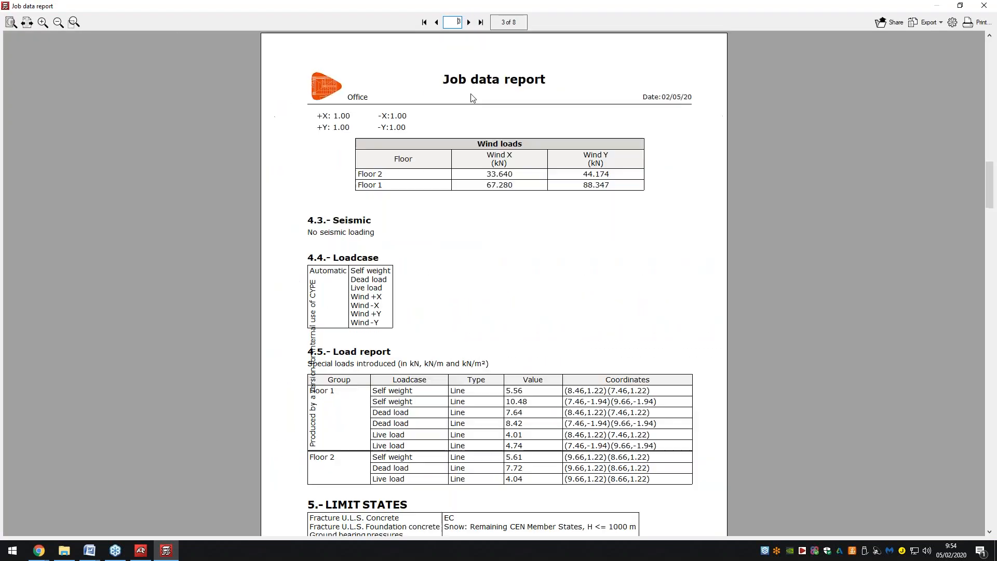
pyautogui.click(468, 22)
pyautogui.click(468, 22)
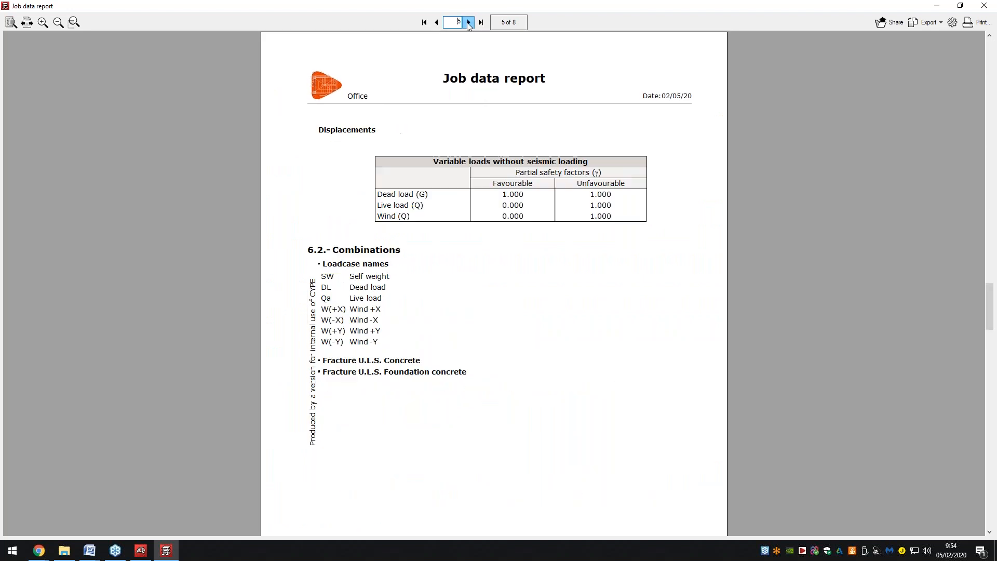
pyautogui.click(468, 23)
pyautogui.click(469, 23)
pyautogui.click(468, 23)
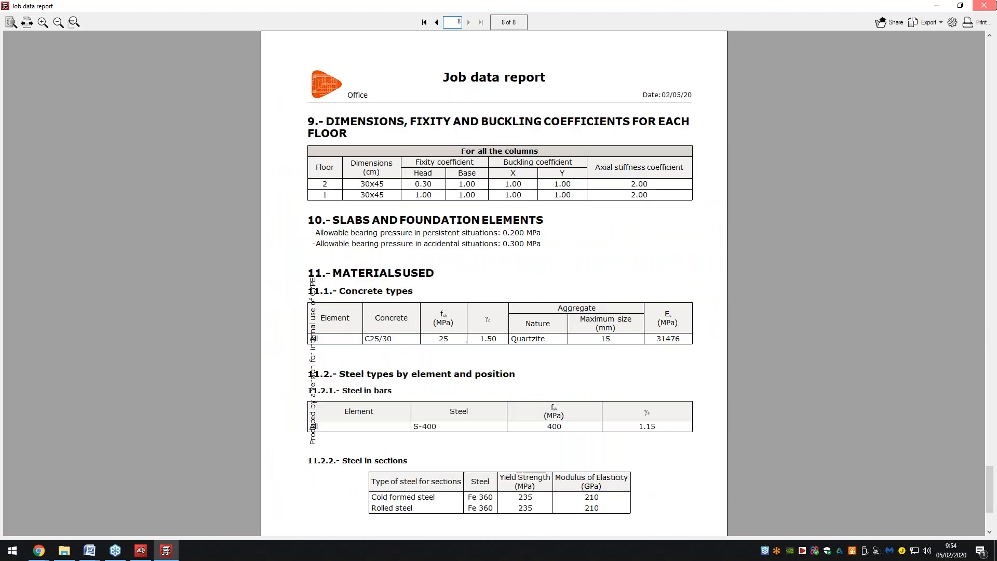
pyautogui.click(984, 6)
pyautogui.press('Escape')
pyautogui.click(921, 30)
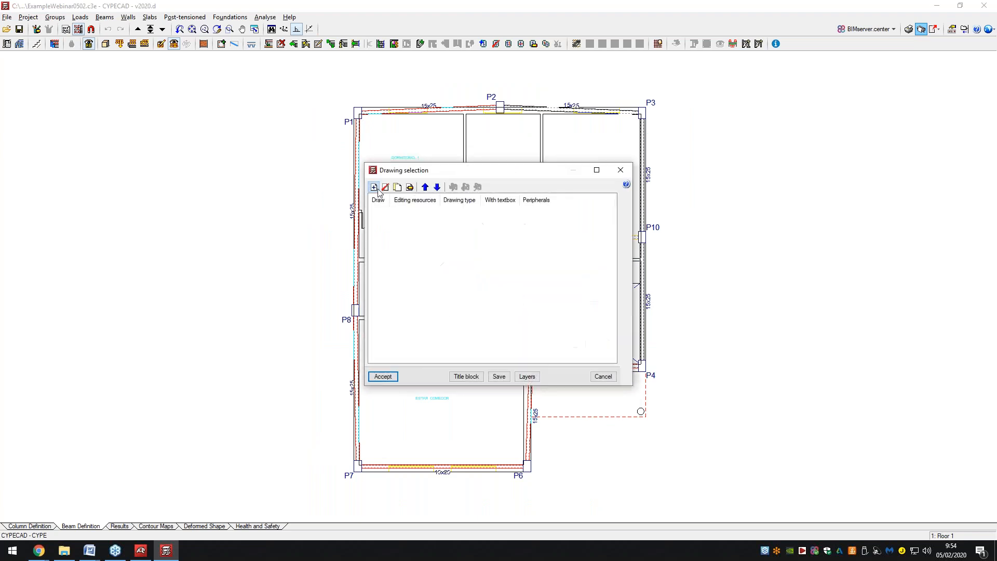
# Add Detailing of columns and Floor plans (Layout) drawings to the list.
pyautogui.click(374, 187)
pyautogui.click(413, 140)
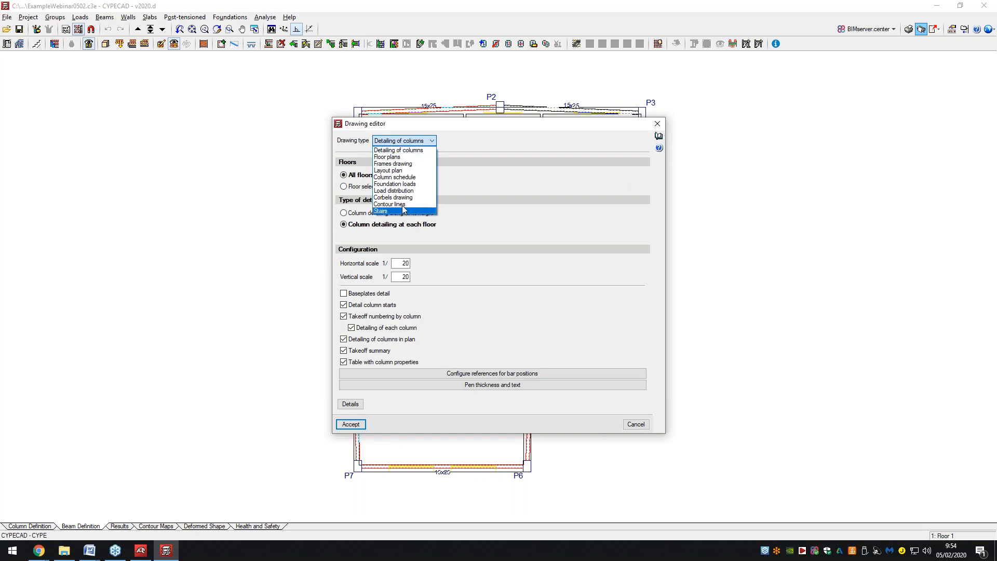
pyautogui.click(397, 150)
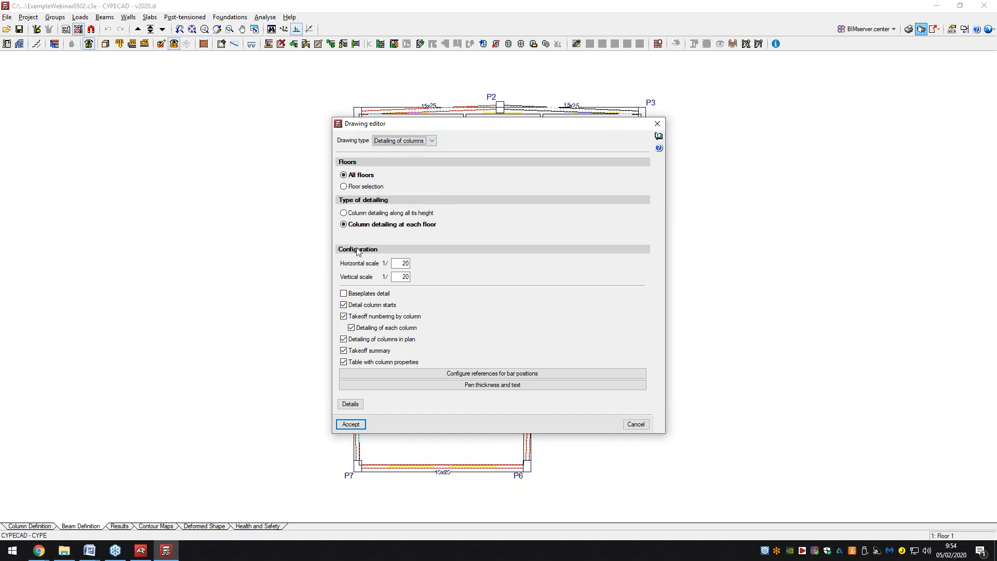
pyautogui.click(351, 424)
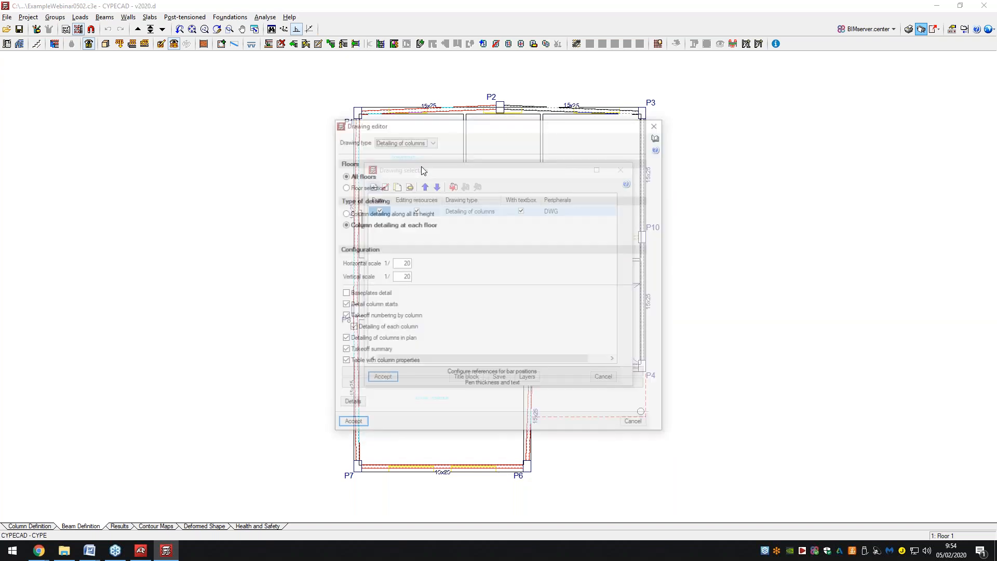
pyautogui.click(405, 140)
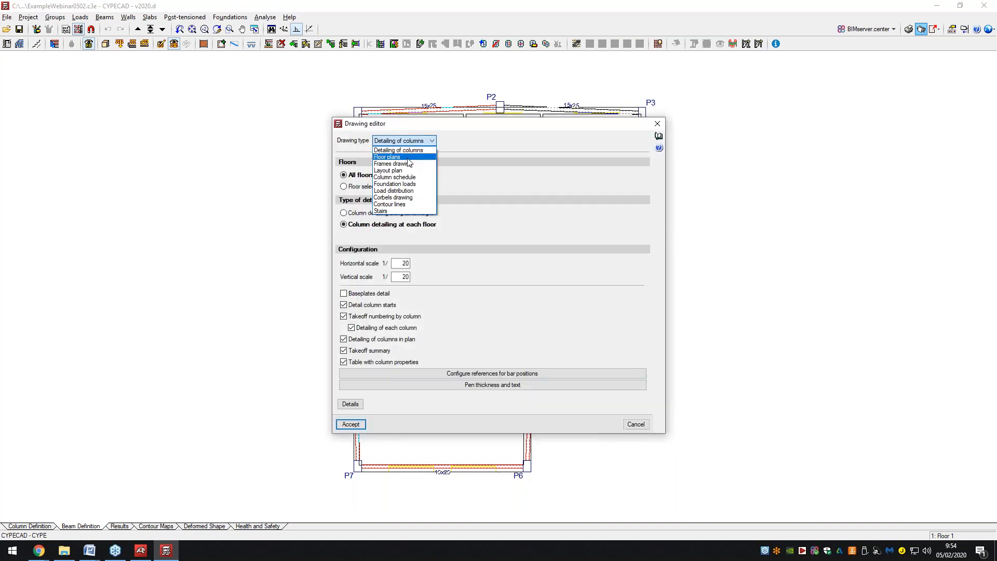
pyautogui.click(396, 154)
pyautogui.click(352, 424)
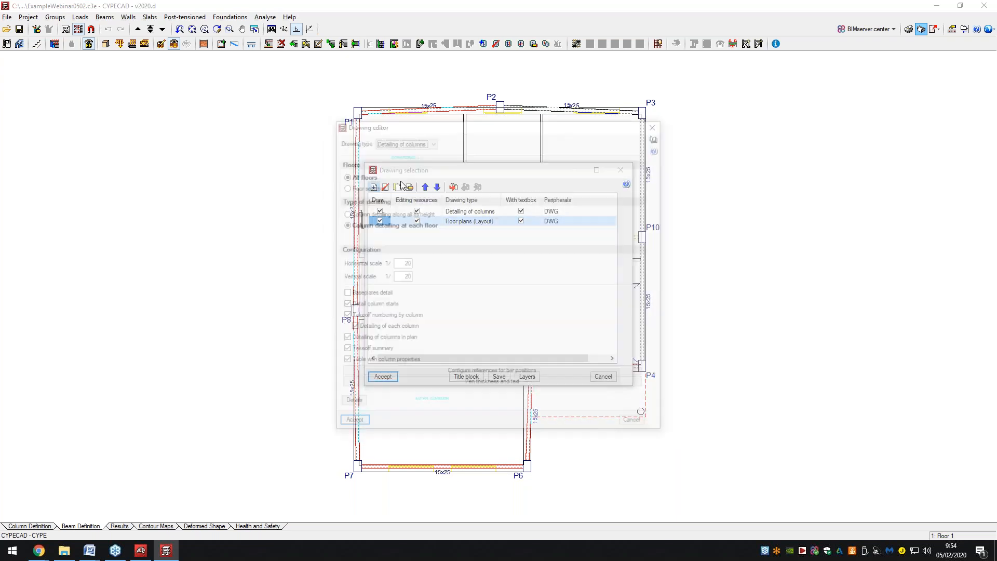
# Add Frames drawing and Column schedule drawings, then generate the sheets.
pyautogui.click(406, 141)
pyautogui.click(409, 162)
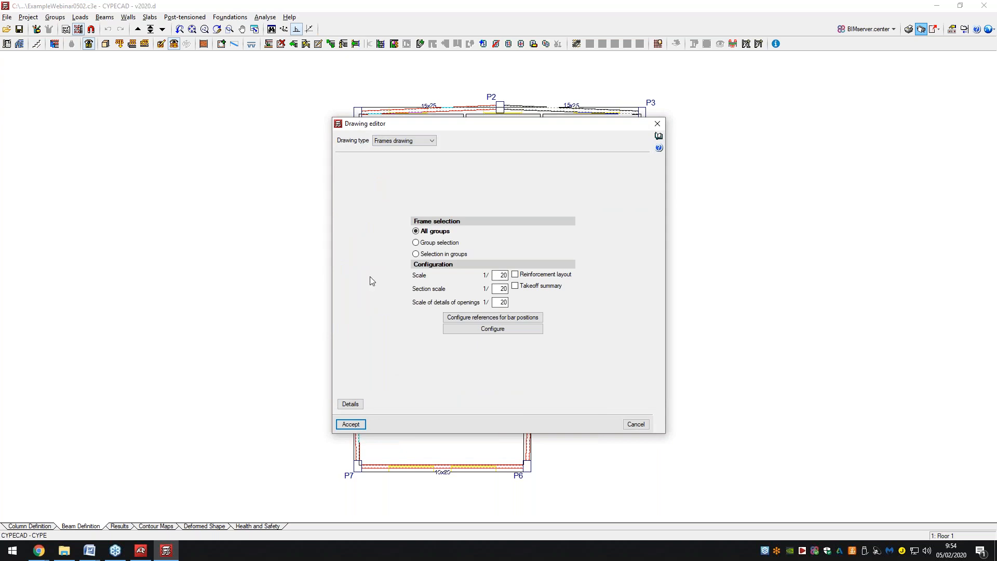
pyautogui.click(354, 426)
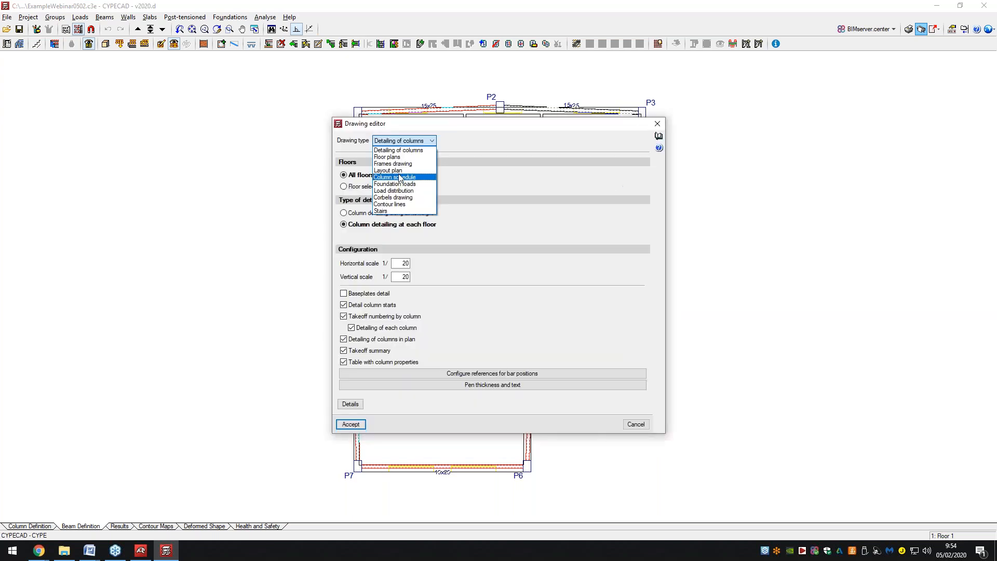
pyautogui.click(399, 178)
pyautogui.click(351, 425)
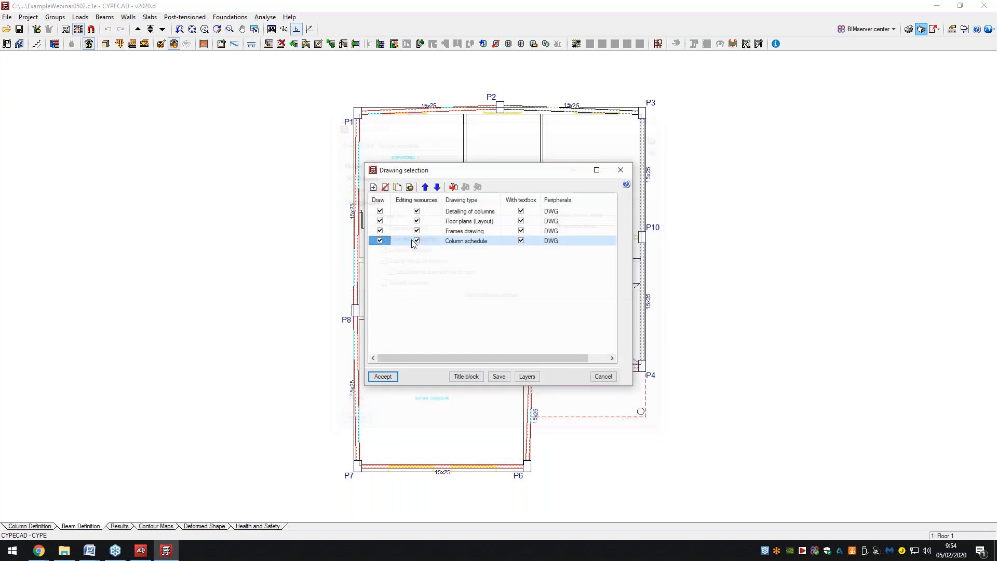
pyautogui.click(383, 376)
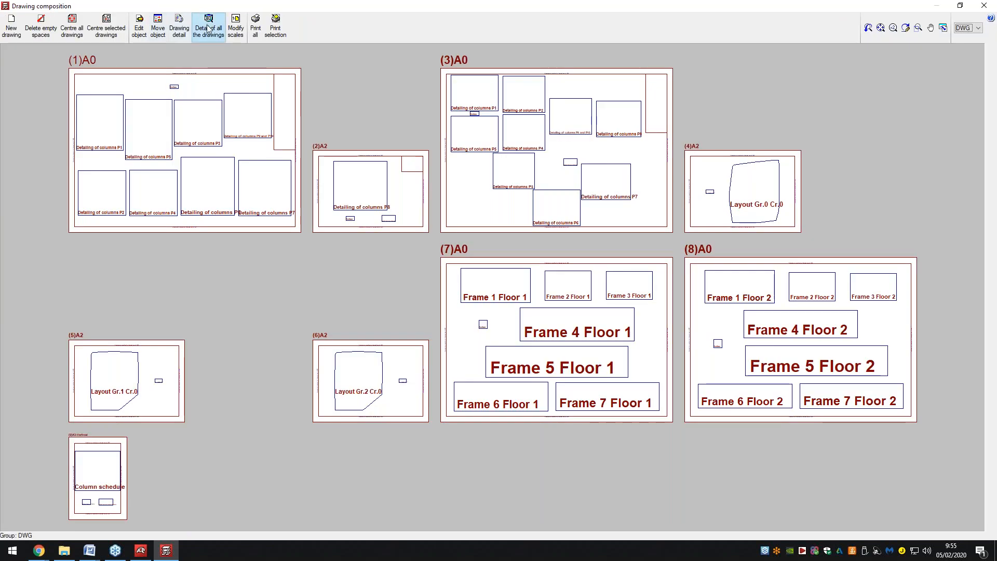
# Inspect the composed A0 and A2 sheets in full detail, then close the Drawing composition window.
pyautogui.click(209, 27)
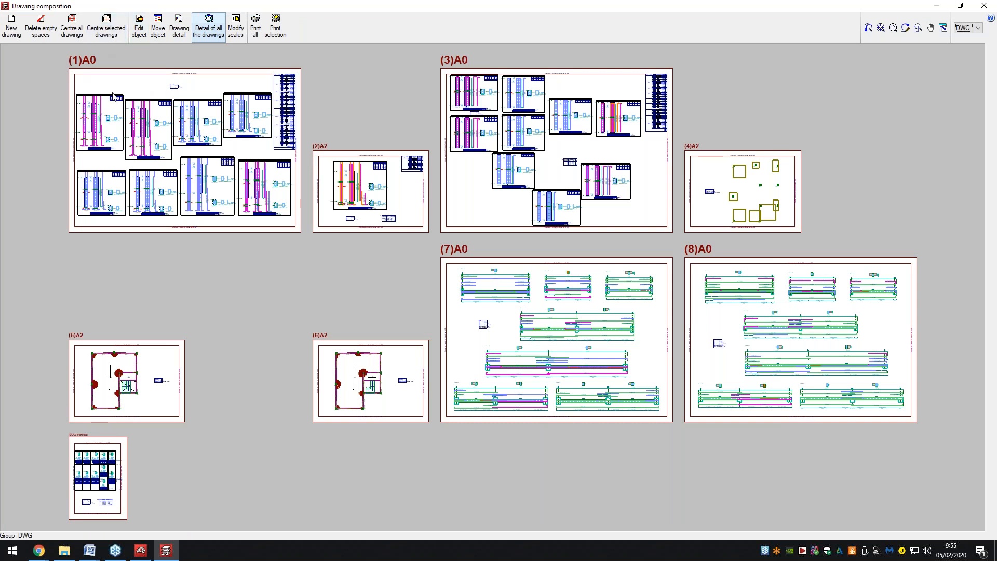
pyautogui.scroll(1, 110, 94)
pyautogui.scroll(1, 104, 103)
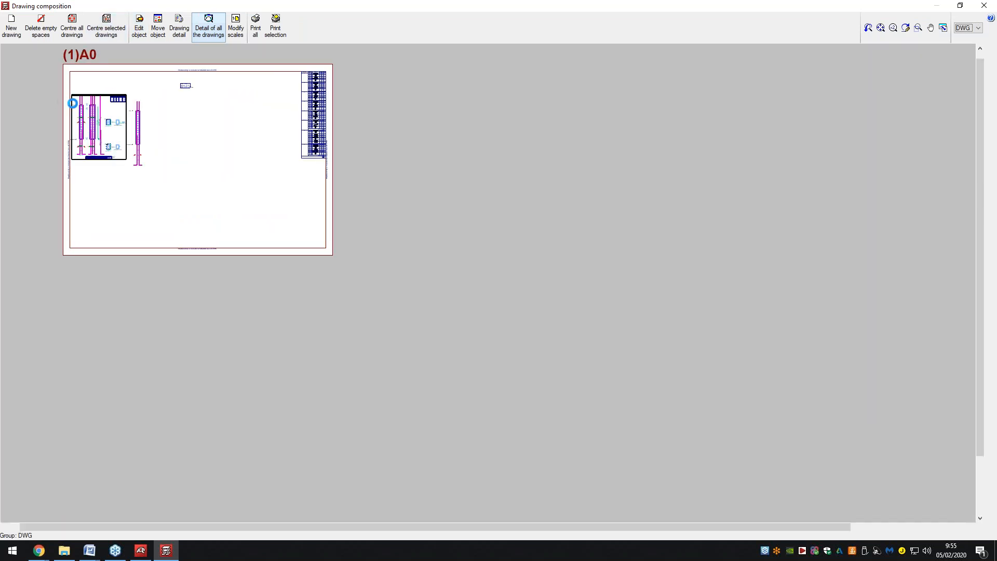
pyautogui.scroll(1, 115, 110)
pyautogui.scroll(1, 115, 110)
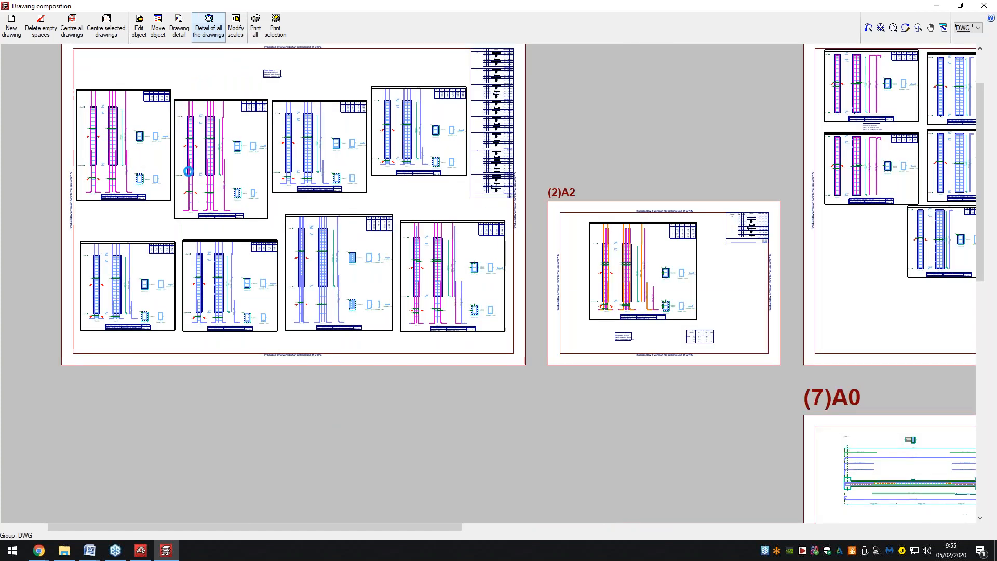
pyautogui.scroll(1, 83, 105)
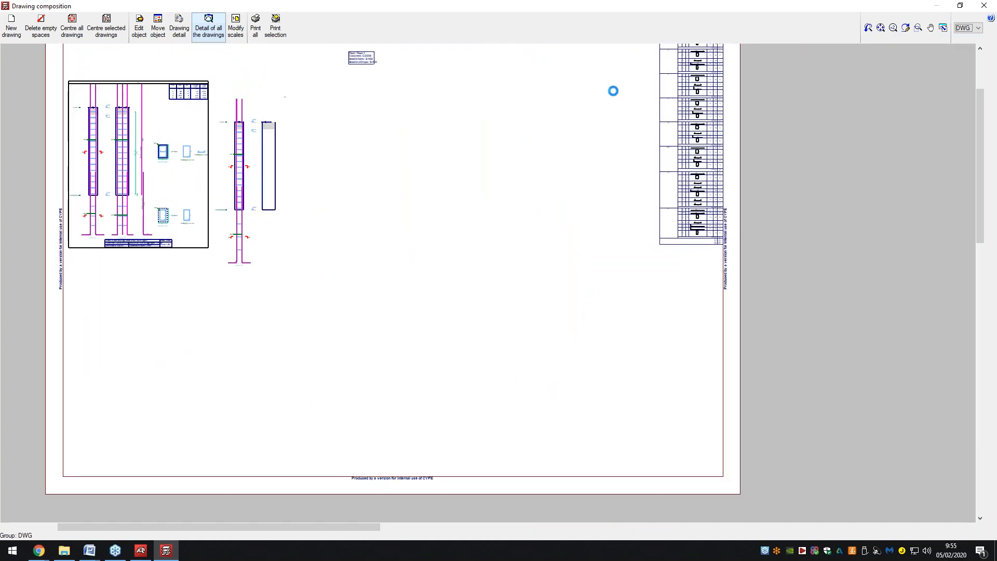
pyautogui.scroll(-1, 258, 254)
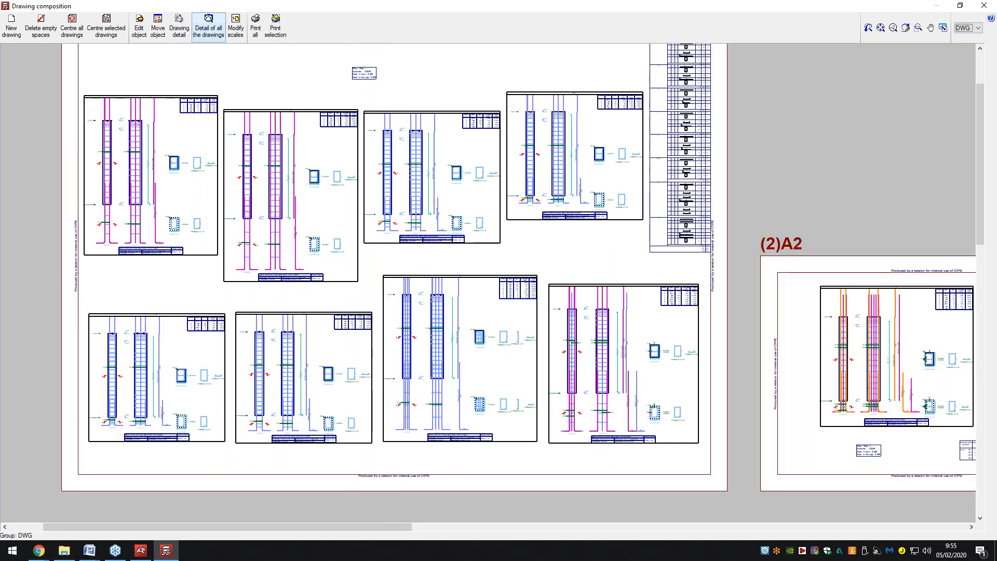
pyautogui.scroll(-2, 255, 254)
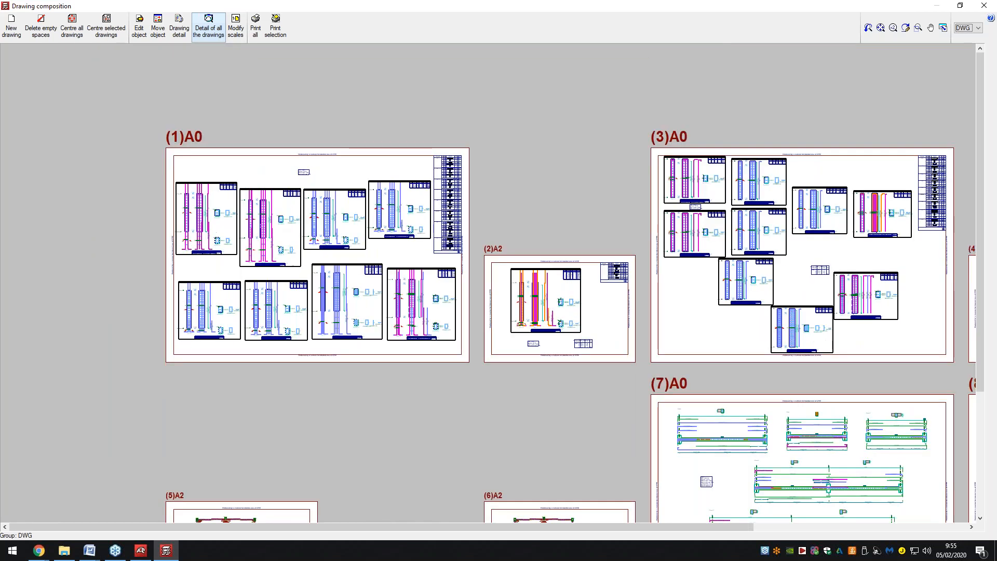
pyautogui.scroll(-2, 340, 233)
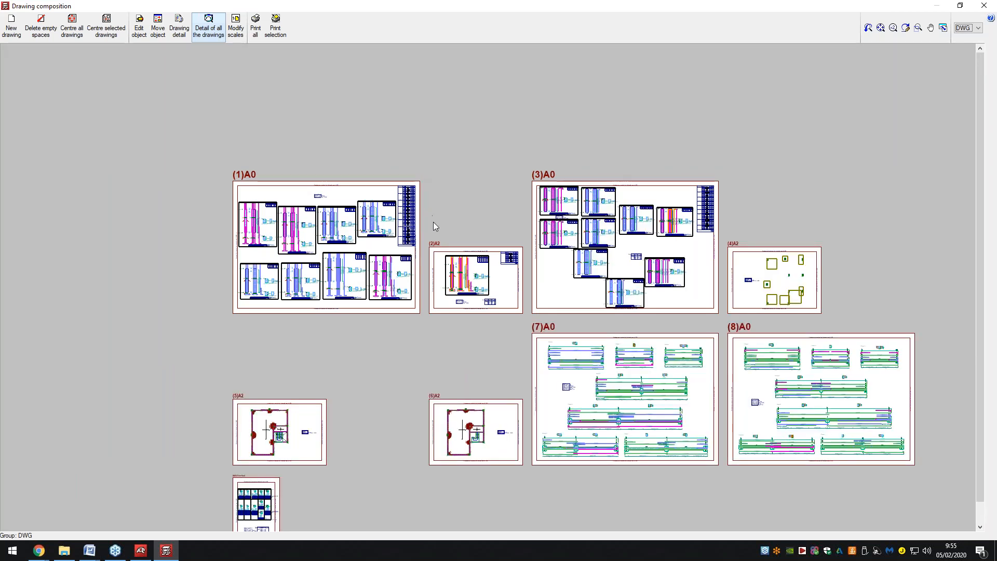
pyautogui.scroll(1, 638, 425)
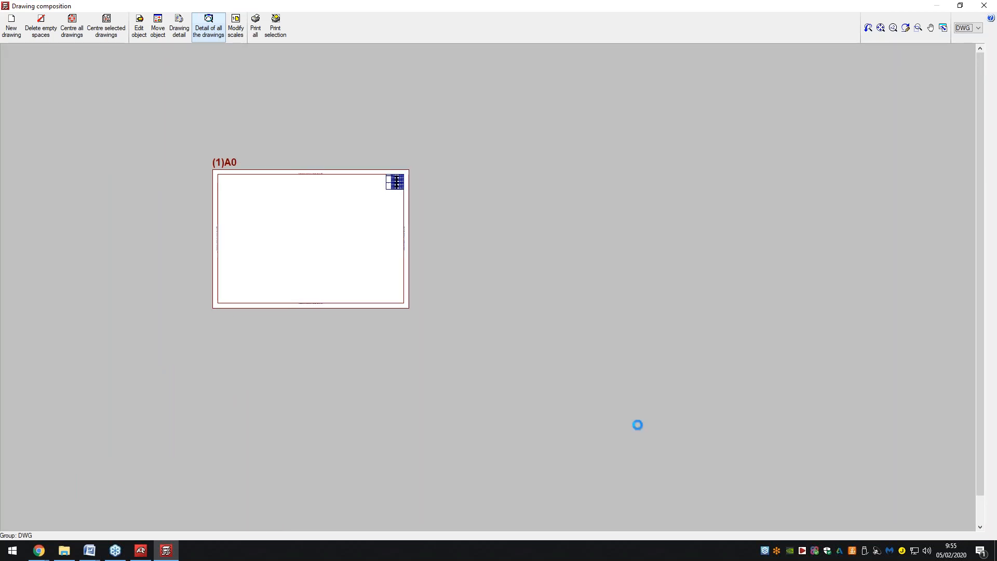
pyautogui.scroll(2, 638, 425)
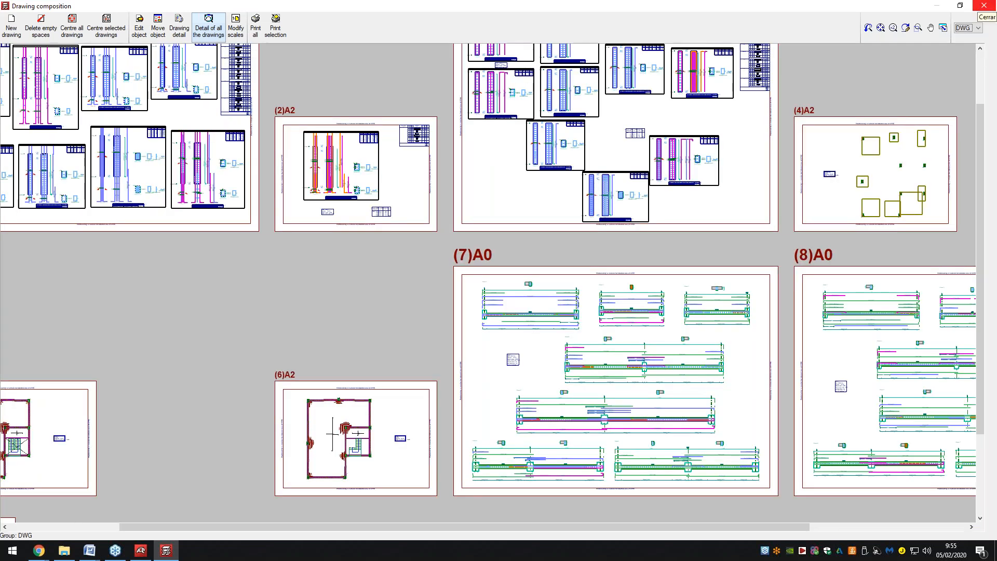
pyautogui.click(983, 6)
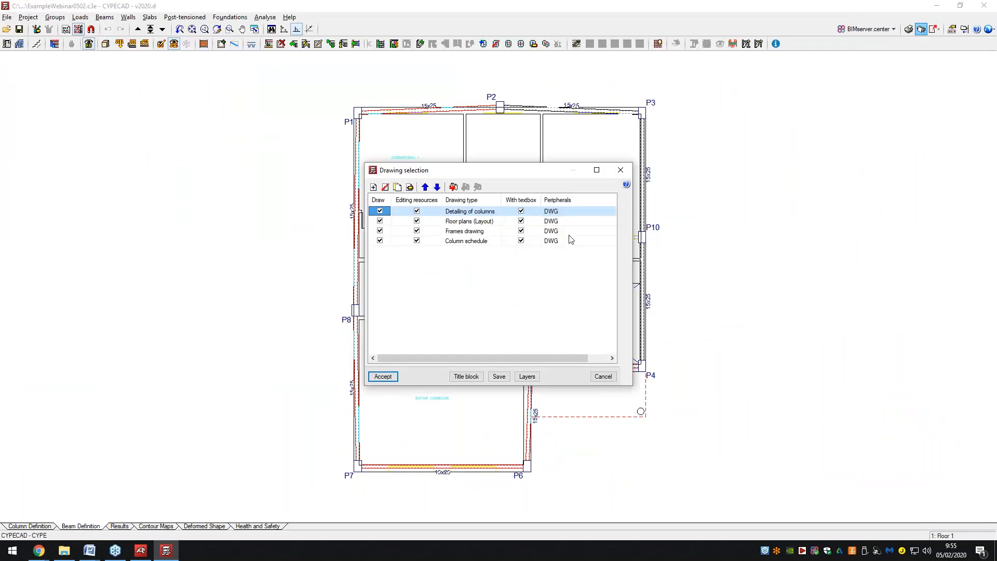
# Dismiss the Drawing selection list and switch to the Box culverts program.
pyautogui.click(618, 171)
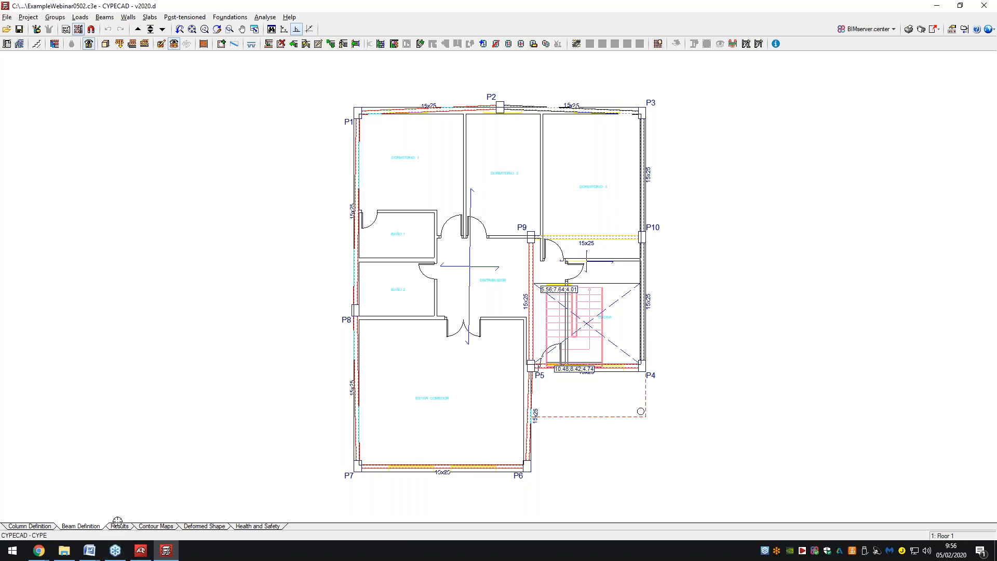
pyautogui.moveTo(146, 555)
pyautogui.click(142, 549)
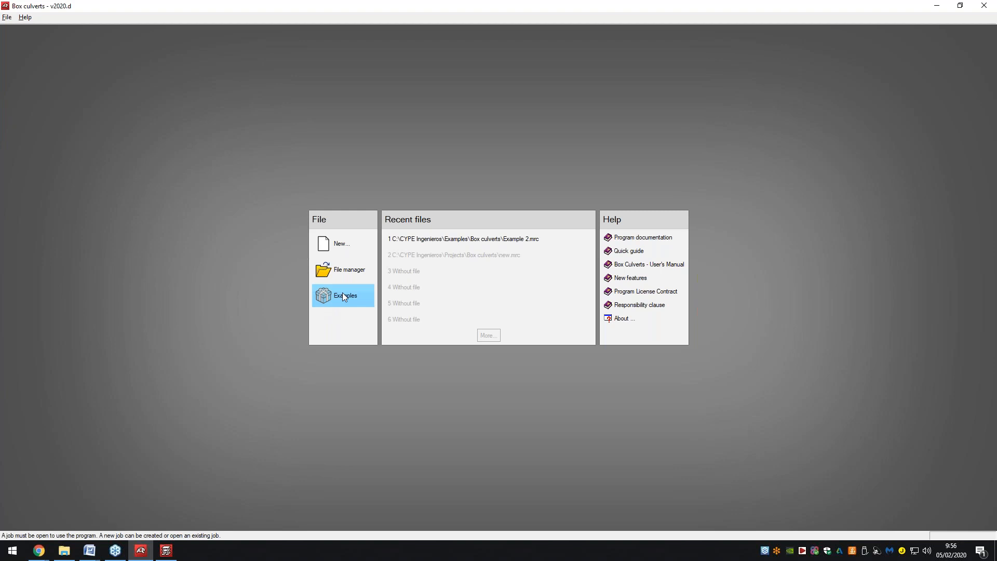
# Create a new Box culverts project file named ExampleBoxCulverts.
pyautogui.click(342, 245)
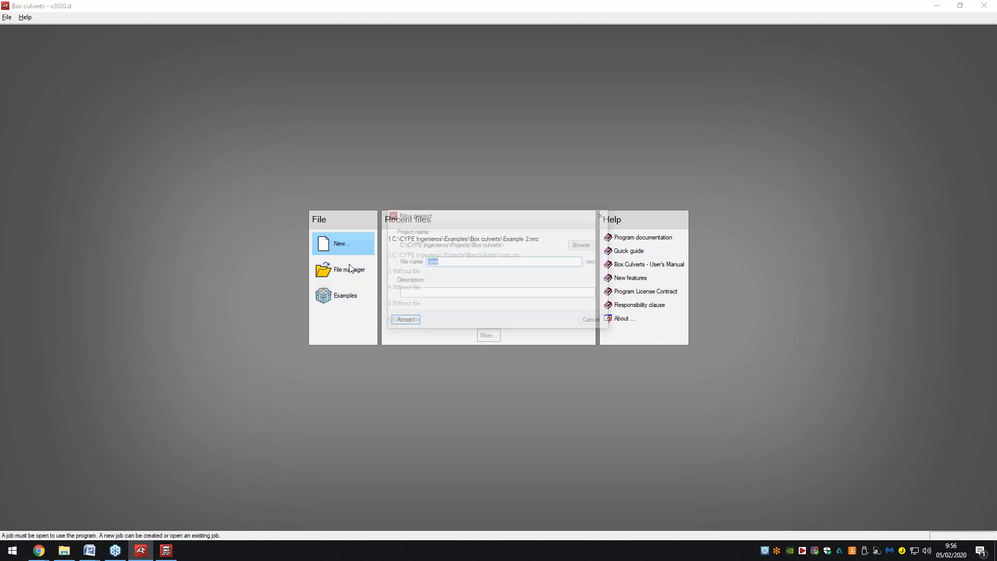
pyautogui.write('ExampleBoxCulverts')
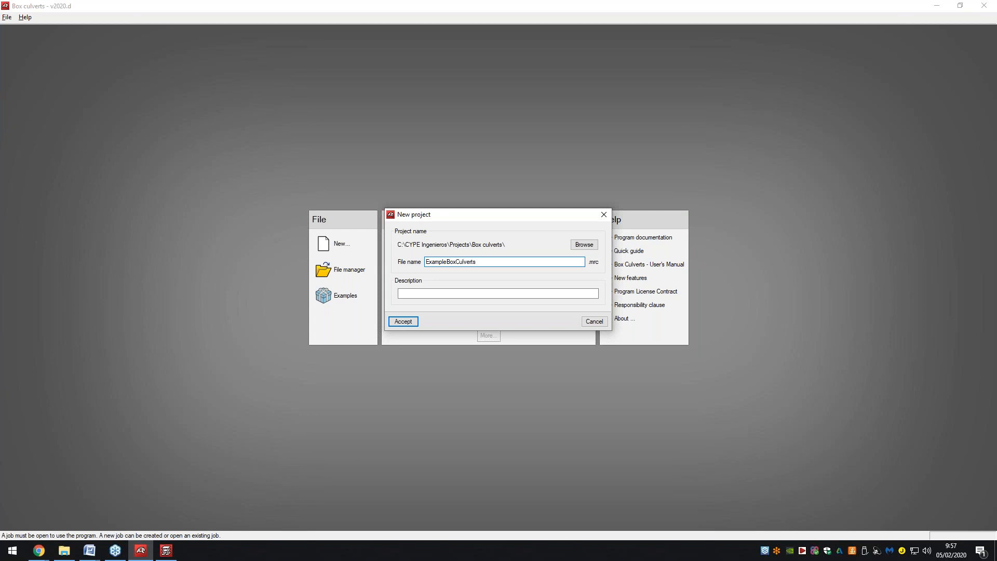
pyautogui.click(404, 320)
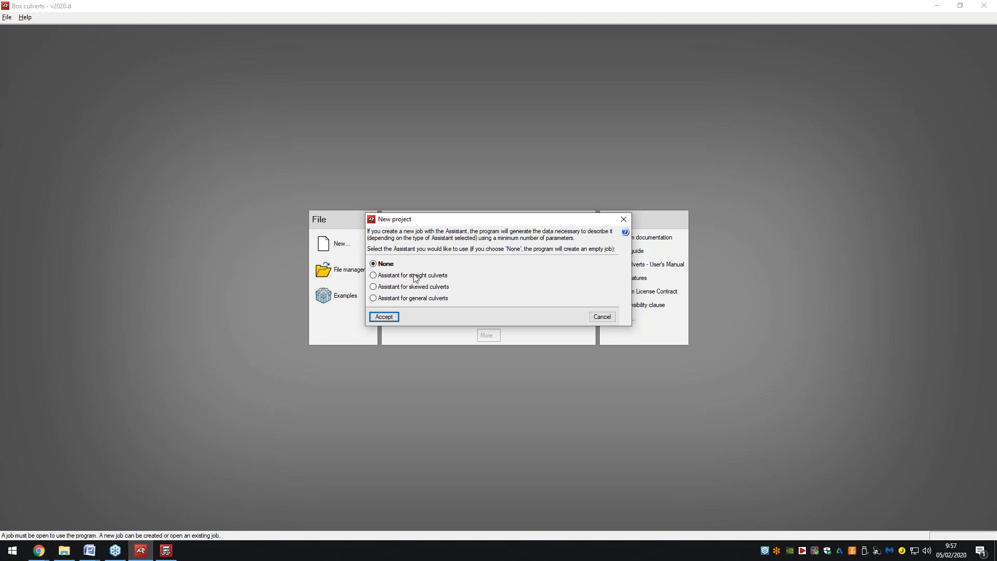
# Choose the straight culverts assistant and set the internal height to 5 m.
pyautogui.click(412, 276)
pyautogui.click(384, 317)
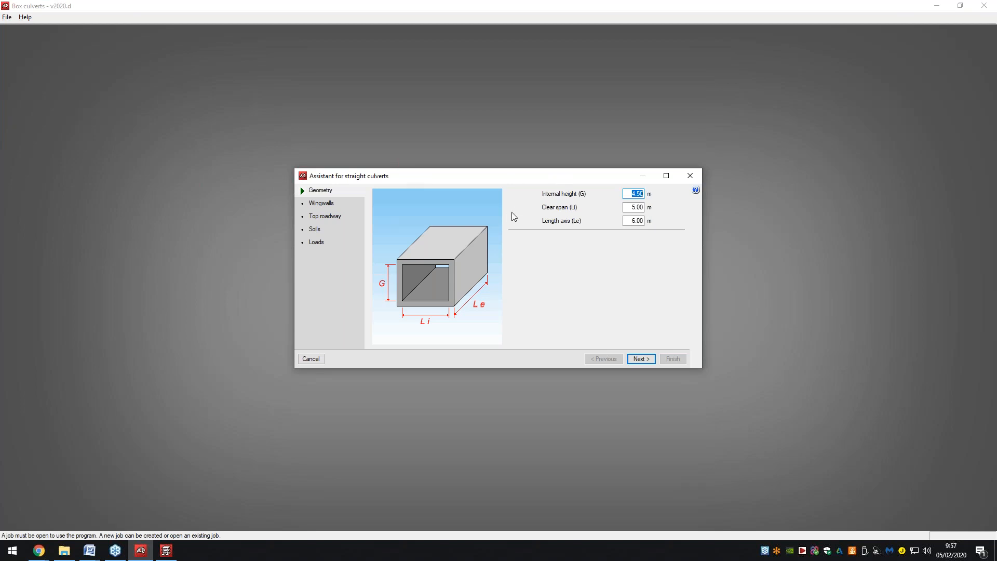
pyautogui.write('5')
pyautogui.press('Tab')
pyautogui.press('Tab')
pyautogui.write('7')
pyautogui.press('Return')
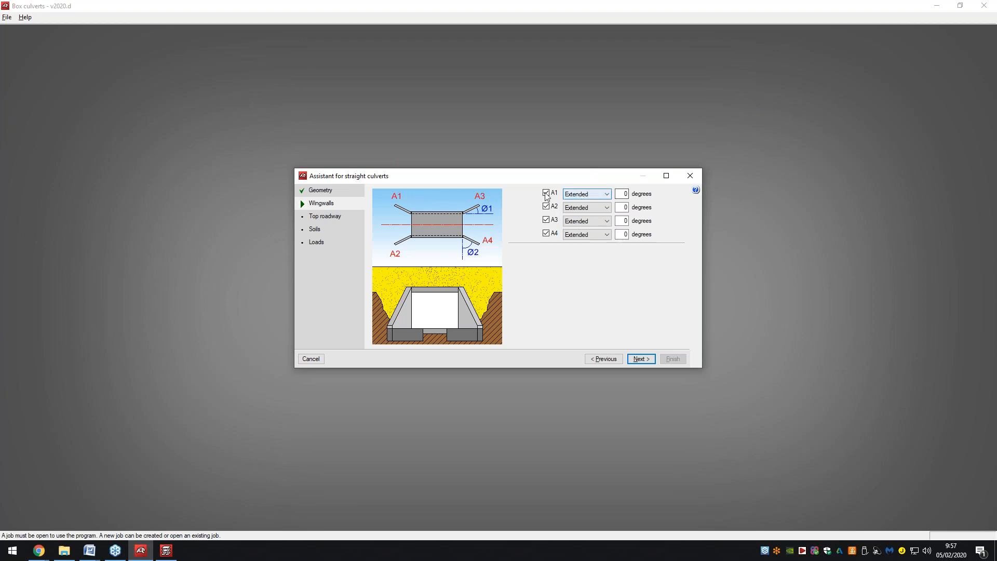
# Keep wingwalls A1–A4 Extended and angle all four at 45 degrees.
pyautogui.click(590, 193)
pyautogui.click(590, 193)
pyautogui.doubleClick(618, 194)
pyautogui.write('45')
pyautogui.press('Tab')
pyautogui.doubleClick(622, 207)
pyautogui.write('45')
pyautogui.doubleClick(624, 220)
pyautogui.write('45')
pyautogui.doubleClick(623, 234)
pyautogui.write('45')
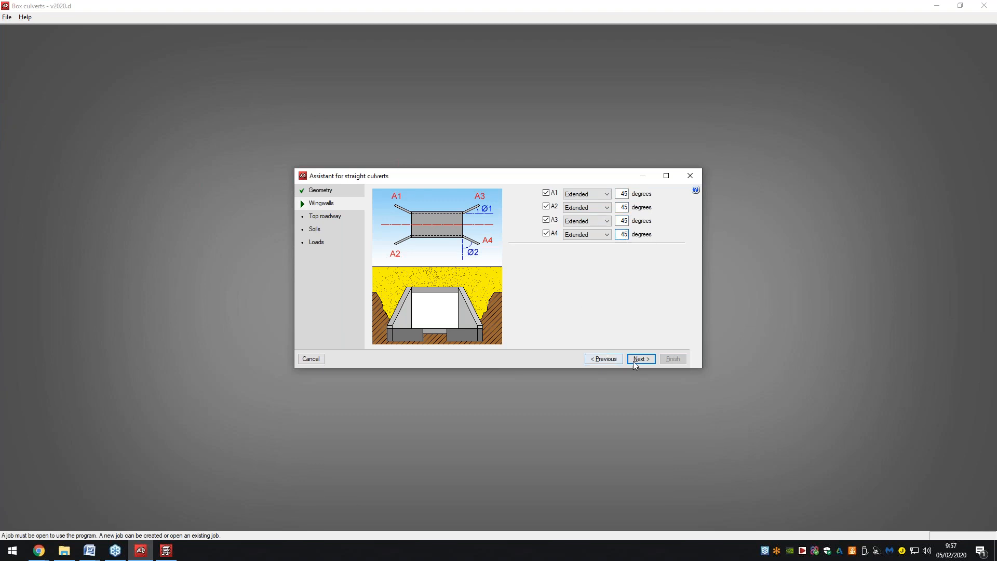
pyautogui.click(641, 359)
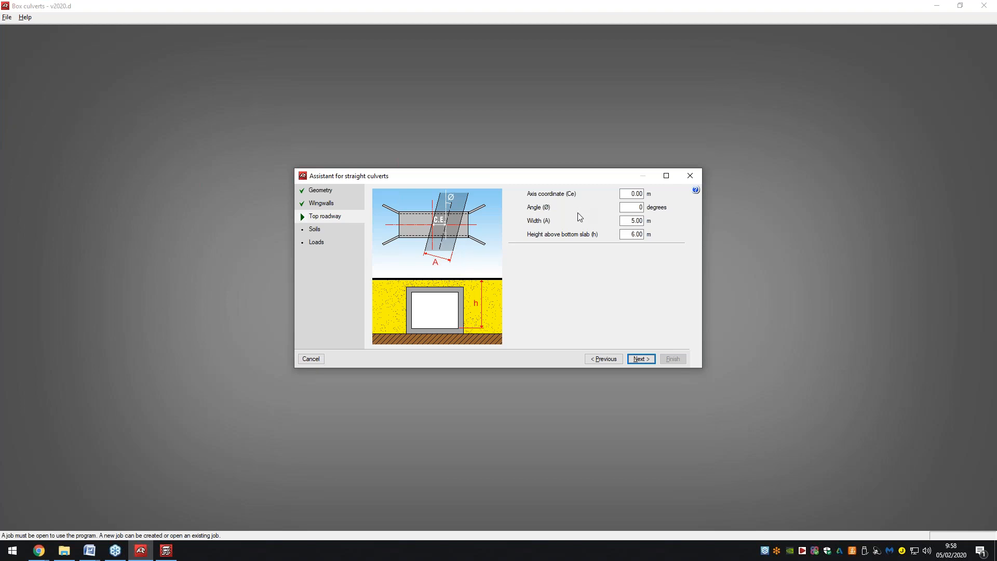
# Set the top roadway angle to 20 degrees and its height above bottom slab to 8 m.
pyautogui.click(631, 194)
pyautogui.click(628, 205)
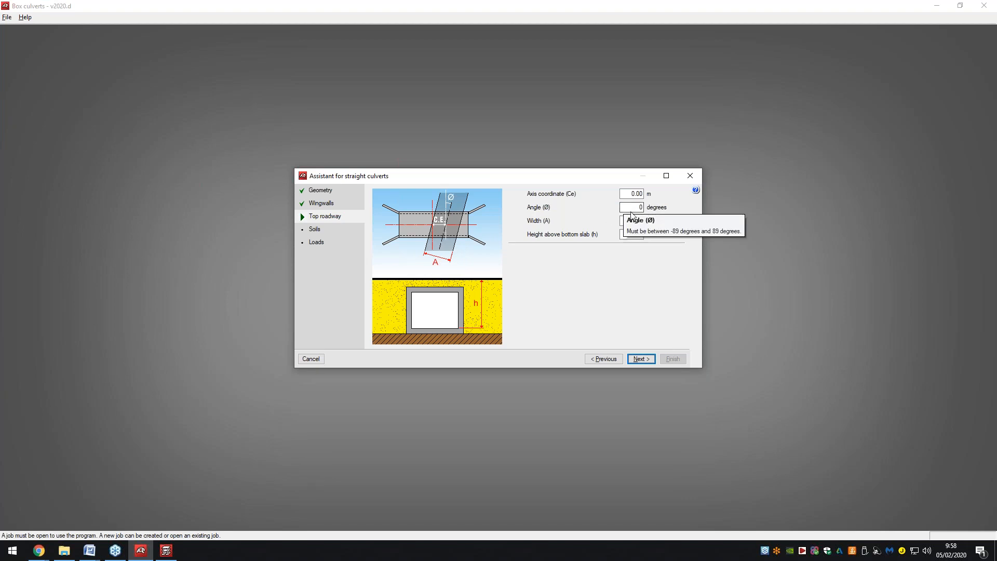
pyautogui.write('20')
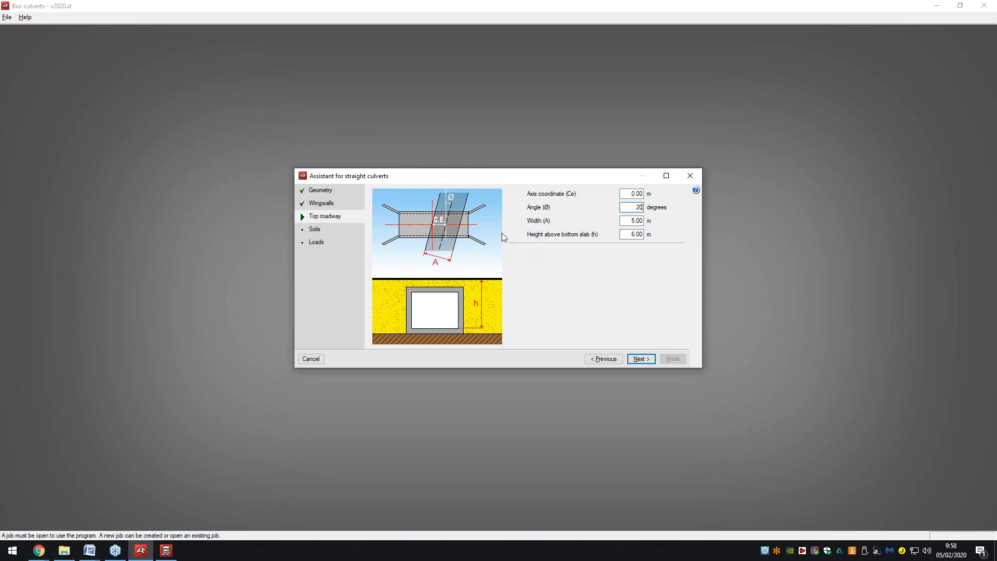
pyautogui.click(330, 191)
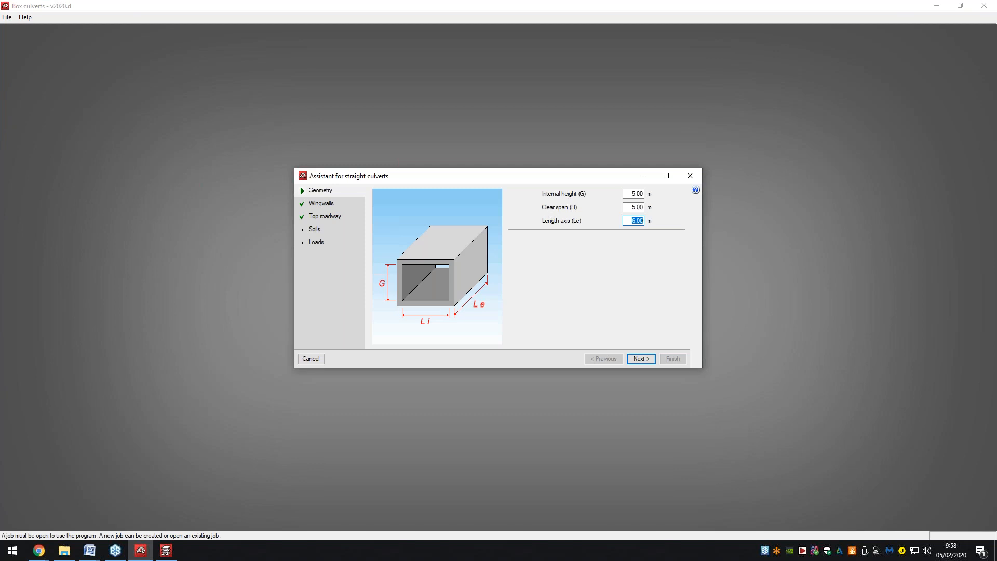
pyautogui.click(322, 215)
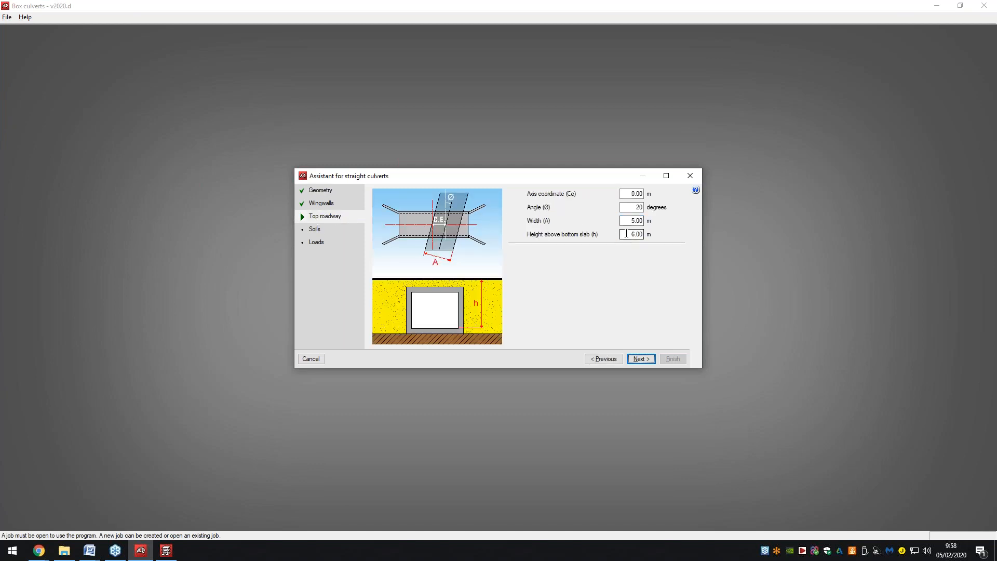
pyautogui.doubleClick(626, 234)
pyautogui.write('87')
pyautogui.press('BackSpace')
pyautogui.click(637, 359)
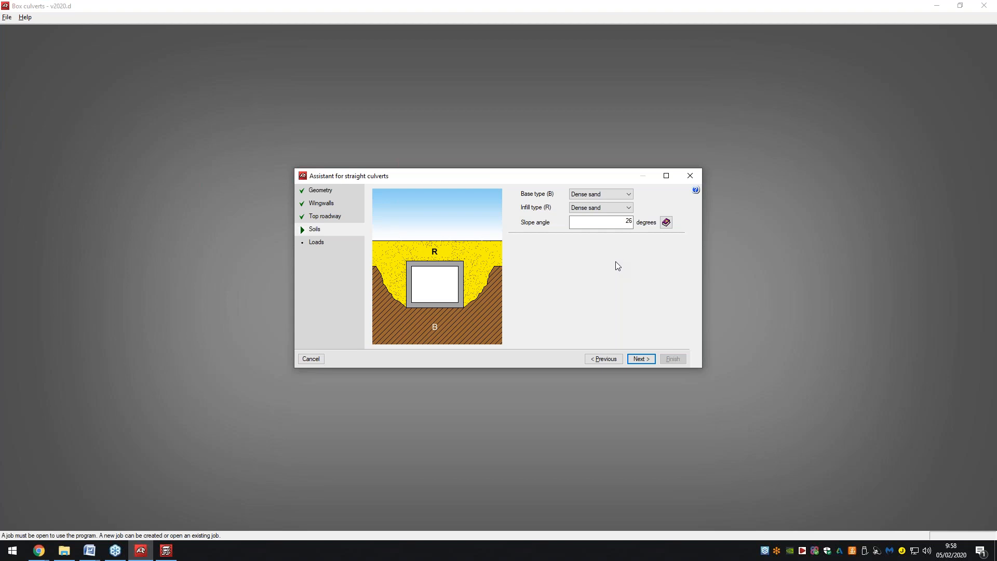
# Keep Dense sand as the base soil and set the infill to Loose sand.
pyautogui.click(599, 196)
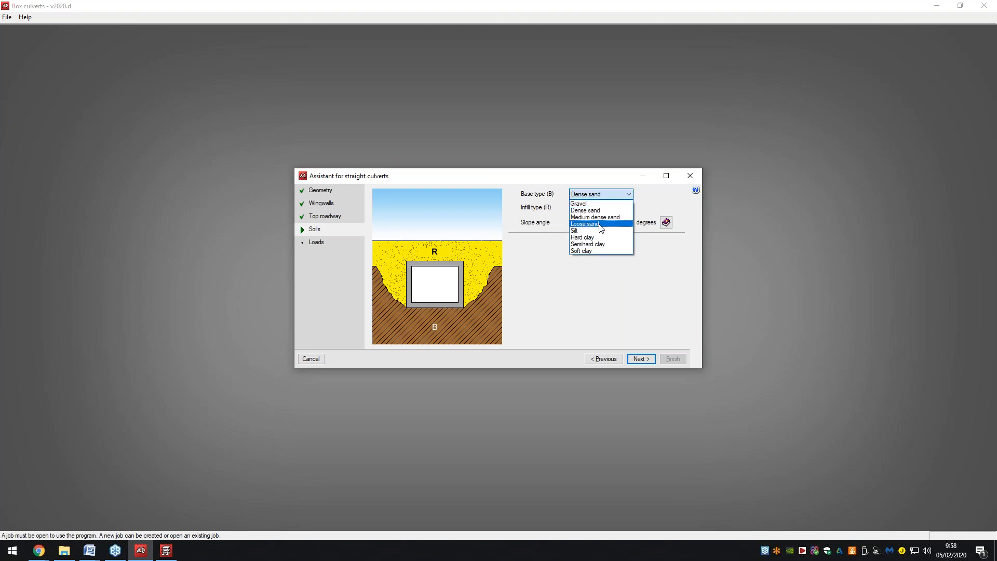
pyautogui.click(599, 211)
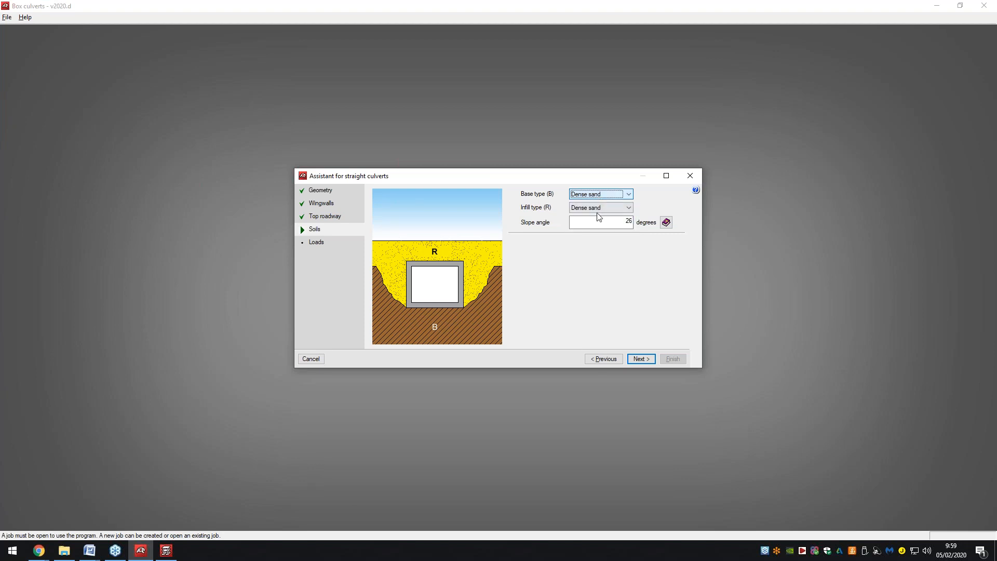
pyautogui.click(598, 208)
pyautogui.click(597, 217)
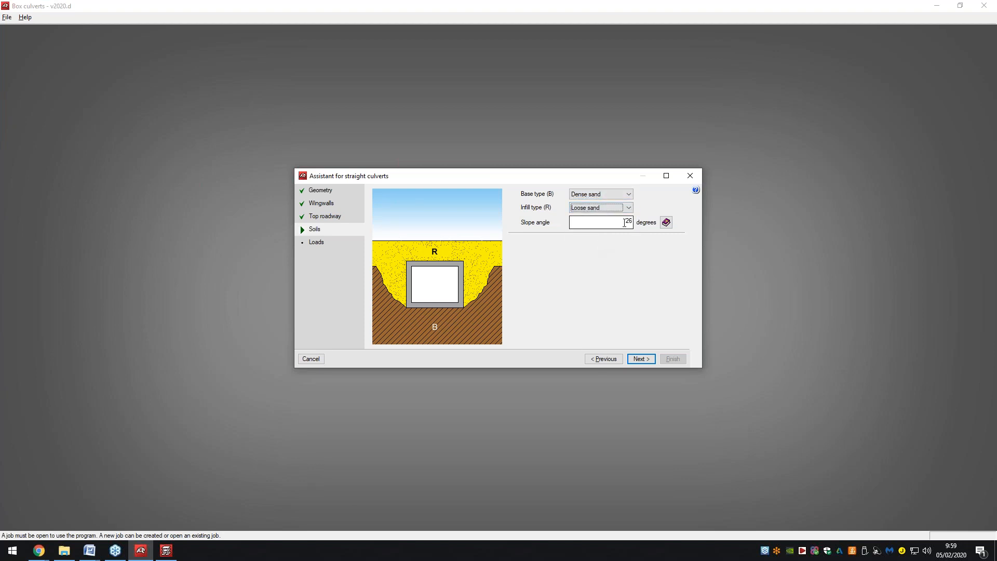
pyautogui.click(639, 359)
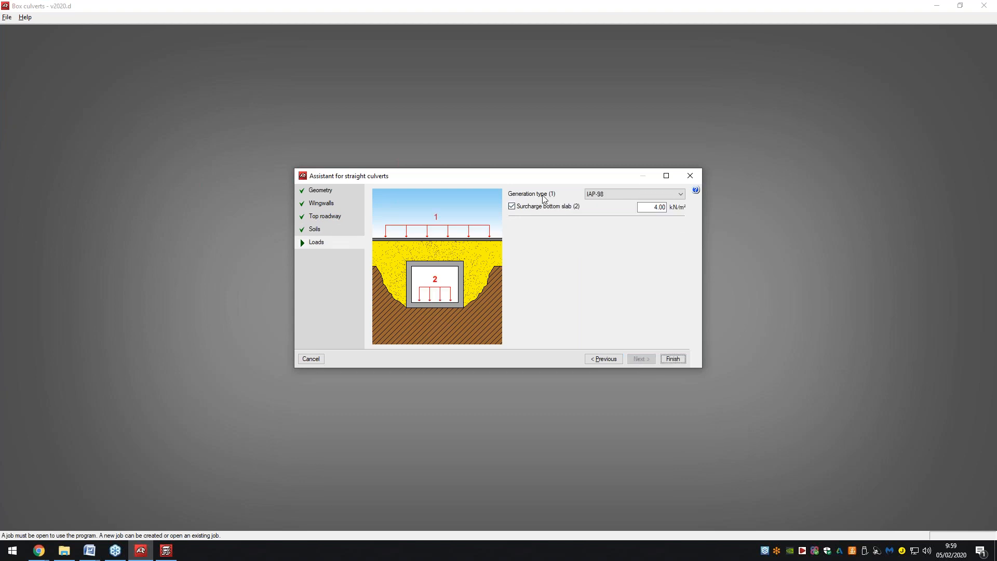
# Keep IAP-98 as the load generation type, with the 4.00 kN/m² slab surcharge.
pyautogui.moveTo(594, 193)
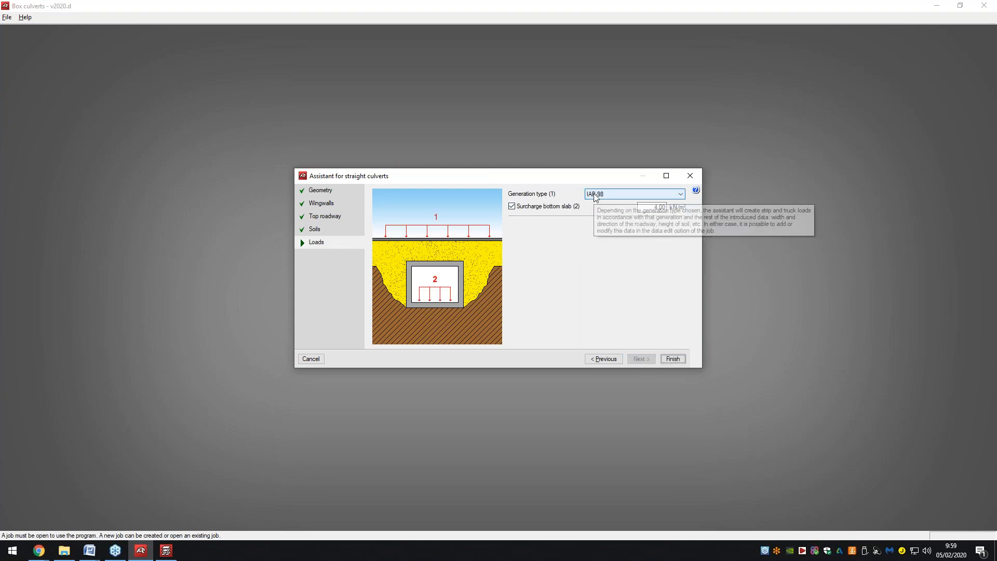
pyautogui.click(603, 195)
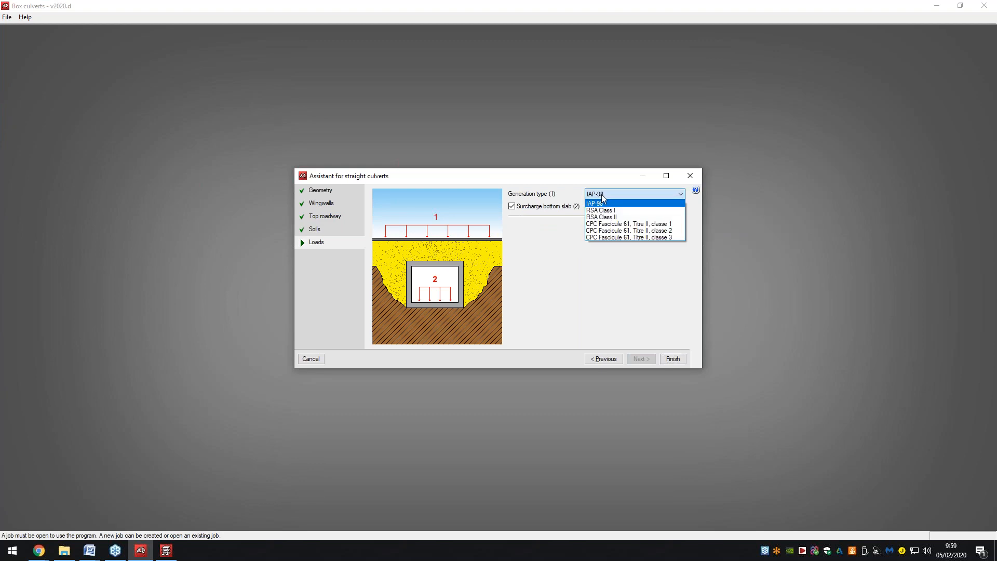
pyautogui.click(602, 195)
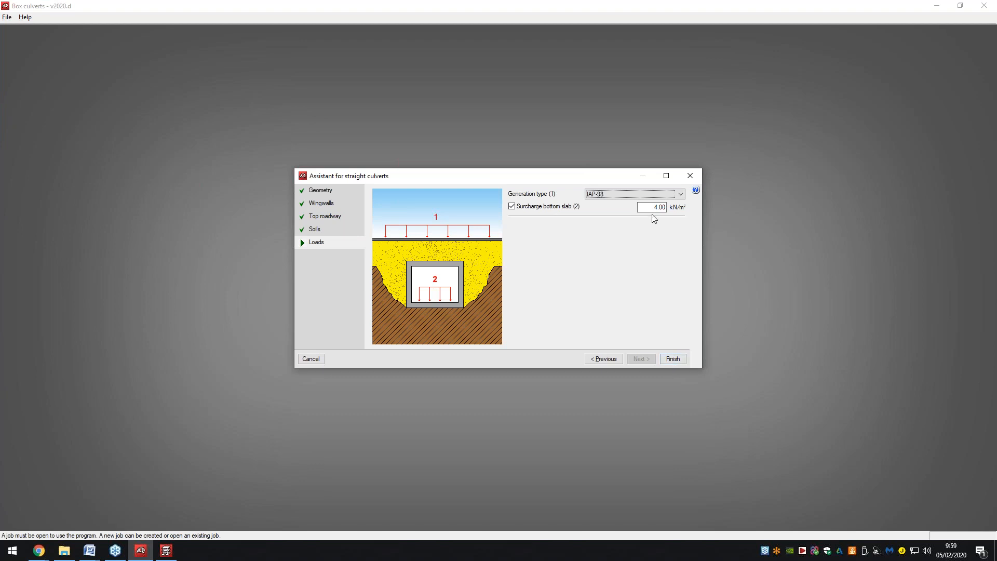
# Review the introduced-data report and assistant pages, then generate the ExampleBoxCulverts job.
pyautogui.click(669, 359)
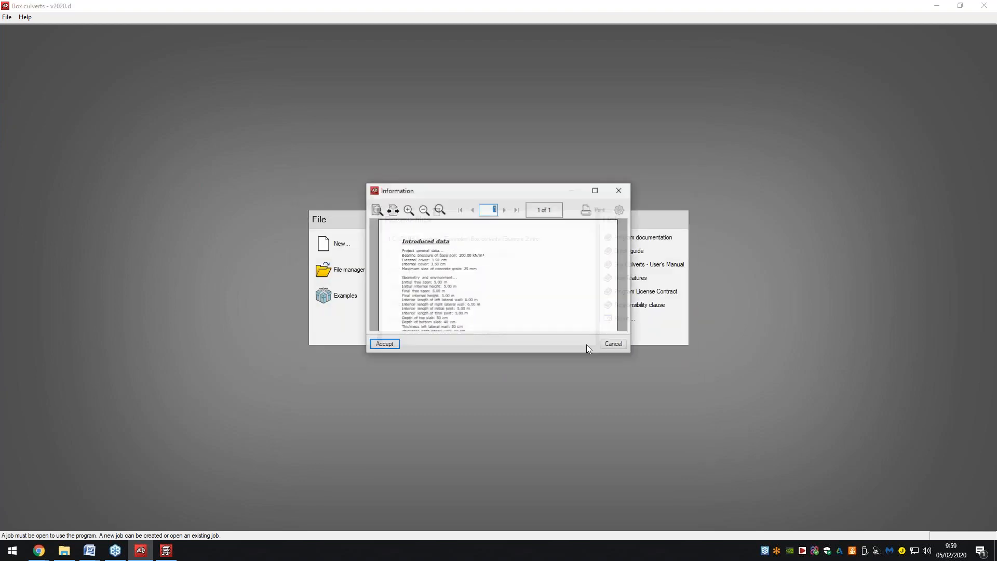
pyautogui.doubleClick(430, 192)
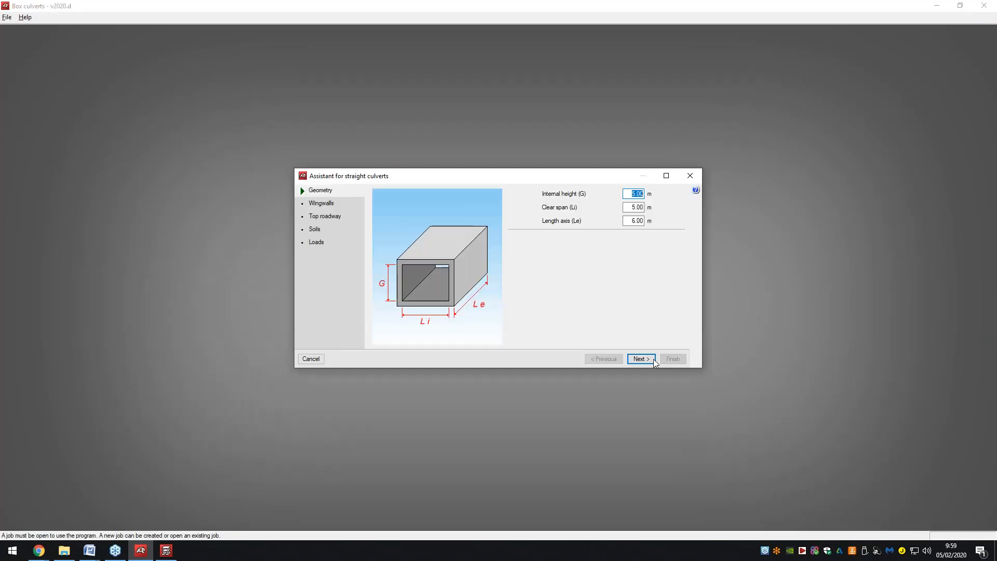
pyautogui.click(641, 359)
pyautogui.click(642, 359)
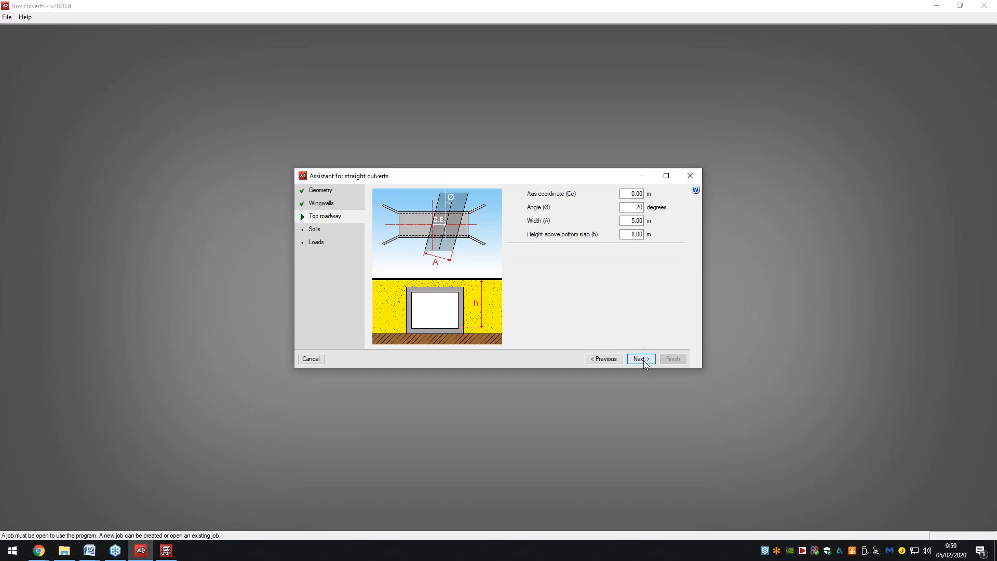
pyautogui.click(642, 359)
pyautogui.click(642, 359)
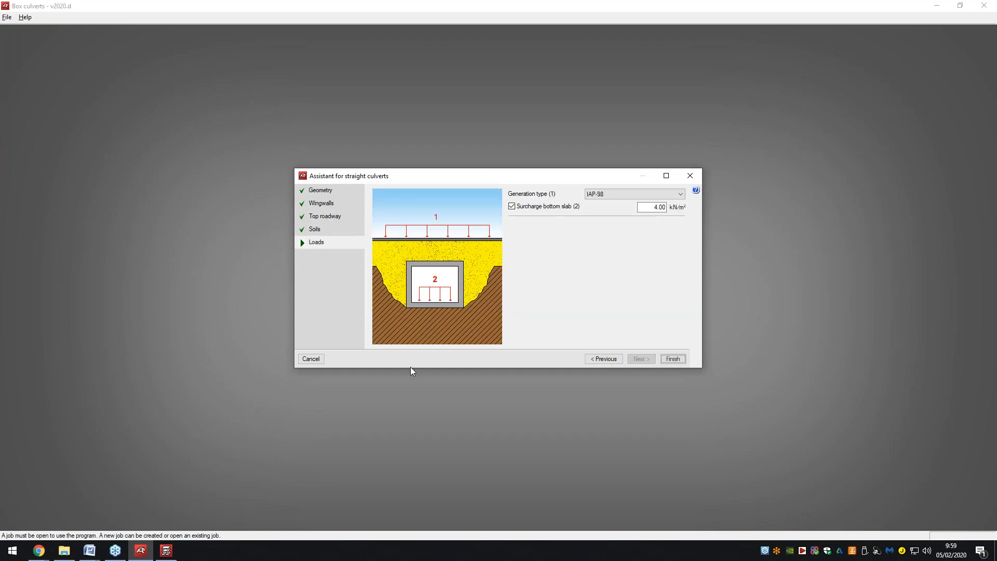
pyautogui.click(679, 359)
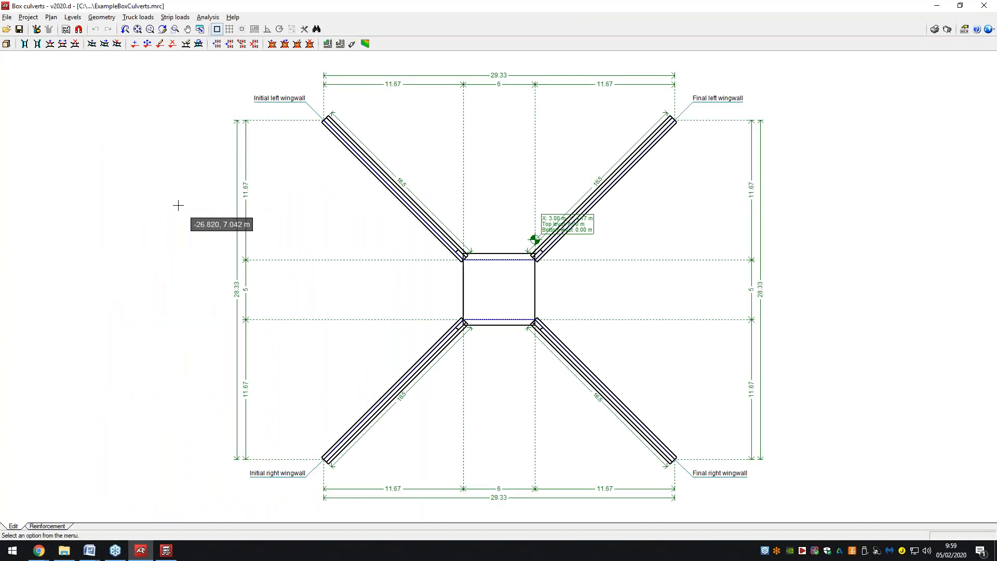
pyautogui.click(8, 45)
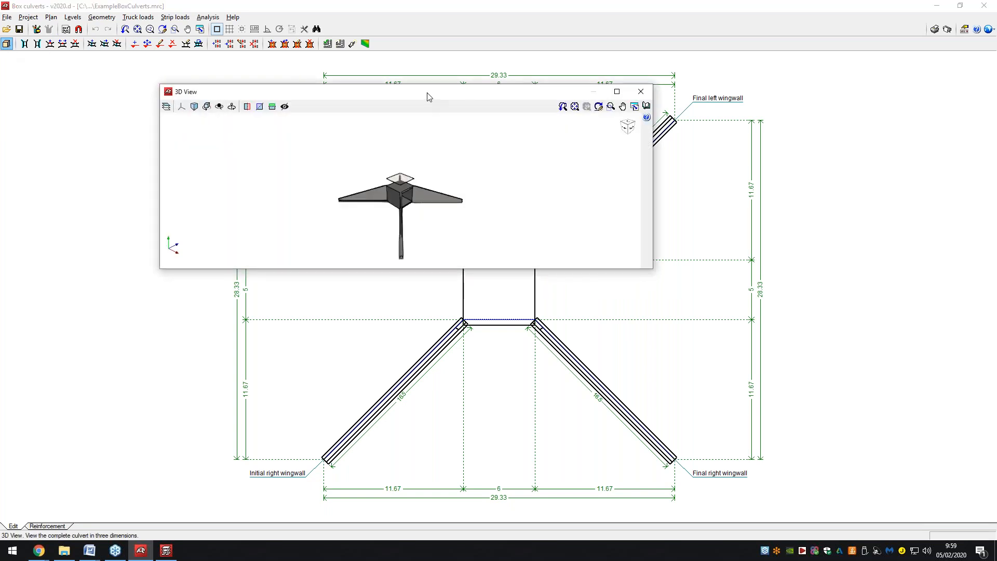
pyautogui.doubleClick(428, 97)
pyautogui.moveTo(431, 235); pyautogui.dragTo(519, 311)
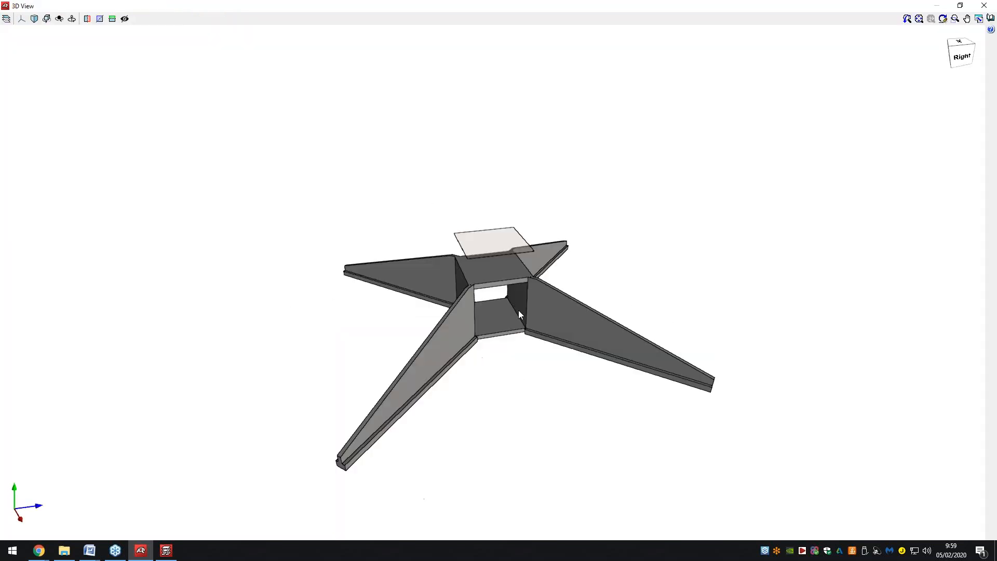
pyautogui.scroll(3, 518, 310)
pyautogui.moveTo(487, 272)
pyautogui.mouseDown()
pyautogui.moveTo(395, 266)
pyautogui.moveTo(416, 313)
pyautogui.moveTo(400, 333)
pyautogui.mouseUp()
pyautogui.moveTo(457, 192); pyautogui.dragTo(465, 158)
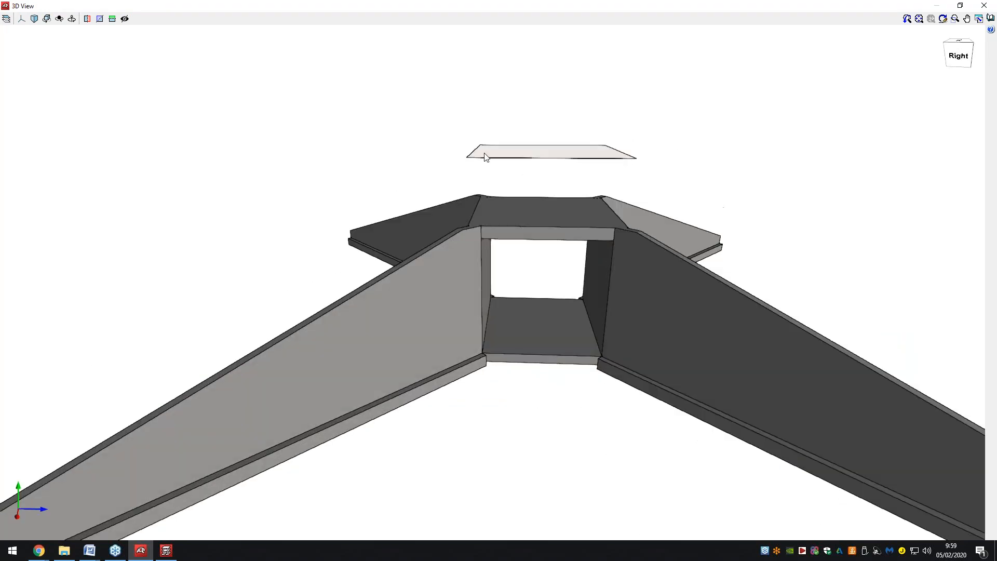
pyautogui.click(984, 6)
pyautogui.click(37, 19)
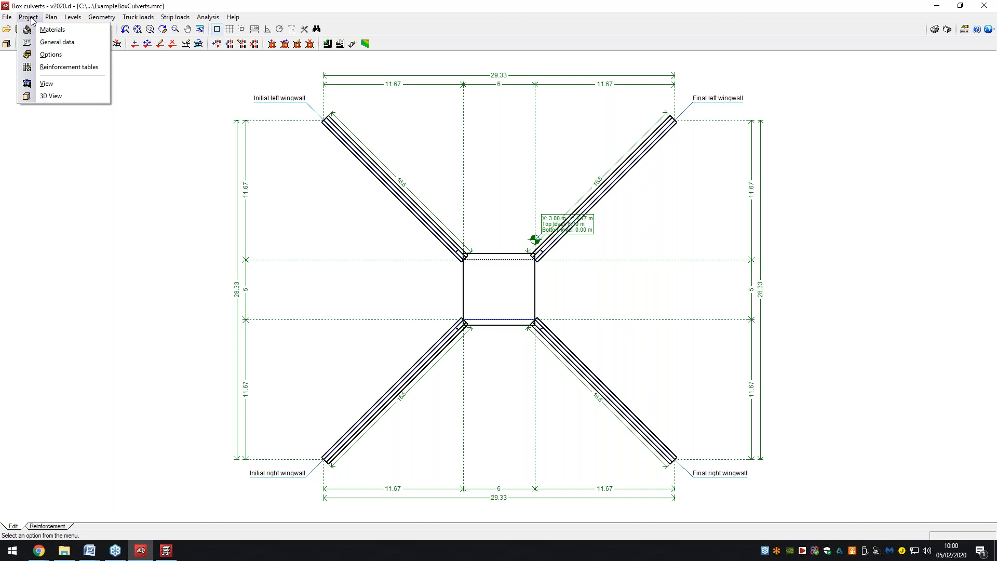
pyautogui.click(51, 96)
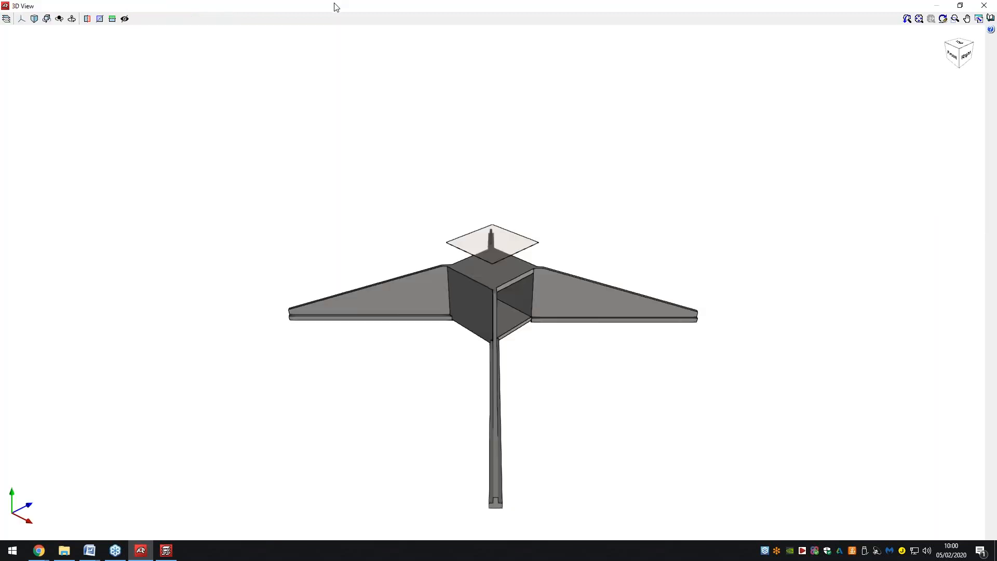
pyautogui.doubleClick(337, 7)
pyautogui.moveTo(437, 57); pyautogui.dragTo(346, 60)
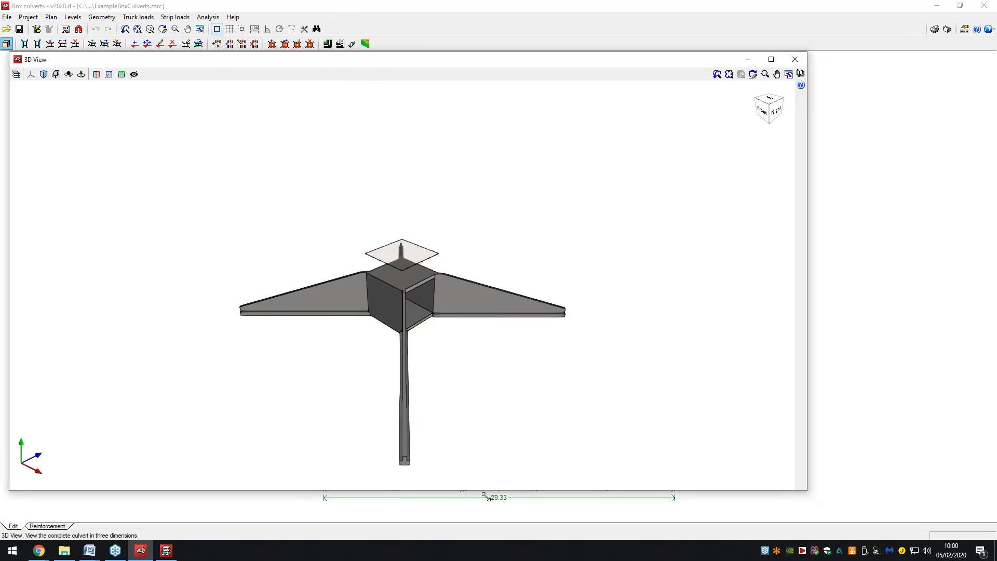
pyautogui.moveTo(487, 497); pyautogui.dragTo(381, 509)
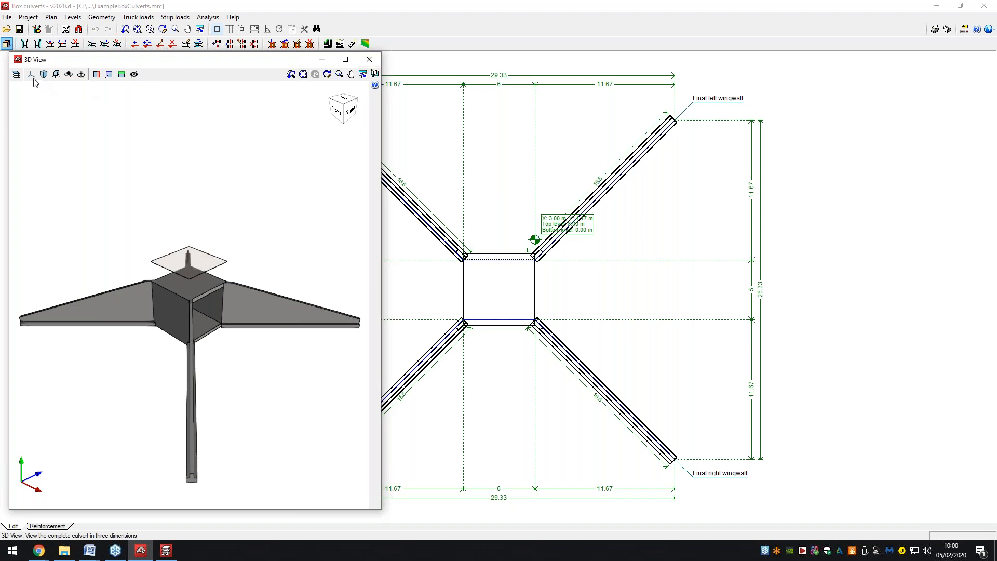
pyautogui.click(16, 75)
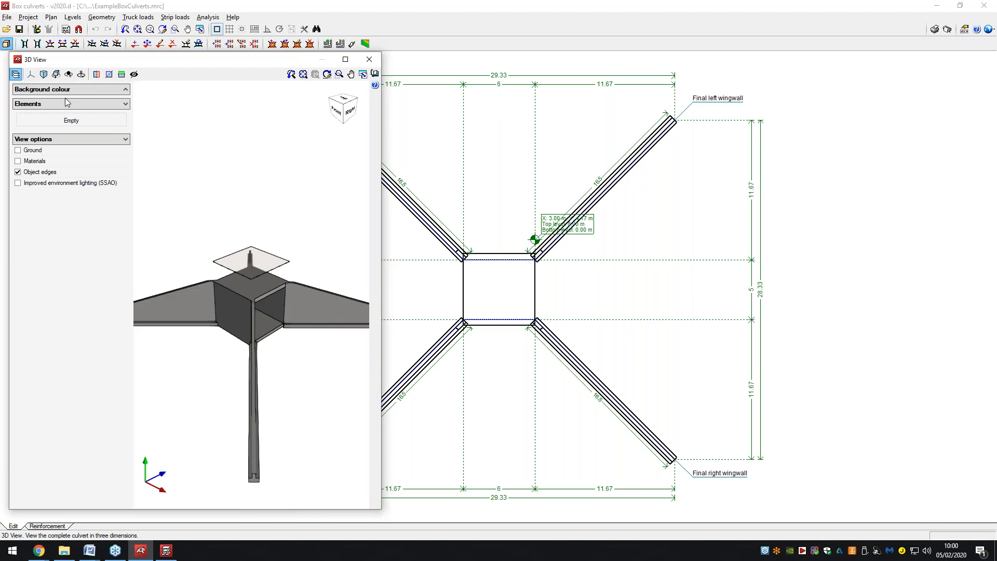
pyautogui.click(72, 91)
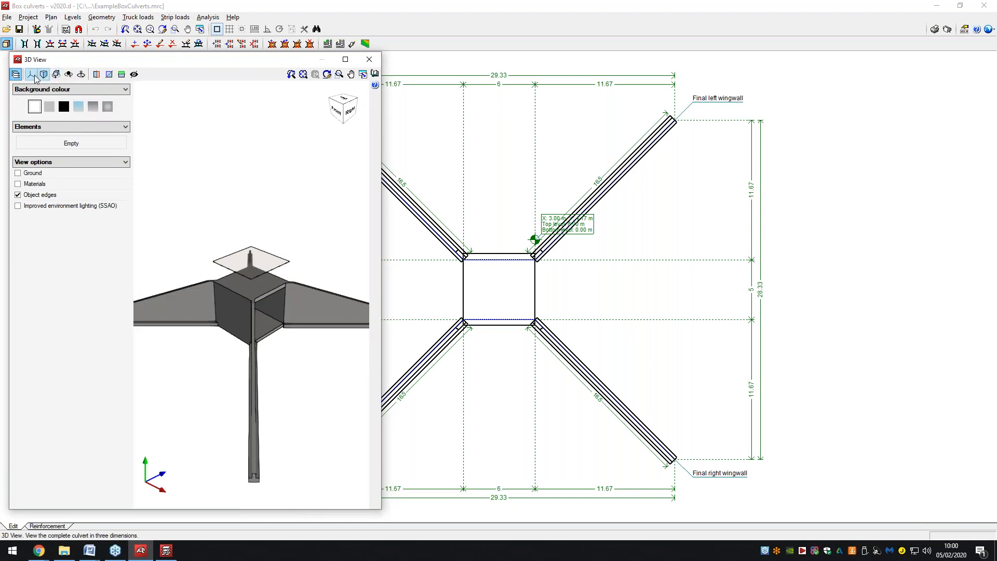
pyautogui.click(43, 76)
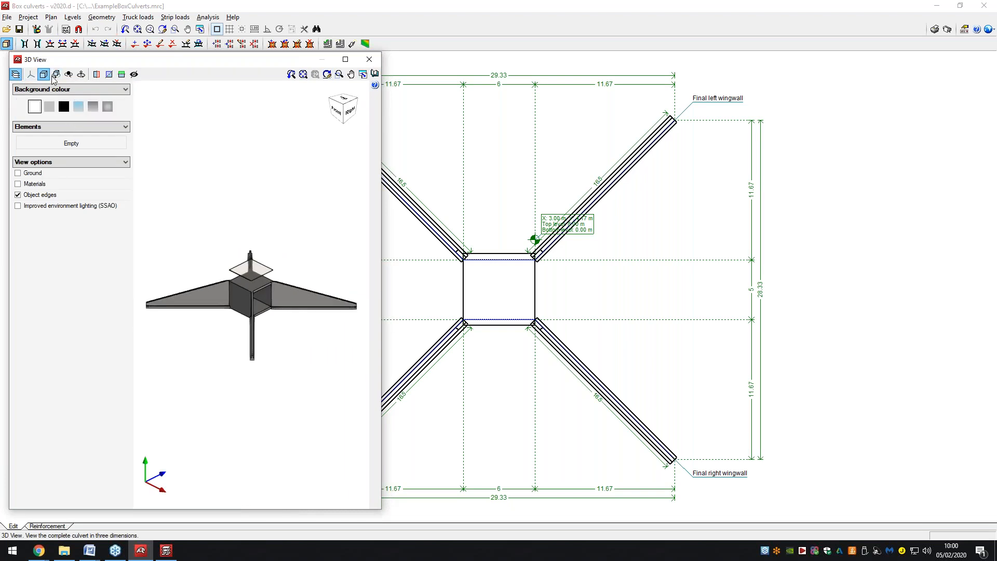
pyautogui.click(97, 74)
pyautogui.moveTo(263, 297); pyautogui.dragTo(289, 307)
pyautogui.moveTo(287, 289); pyautogui.dragTo(319, 291)
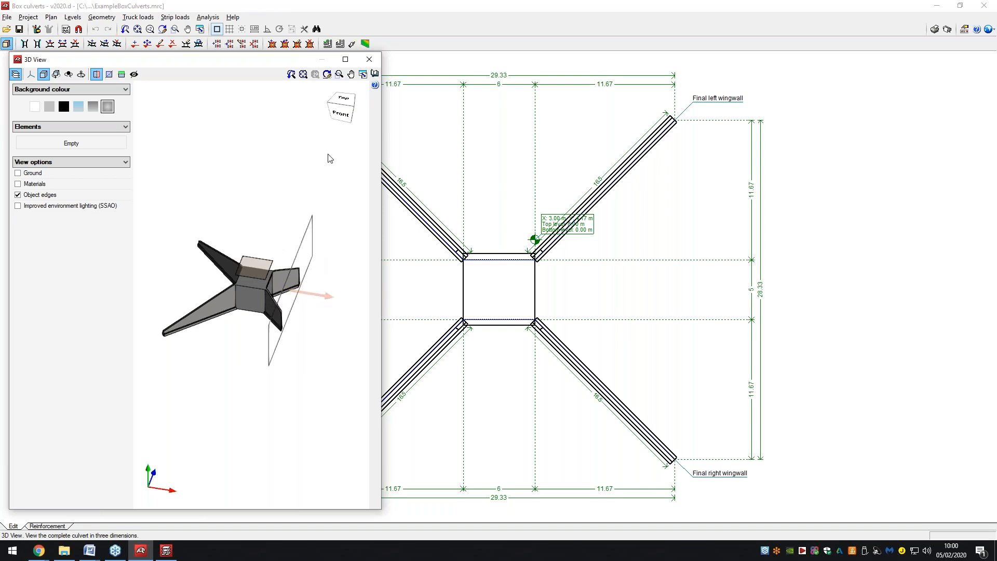
pyautogui.click(363, 63)
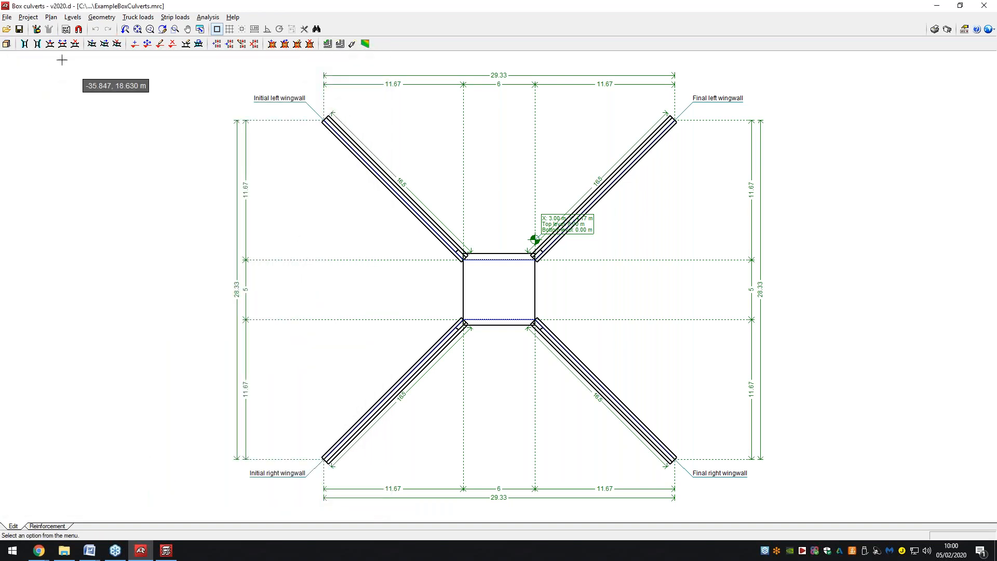
pyautogui.click(29, 17)
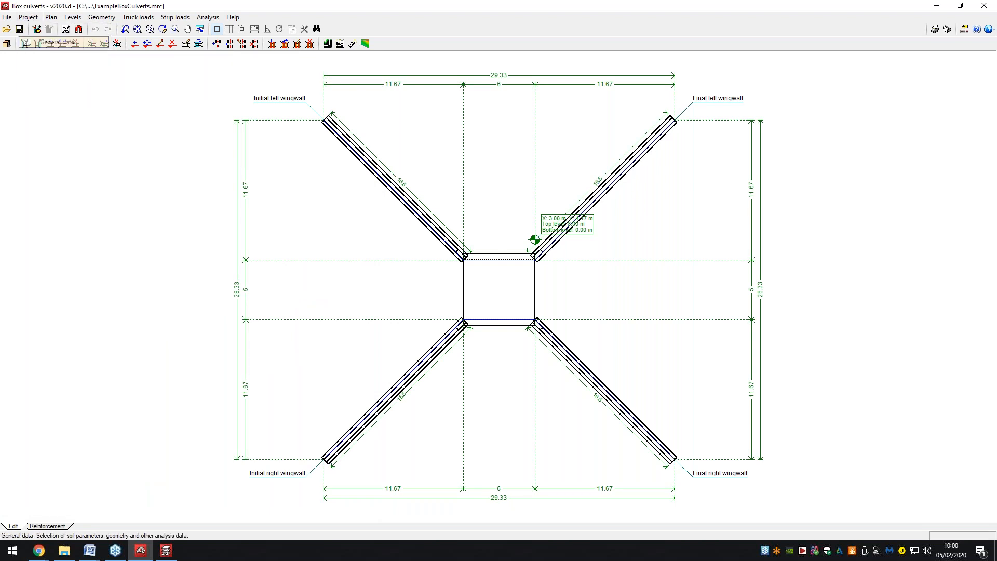
pyautogui.click(46, 44)
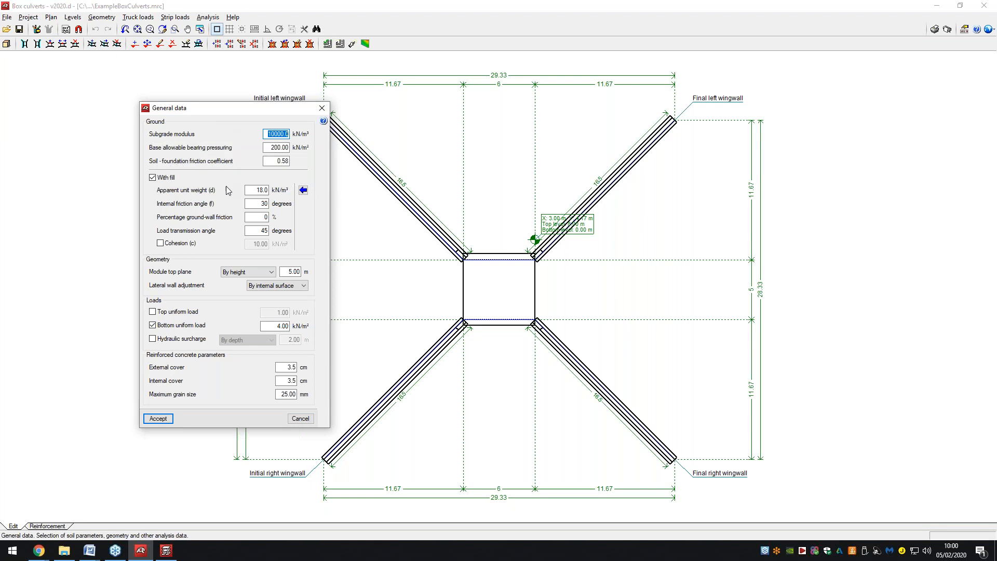
pyautogui.moveTo(217, 193)
pyautogui.click(171, 420)
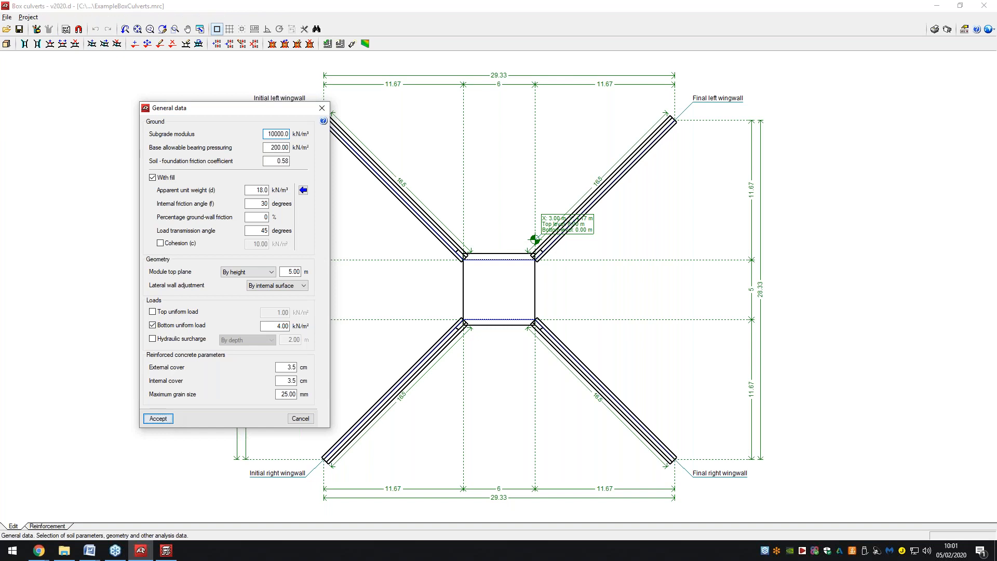
pyautogui.click(28, 17)
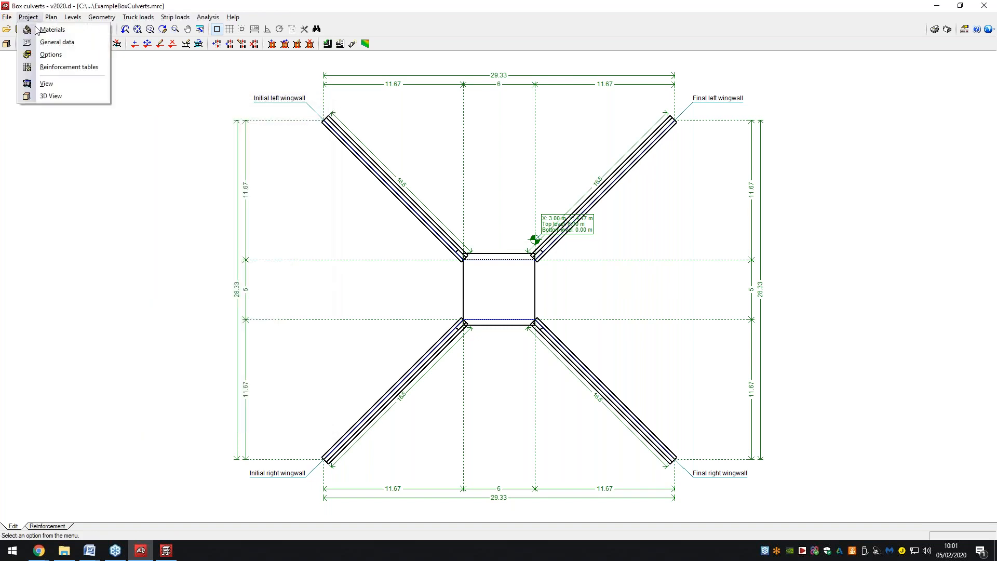
pyautogui.click(51, 55)
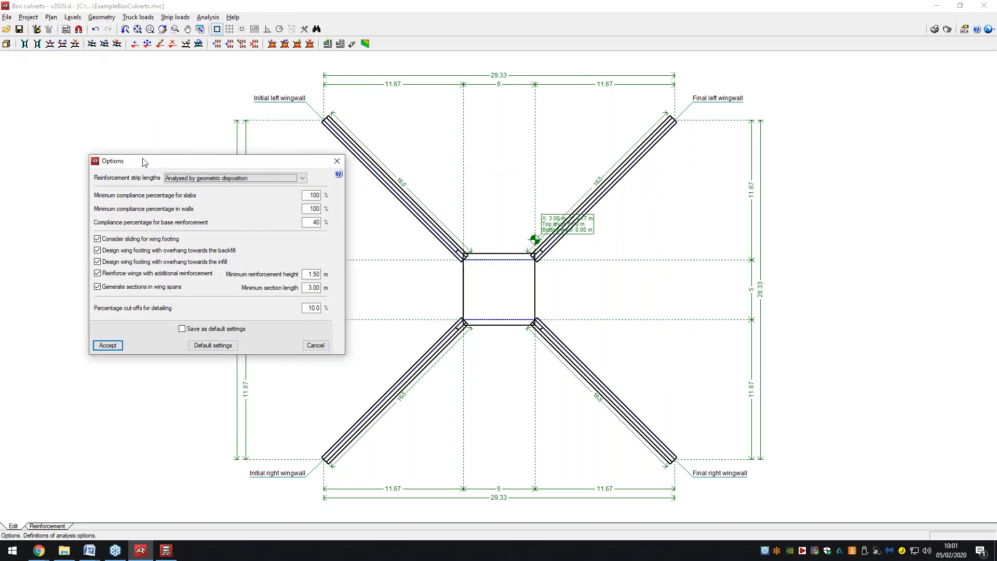
pyautogui.moveTo(142, 159); pyautogui.dragTo(115, 137)
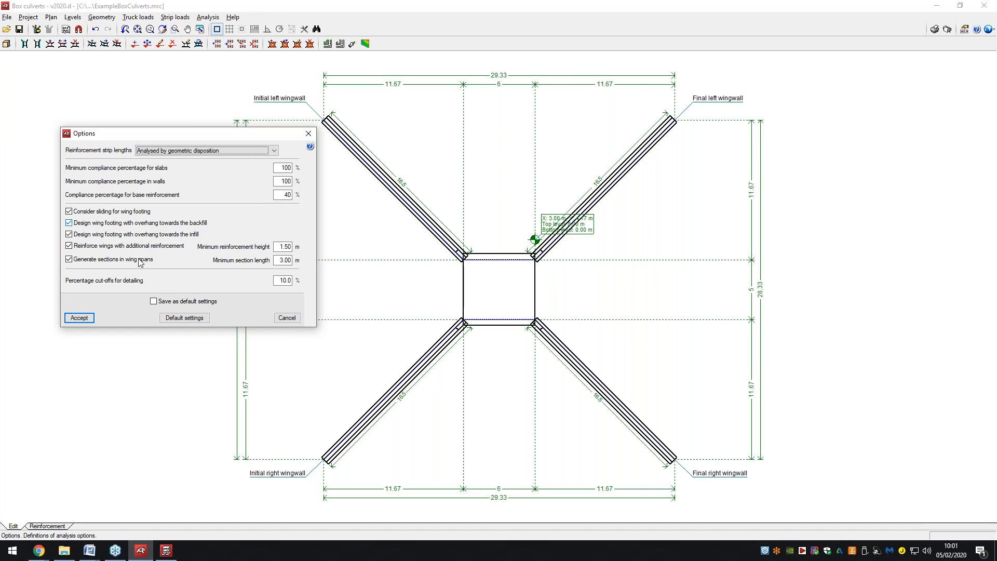
pyautogui.click(88, 320)
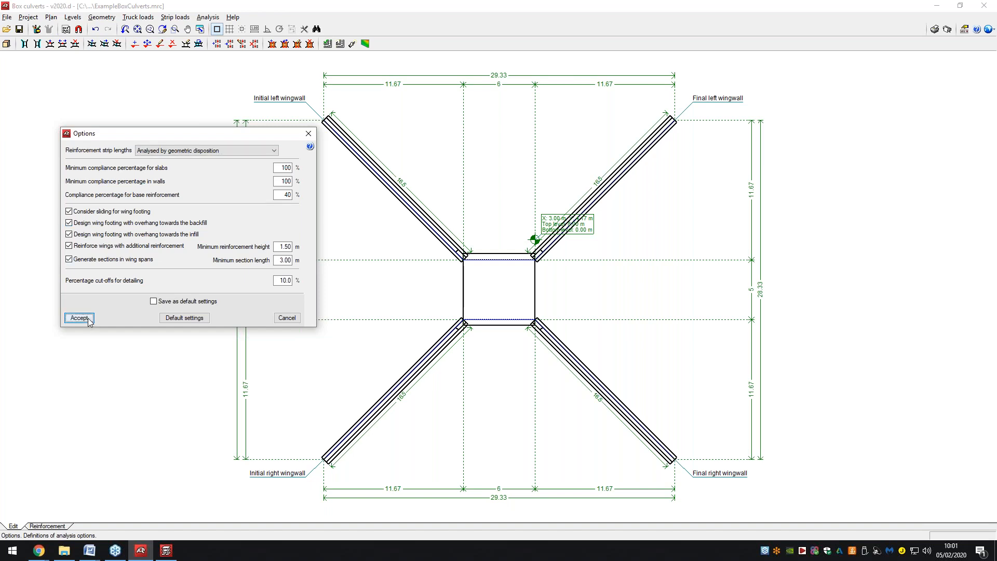
pyautogui.click(28, 17)
# Review the module and vertical wingwall reinforcement tables and close them unchanged.
pyautogui.click(63, 67)
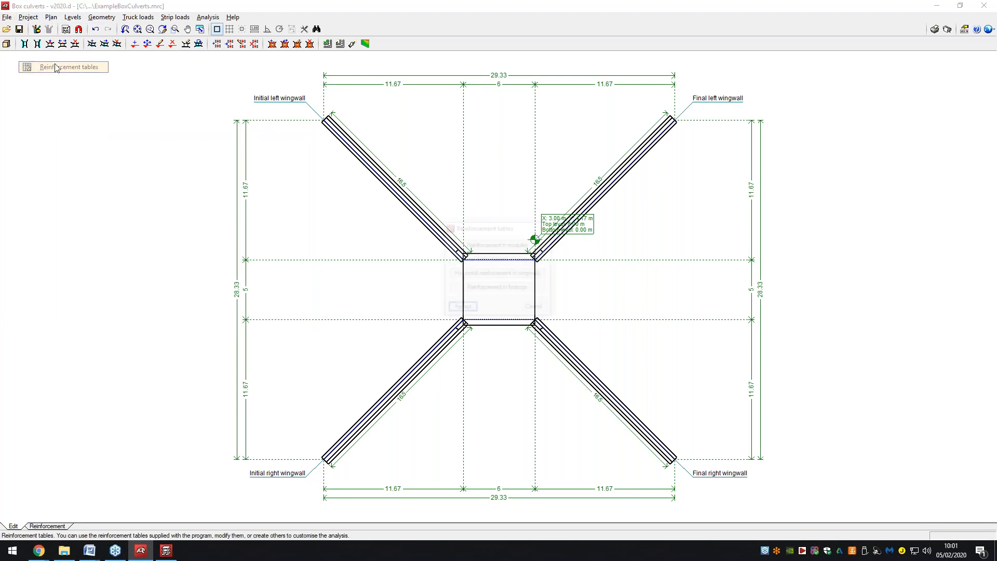
pyautogui.moveTo(507, 229); pyautogui.dragTo(218, 171)
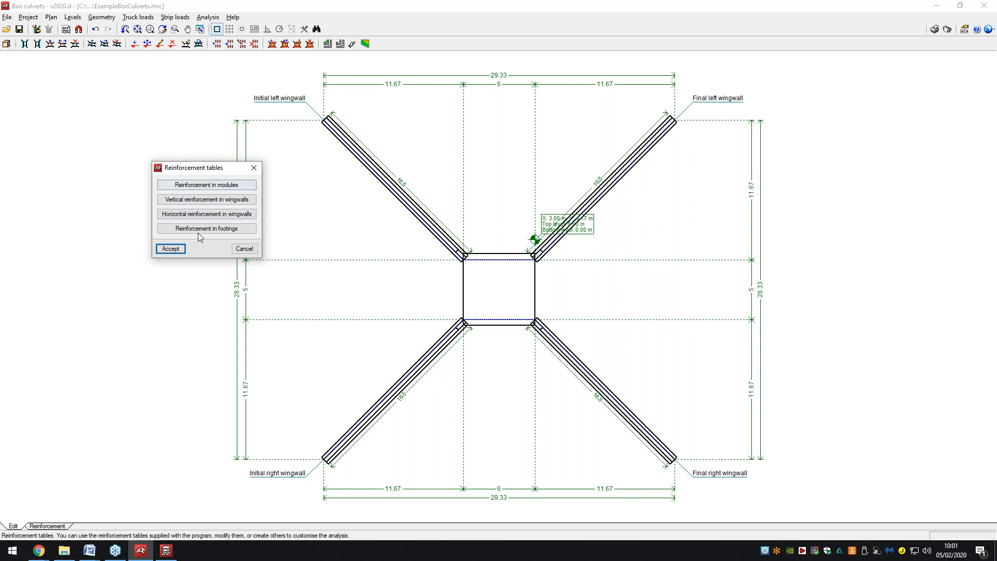
pyautogui.click(196, 185)
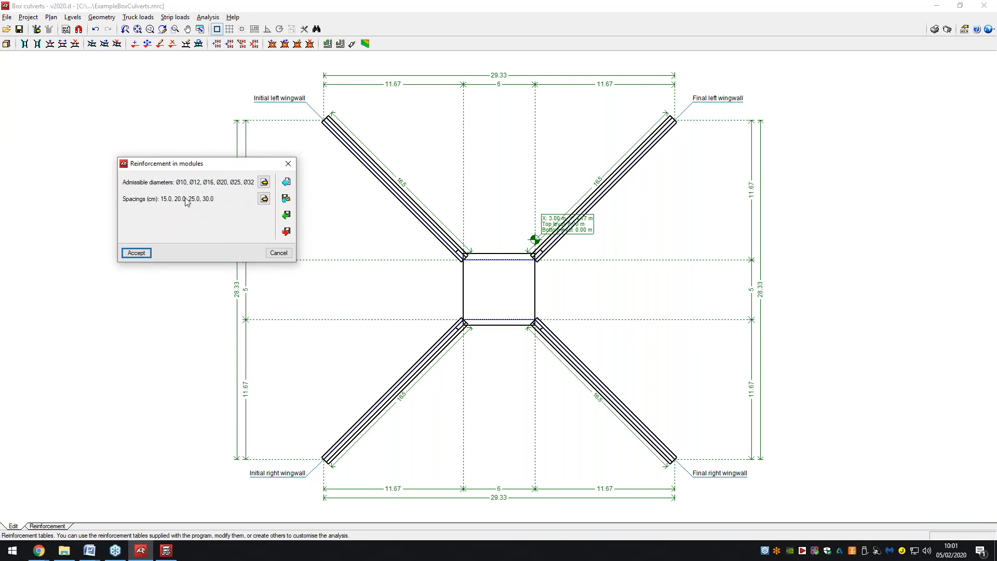
pyautogui.click(142, 254)
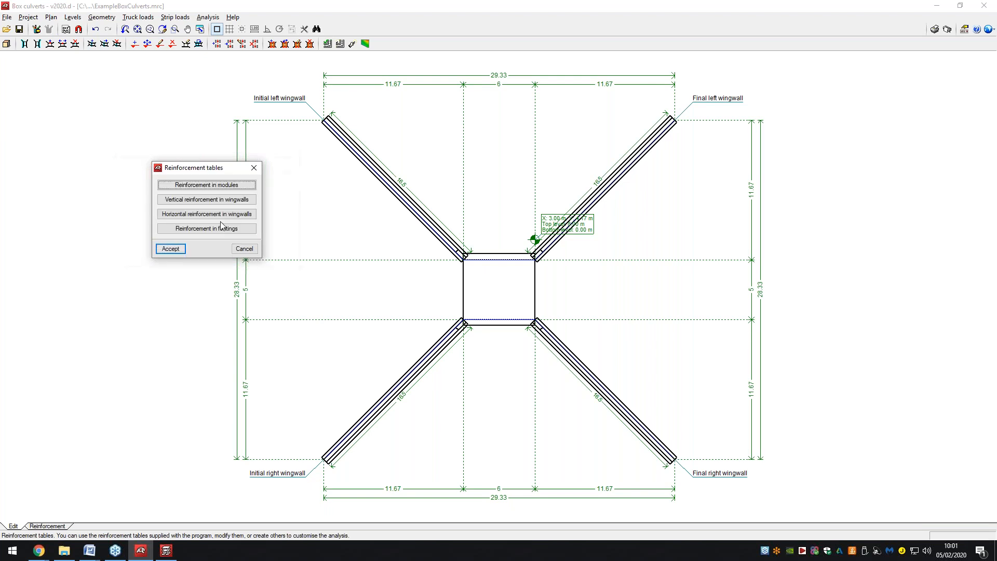
pyautogui.click(220, 201)
pyautogui.click(148, 254)
pyautogui.click(177, 253)
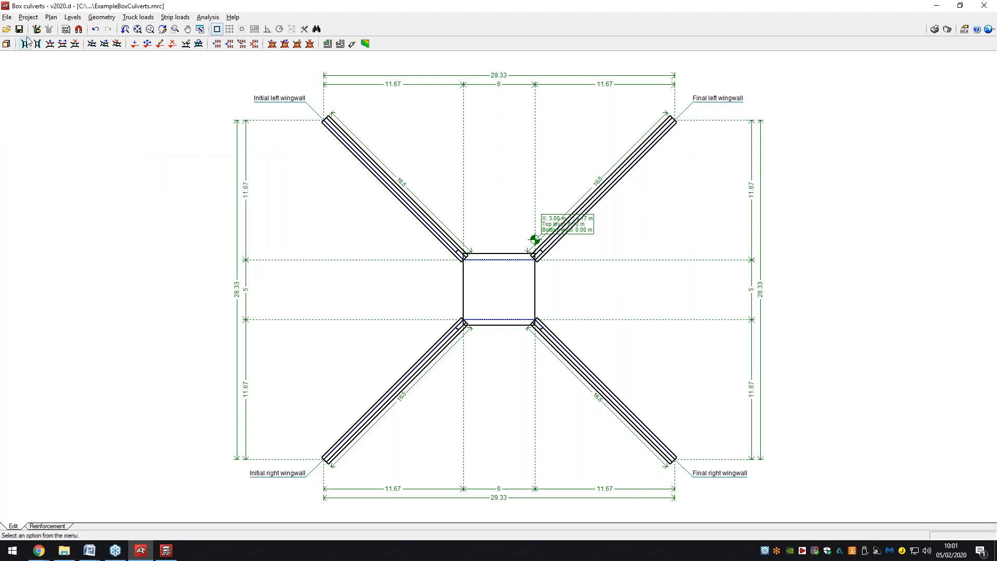
pyautogui.click(28, 17)
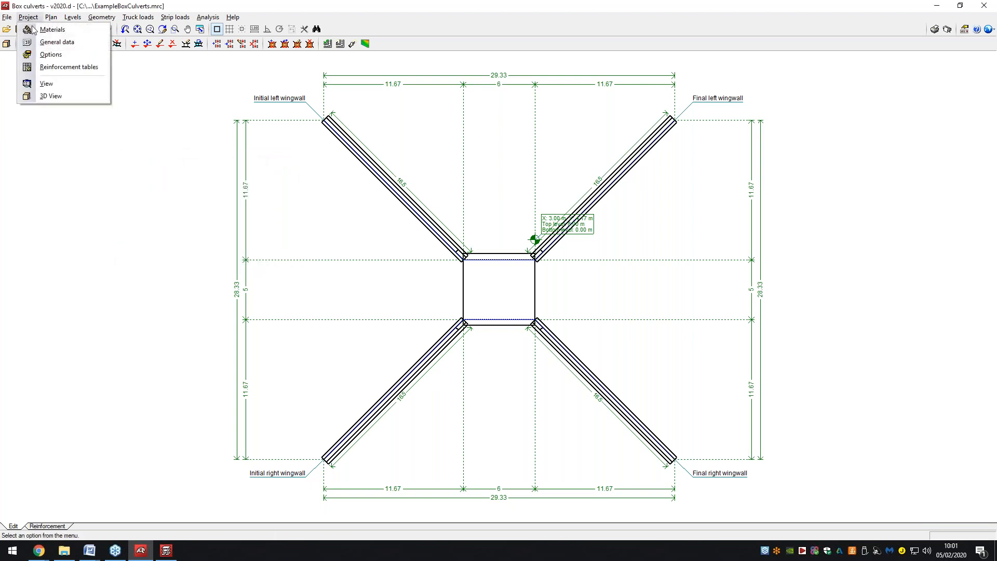
# Review the view settings and start the level editing command.
pyautogui.click(52, 84)
pyautogui.click(437, 305)
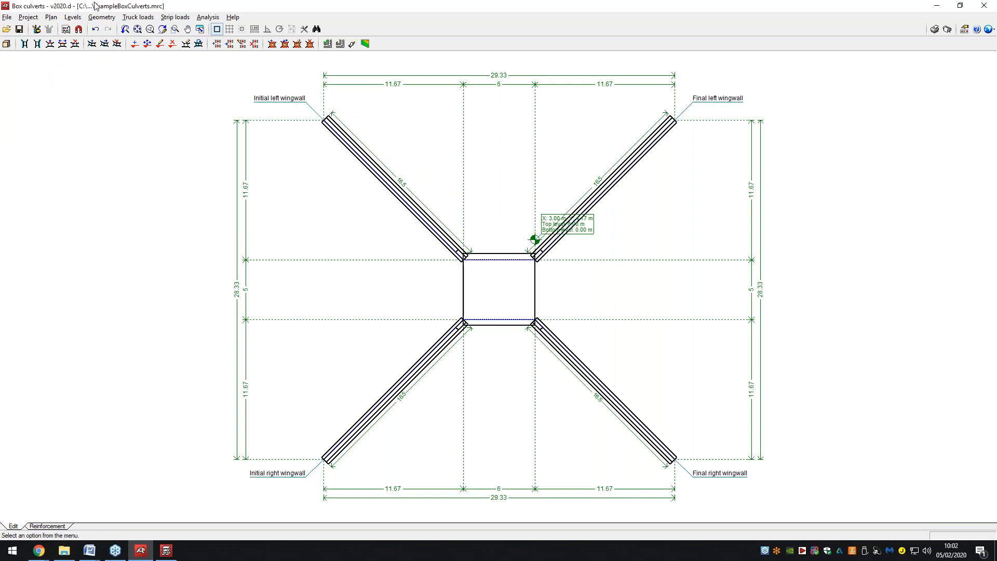
pyautogui.click(51, 17)
pyautogui.moveTo(59, 18)
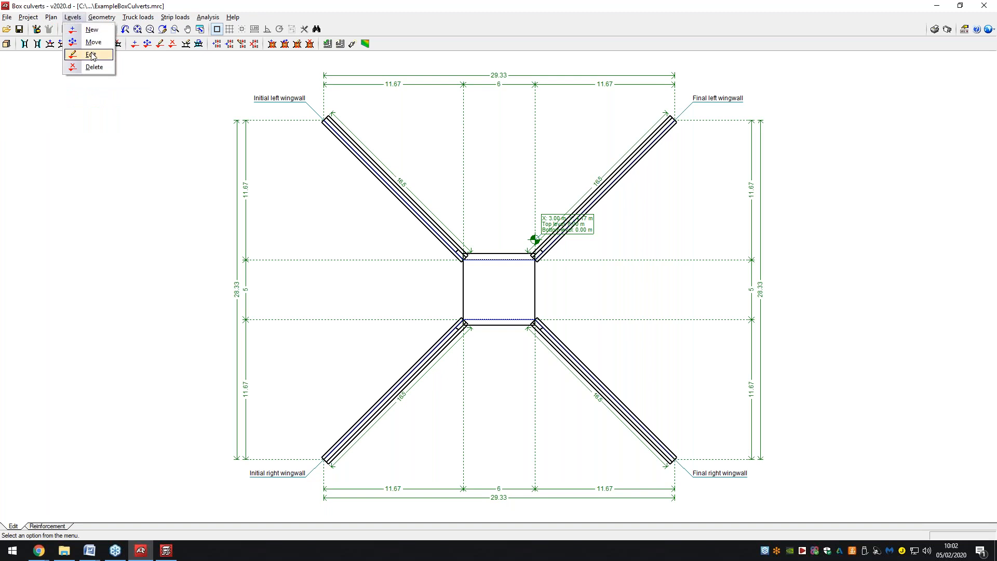
pyautogui.click(91, 55)
# Add a 20 cm division perpendicular to the left wall, 200 cm in, to the culvert box.
pyautogui.click(74, 18)
pyautogui.click(107, 30)
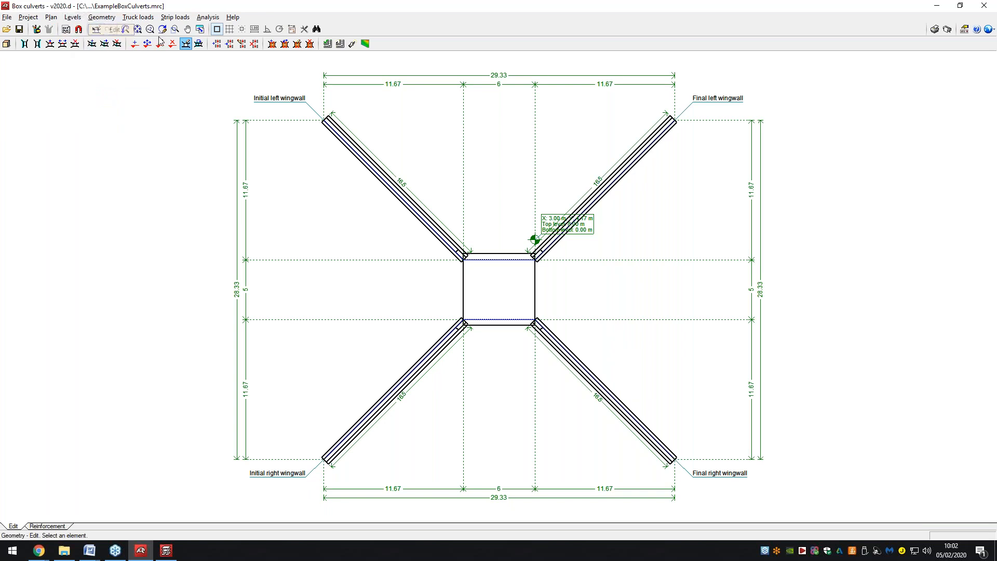
pyautogui.click(477, 267)
pyautogui.moveTo(457, 187); pyautogui.dragTo(191, 138)
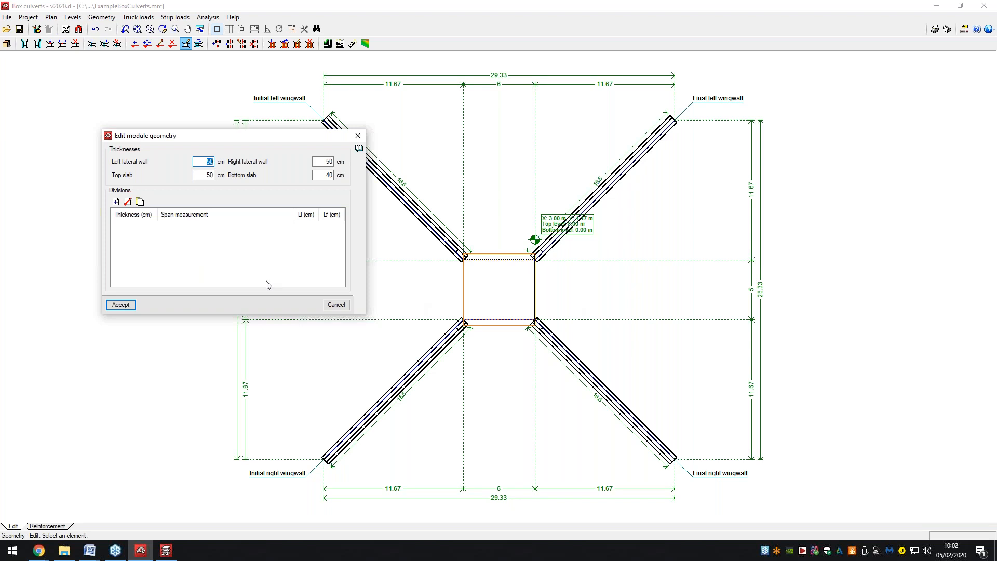
pyautogui.click(116, 202)
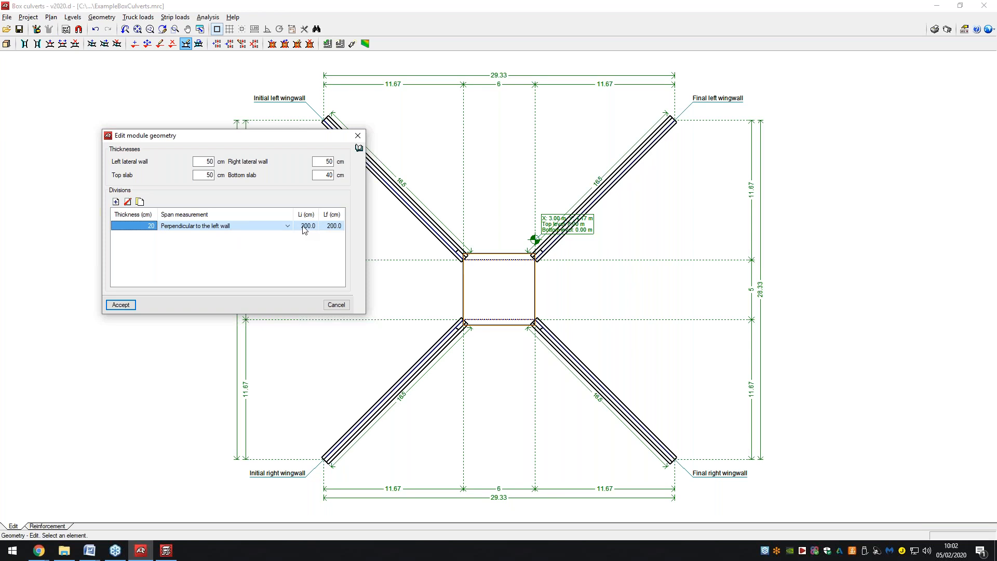
pyautogui.click(134, 305)
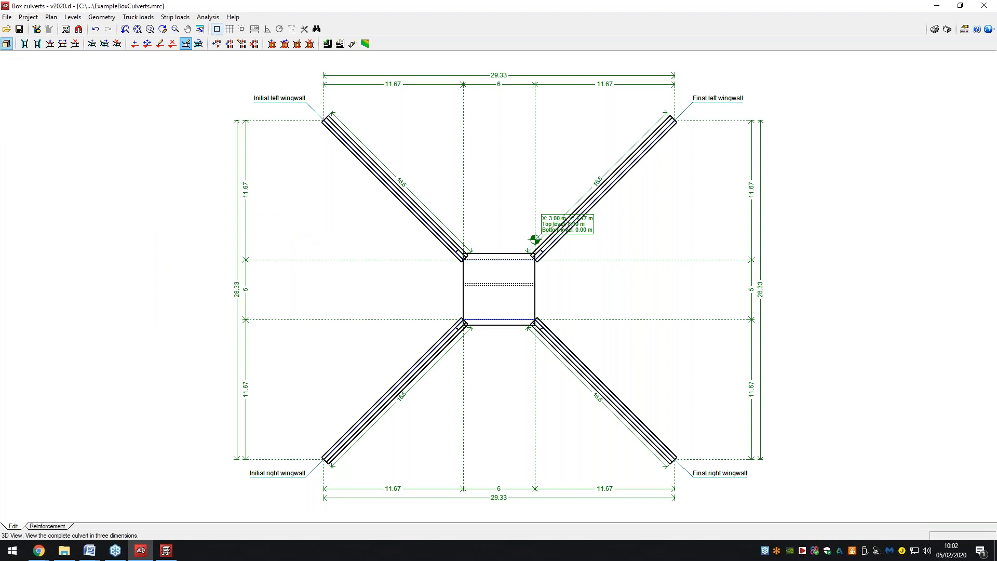
# Check the divided culvert box in a 3D view.
pyautogui.click(6, 44)
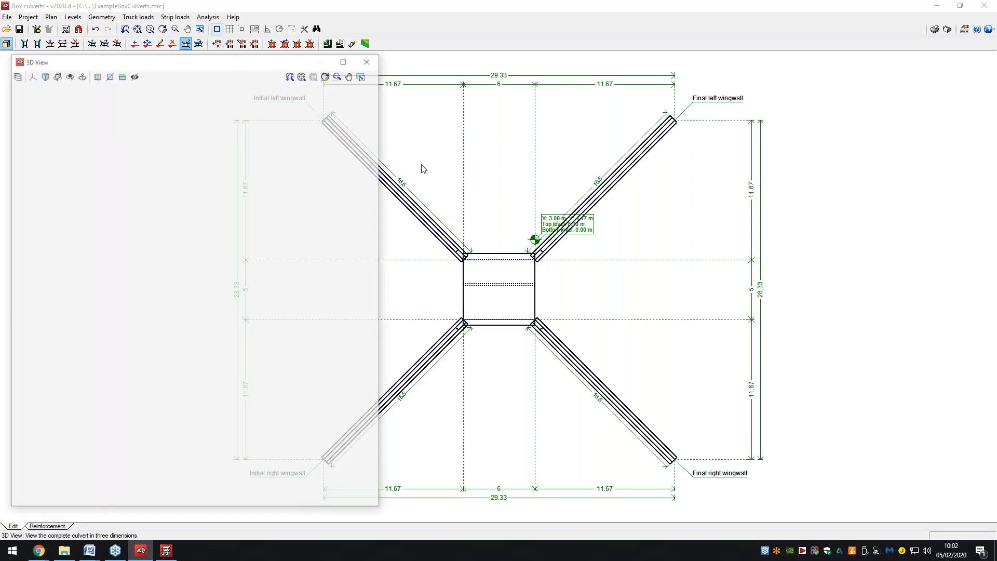
pyautogui.moveTo(189, 338); pyautogui.dragTo(176, 255, button='middle')
pyautogui.press('Escape')
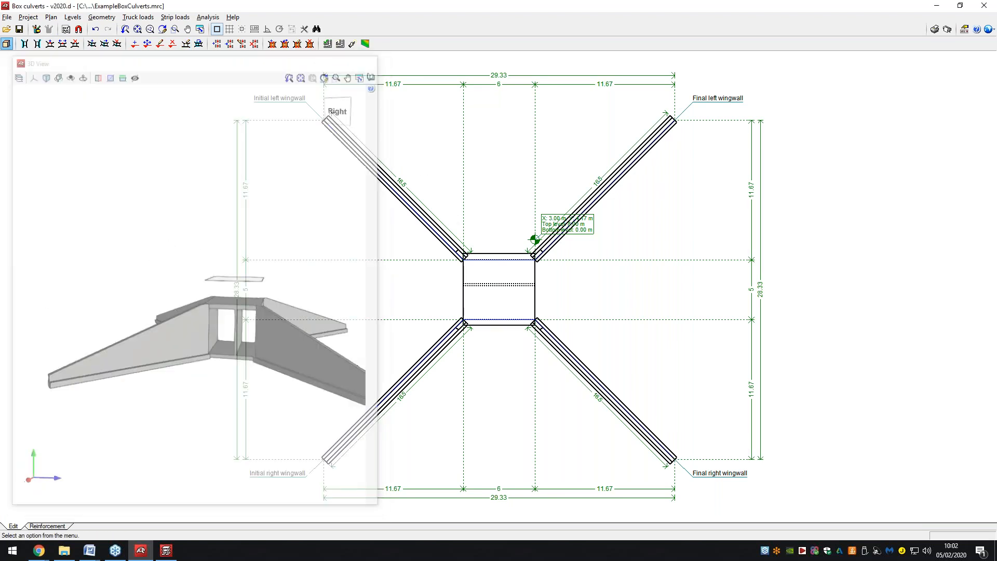
pyautogui.click(127, 19)
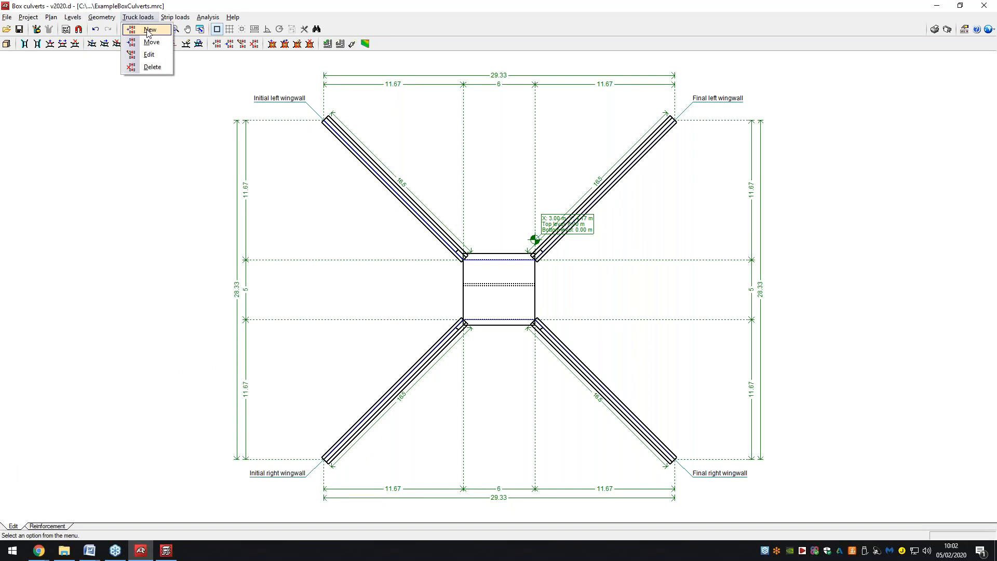
pyautogui.click(149, 31)
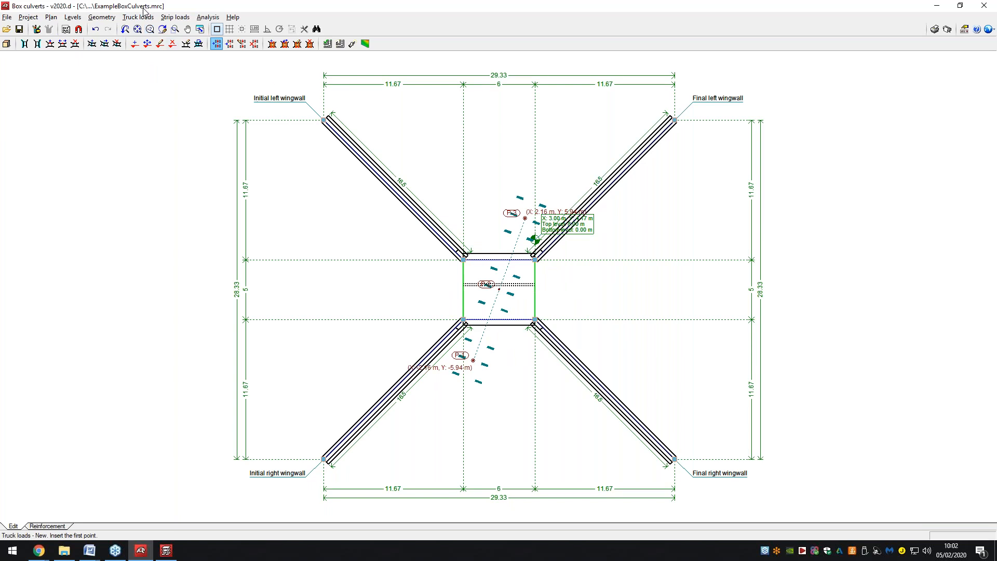
# Review truck load P-3, an IAP-98 vehicle of six 100 kN wheels, and accept it unchanged.
pyautogui.click(108, 20)
pyautogui.moveTo(136, 19)
pyautogui.click(143, 55)
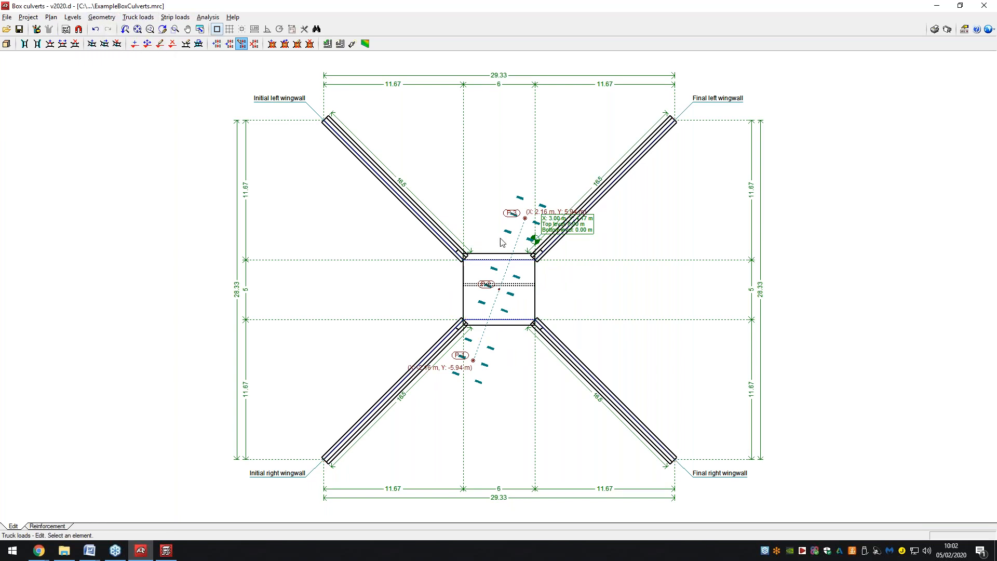
pyautogui.click(514, 215)
pyautogui.moveTo(471, 180); pyautogui.dragTo(224, 117)
pyautogui.moveTo(527, 375); pyautogui.dragTo(590, 374)
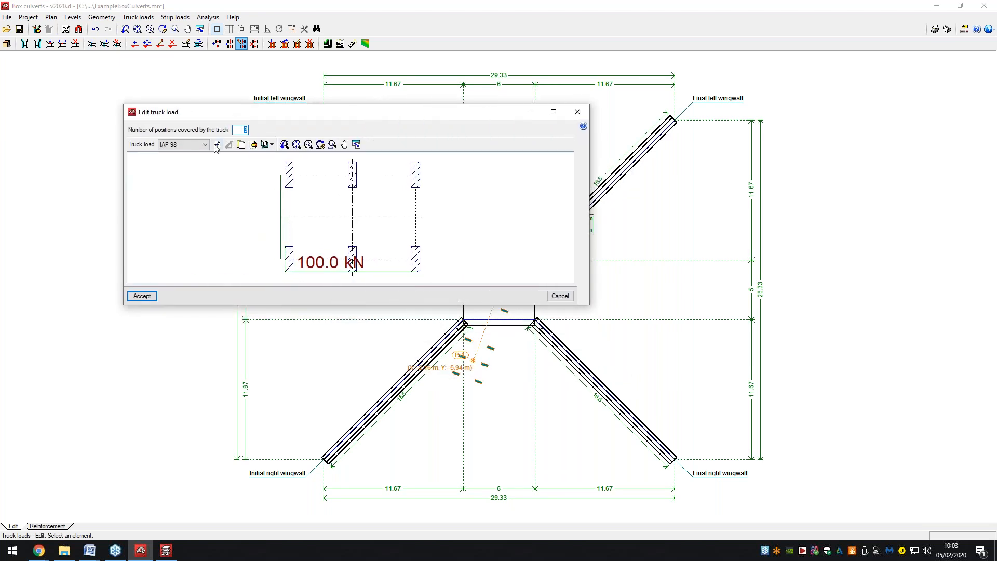
pyautogui.click(243, 146)
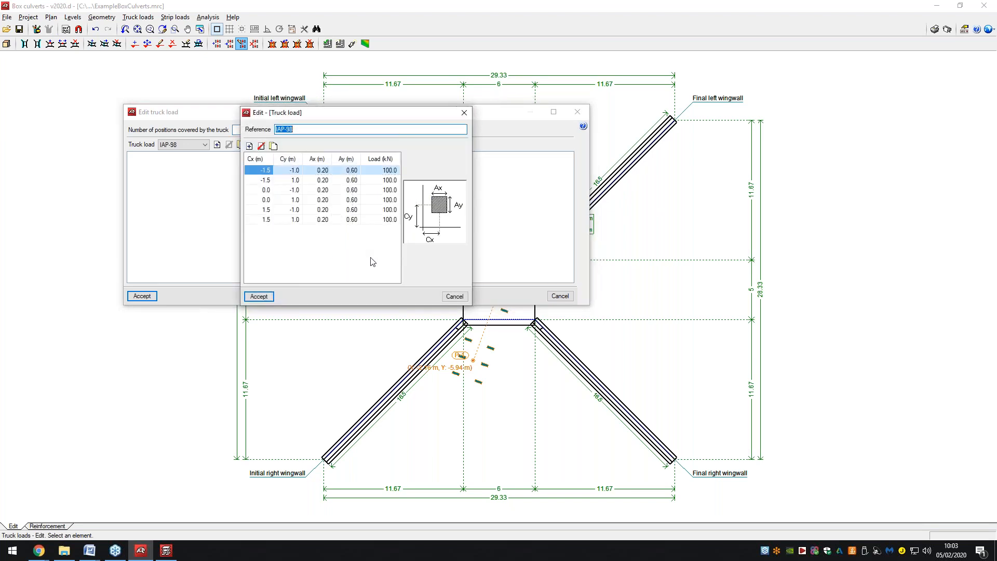
pyautogui.click(248, 299)
pyautogui.click(142, 295)
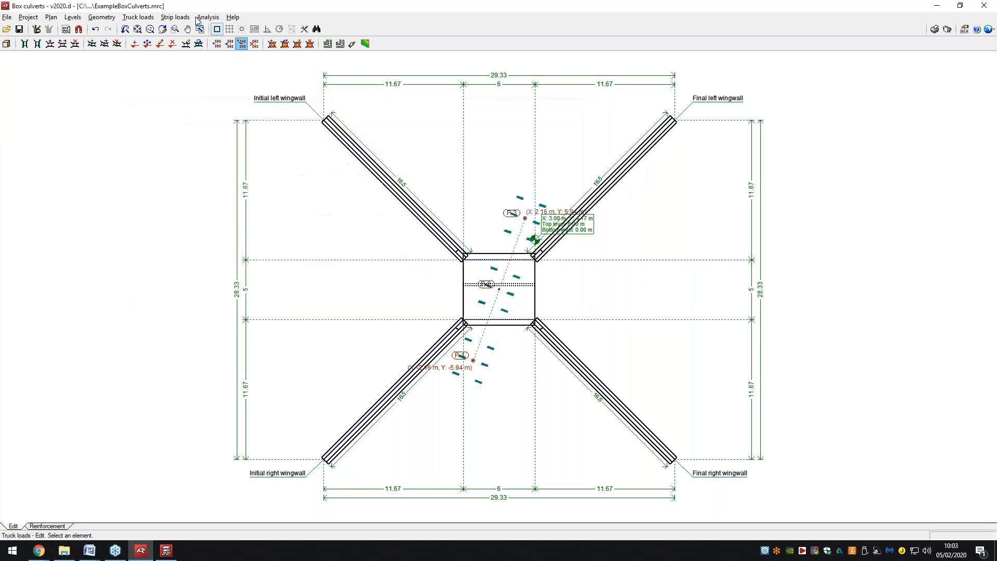
pyautogui.click(147, 19)
pyautogui.moveTo(182, 21)
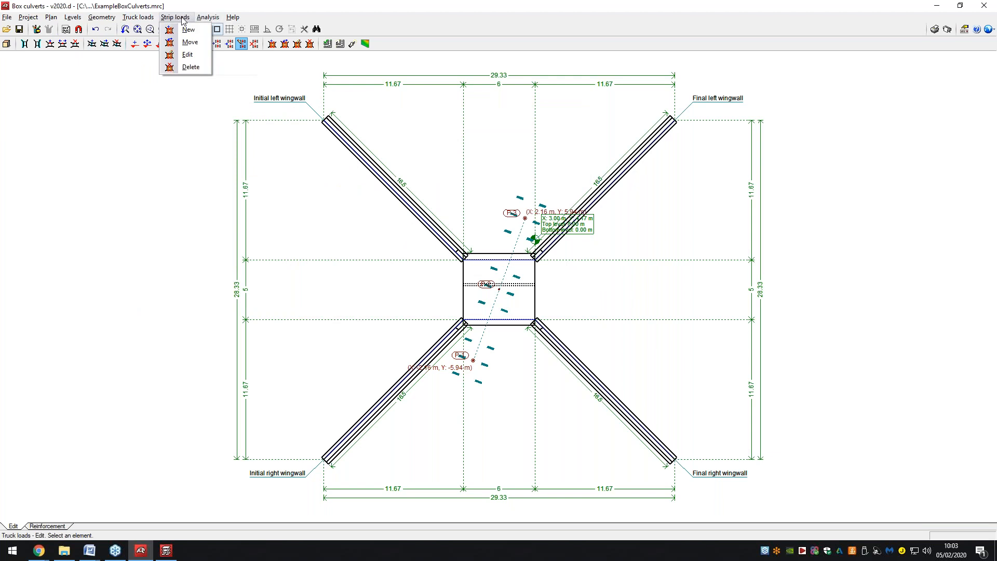
# Inspect the hatched strip load (5.00 m wide, 3.92 kN/m²) and cancel without changes.
pyautogui.click(187, 55)
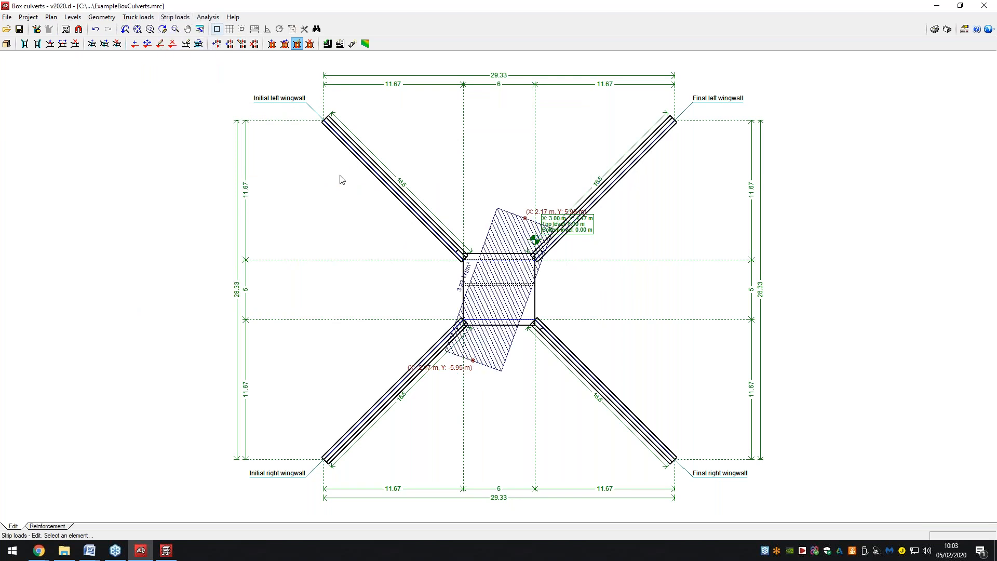
pyautogui.click(514, 245)
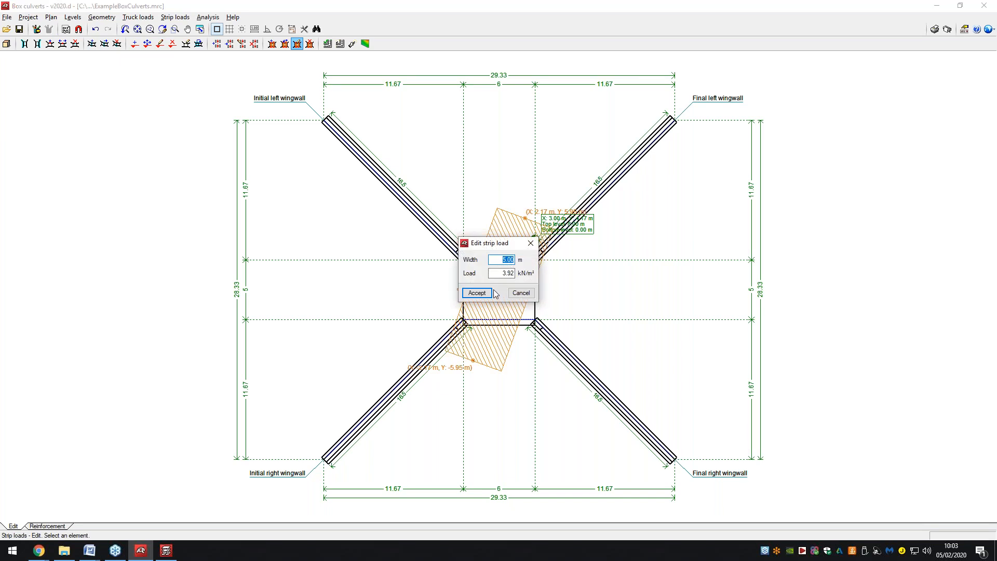
pyautogui.click(521, 293)
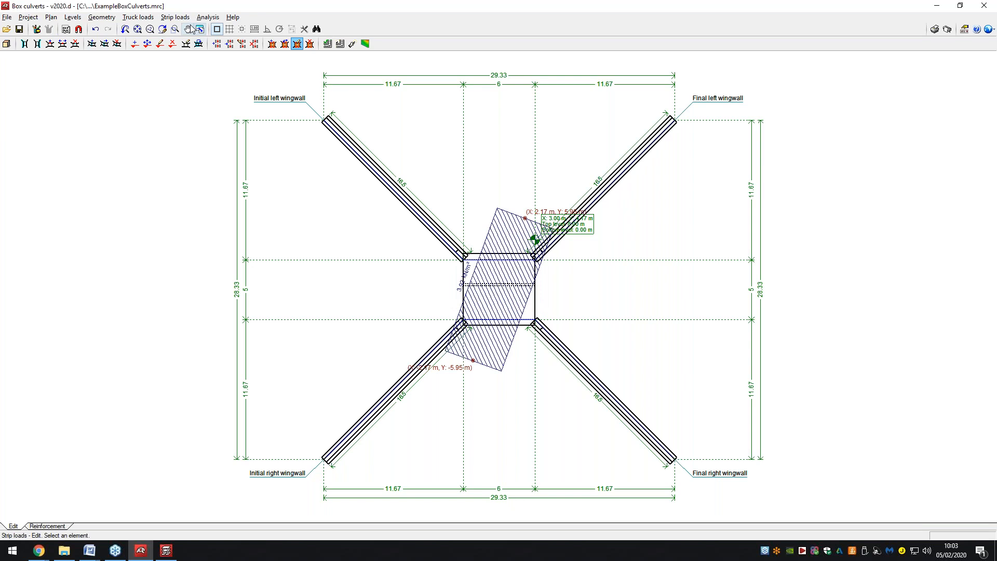
pyautogui.click(207, 18)
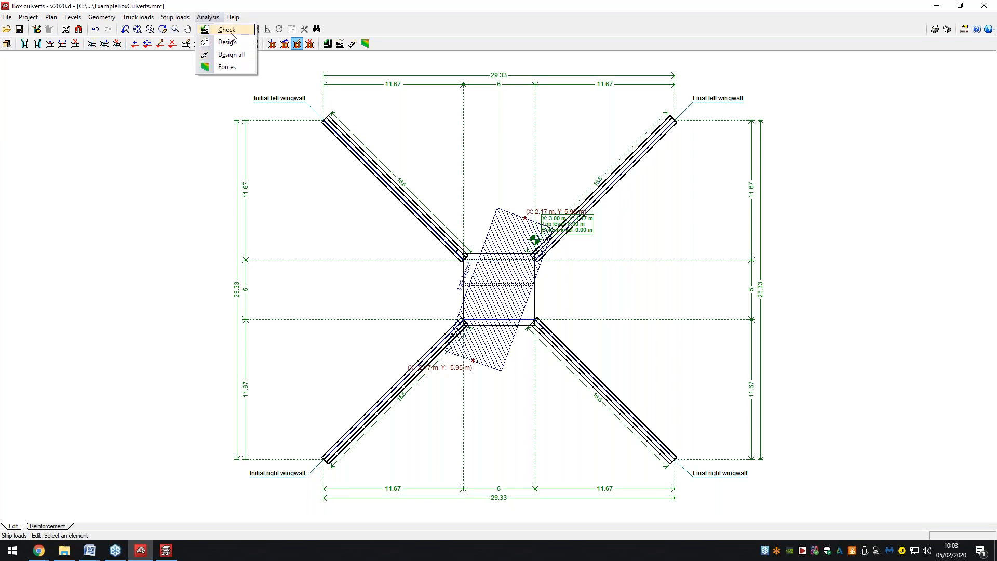
# Check the culvert module, dismiss the undefined-reinforcement error, and analyse it from the Reinforcement stage.
pyautogui.click(229, 30)
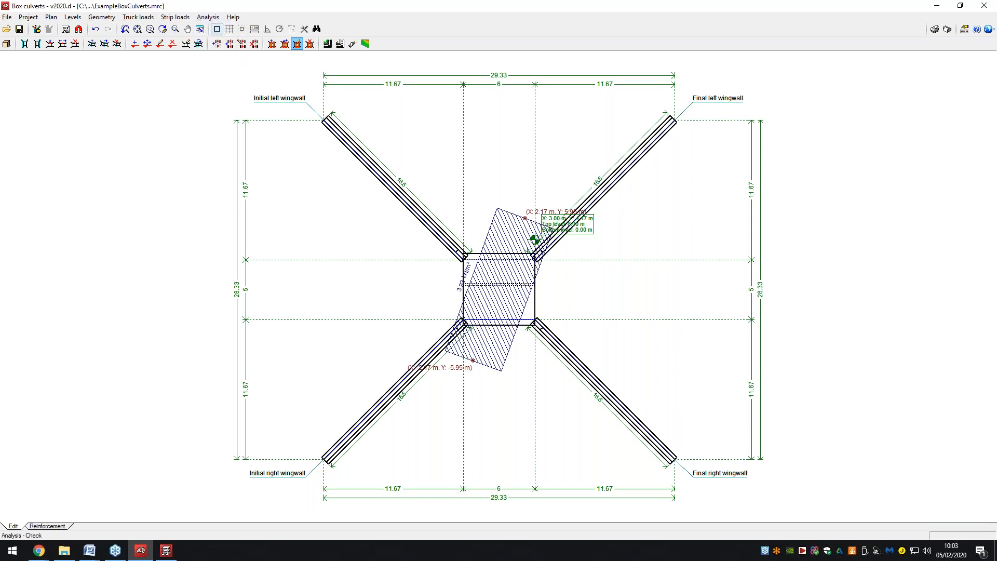
pyautogui.click(534, 240)
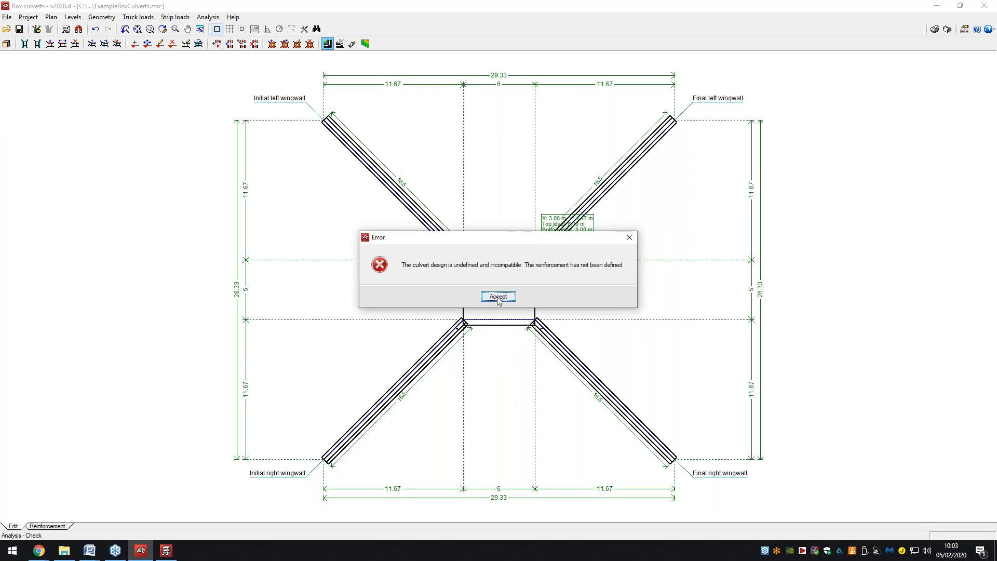
pyautogui.click(498, 297)
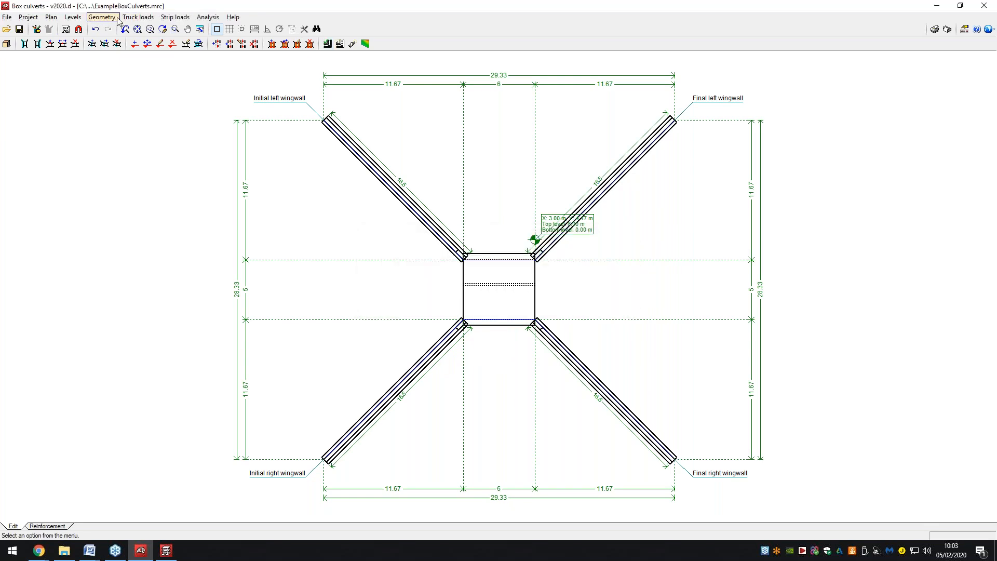
pyautogui.click(47, 526)
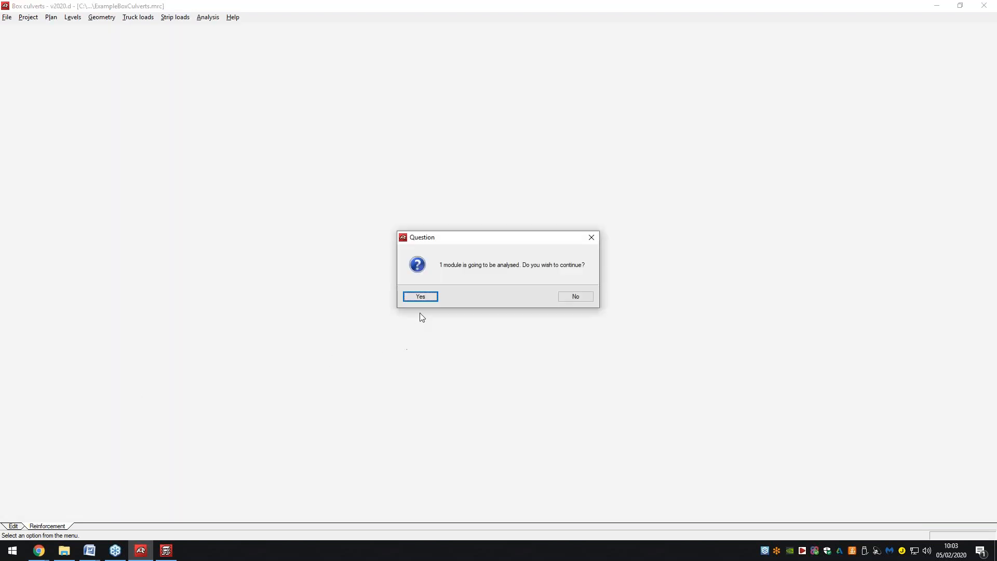
pyautogui.click(422, 296)
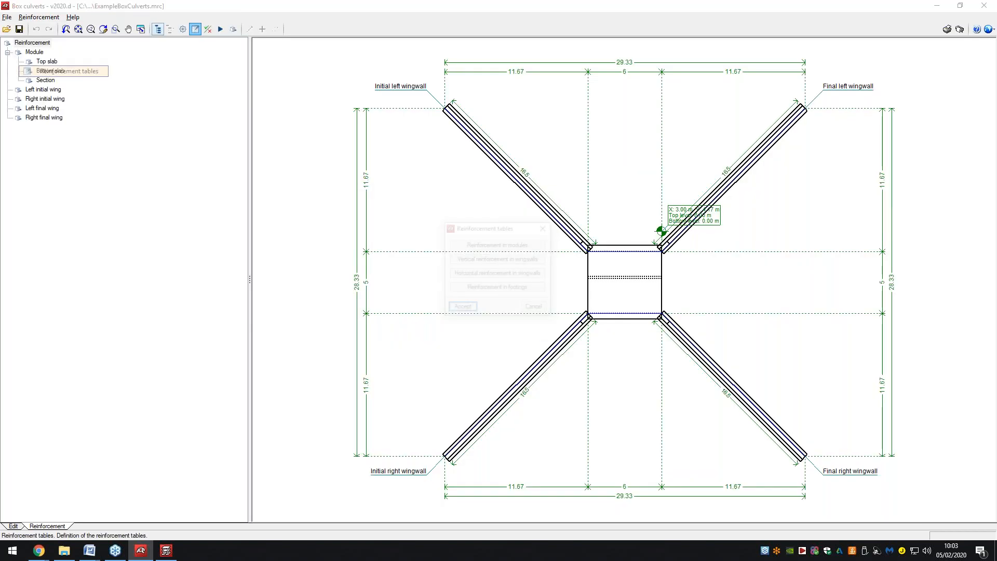
# Redesign the reinforcement, inspect the left initial wing's Ø6@30 bars, then ignore the failed check and exit.
pyautogui.click(535, 309)
pyautogui.click(39, 17)
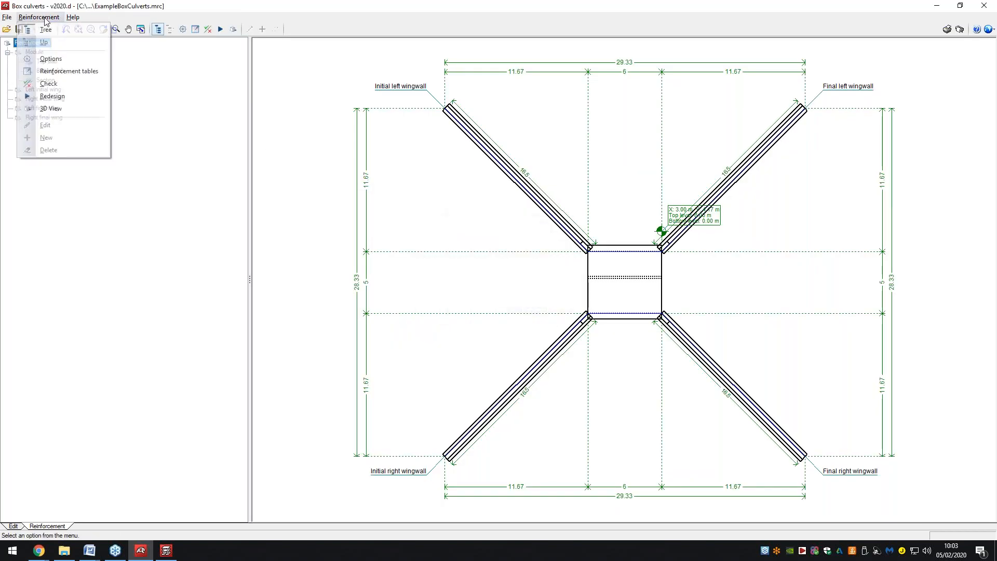
pyautogui.click(52, 96)
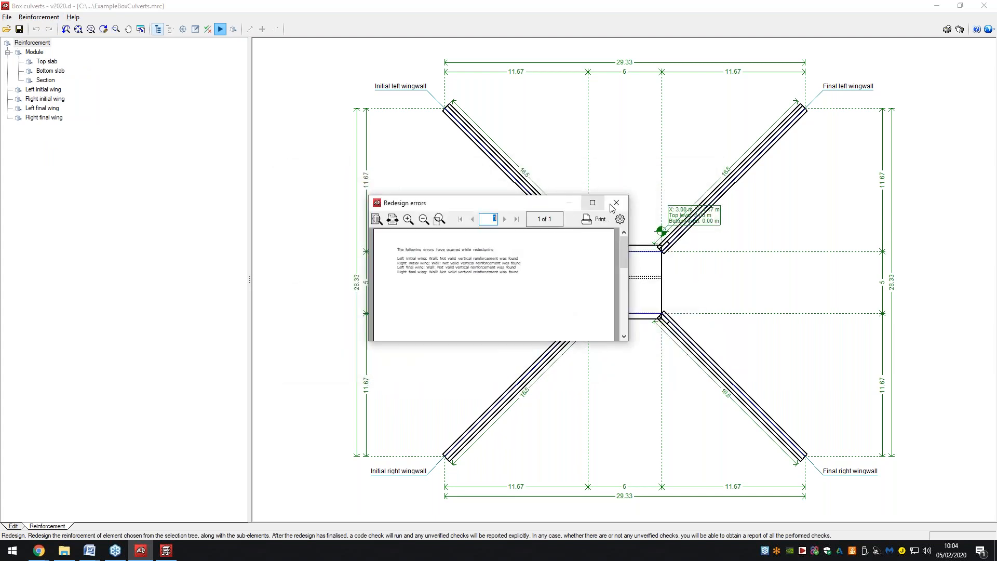
pyautogui.click(615, 206)
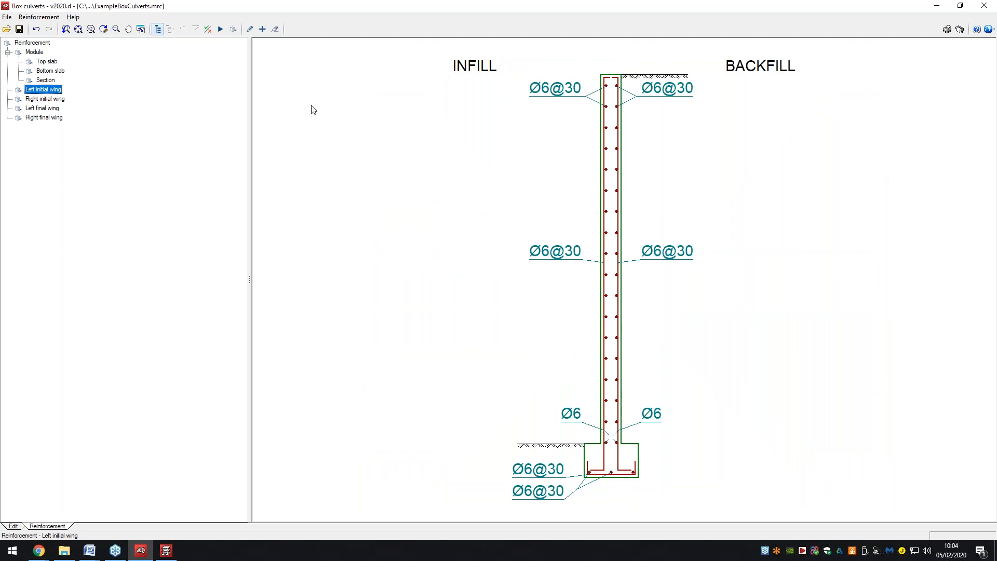
pyautogui.click(670, 93)
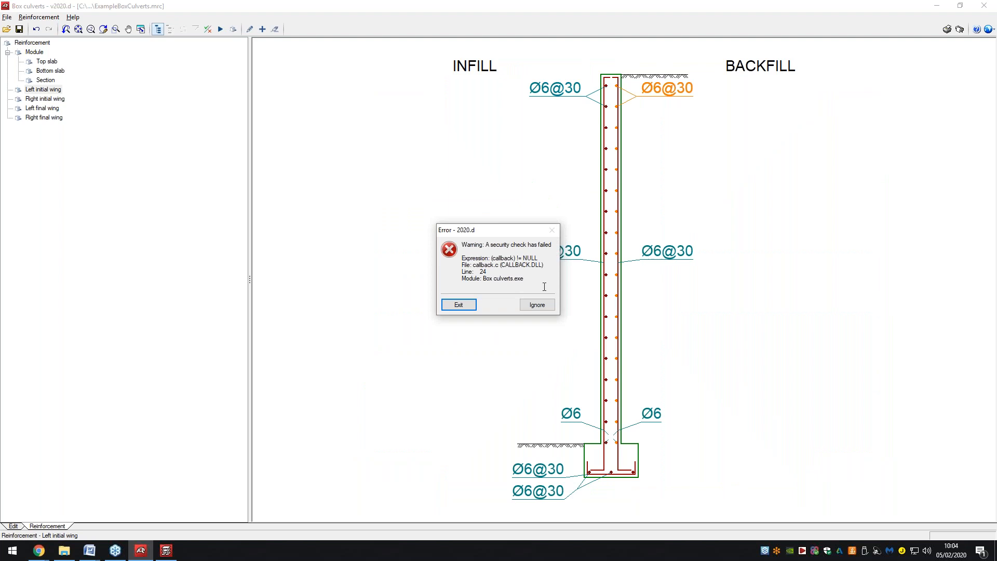
pyautogui.click(537, 304)
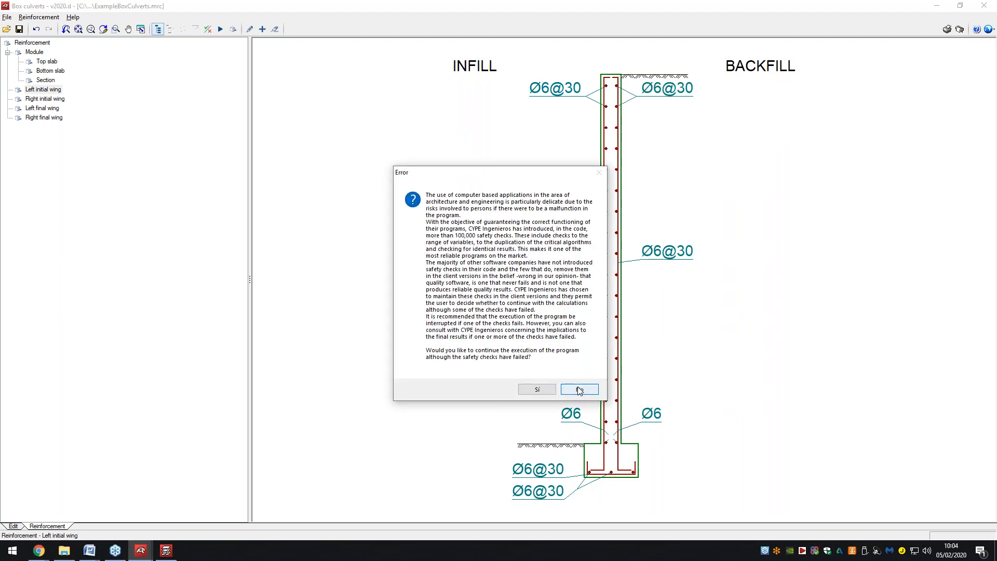
pyautogui.click(580, 390)
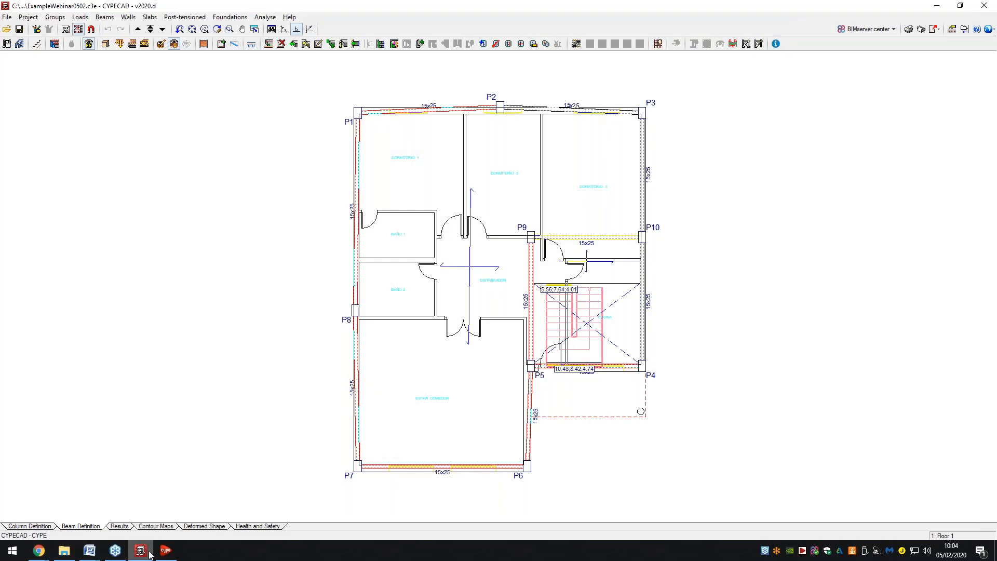
# Relaunch Box culverts from the CYPE launcher's Structures group and move its window onto this screen.
pyautogui.click(158, 554)
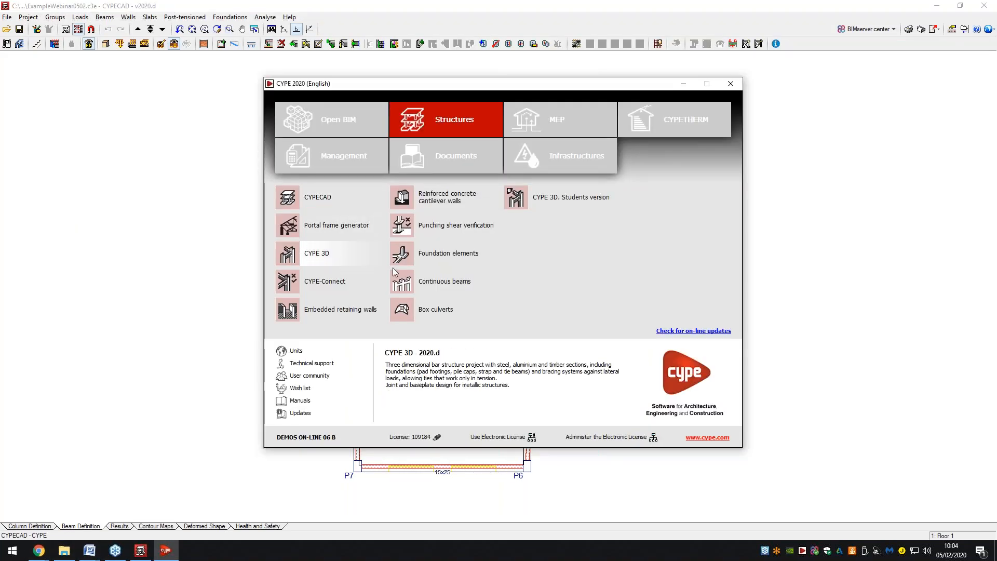
pyautogui.click(404, 310)
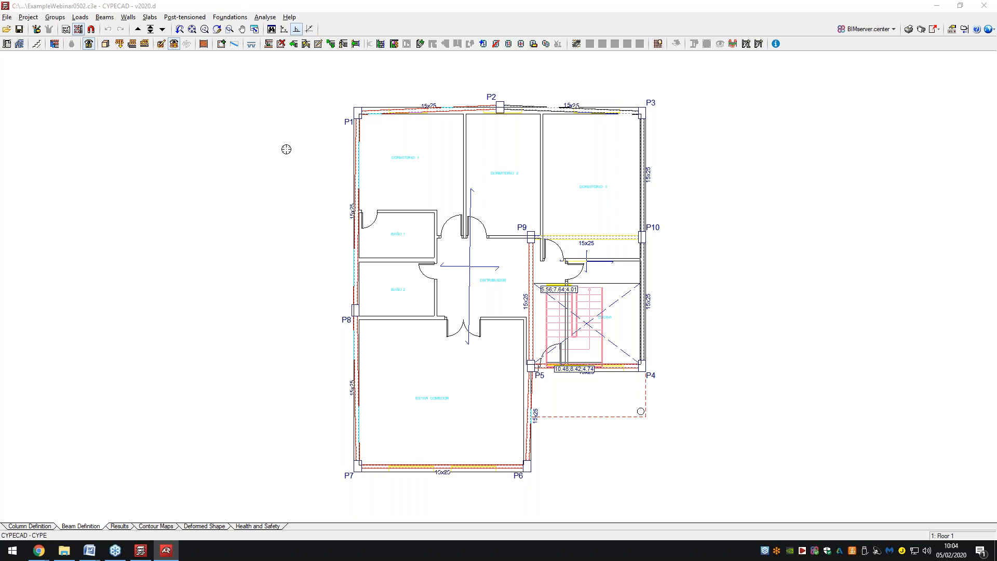
pyautogui.moveTo(0, 195); pyautogui.dragTo(337, 93)
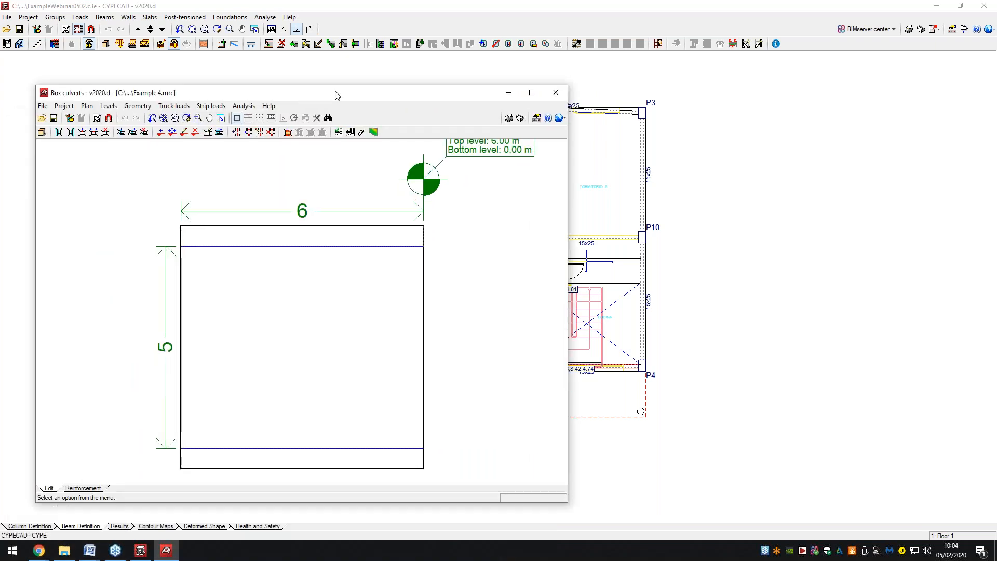
# Maximise the window and orbit the Example 4 culvert in a 3D view.
pyautogui.doubleClick(338, 93)
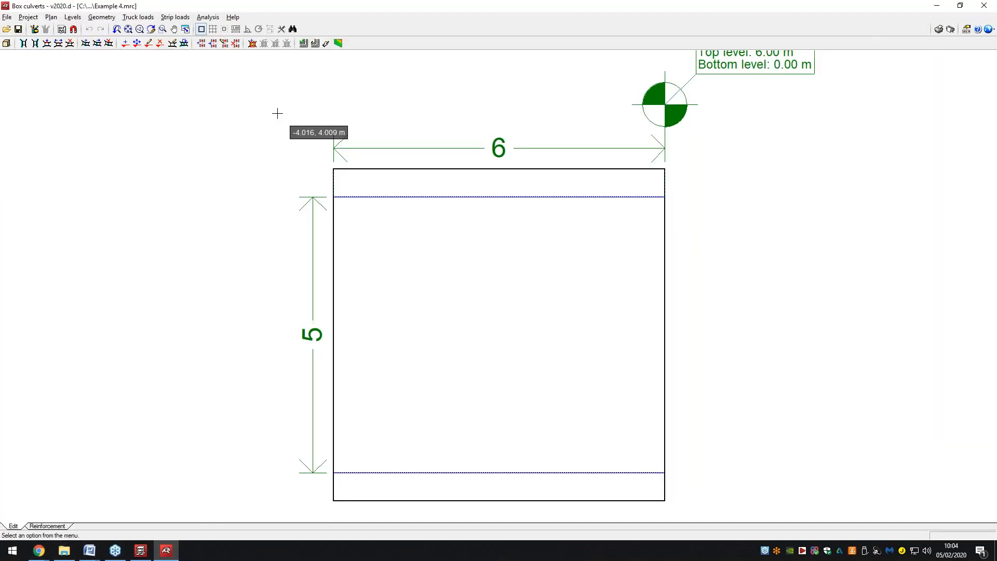
pyautogui.click(6, 43)
pyautogui.moveTo(412, 168)
pyautogui.mouseDown(button='middle')
pyautogui.moveTo(383, 188)
pyautogui.moveTo(401, 192)
pyautogui.mouseUp(button='middle')
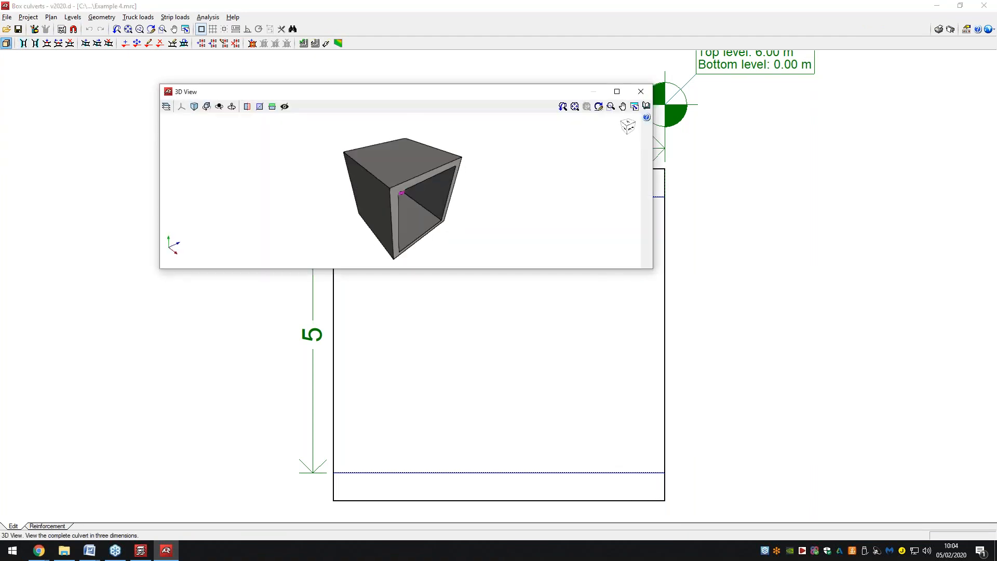
pyautogui.click(642, 92)
# Open Example 8 from the file manager, orbit it in 3D, then load the Hydraulic load project.
pyautogui.click(7, 17)
pyautogui.click(33, 42)
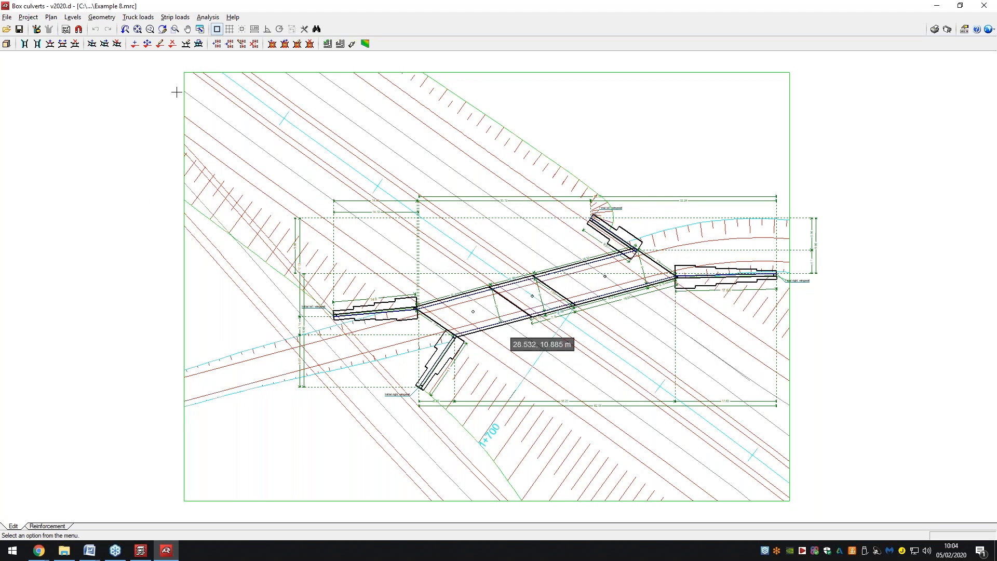
pyautogui.click(6, 44)
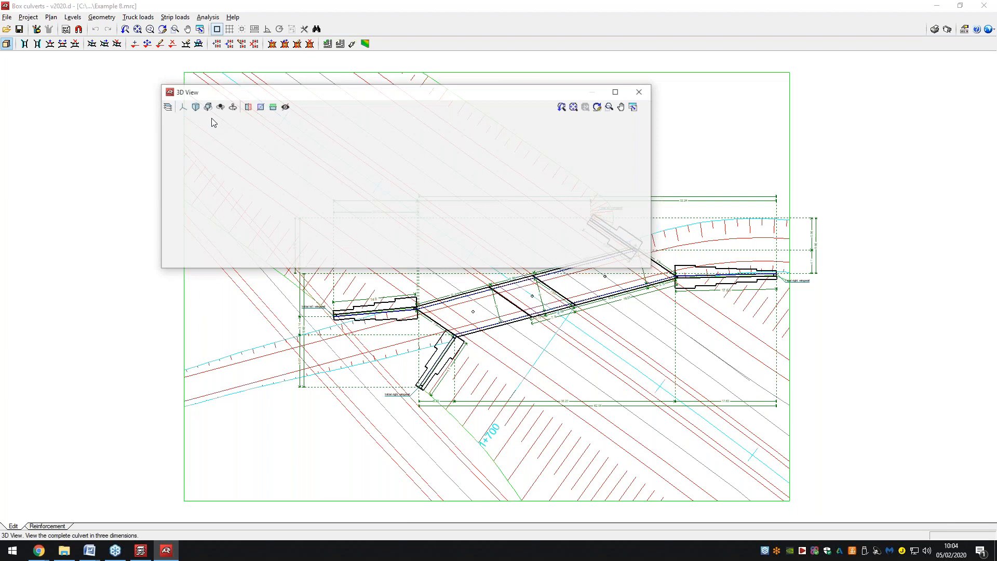
pyautogui.moveTo(324, 176); pyautogui.dragTo(561, 142)
pyautogui.scroll(5, 407, 192)
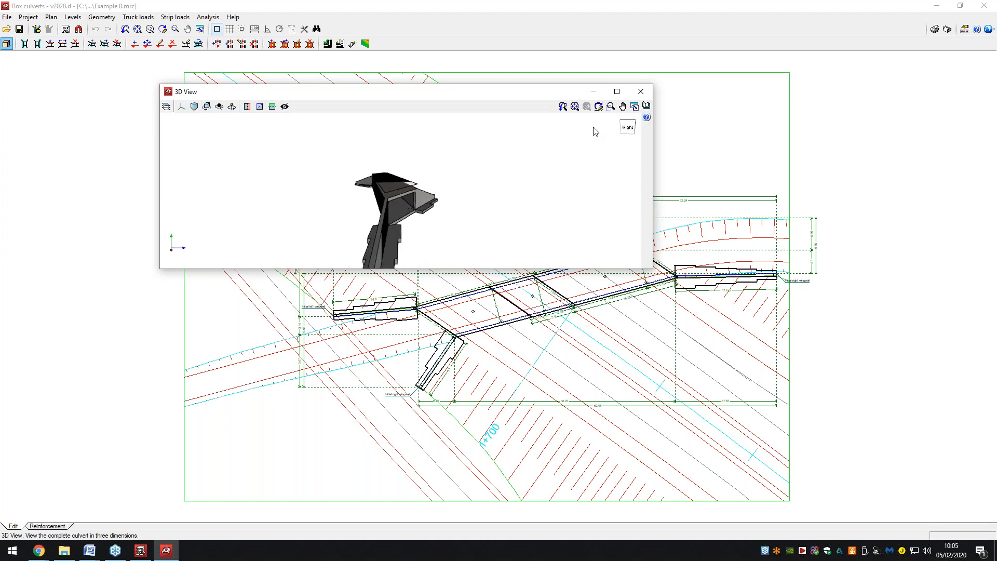
pyautogui.click(641, 92)
pyautogui.click(7, 17)
pyautogui.click(40, 42)
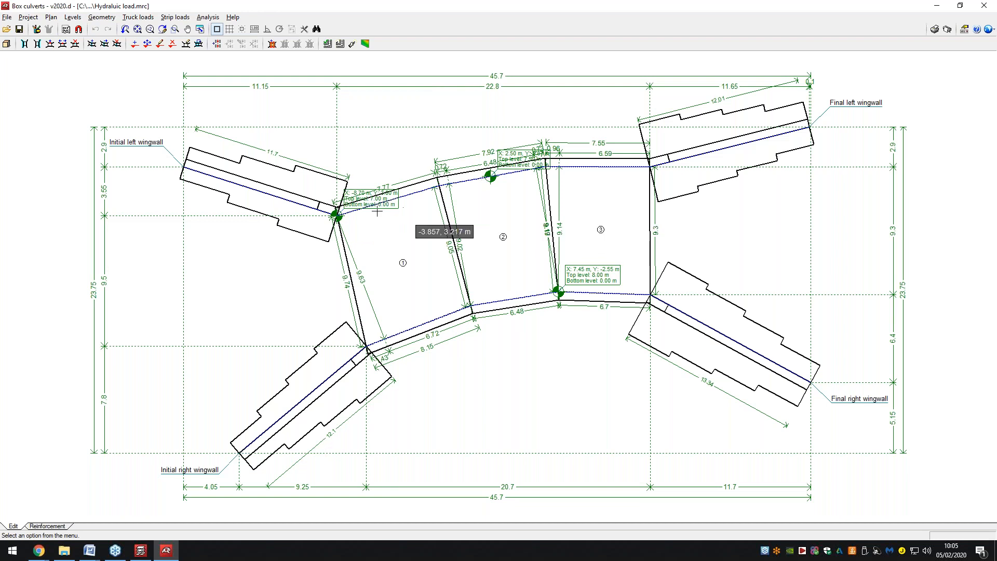
pyautogui.click(6, 43)
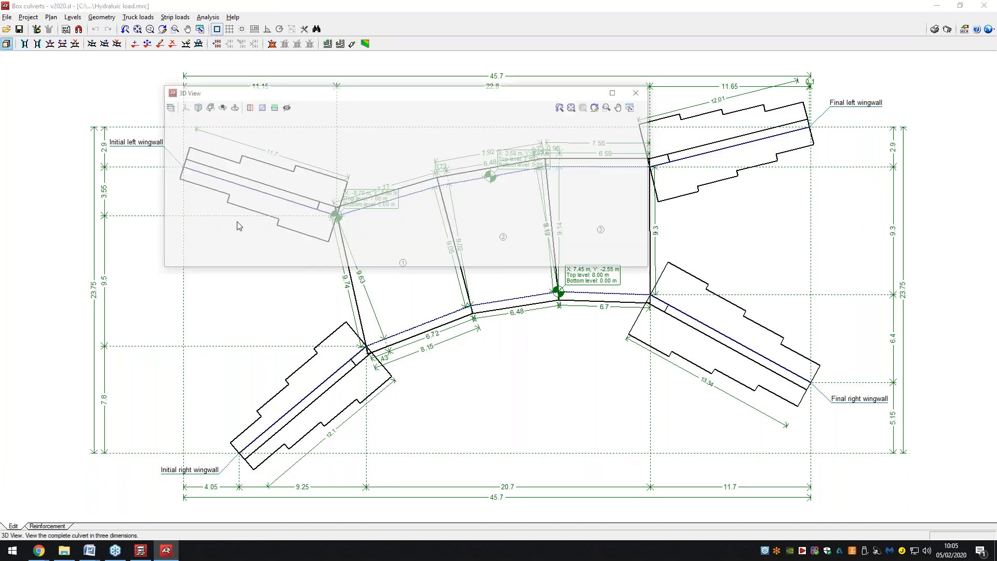
pyautogui.moveTo(349, 212); pyautogui.dragTo(473, 218)
pyautogui.scroll(5, 411, 238)
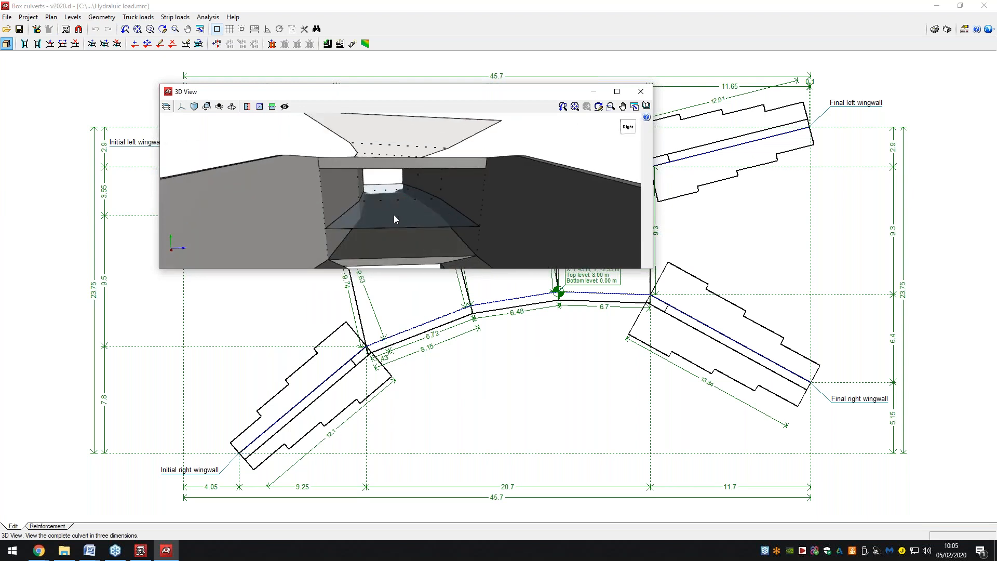
pyautogui.doubleClick(386, 92)
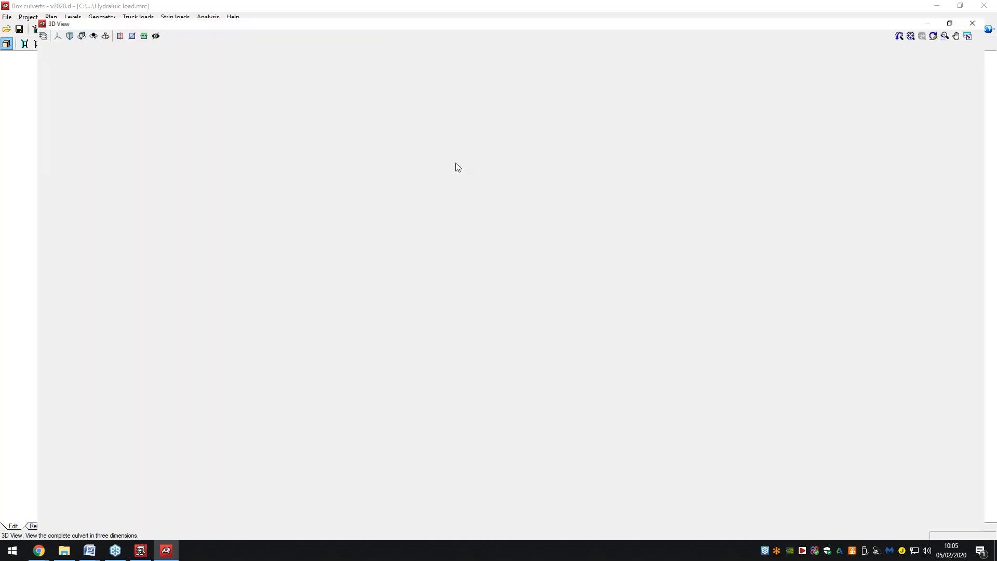
pyautogui.scroll(-5, 382, 255)
pyautogui.moveTo(331, 260); pyautogui.dragTo(606, 243)
pyautogui.click(6, 19)
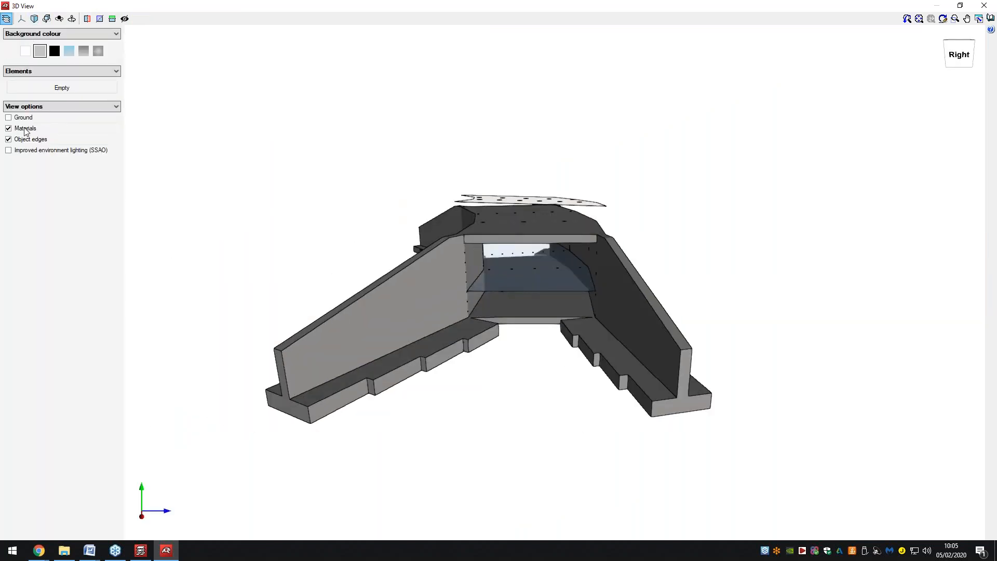
pyautogui.click(984, 7)
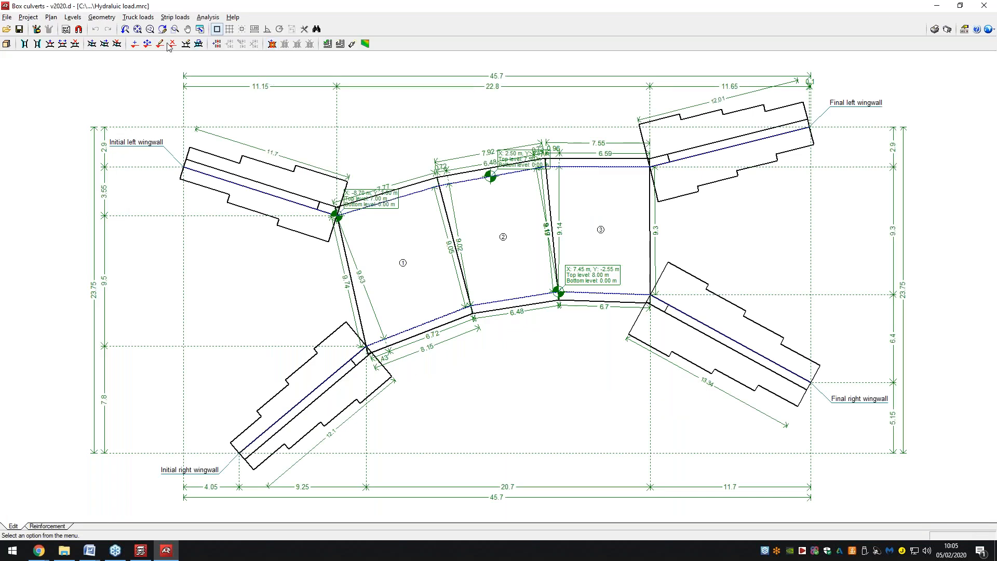
pyautogui.click(208, 17)
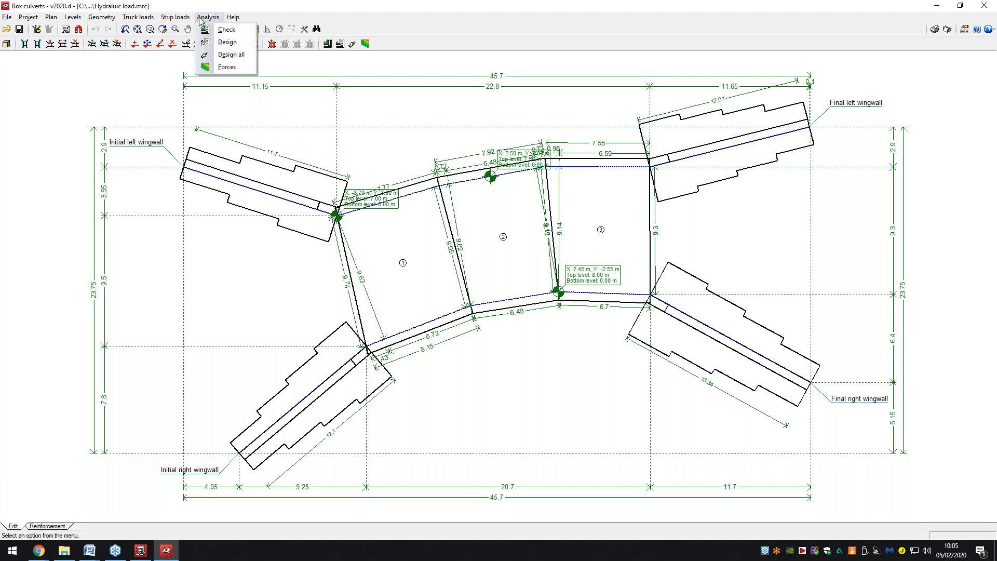
# Display forces for the Hydraulic surcharge load case with the structure overlaid, and orbit the deformed model.
pyautogui.click(227, 67)
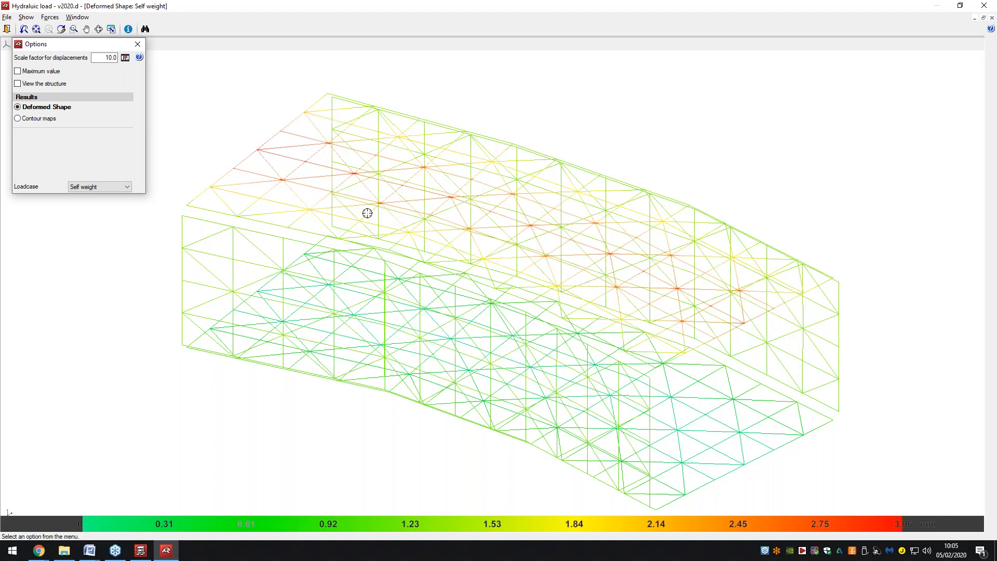
pyautogui.scroll(-3, 291, 209)
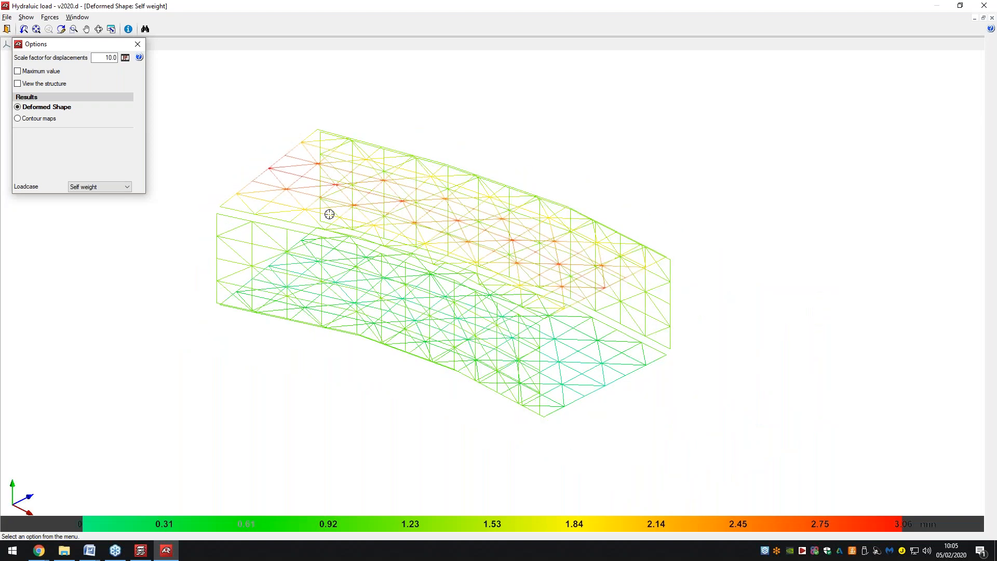
pyautogui.click(35, 71)
pyautogui.click(36, 71)
pyautogui.click(41, 83)
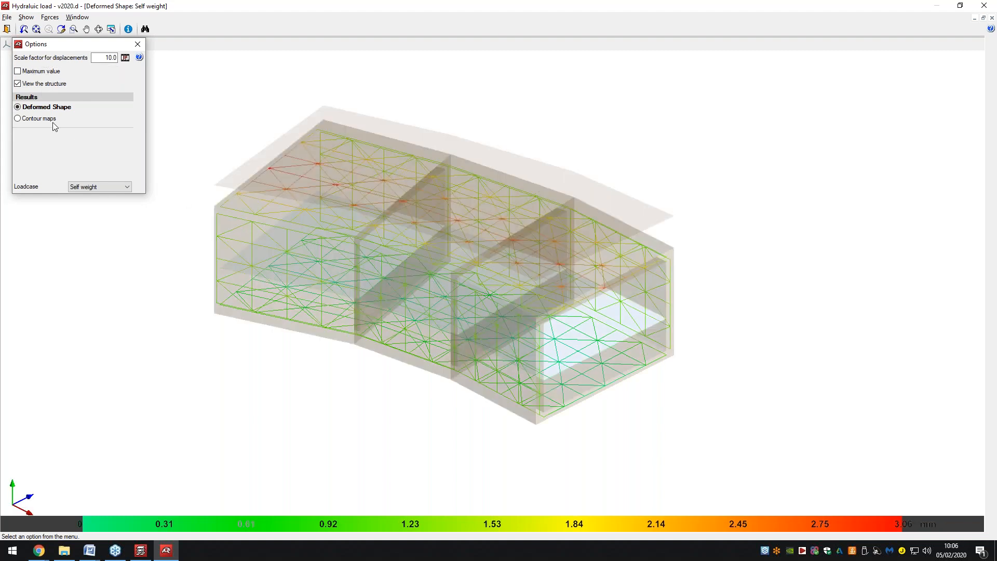
pyautogui.click(91, 187)
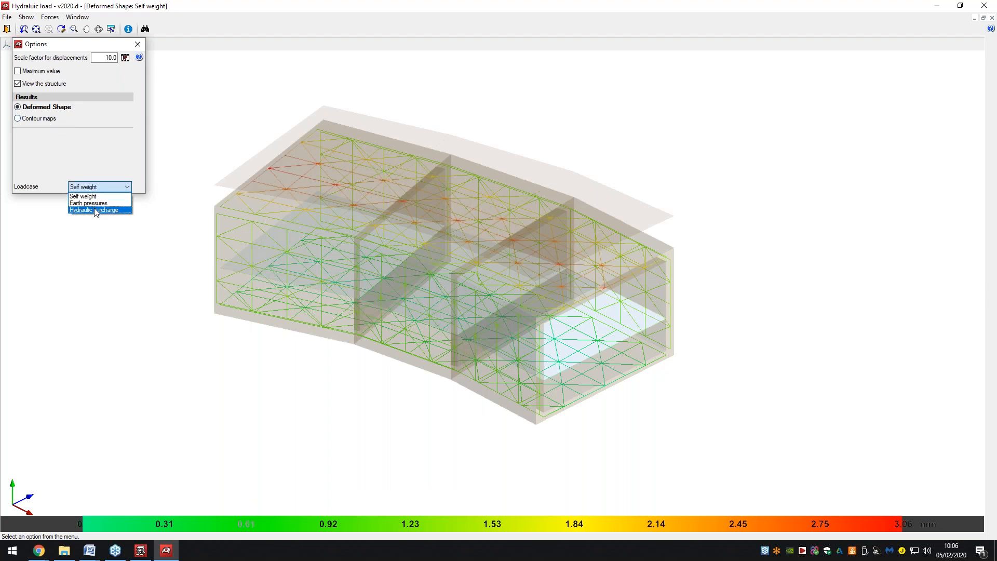
pyautogui.click(96, 211)
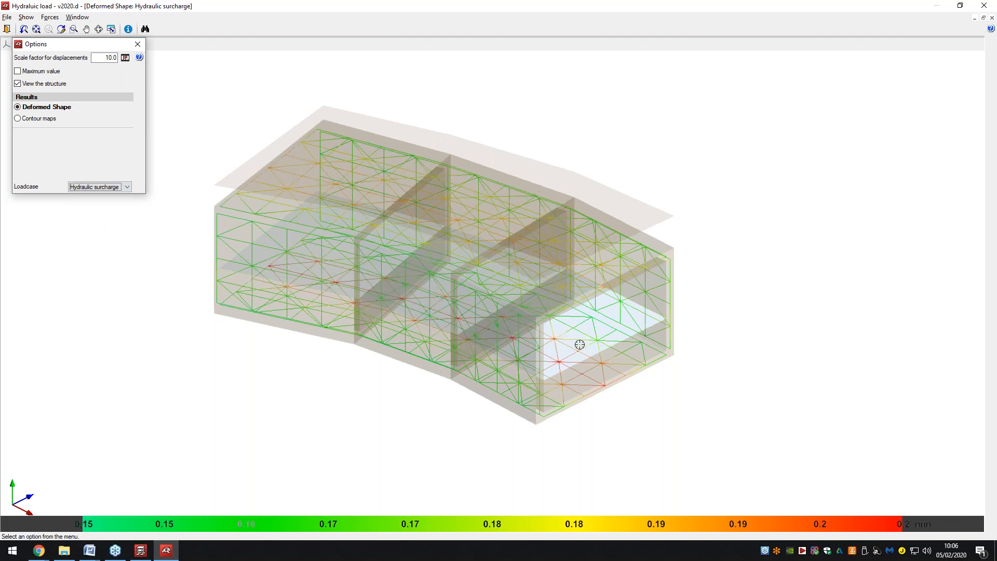
pyautogui.moveTo(568, 333)
pyautogui.keyDown('shift'); pyautogui.mouseDown(button='middle')
pyautogui.moveTo(380, 298)
pyautogui.moveTo(438, 305)
pyautogui.moveTo(461, 325)
pyautogui.moveTo(837, 330)
pyautogui.moveTo(956, 317)
pyautogui.mouseUp(button='middle'); pyautogui.keyUp('shift')
# Switch the results to internal-force contour maps and orbit the culvert to a front elevation.
pyautogui.click(36, 119)
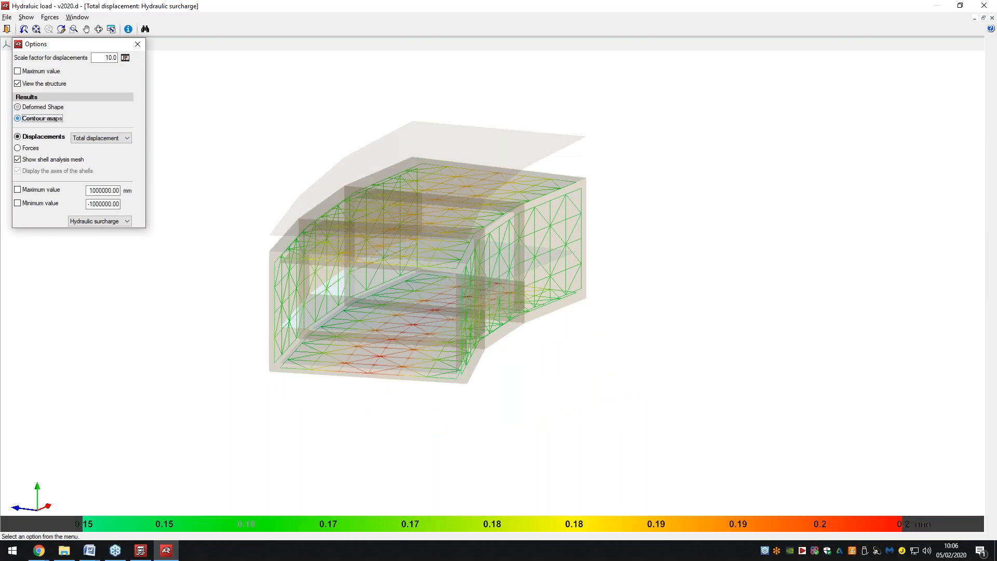
pyautogui.click(96, 138)
pyautogui.click(96, 139)
pyautogui.click(31, 148)
pyautogui.moveTo(432, 241); pyautogui.dragTo(484, 239)
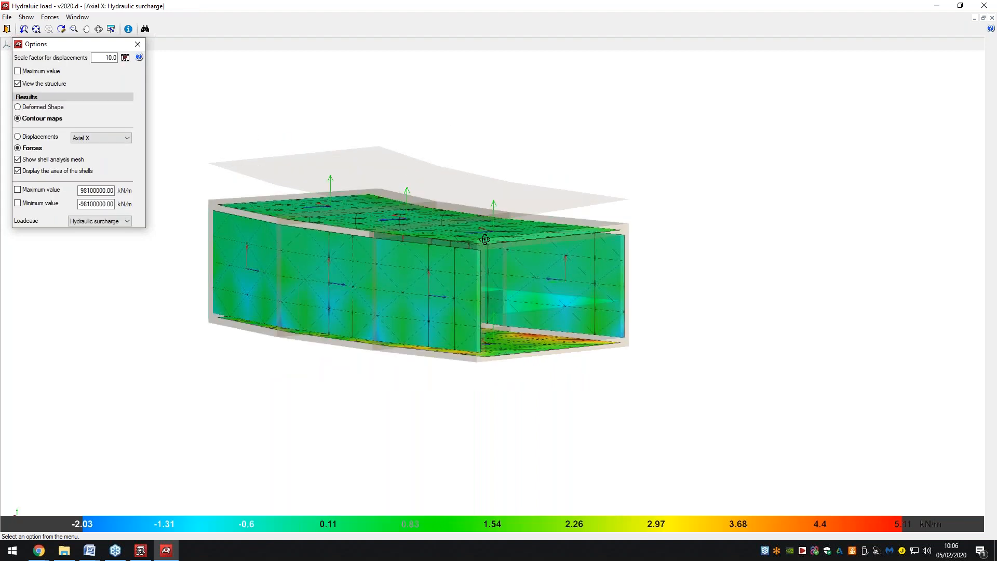
# Show the Earth pressures load case, view the culvert end-on, and display its deformed shape.
pyautogui.click(107, 222)
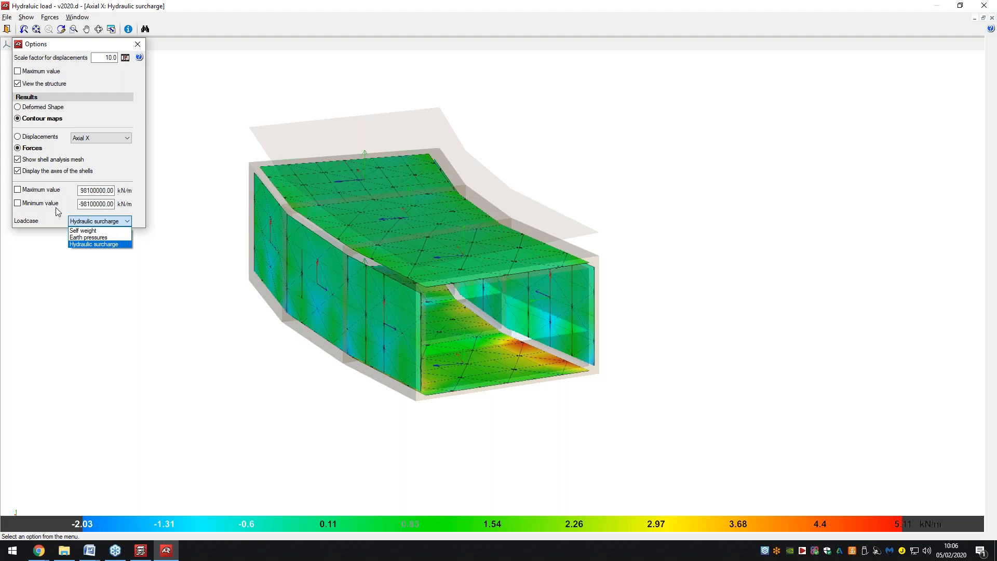
pyautogui.click(88, 238)
pyautogui.moveTo(430, 246); pyautogui.dragTo(326, 303, button='middle')
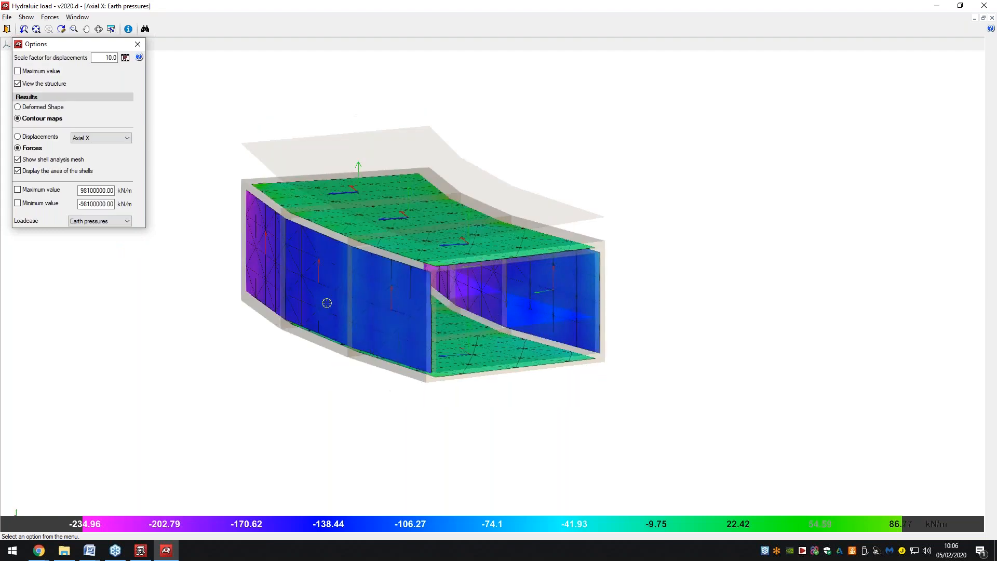
pyautogui.moveTo(475, 318); pyautogui.dragTo(362, 313, button='middle')
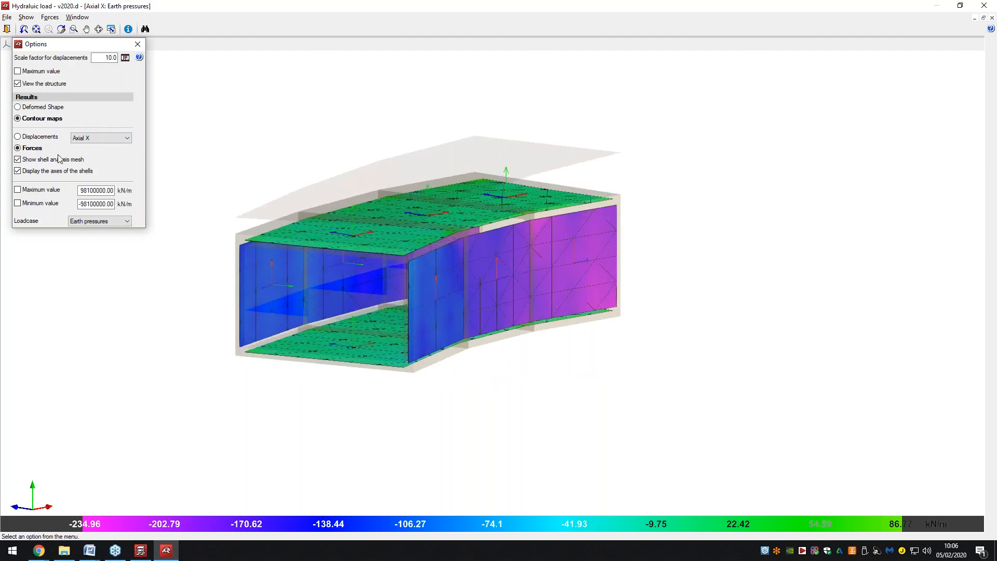
pyautogui.click(40, 107)
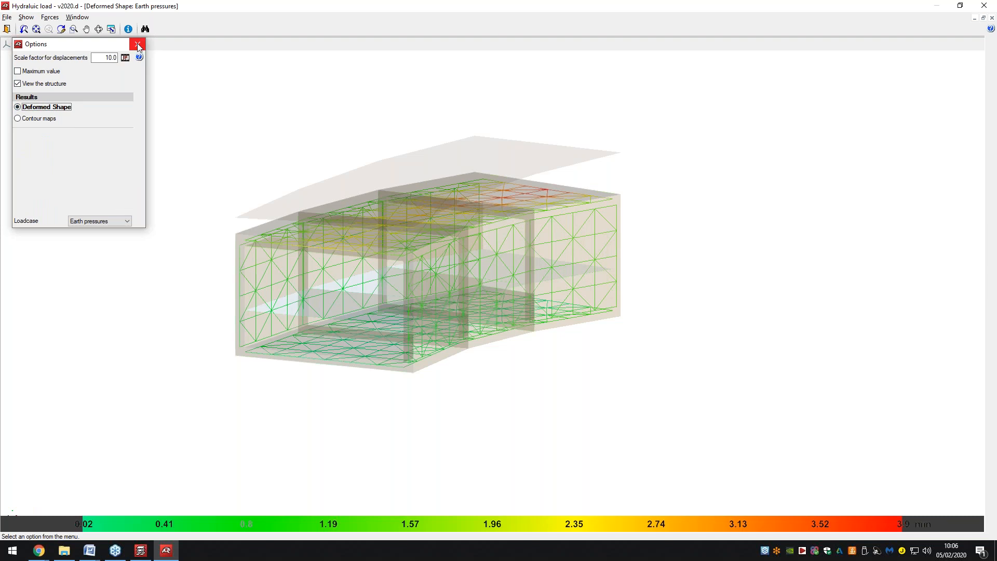
# Consult the displacement at a point of the deformed culvert and orbit it to a new angle.
pyautogui.click(138, 46)
pyautogui.click(50, 18)
pyautogui.click(67, 31)
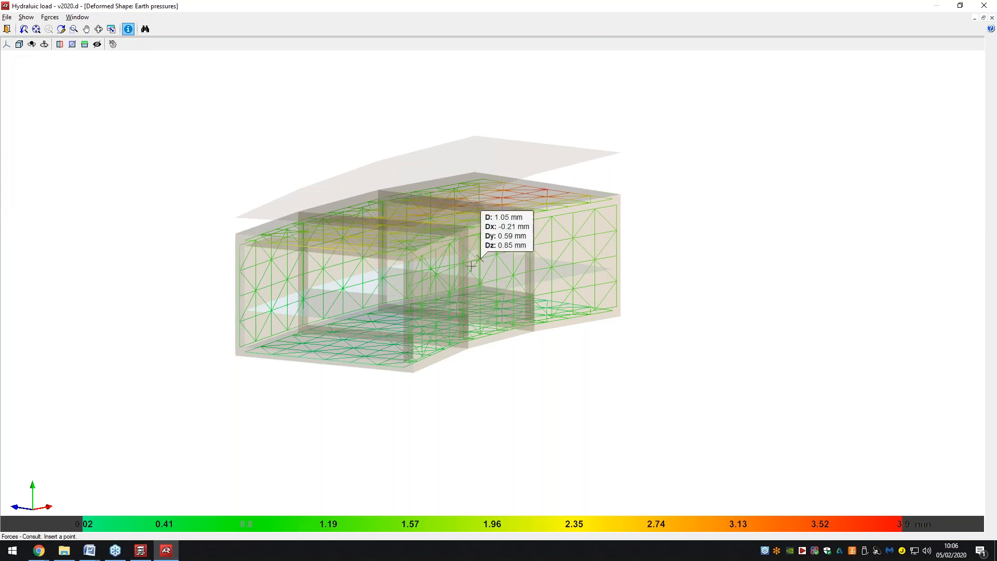
pyautogui.moveTo(434, 272)
pyautogui.mouseDown(button='middle')
pyautogui.moveTo(352, 294)
pyautogui.moveTo(312, 283)
pyautogui.mouseUp(button='middle')
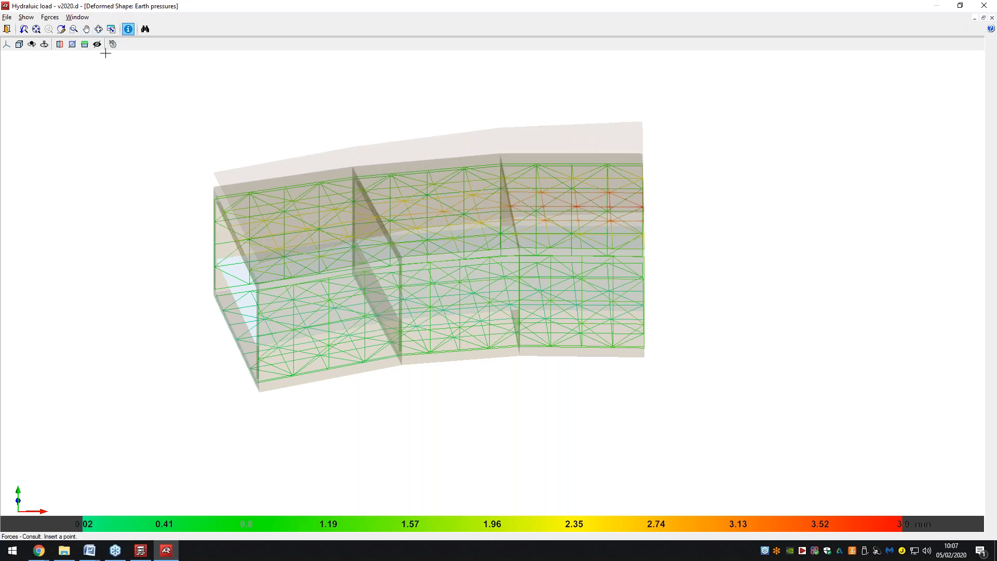
# Close the 3D results window and start generating the calculation report.
pyautogui.click(984, 5)
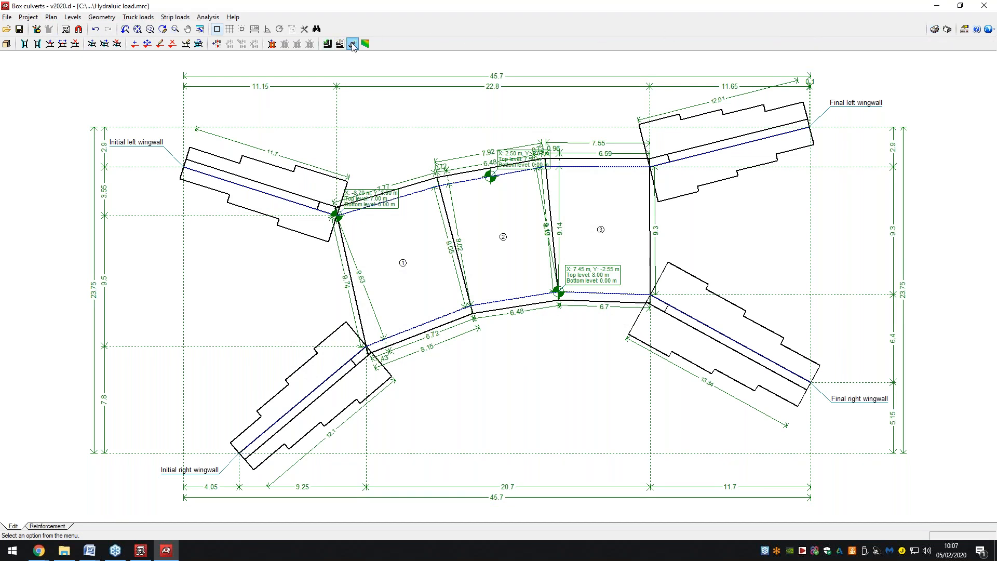
pyautogui.click(934, 30)
pyautogui.click(578, 191)
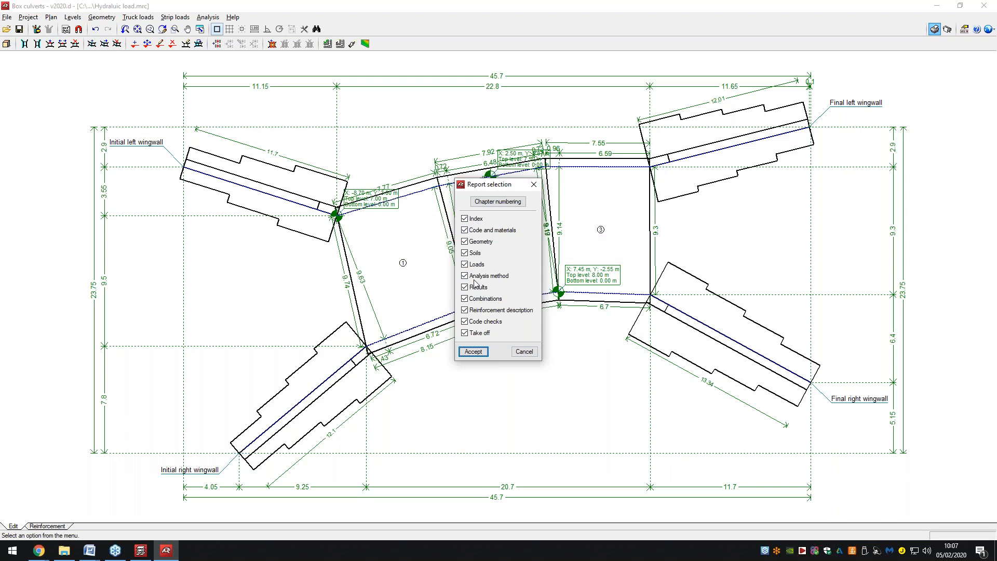
# Accept all report chapters, fit the page, and page forward to the RESULTS chapter.
pyautogui.click(474, 352)
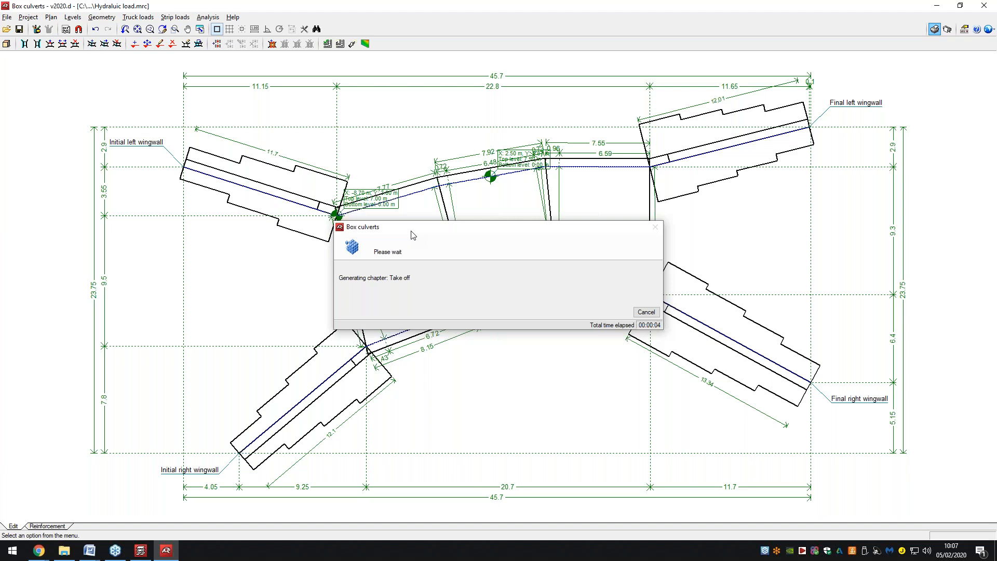
pyautogui.click(33, 24)
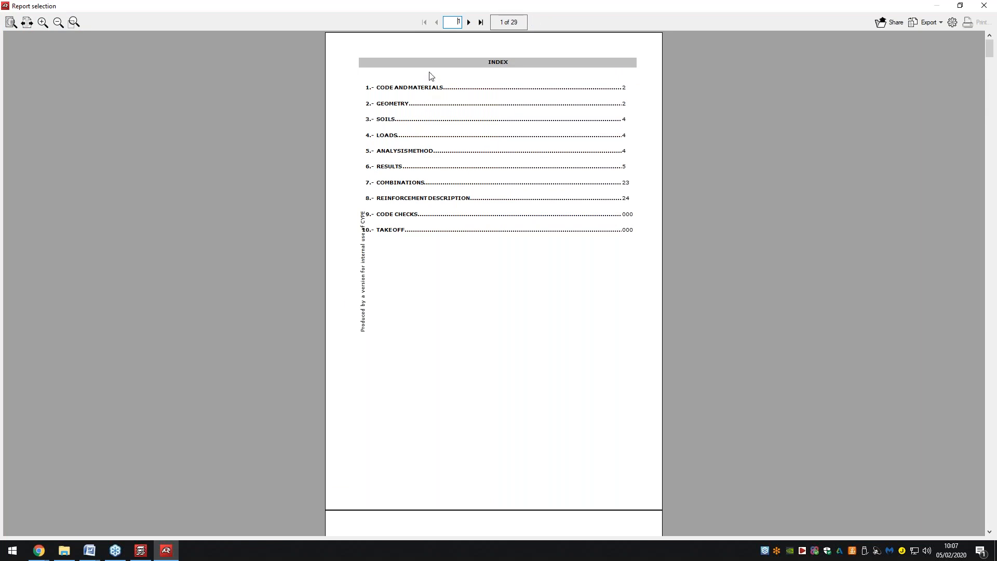
pyautogui.click(470, 23)
pyautogui.click(469, 22)
pyautogui.click(470, 23)
pyautogui.click(469, 22)
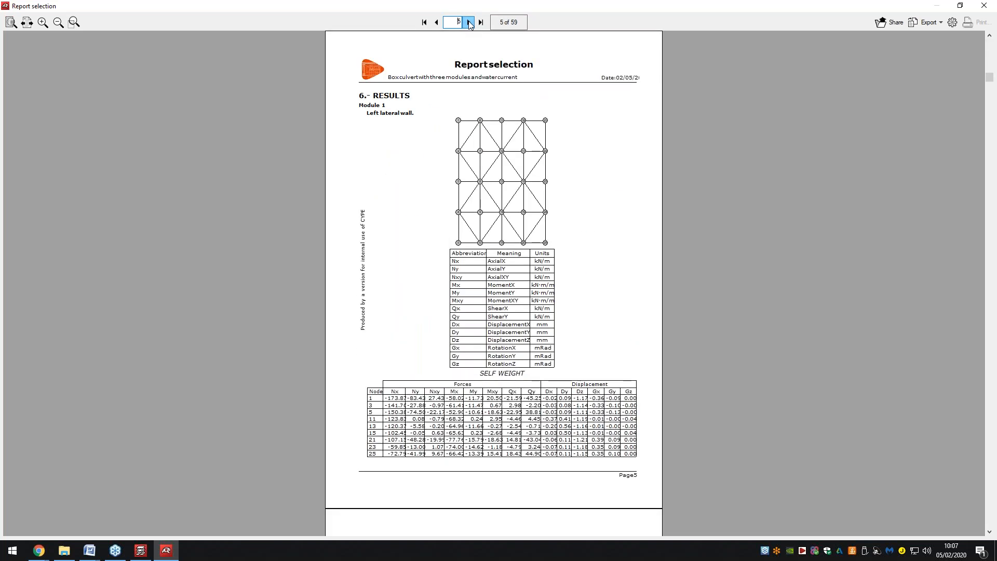
# Page through the results tables of the 84-page report and close the viewer.
pyautogui.click(470, 22)
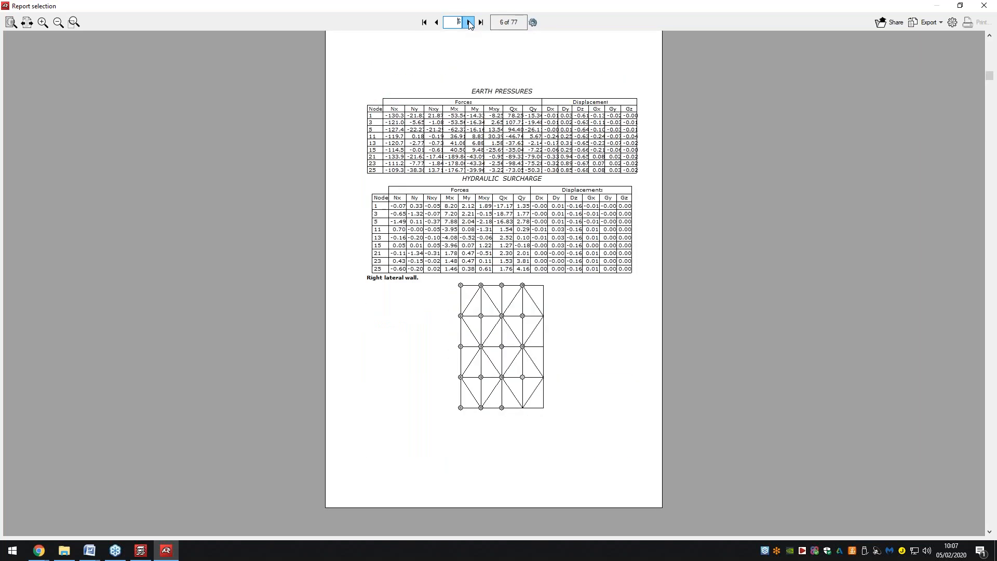
pyautogui.click(470, 22)
pyautogui.click(469, 23)
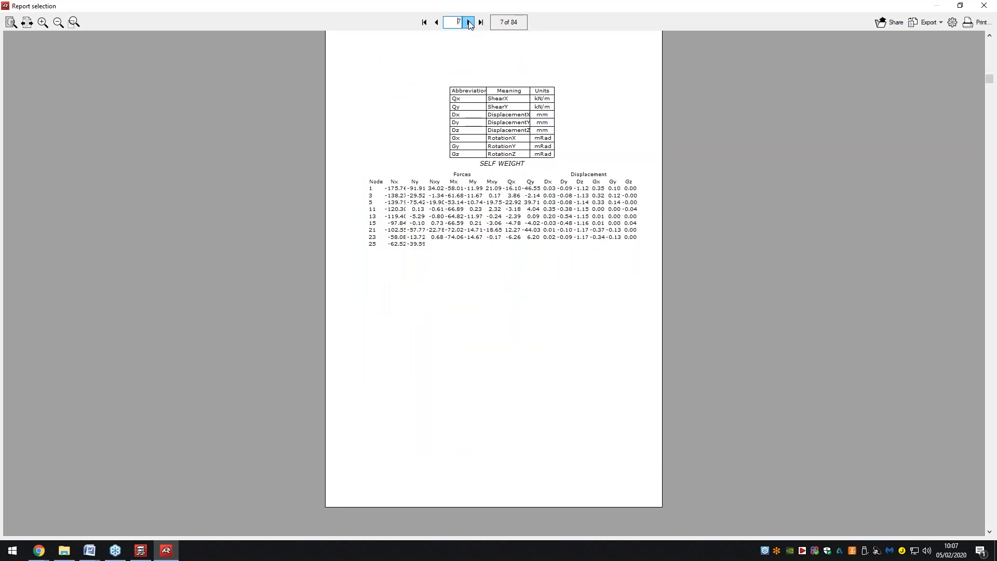
pyautogui.click(470, 22)
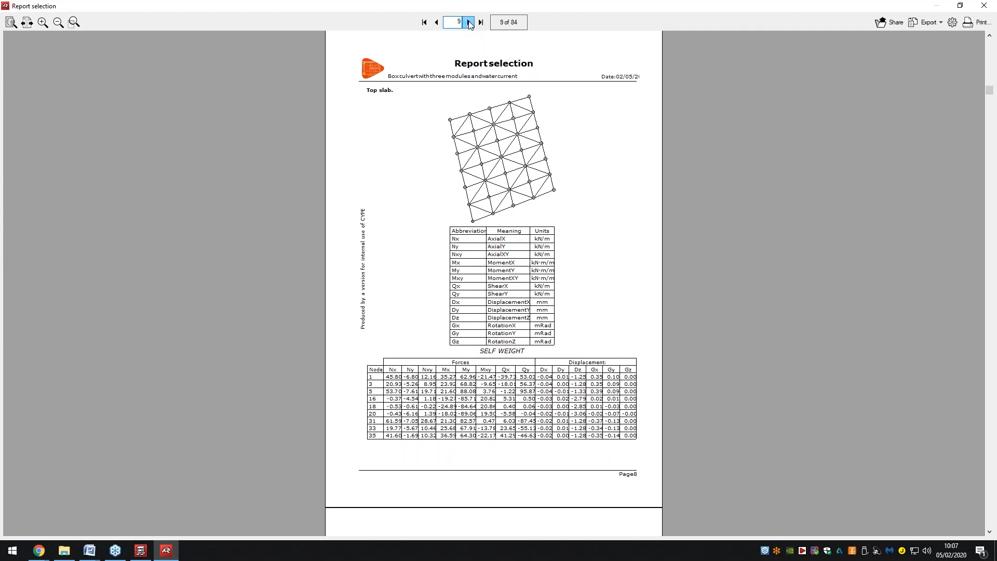
pyautogui.click(470, 23)
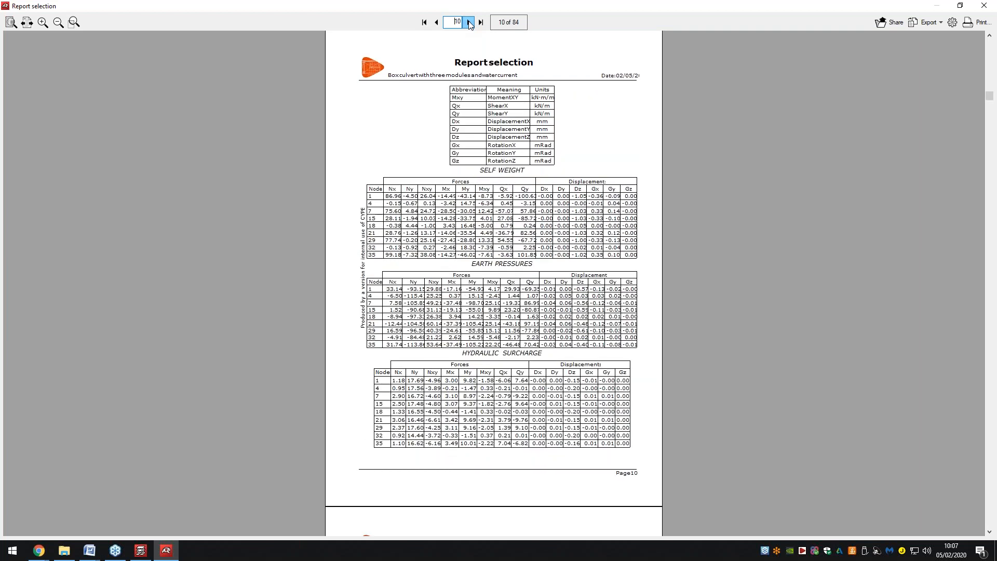
pyautogui.click(470, 23)
pyautogui.click(469, 22)
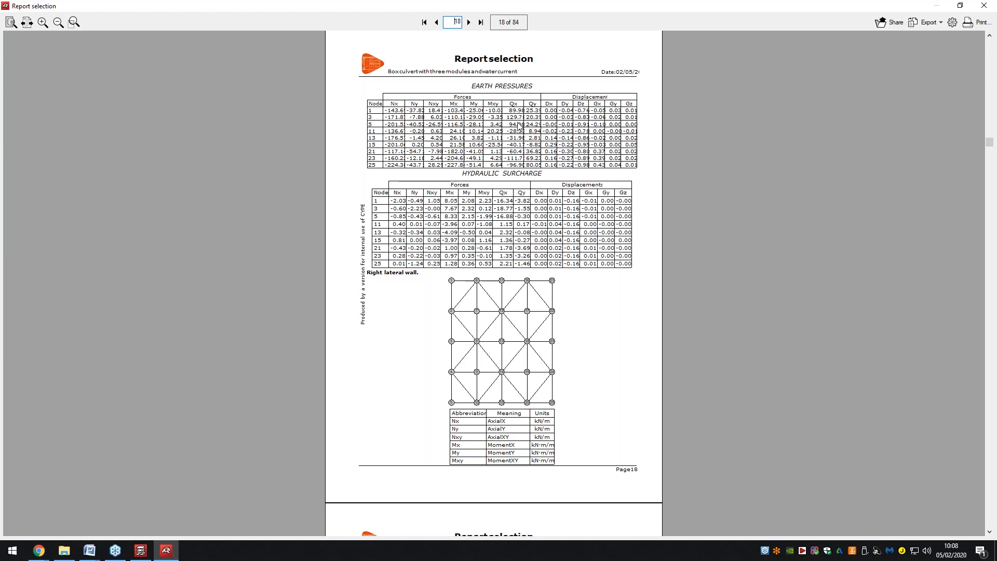
pyautogui.click(991, 6)
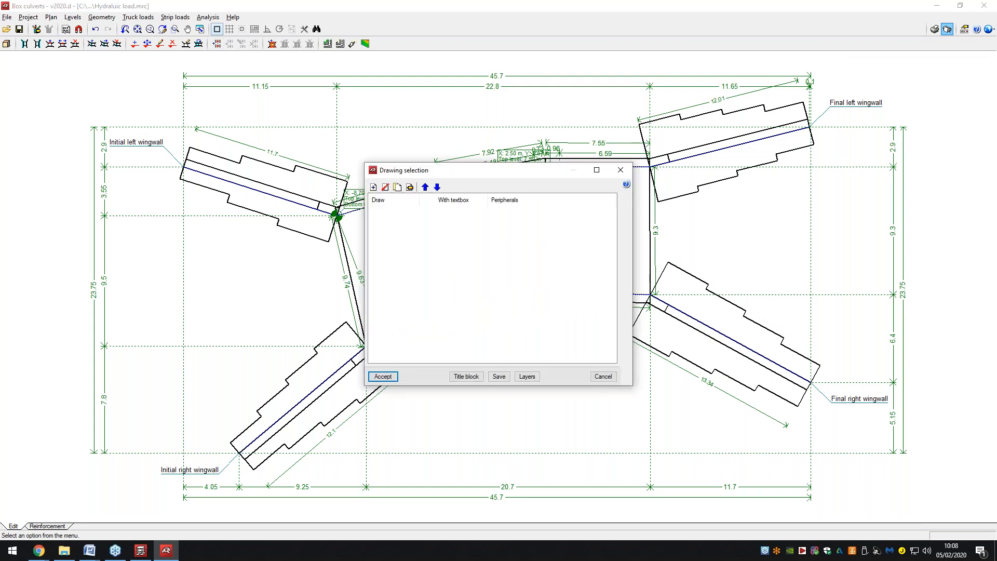
# Add a new drawing with the default contents and scale and compose the sheets.
pyautogui.click(373, 187)
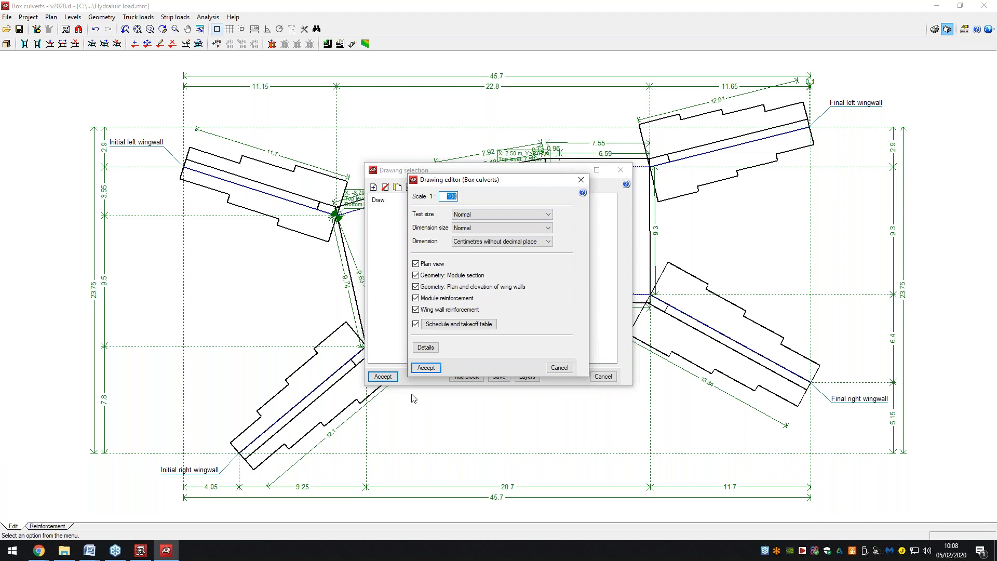
pyautogui.click(425, 368)
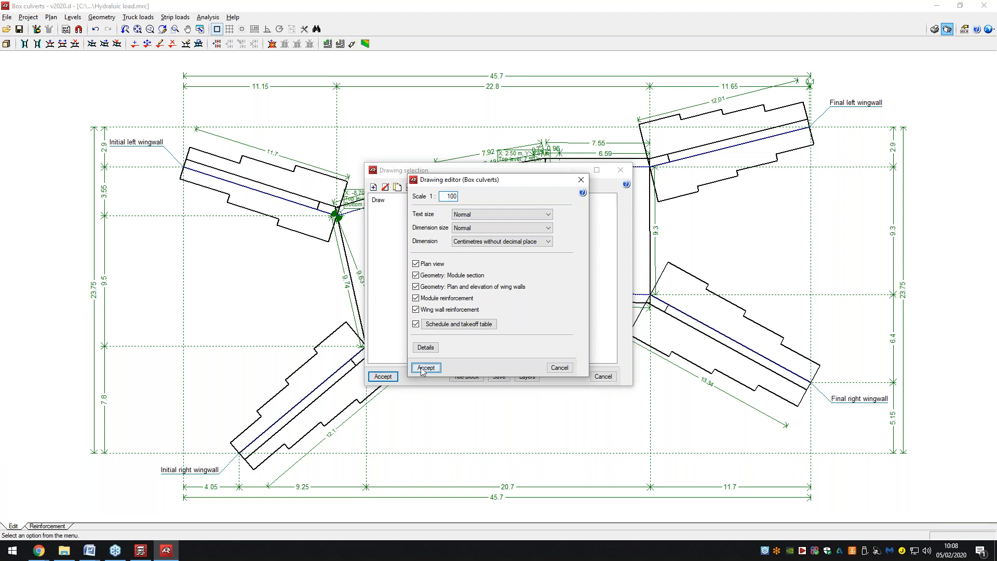
pyautogui.click(383, 376)
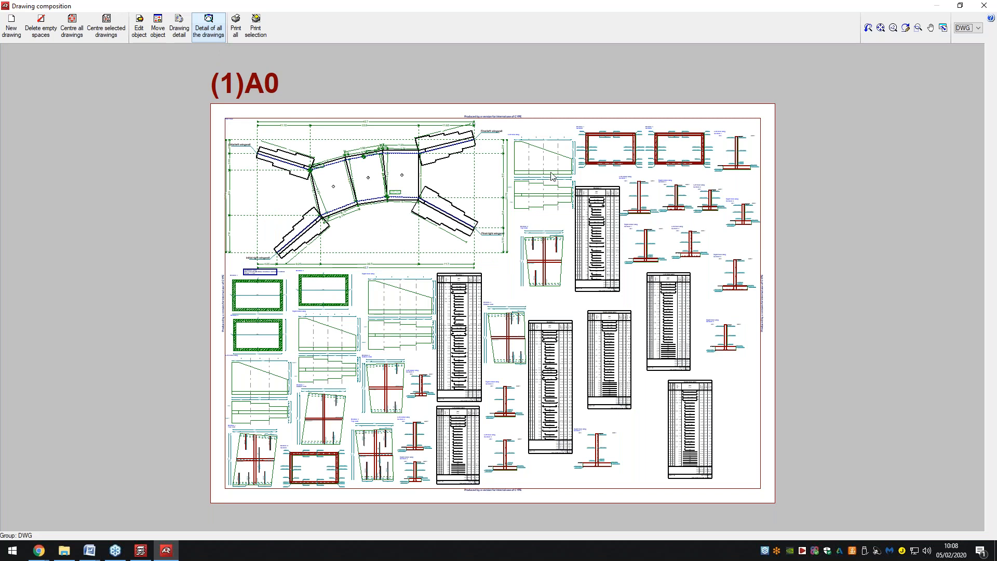
# Zoom into the A0 sheet with the plan, sections and schedules, then close it.
pyautogui.scroll(1, 551, 171)
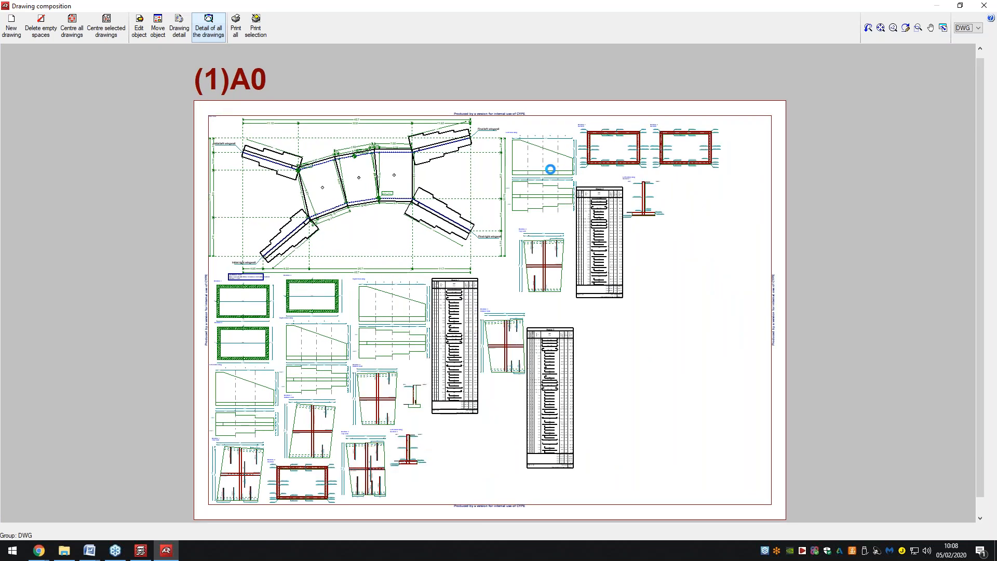
pyautogui.scroll(1, 603, 236)
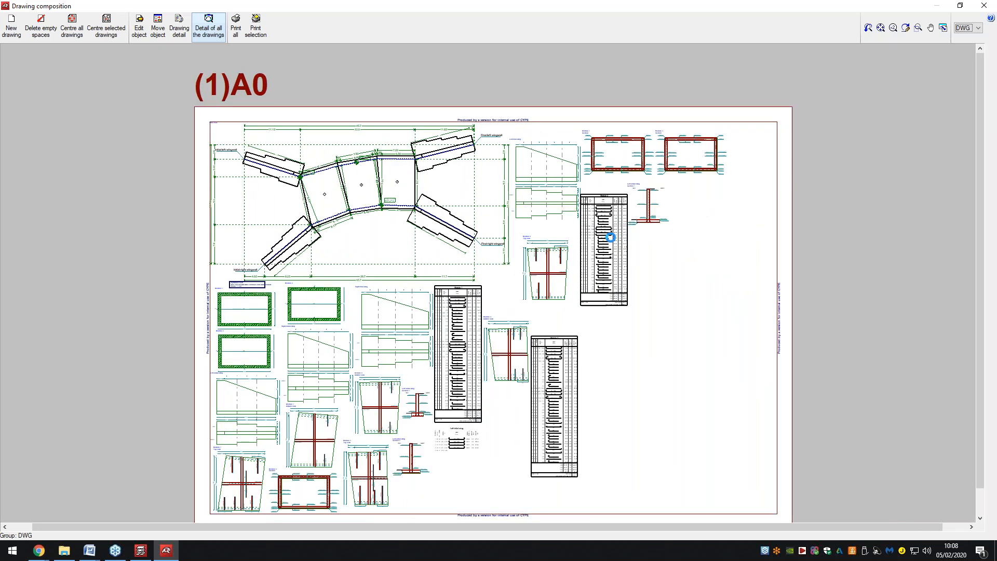
pyautogui.scroll(1, 611, 240)
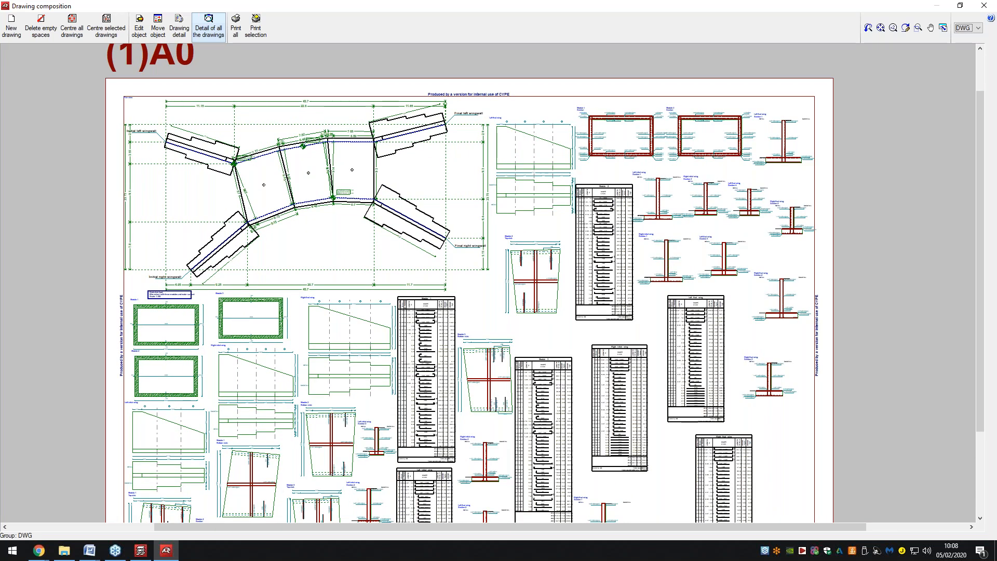
pyautogui.scroll(1, 614, 245)
pyautogui.scroll(1, 611, 236)
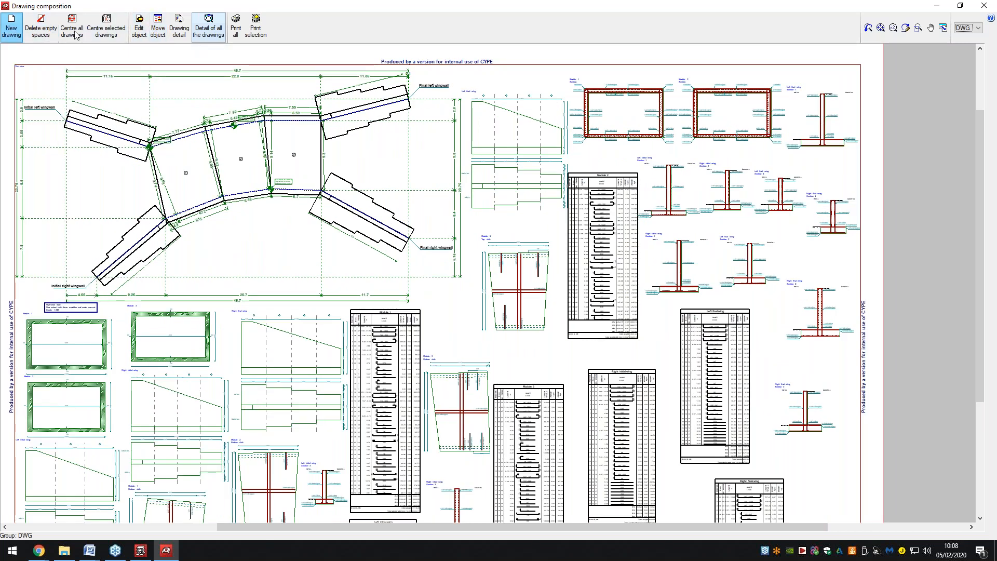
pyautogui.click(970, 7)
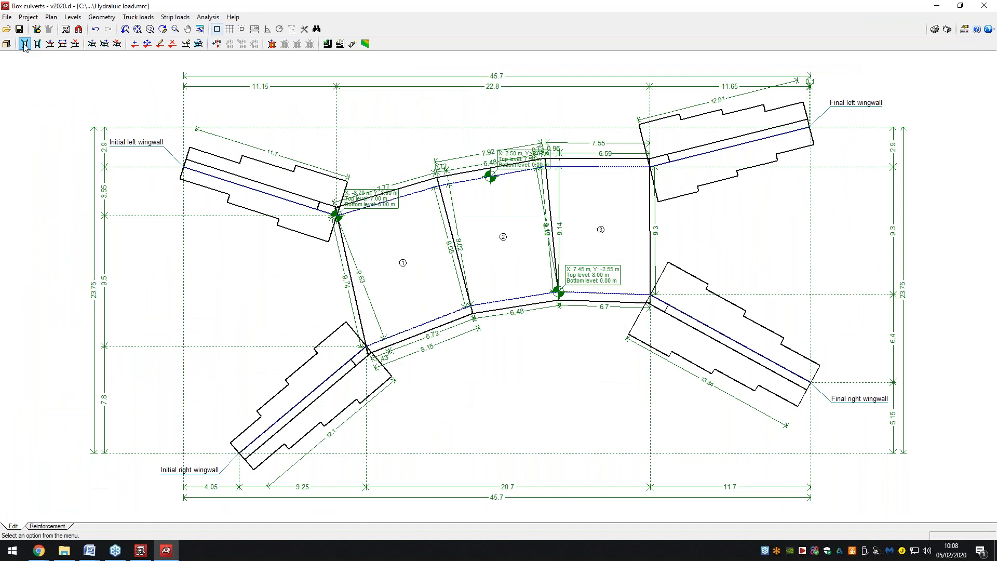
# Cancel a new left lateral wall point and switch among the geometry editing modes without changes.
pyautogui.click(26, 44)
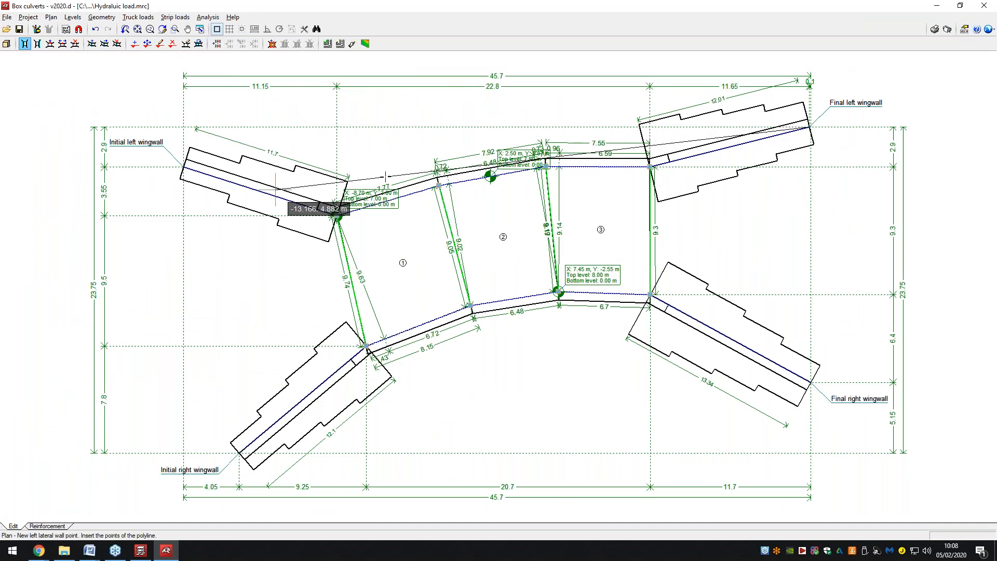
pyautogui.rightClick(667, 152)
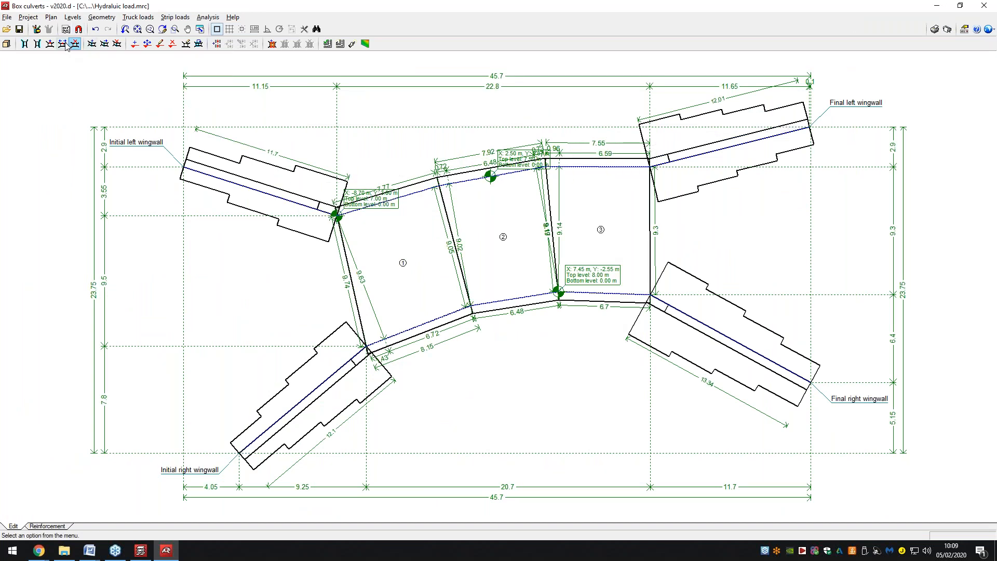
pyautogui.click(49, 43)
pyautogui.click(105, 44)
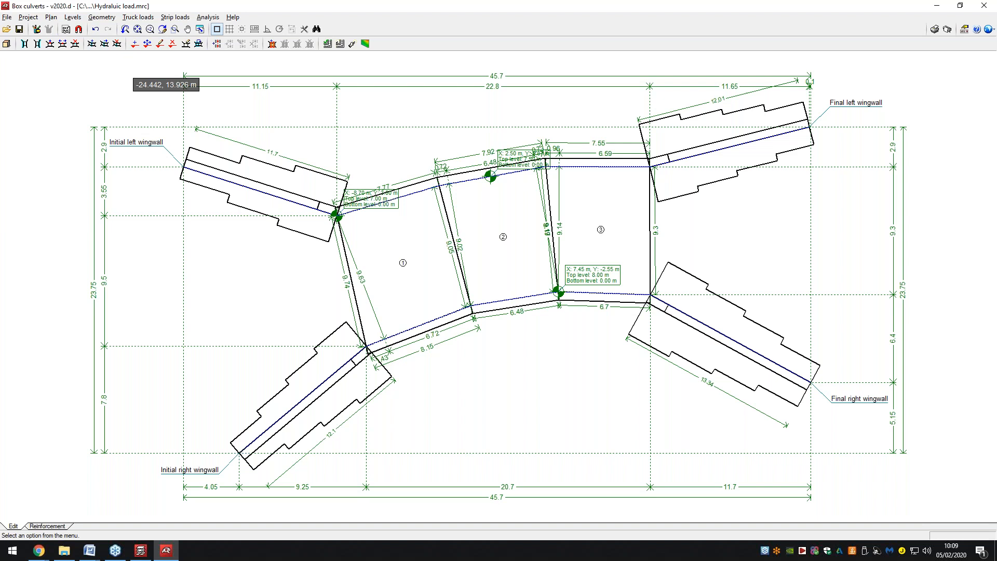
pyautogui.click(188, 43)
# Open the Initial left wingwall and middle module geometry, closing both unchanged.
pyautogui.click(263, 189)
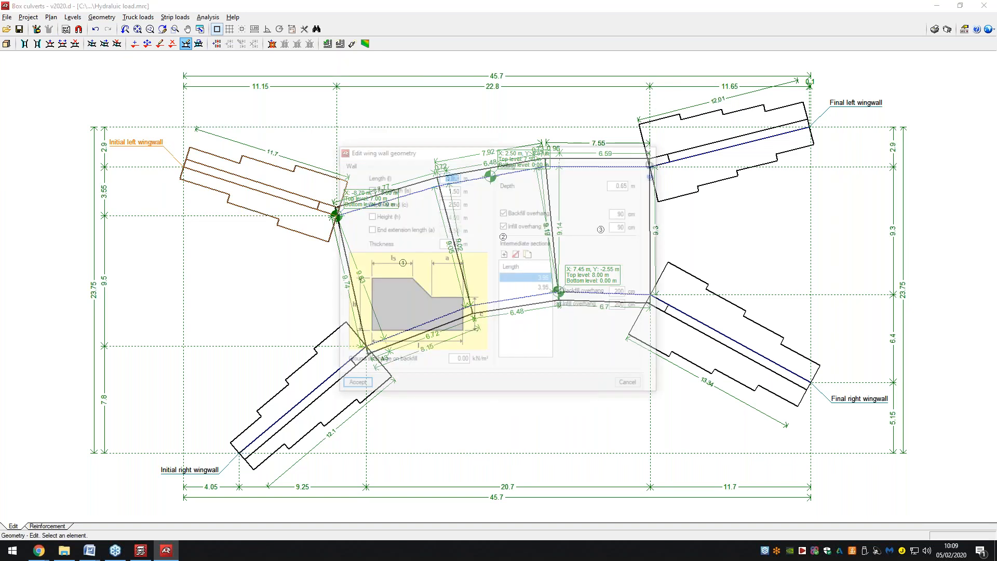
pyautogui.moveTo(456, 151); pyautogui.dragTo(397, 133)
pyautogui.click(572, 368)
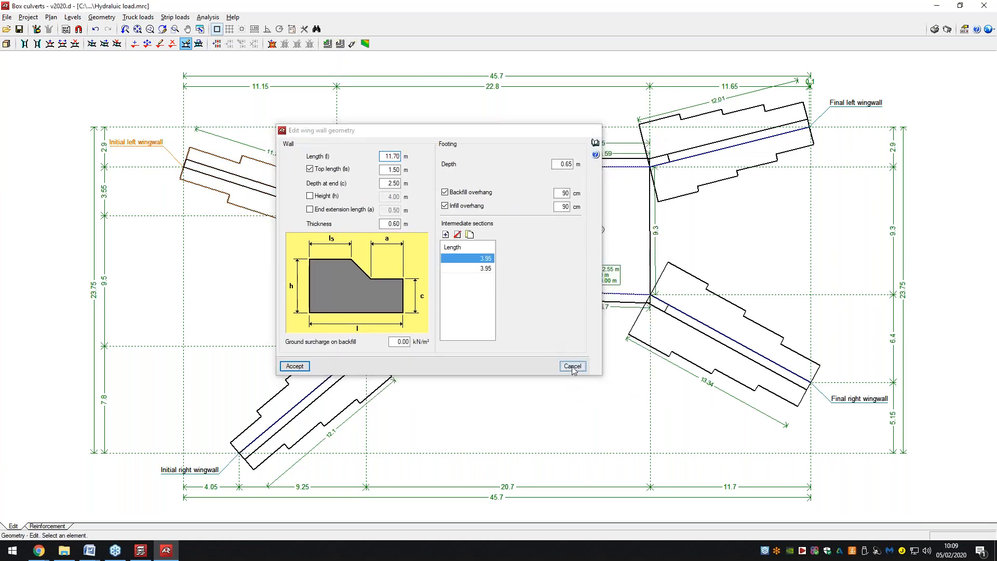
pyautogui.click(520, 248)
pyautogui.click(622, 184)
# Look over the strip load options, then switch to the Reinforcement view.
pyautogui.click(186, 19)
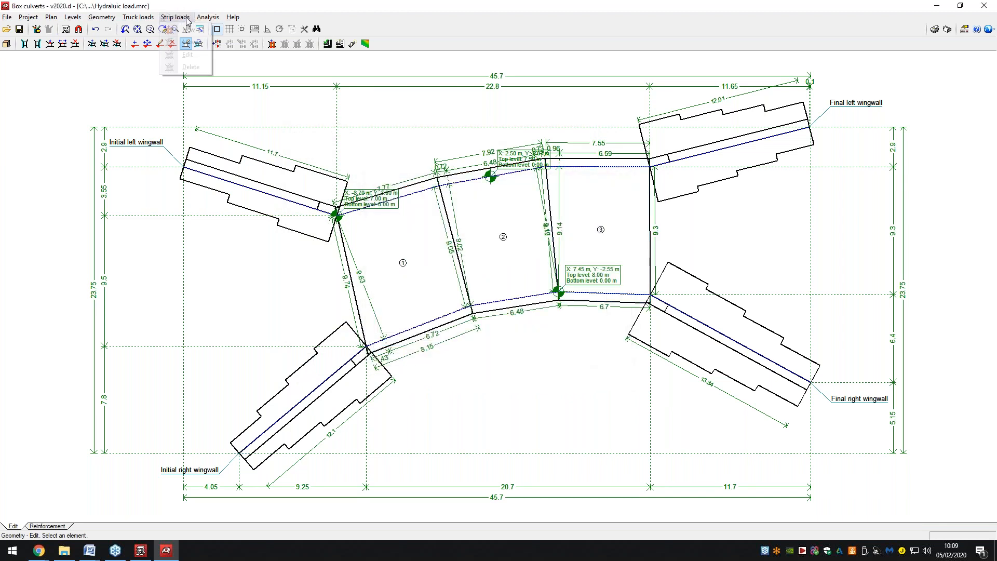
pyautogui.moveTo(157, 16)
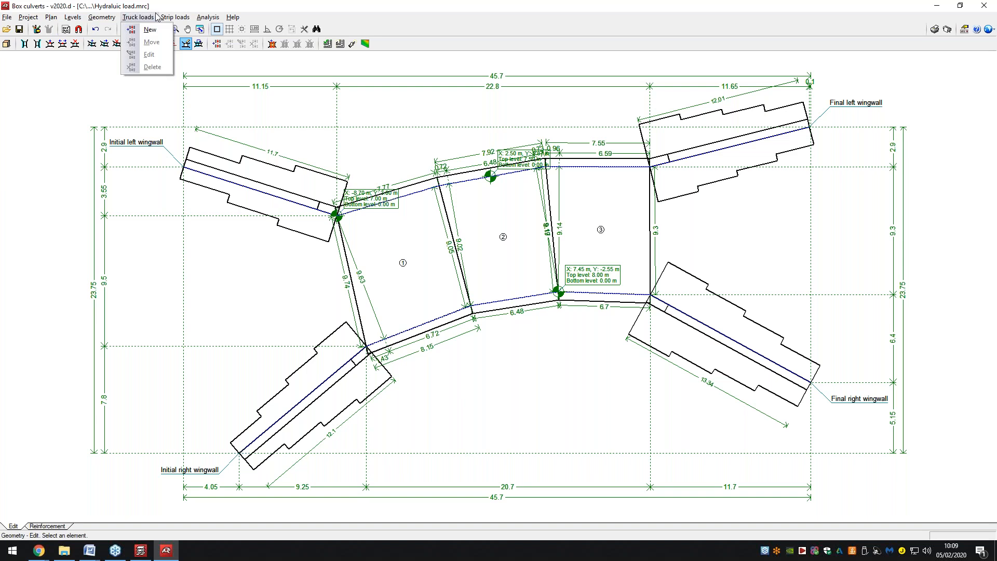
pyautogui.click(61, 527)
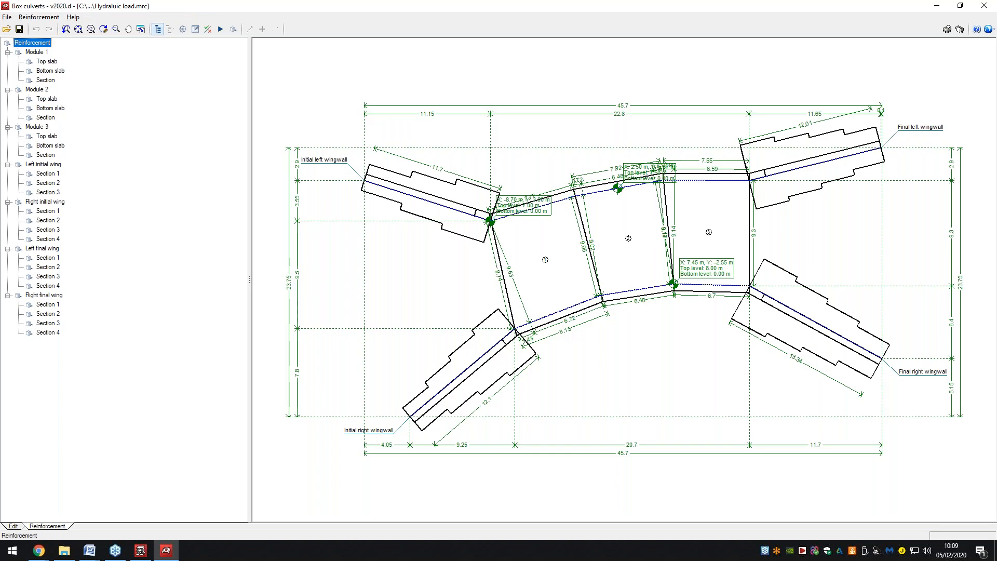
# Show the top slab, bottom slab and section reinforcement of Modules 1, 2 and 3.
pyautogui.click(45, 64)
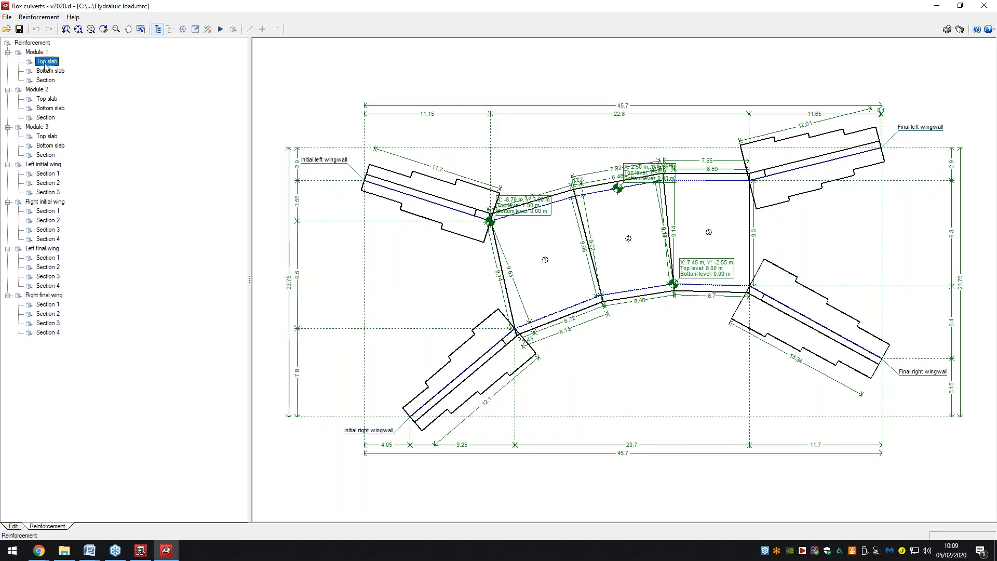
pyautogui.click(50, 72)
pyautogui.click(45, 80)
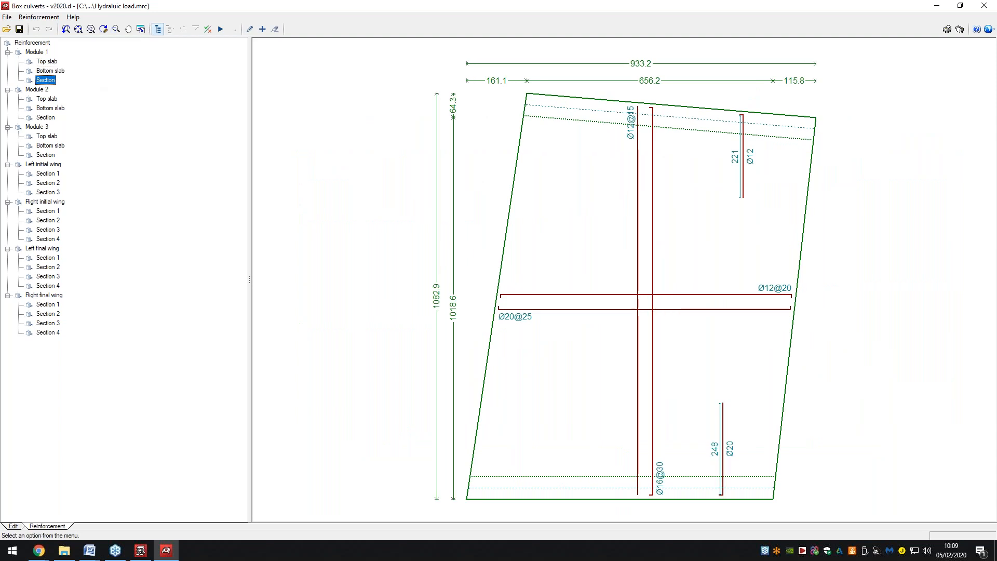
pyautogui.click(45, 99)
pyautogui.click(49, 108)
pyautogui.click(46, 118)
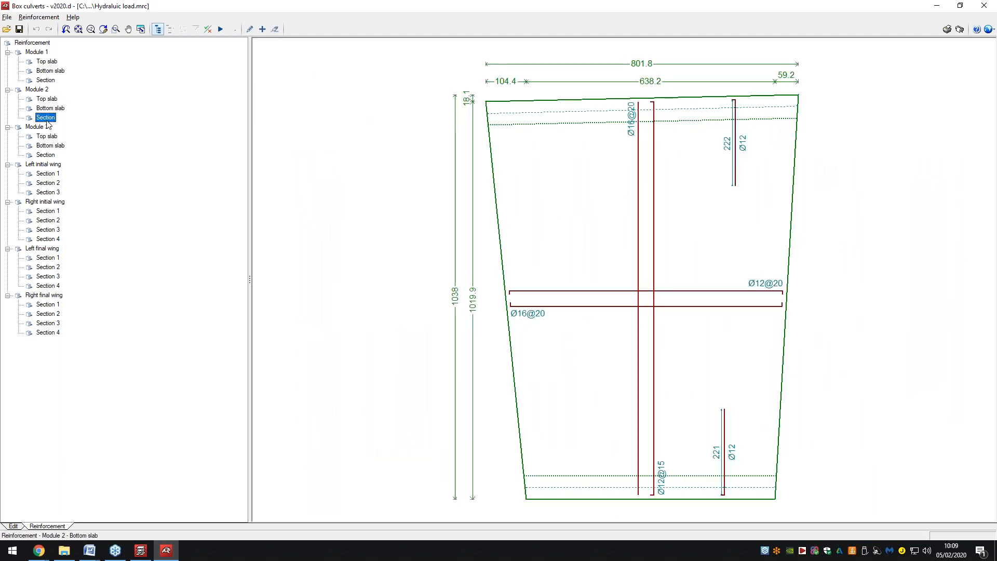
pyautogui.click(47, 137)
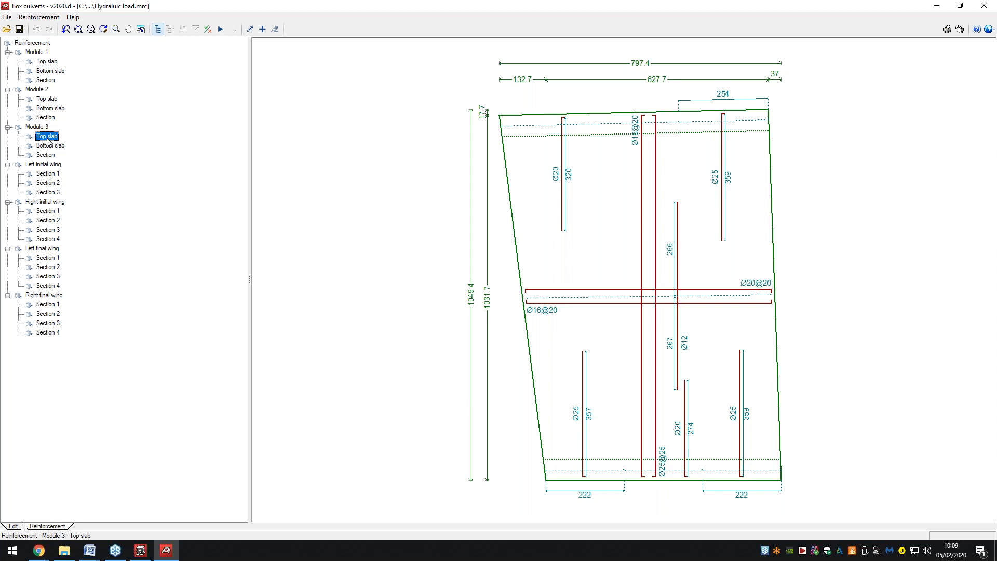
pyautogui.click(50, 146)
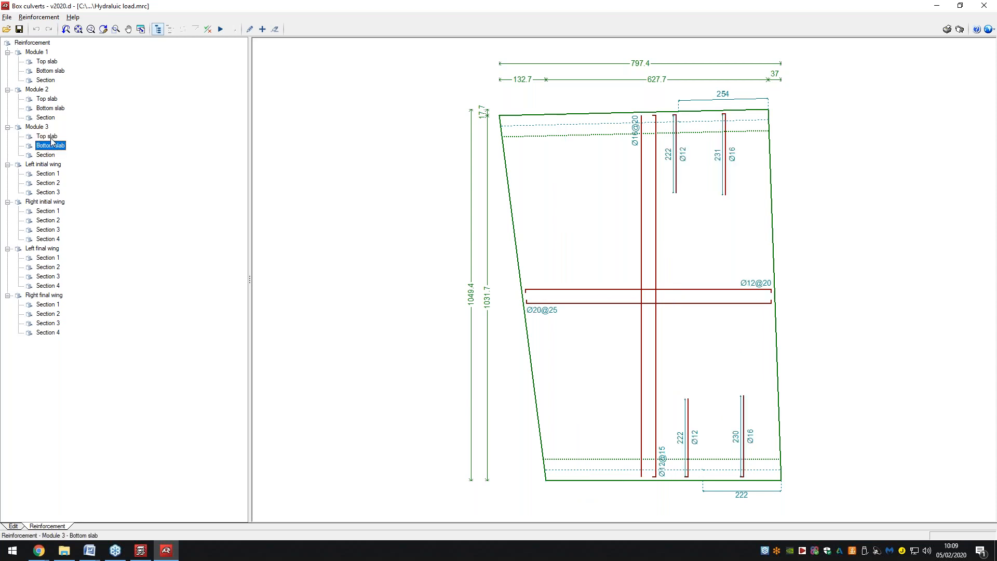
# Inspect the Ø20@25 bars of Left initial wing Section 3 without changing them.
pyautogui.click(39, 17)
pyautogui.click(44, 30)
pyautogui.click(46, 192)
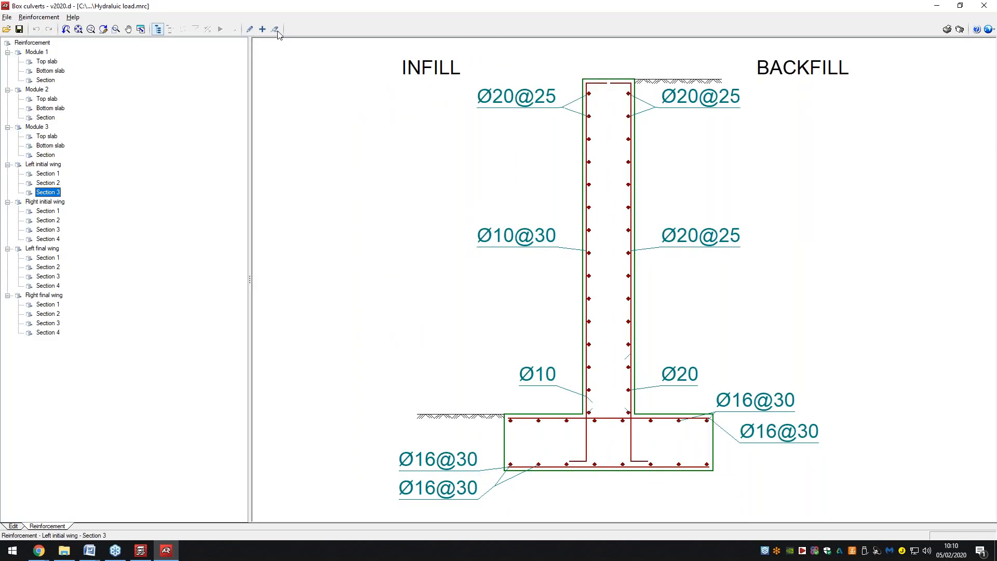
pyautogui.click(250, 29)
pyautogui.click(594, 166)
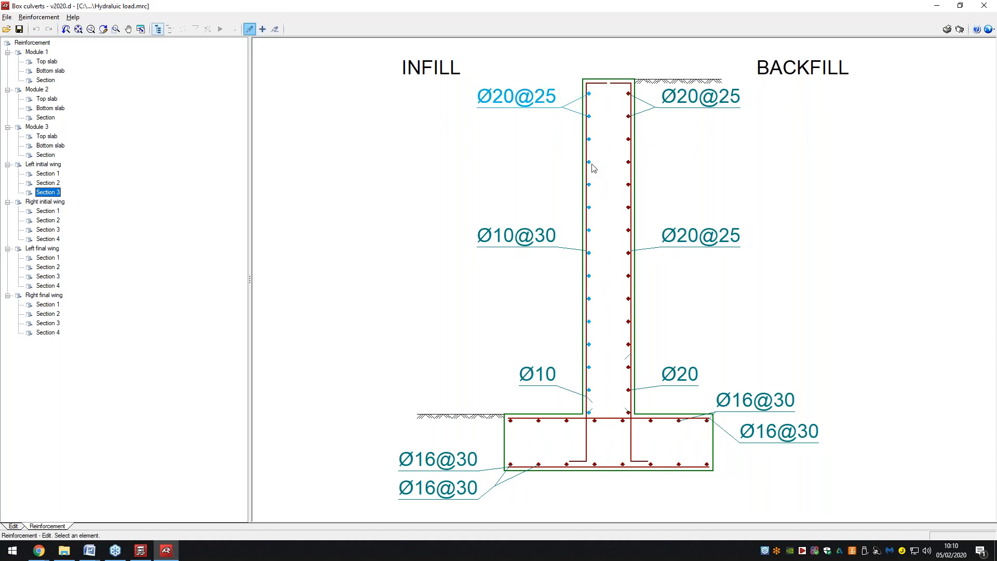
pyautogui.click(592, 164)
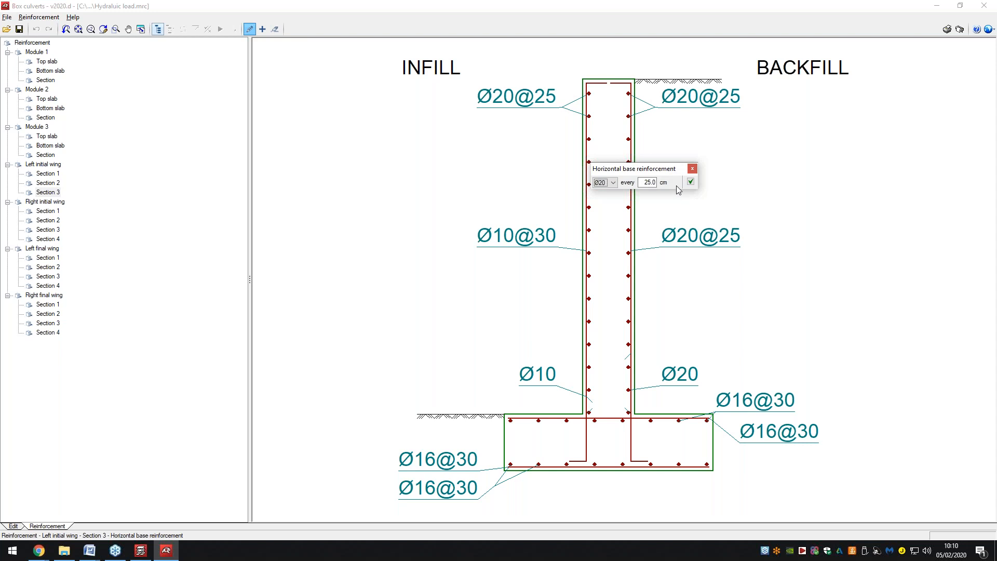
pyautogui.click(692, 169)
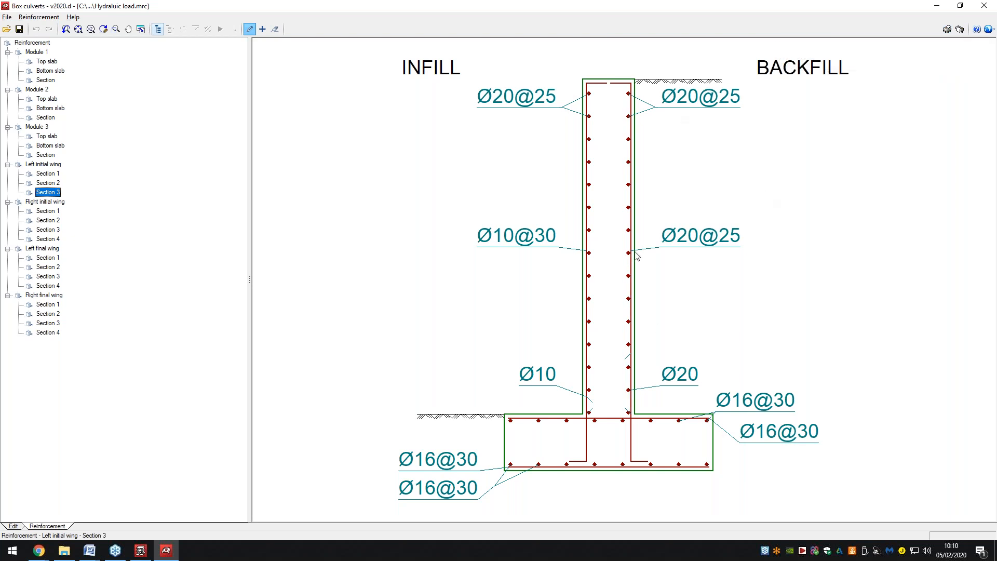
# Close the box culvert program, saving the project.
pyautogui.click(989, 29)
pyautogui.click(990, 30)
pyautogui.click(983, 6)
pyautogui.click(465, 297)
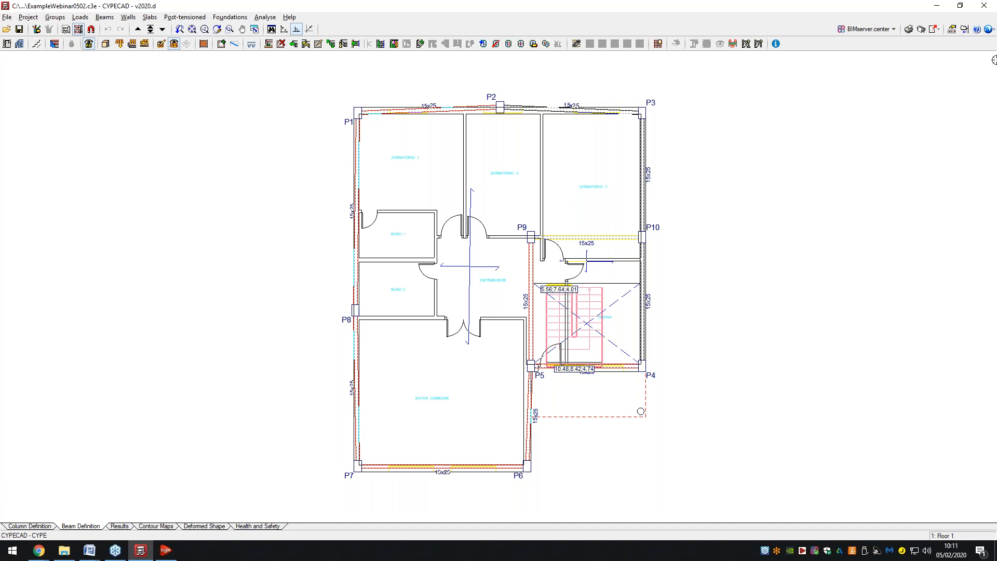
# Review the Tekla® Structures export without exporting, then bring up the OpenBIM diagram in Chrome.
pyautogui.click(938, 30)
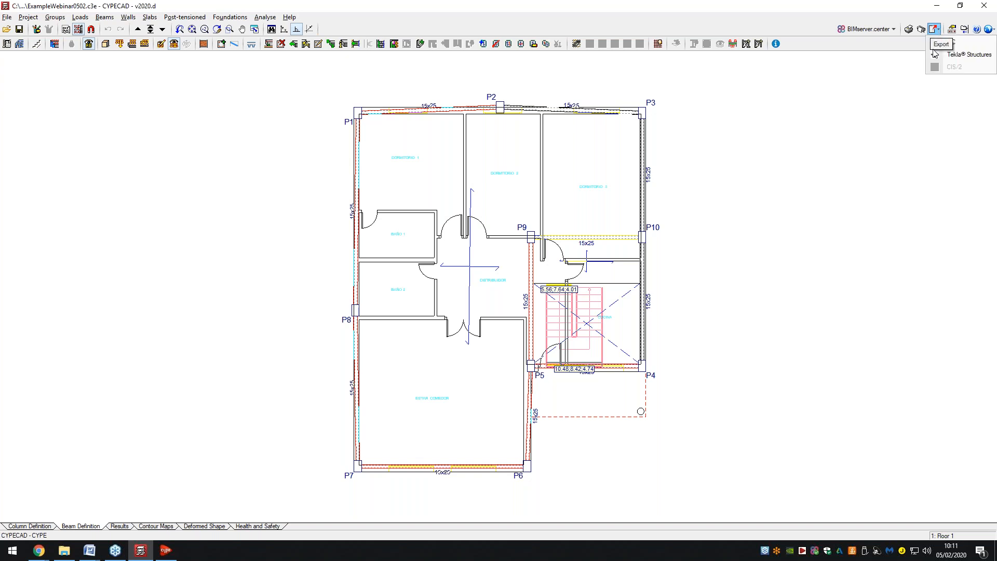
pyautogui.click(968, 55)
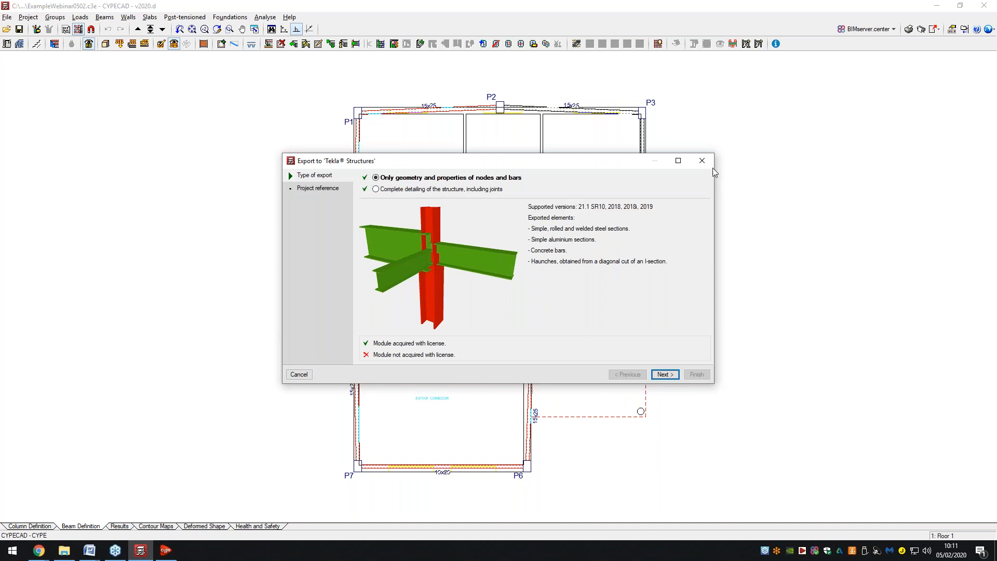
pyautogui.click(709, 162)
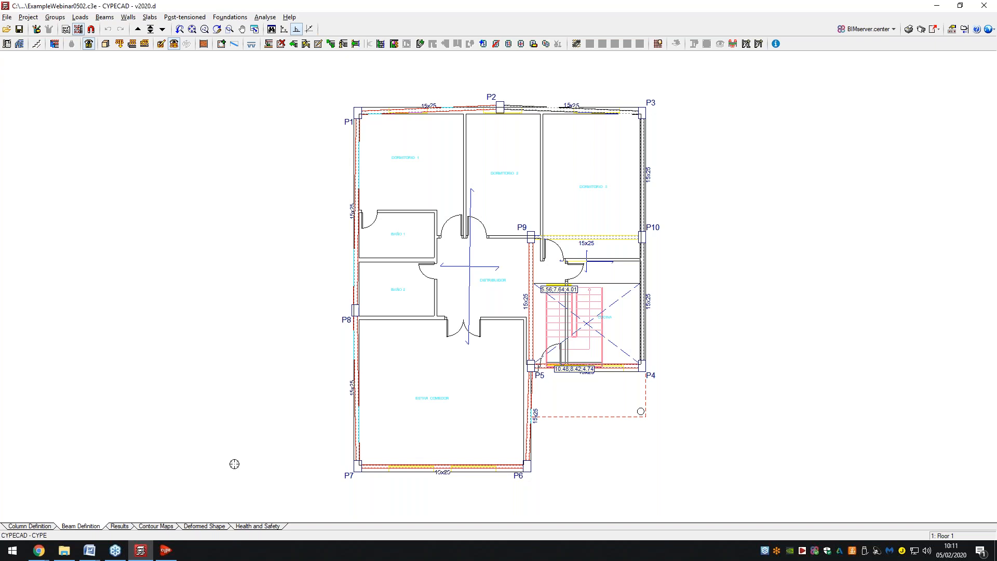
pyautogui.moveTo(45, 545)
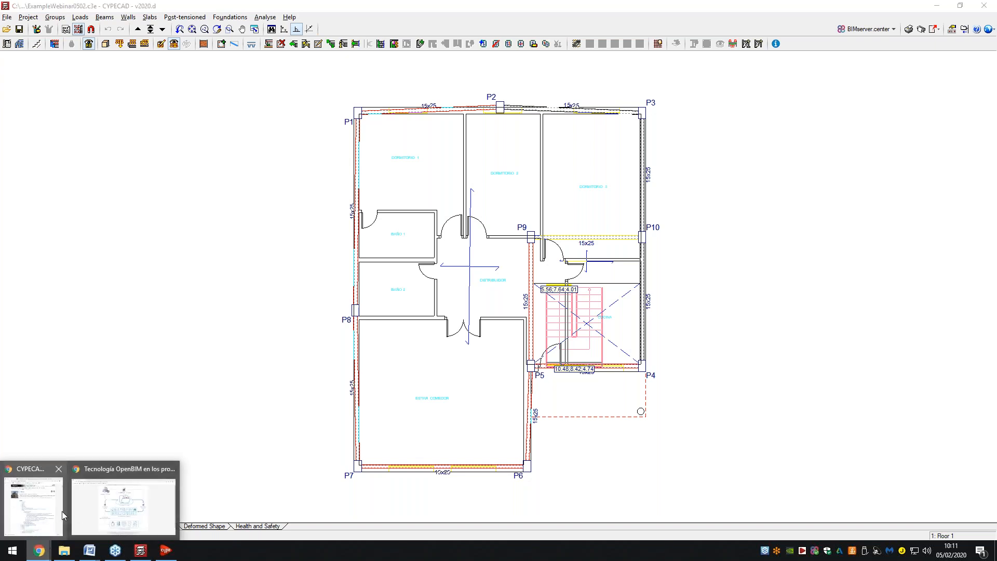
pyautogui.click(123, 507)
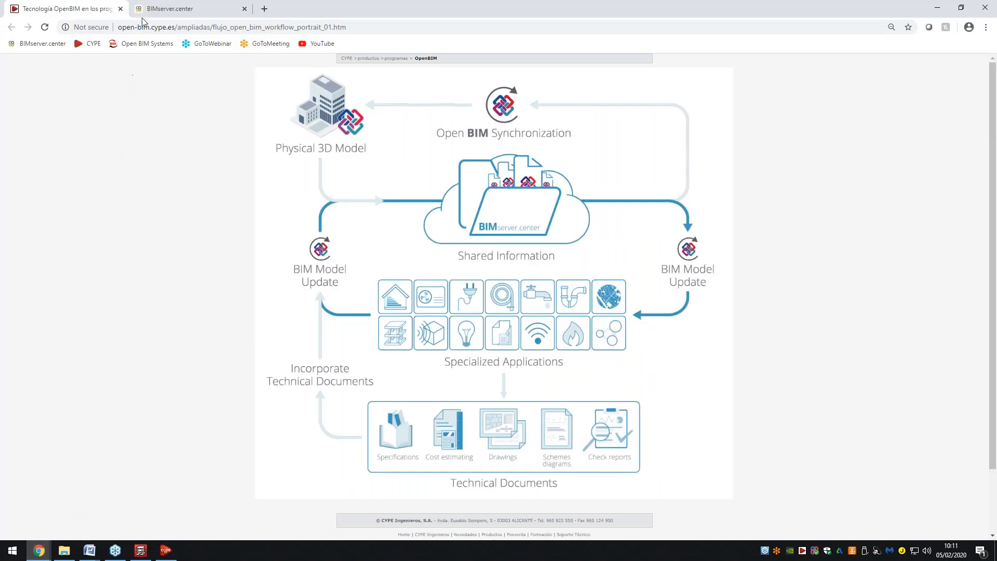
# Scroll the BIMserver.center Store page down to the application cards like IFC Builder and CYPELUX.
pyautogui.click(163, 8)
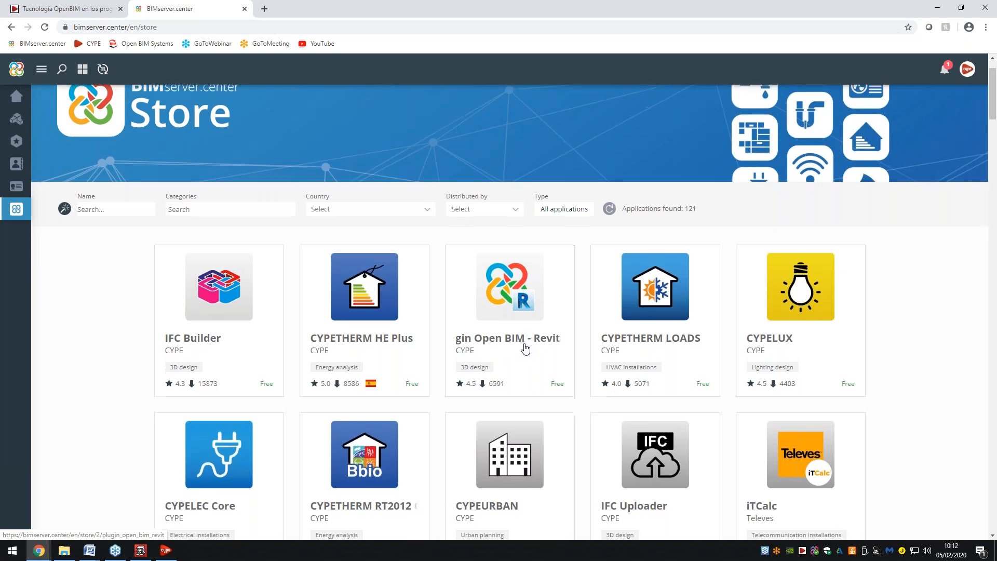
pyautogui.scroll(-1, 527, 349)
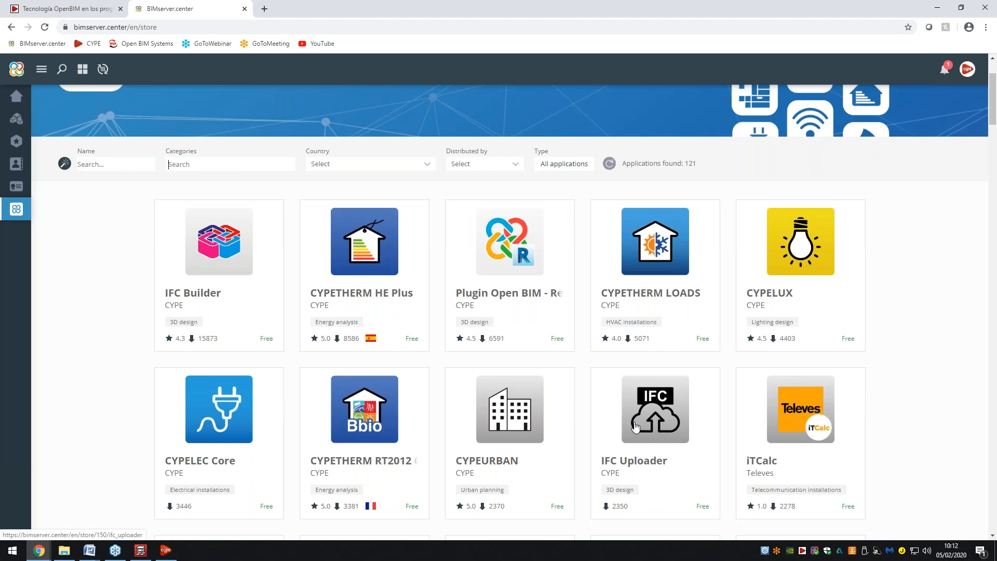
pyautogui.scroll(-1, 634, 426)
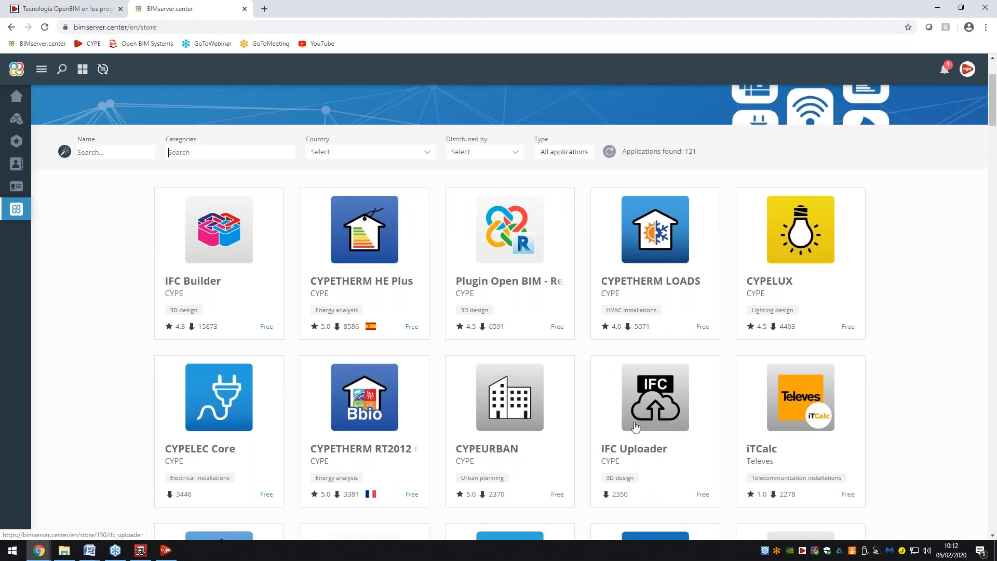